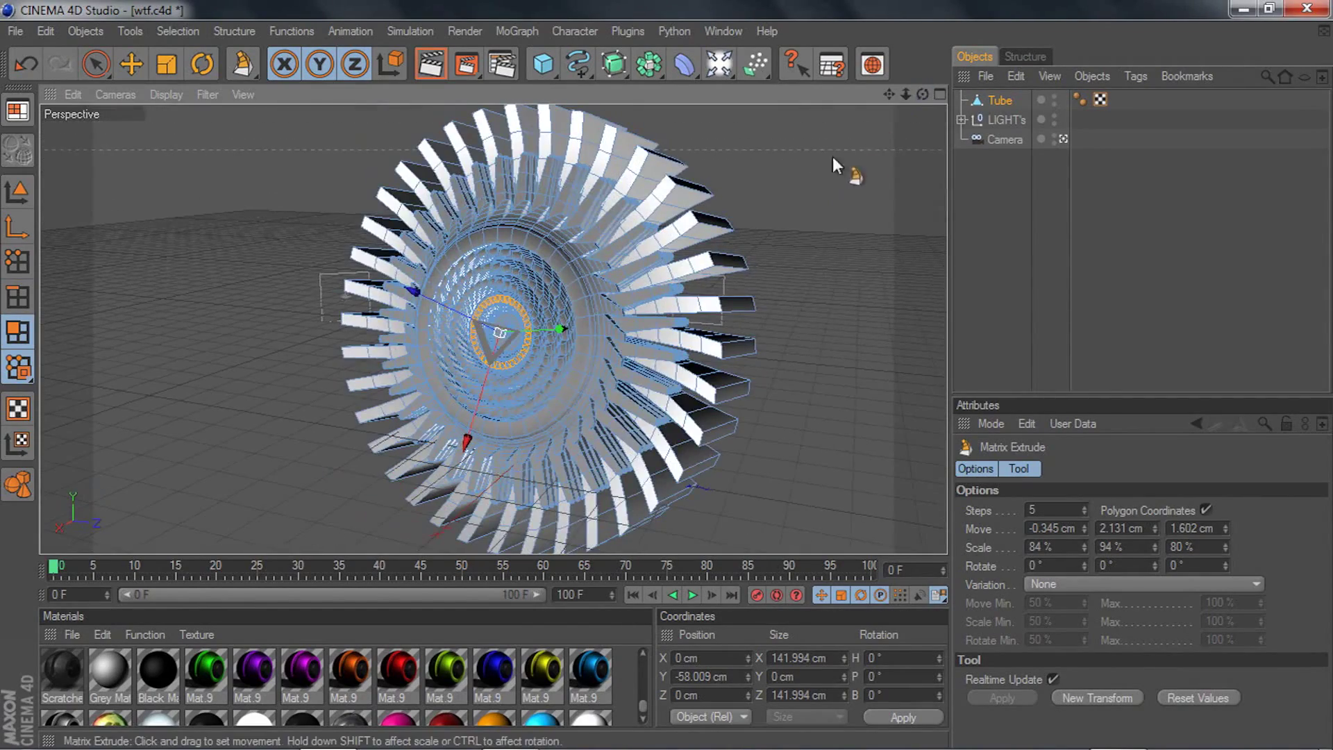
- Inspect the finished matrix-extruded tube from several angles, and delete it from the scene
mouse_move(922, 94)
left_mouse_down()
mouse_move(888, 98)
mouse_move(922, 108)
mouse_move(837, 95)
mouse_move(915, 95)
mouse_move(953, 115)
mouse_move(915, 95)
left_mouse_up()
scroll(838, 141, "down", 2)
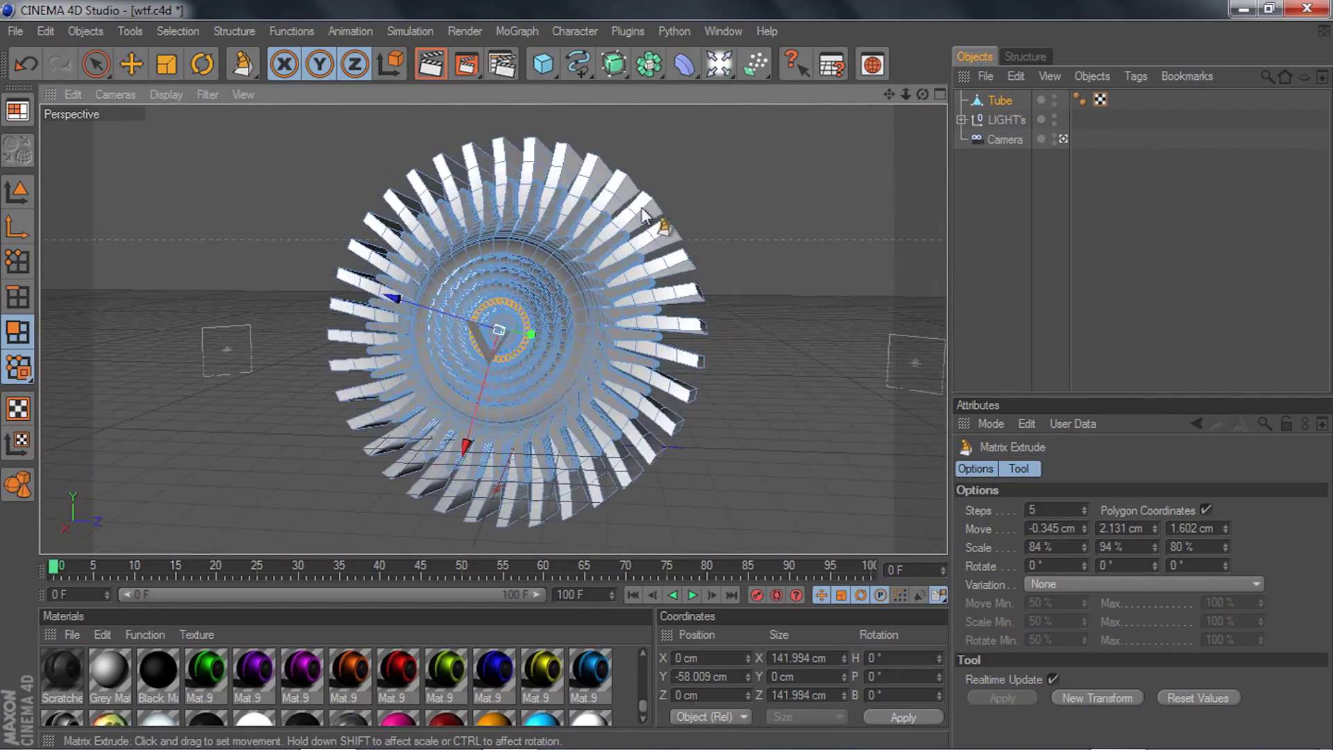
scroll(642, 211, "up", 5)
scroll(539, 243, "down", 4)
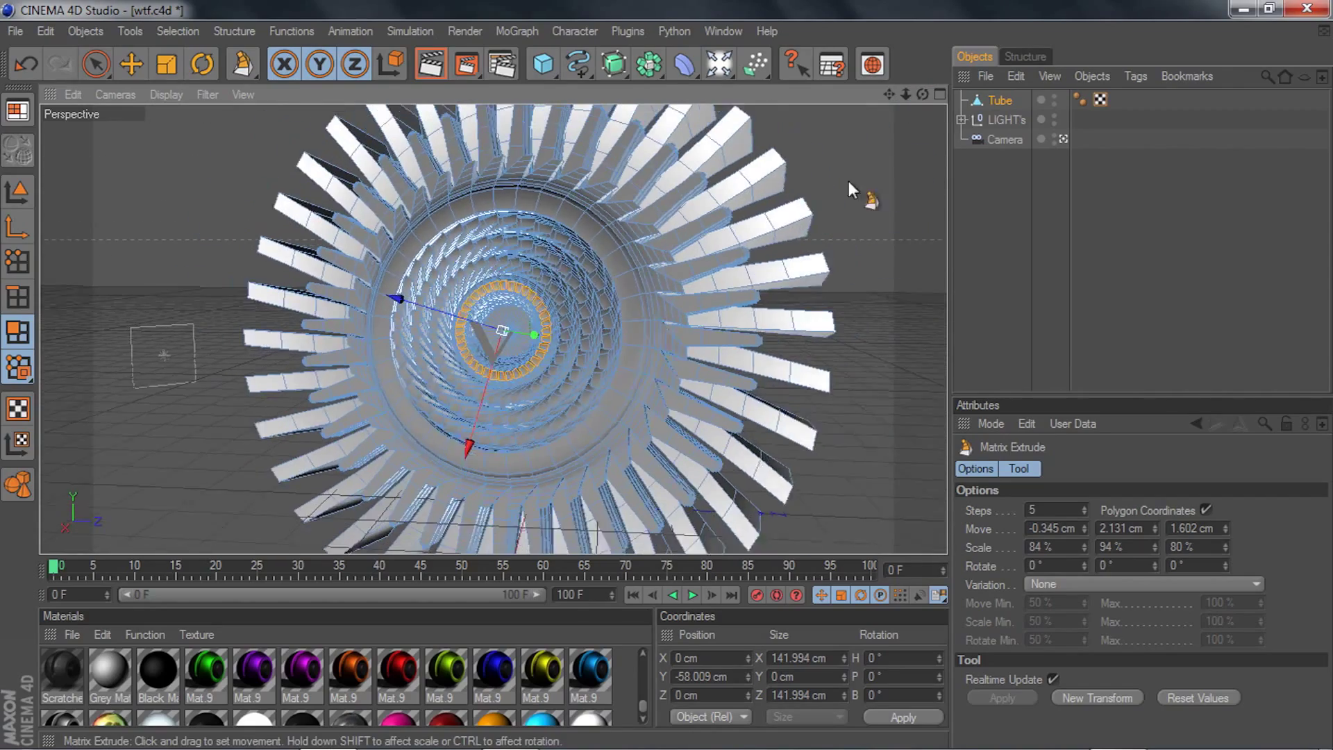
left_click_drag(921, 95, 962, 99)
left_click_drag(968, 191, 968, 198)
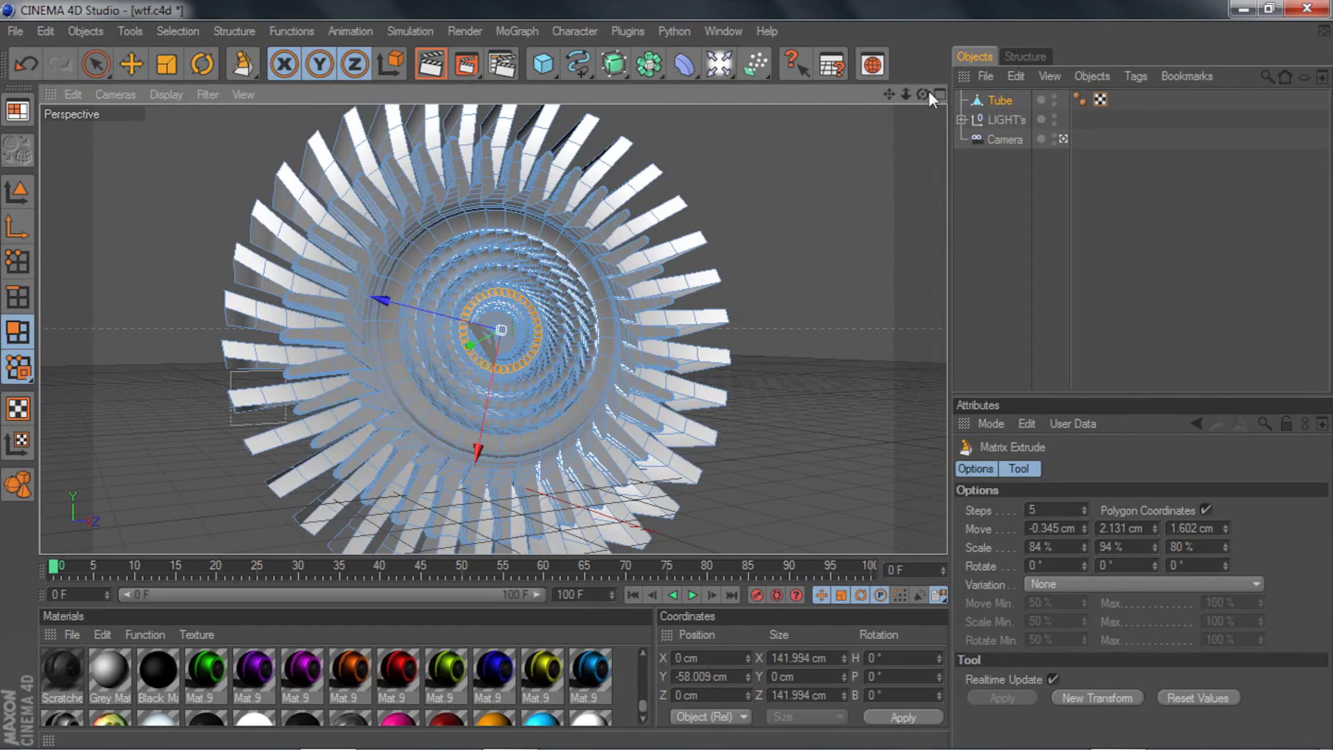
key("Delete")
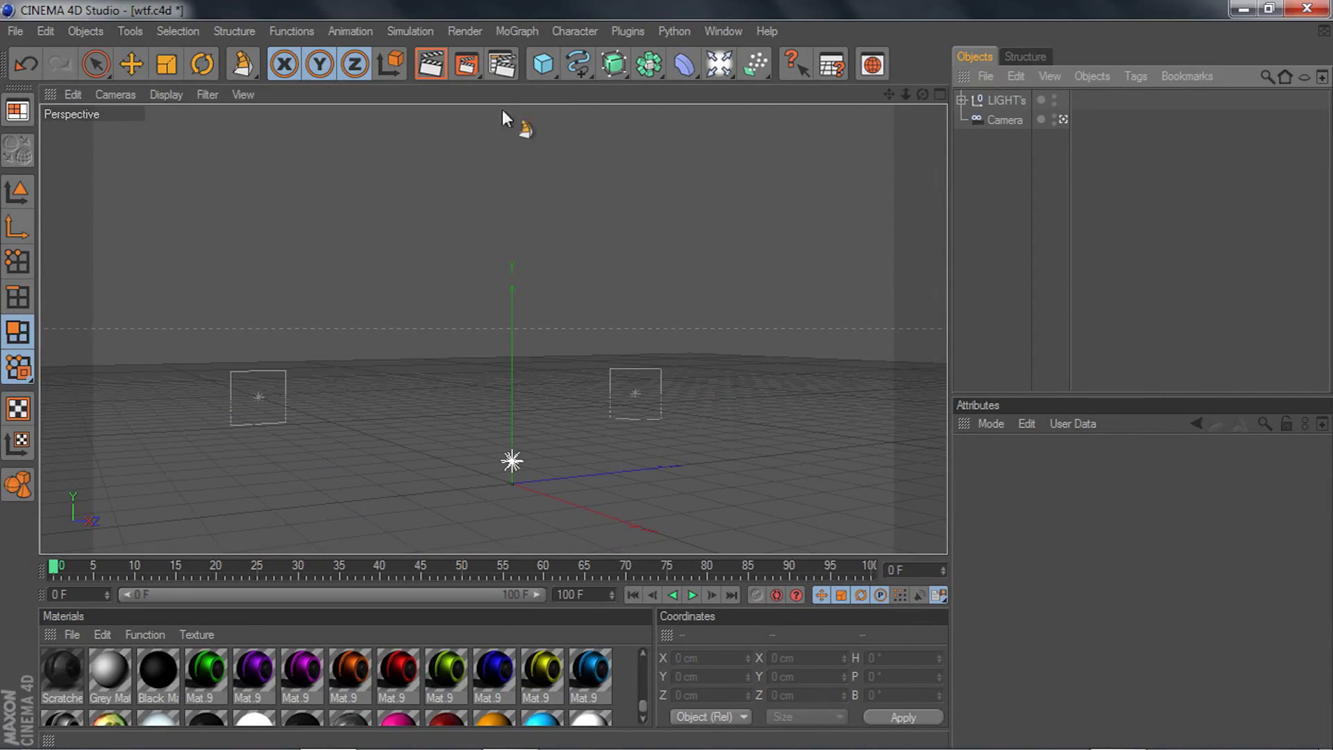
- Switch to model mode and add a Tube primitive to the scene
left_click_drag(923, 93, 817, 111)
scroll(707, 139, "down", 1)
left_click(27, 191)
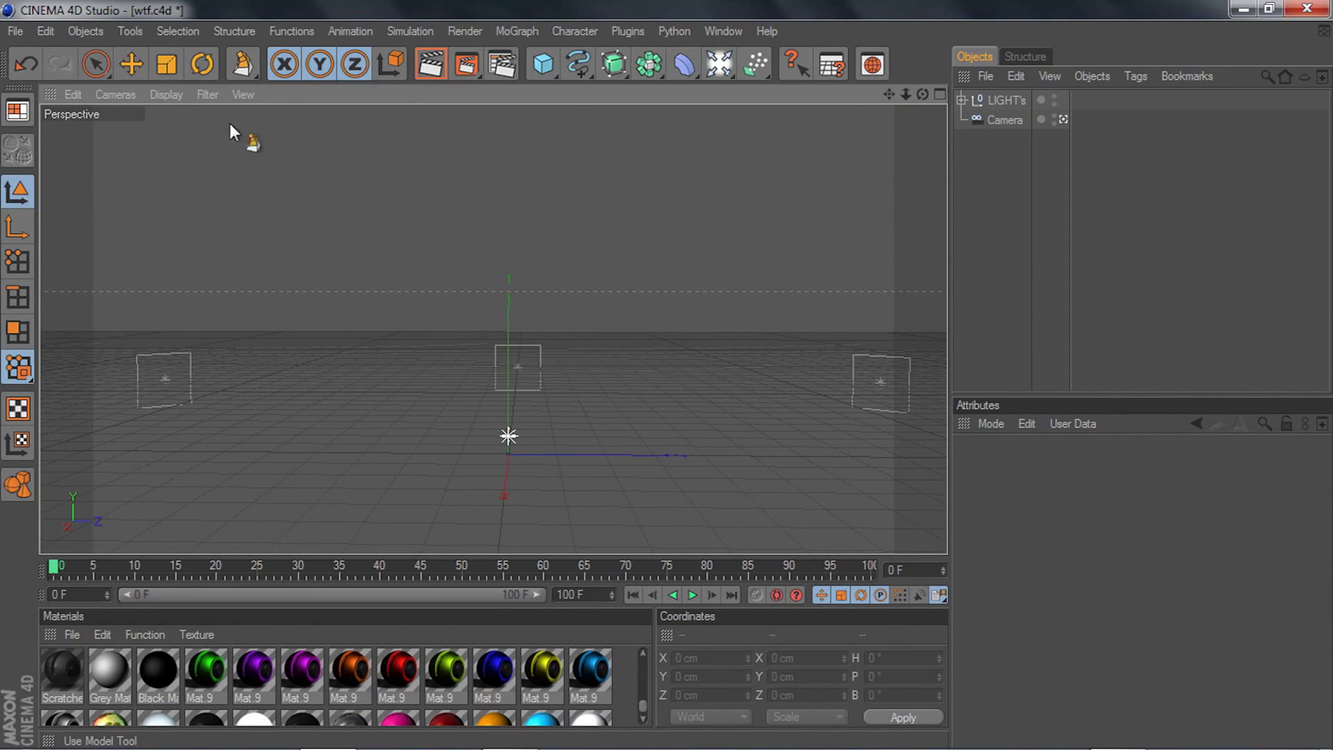
left_click(549, 61)
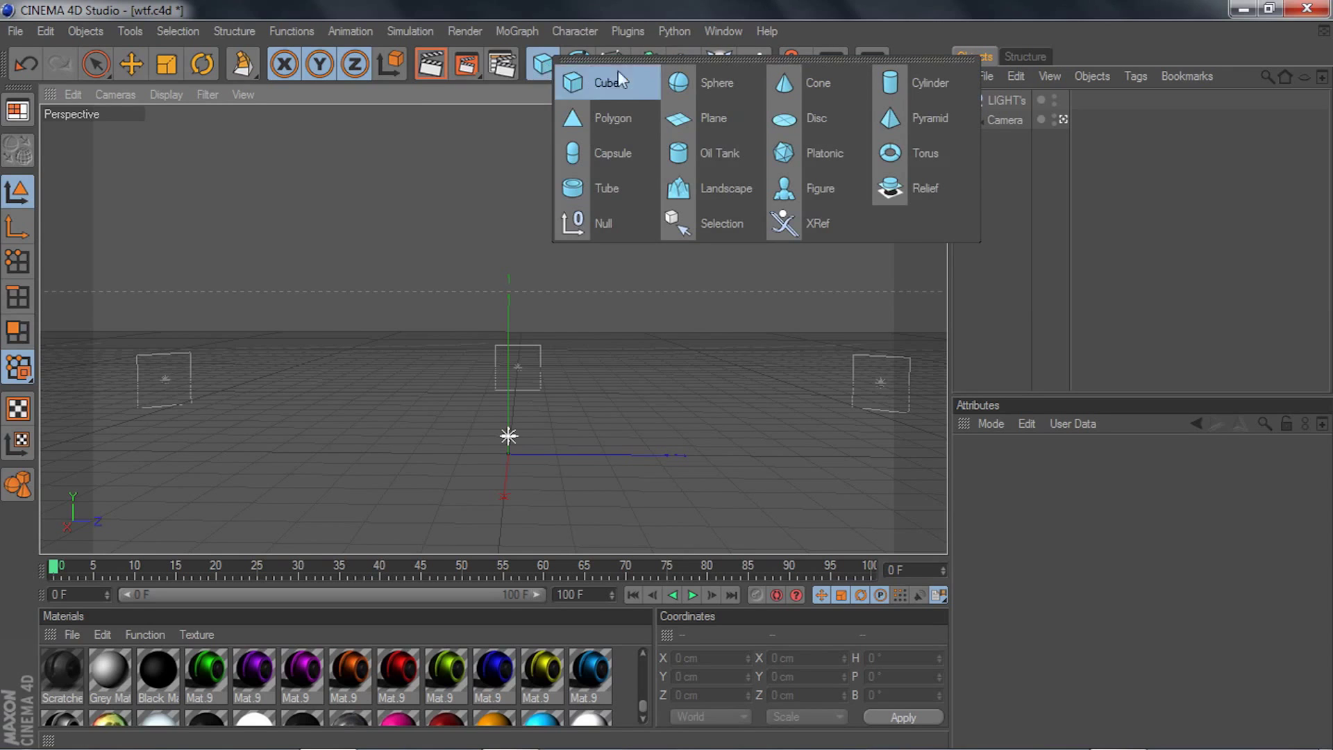
left_click(608, 197)
- Raise the tube to about Y 213 cm and rotate it upright to about P -21° and B 79°
left_click(133, 65)
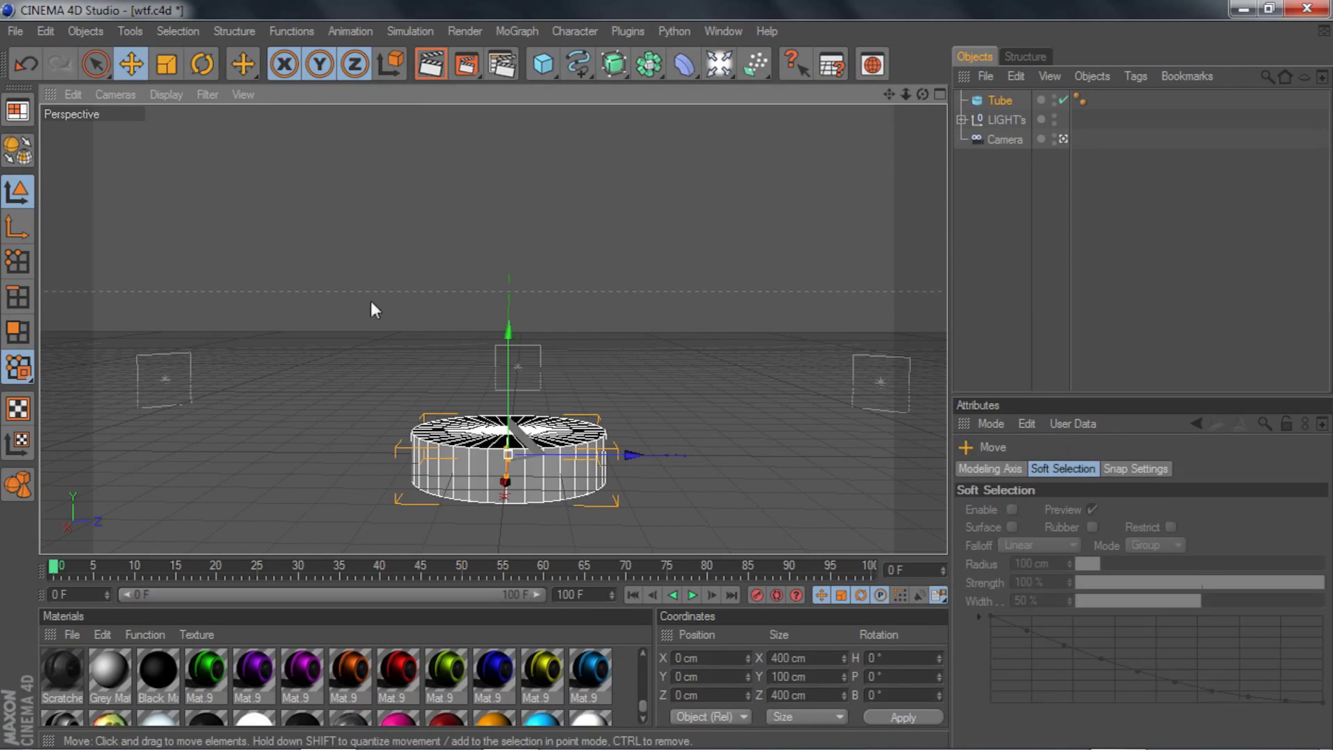
left_click_drag(370, 301, 375, 200)
left_click(197, 68)
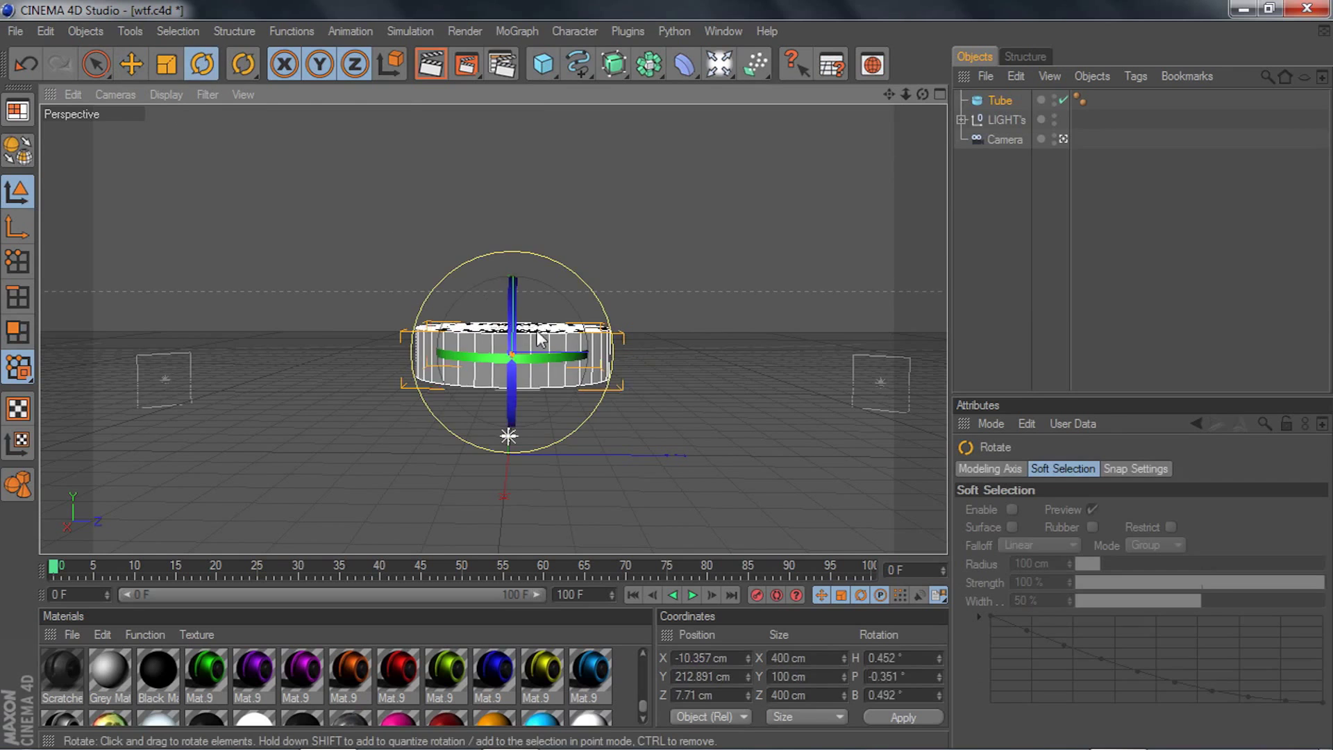
left_click_drag(472, 299, 532, 319)
scroll(527, 314, "up", 3)
scroll(527, 314, "up", 2)
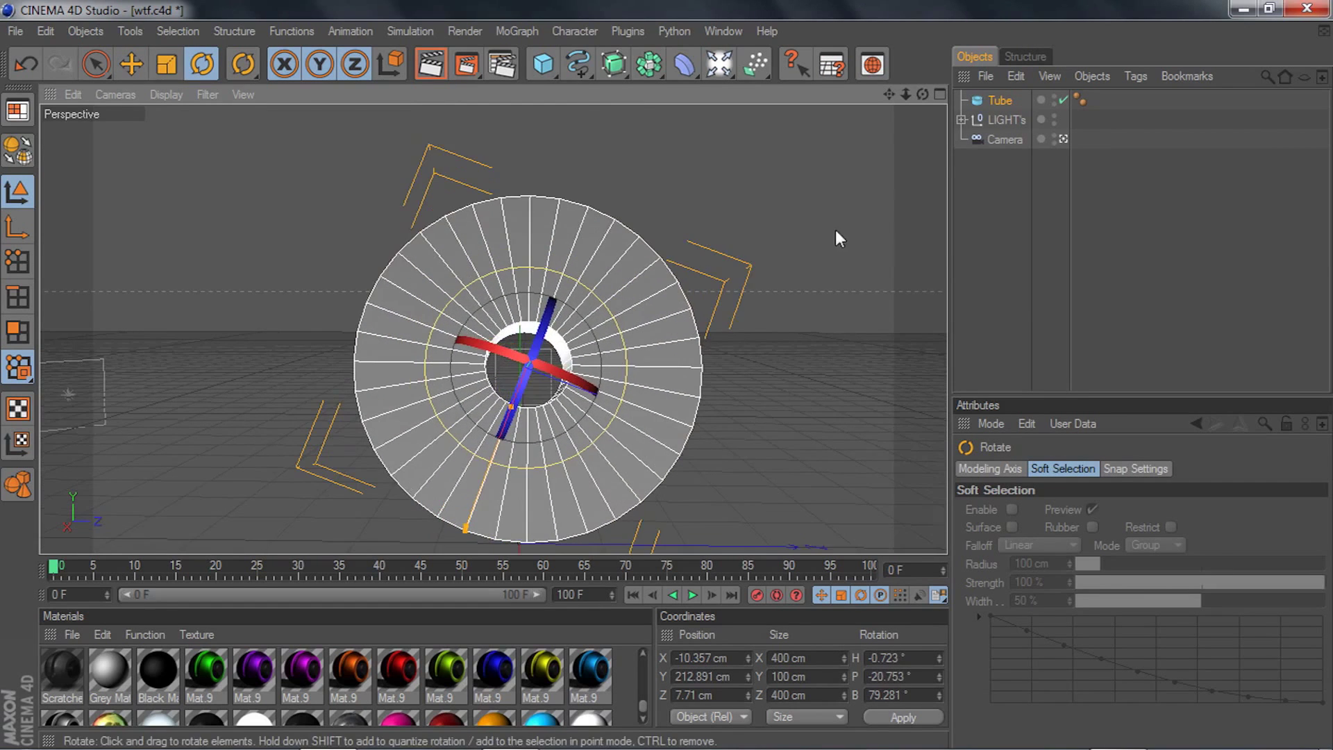
left_click_drag(889, 96, 892, 63)
- Set the tube's cap segments and height segments to 5 each
left_click(1004, 106)
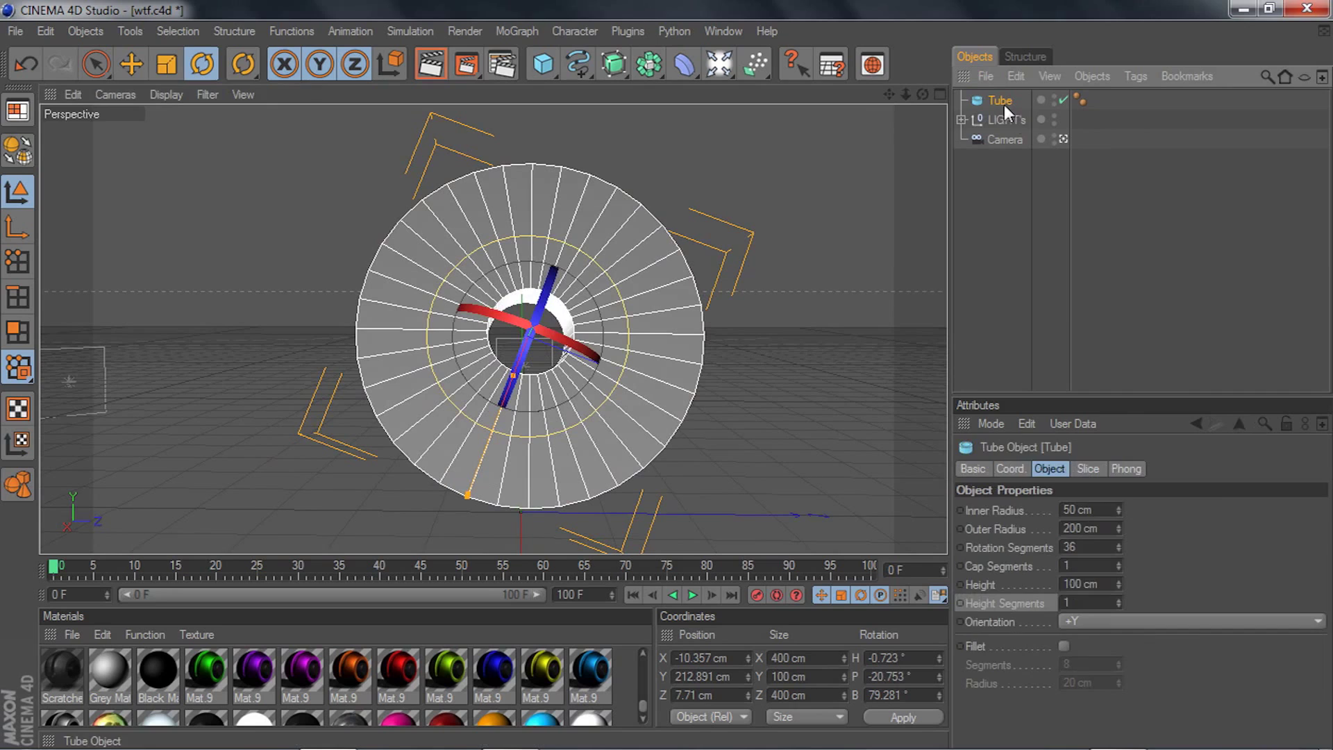
left_click(1041, 468)
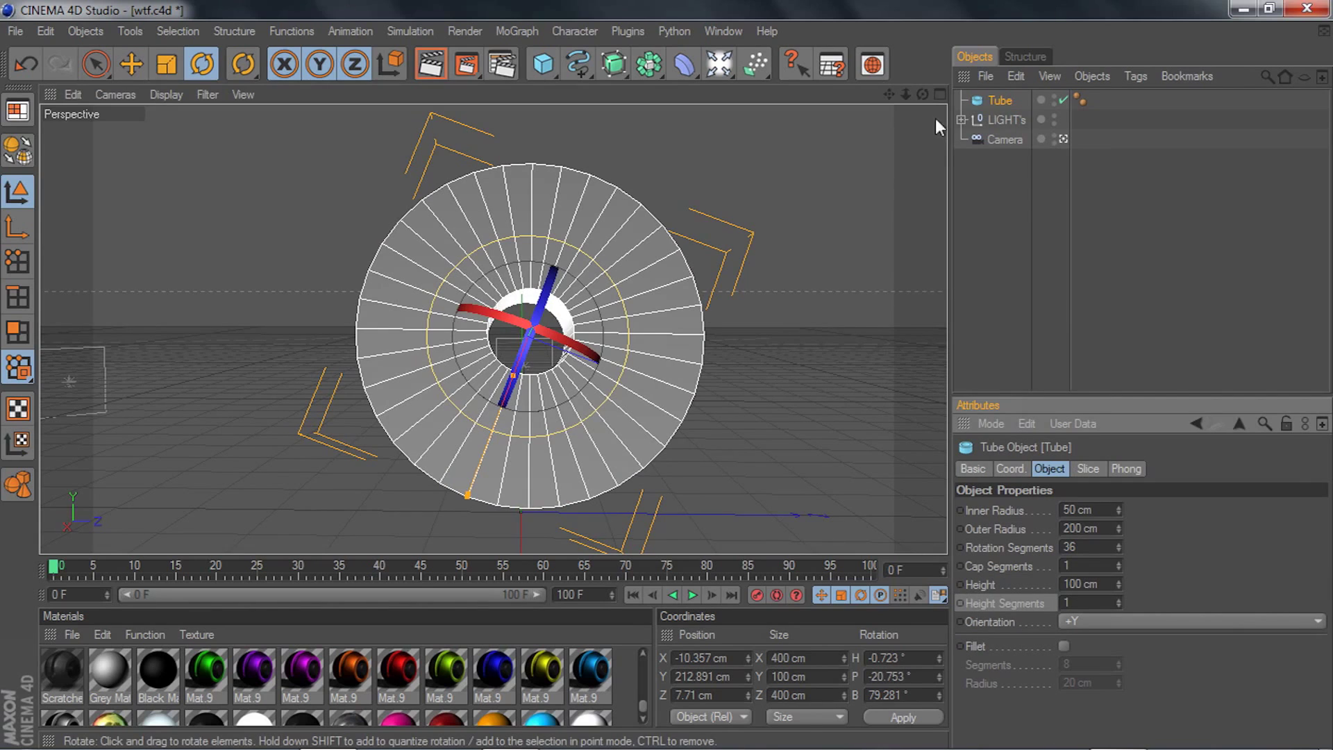
left_click_drag(922, 96, 854, 96)
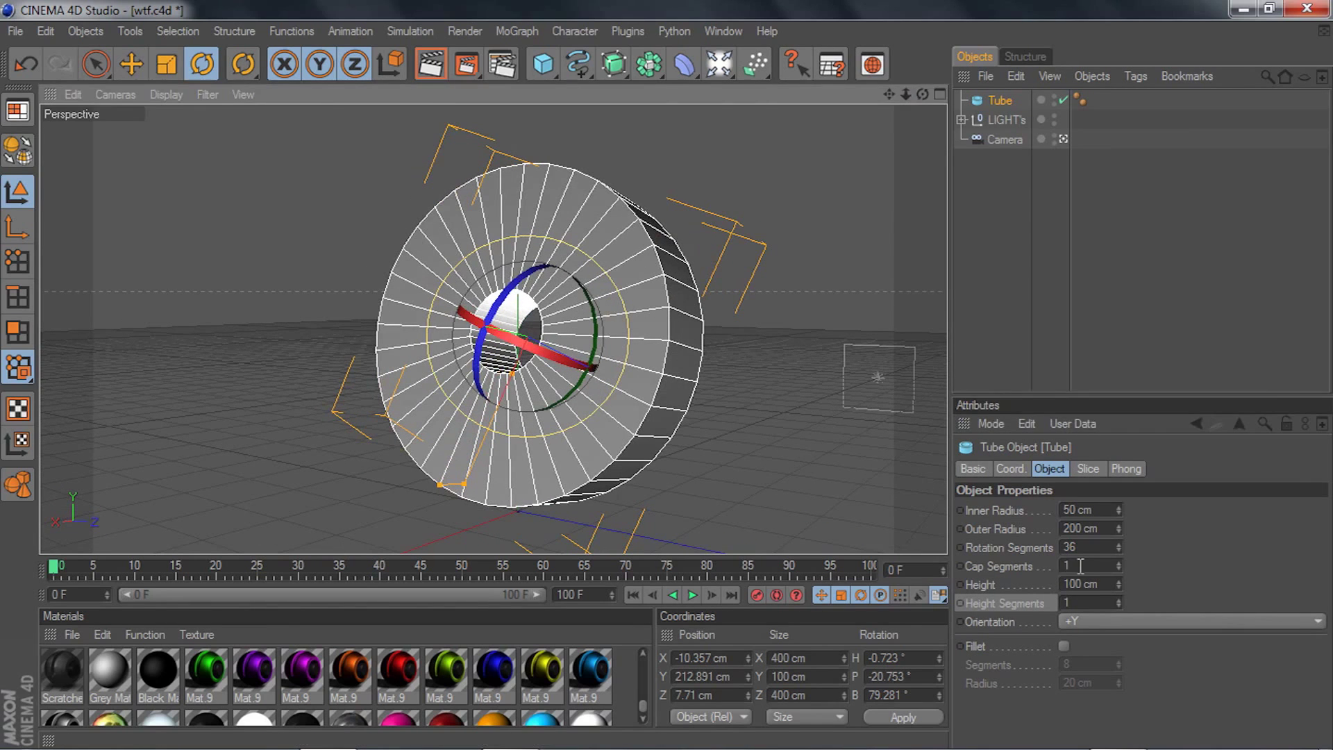
left_click_drag(1081, 566, 936, 566)
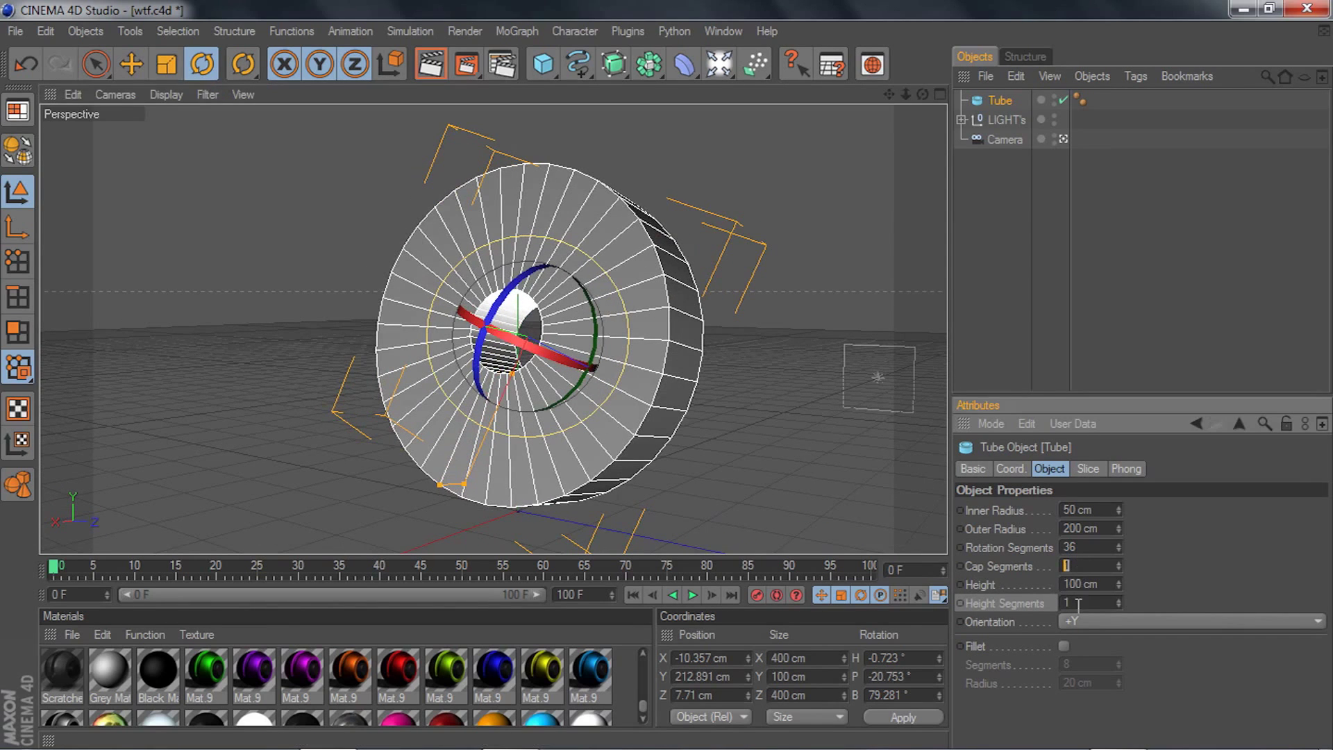
type("5")
left_click(1088, 604)
type("5")
scroll(822, 267, "up", 2)
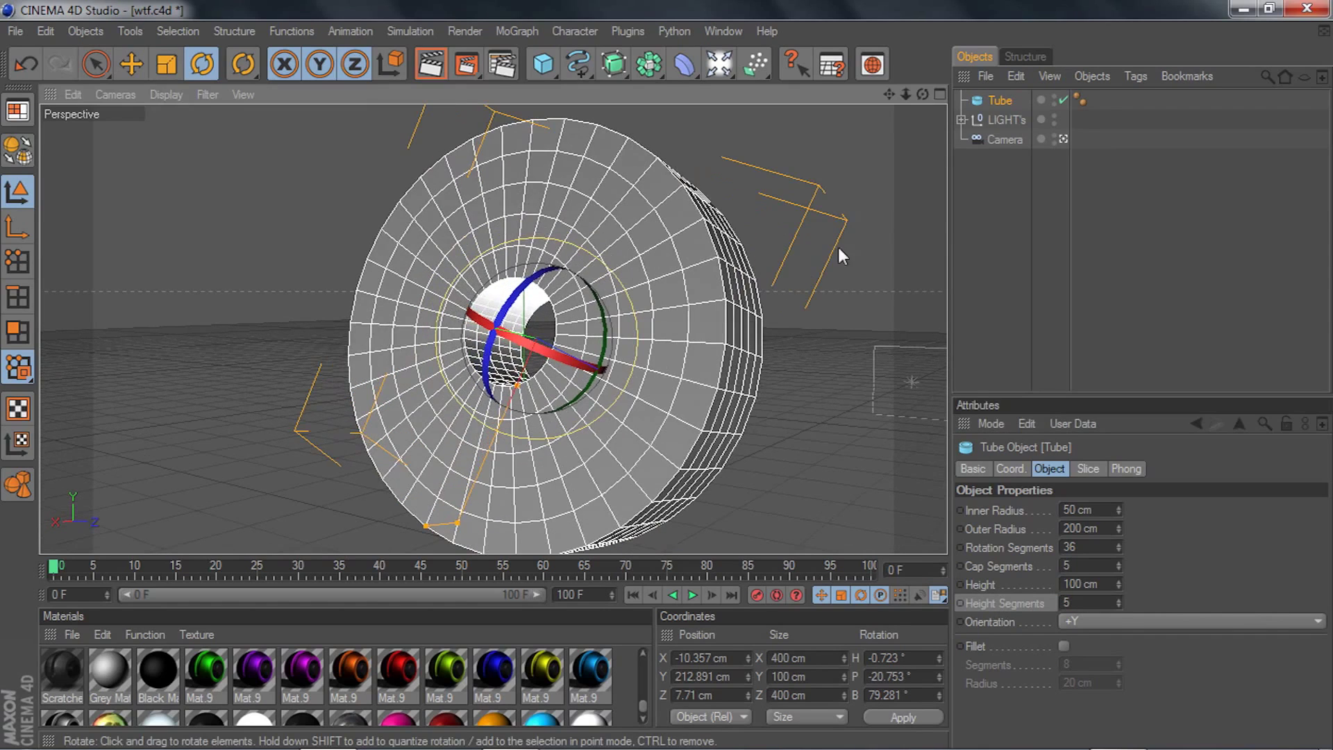
- Try the tube with 1 cap segment, and set the cap segments back to 5
left_click_drag(922, 94, 725, 108)
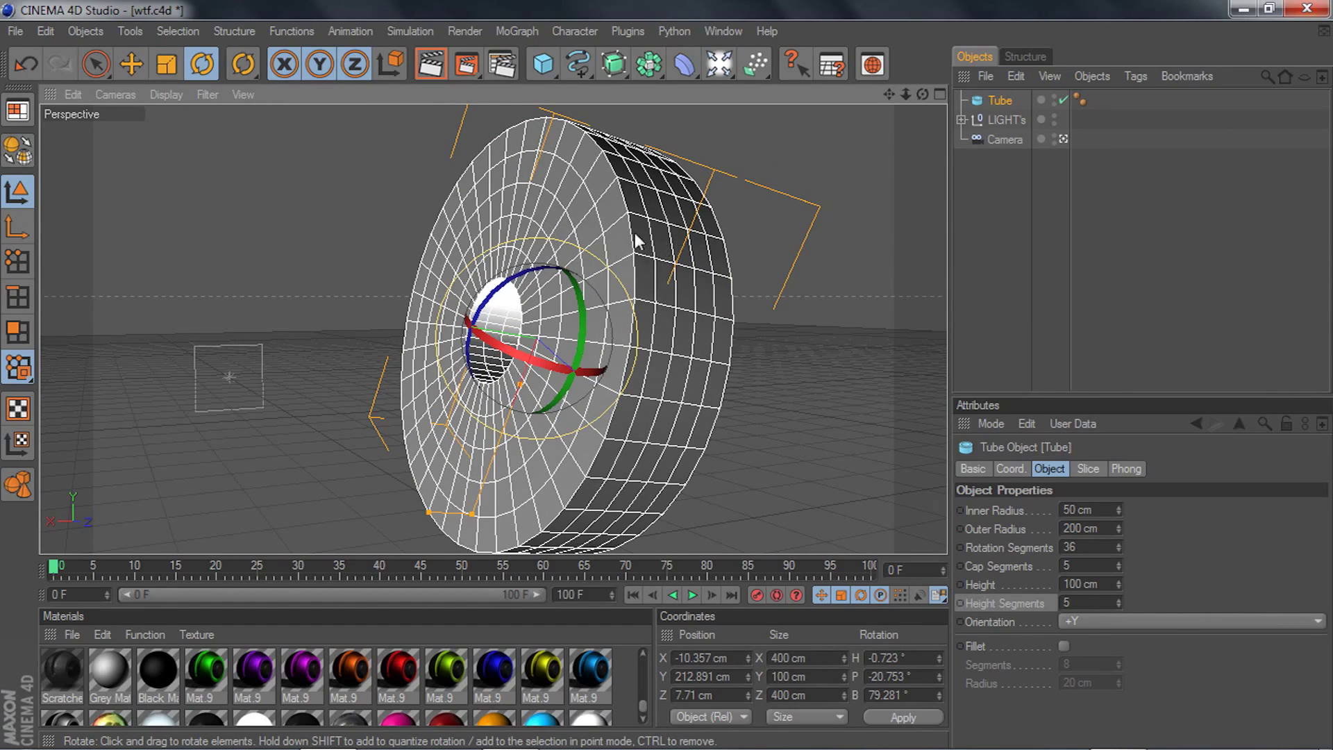
left_click(1087, 566)
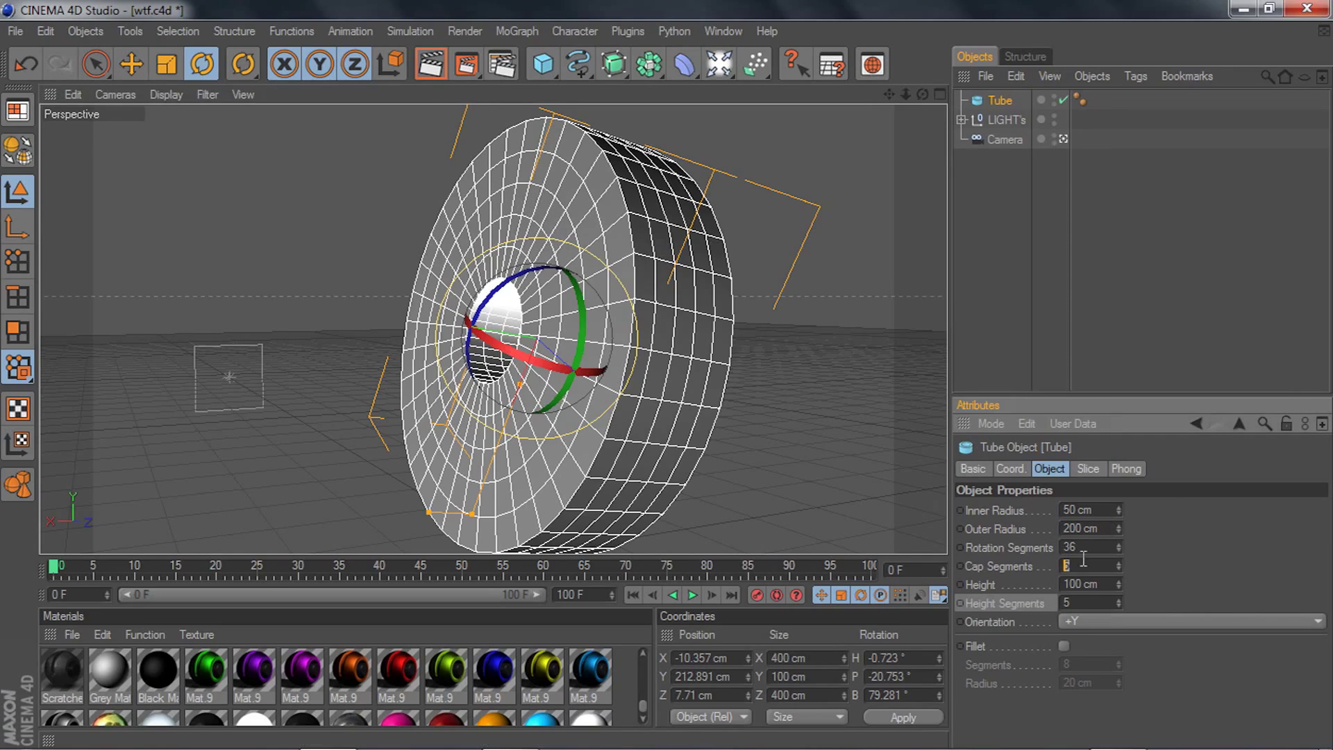
type("1")
left_click(544, 221)
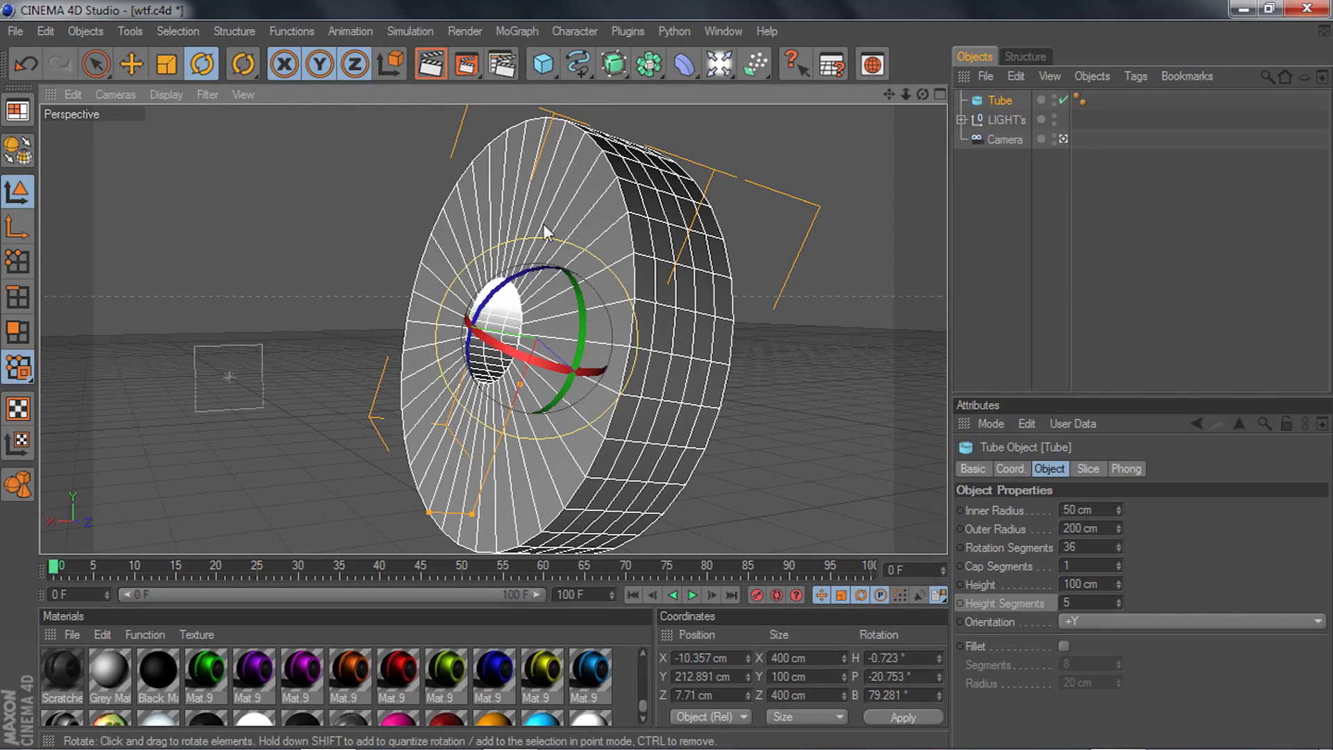
left_click(1086, 565)
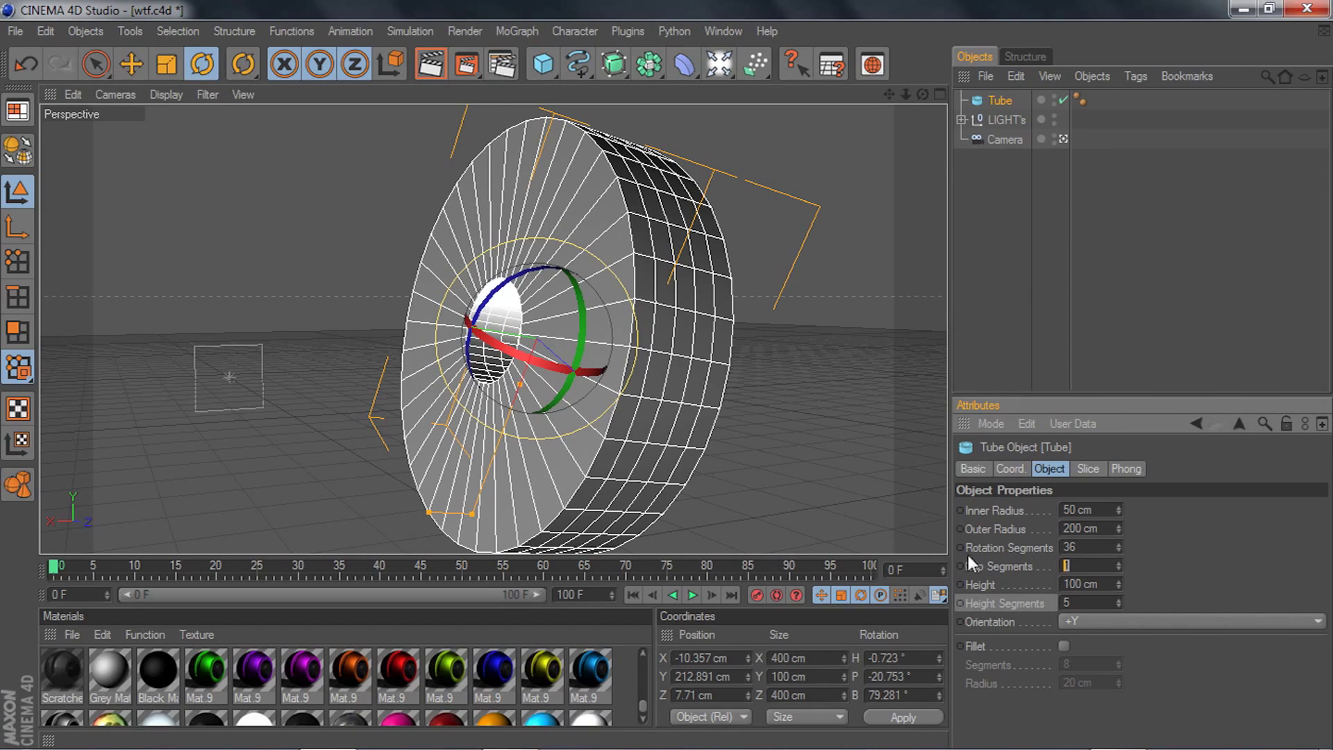
type("5")
left_click(597, 227)
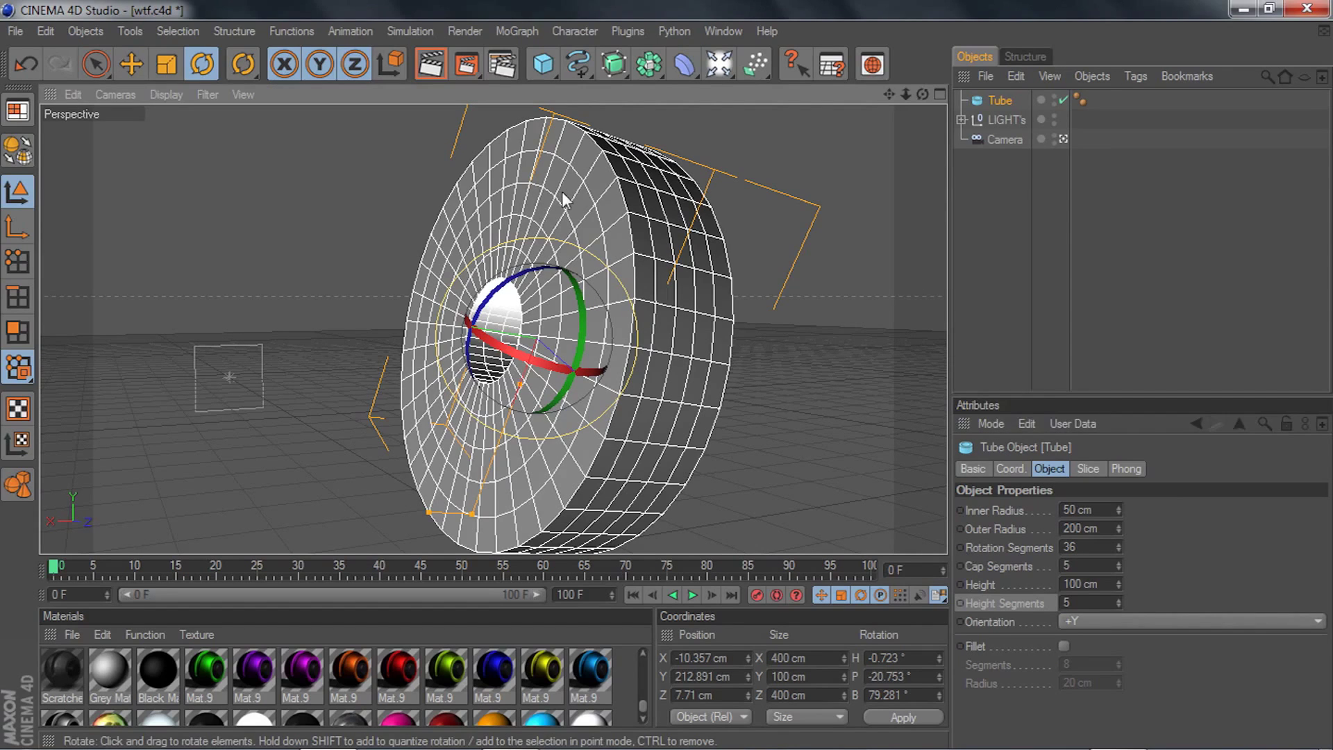
- Try raising the tube's cap segments to 7, and return them to 5
left_click_drag(1118, 564, 1118, 557)
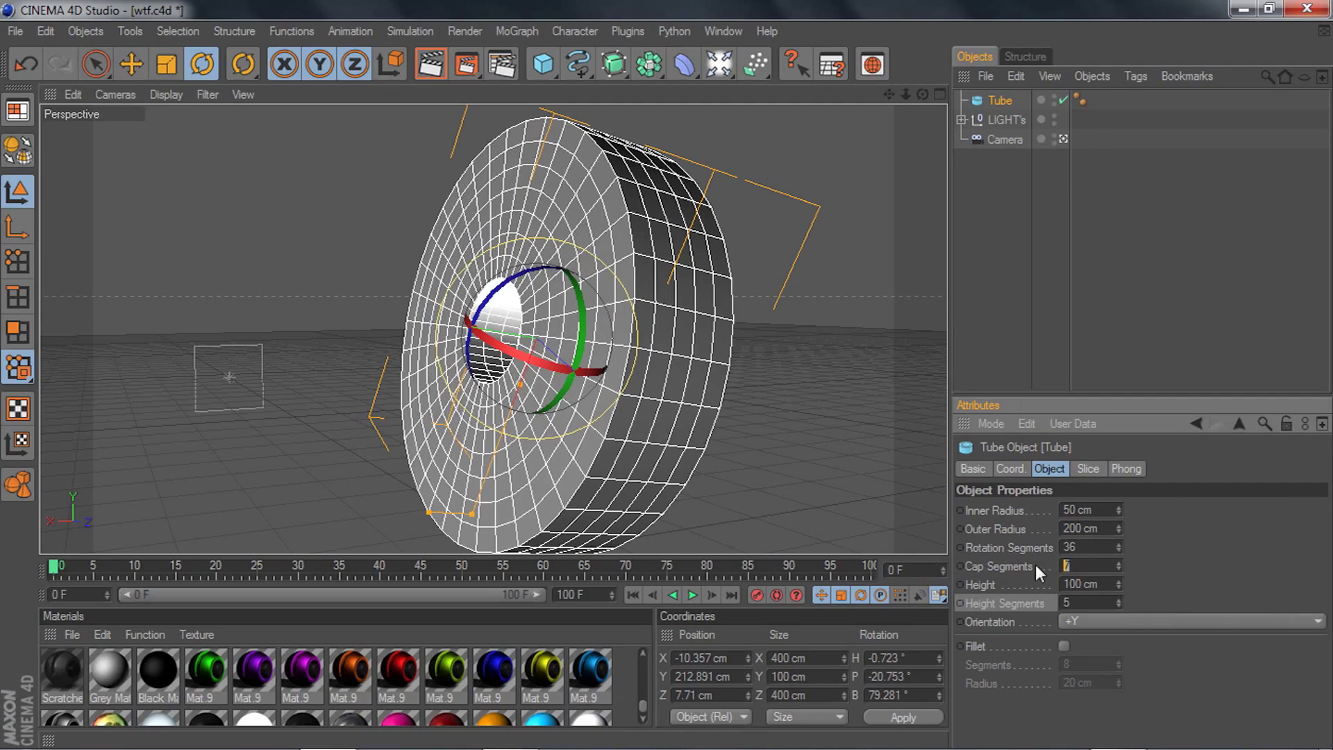
left_click(1062, 566)
type("5")
left_click(639, 251)
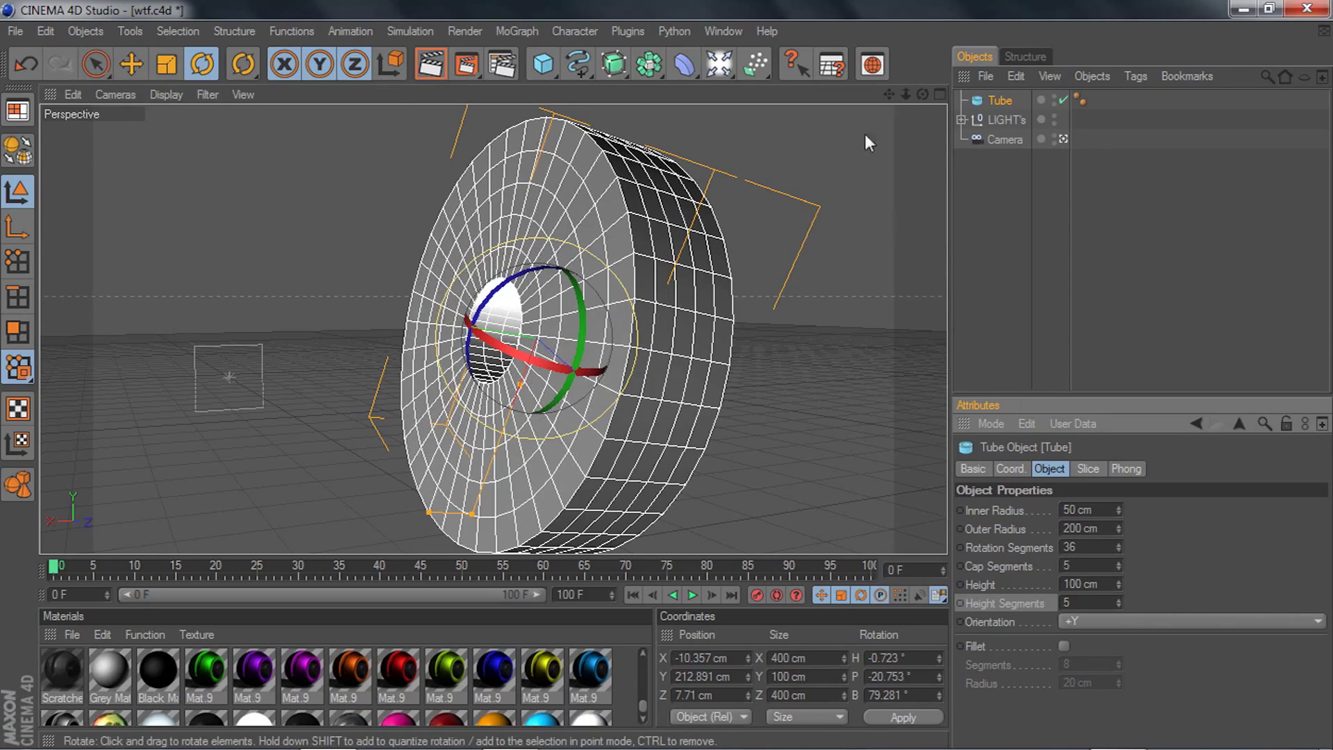
- Switch to polygon mode and convert the tube into an editable object
mouse_move(922, 93)
left_mouse_down()
mouse_move(867, 97)
mouse_move(931, 94)
mouse_move(909, 96)
left_mouse_up()
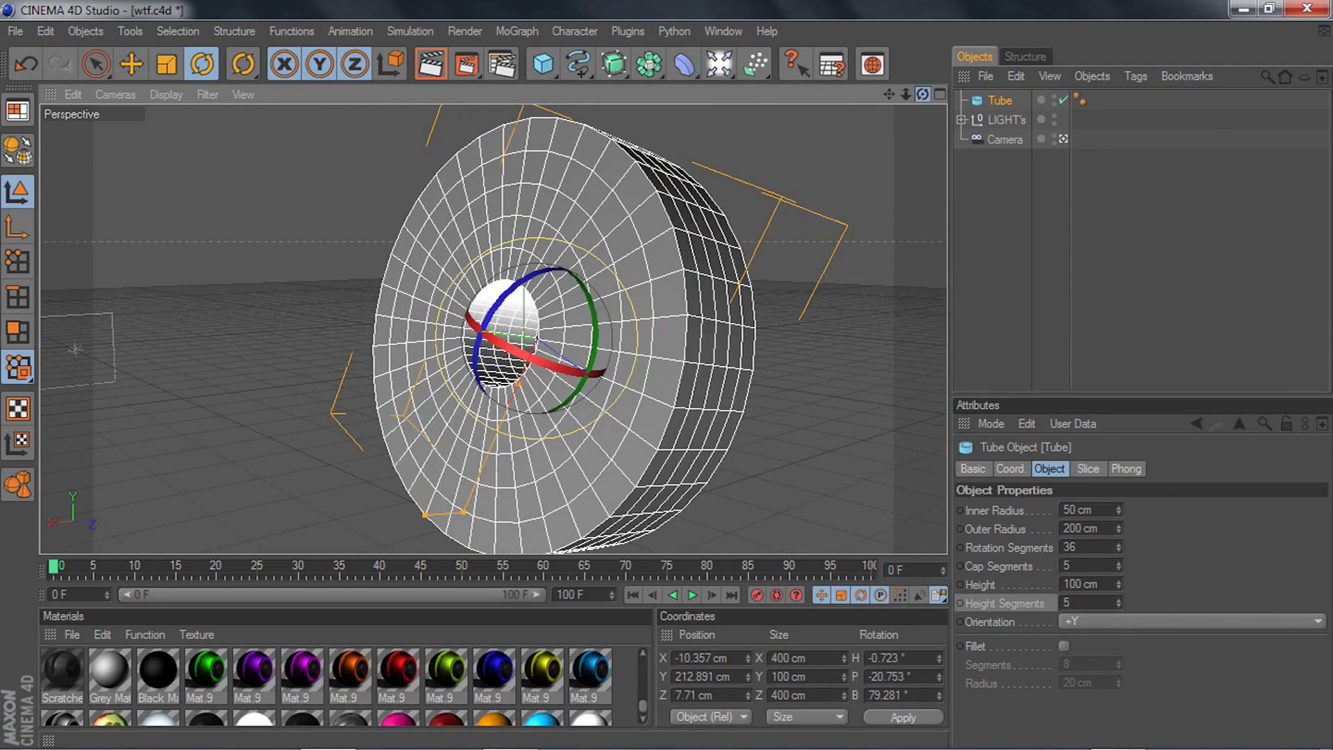
left_click(1073, 603)
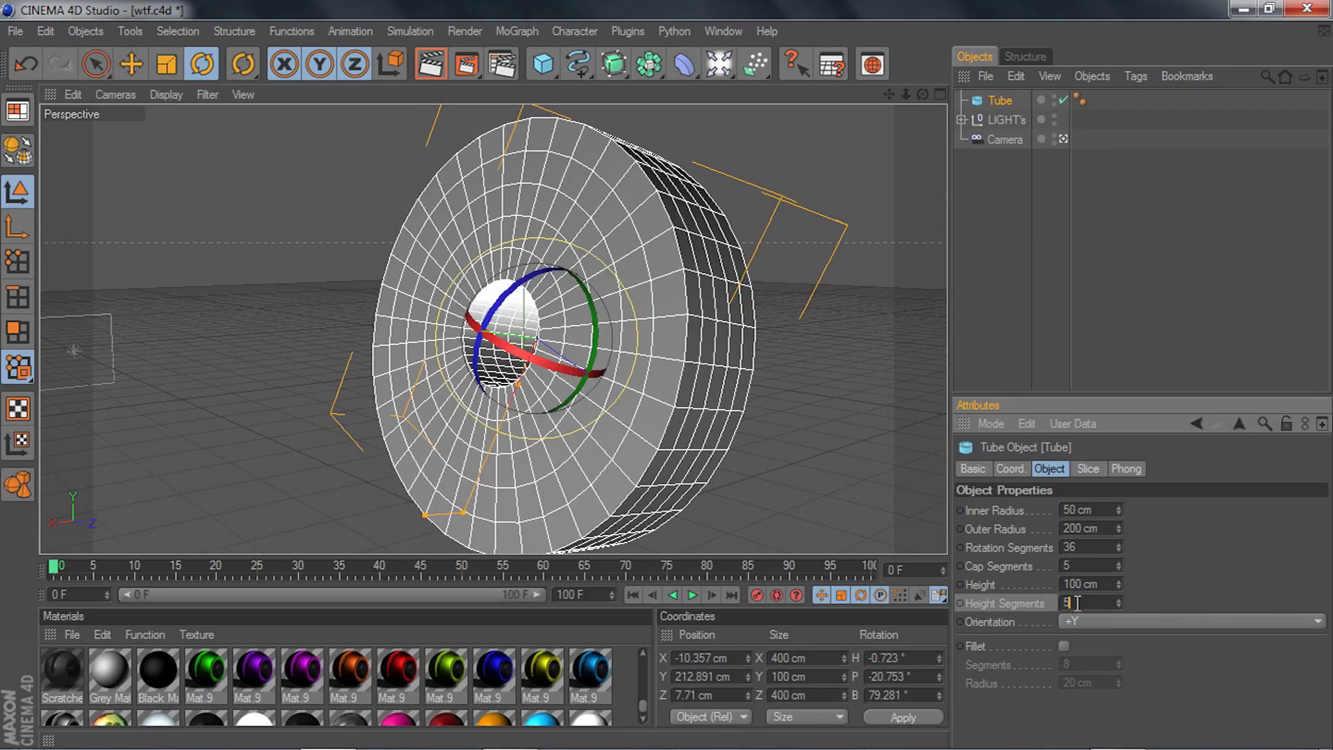
left_click_drag(922, 94, 906, 98)
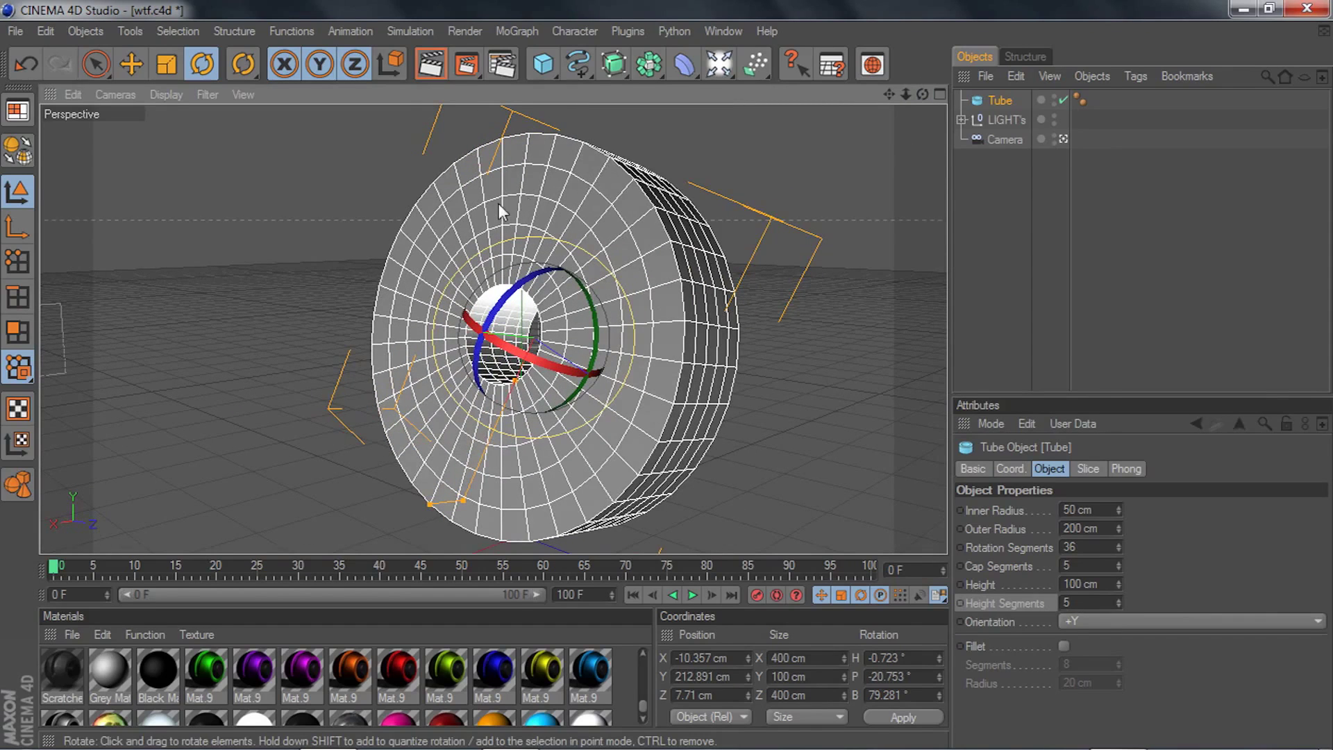
left_click(7, 335)
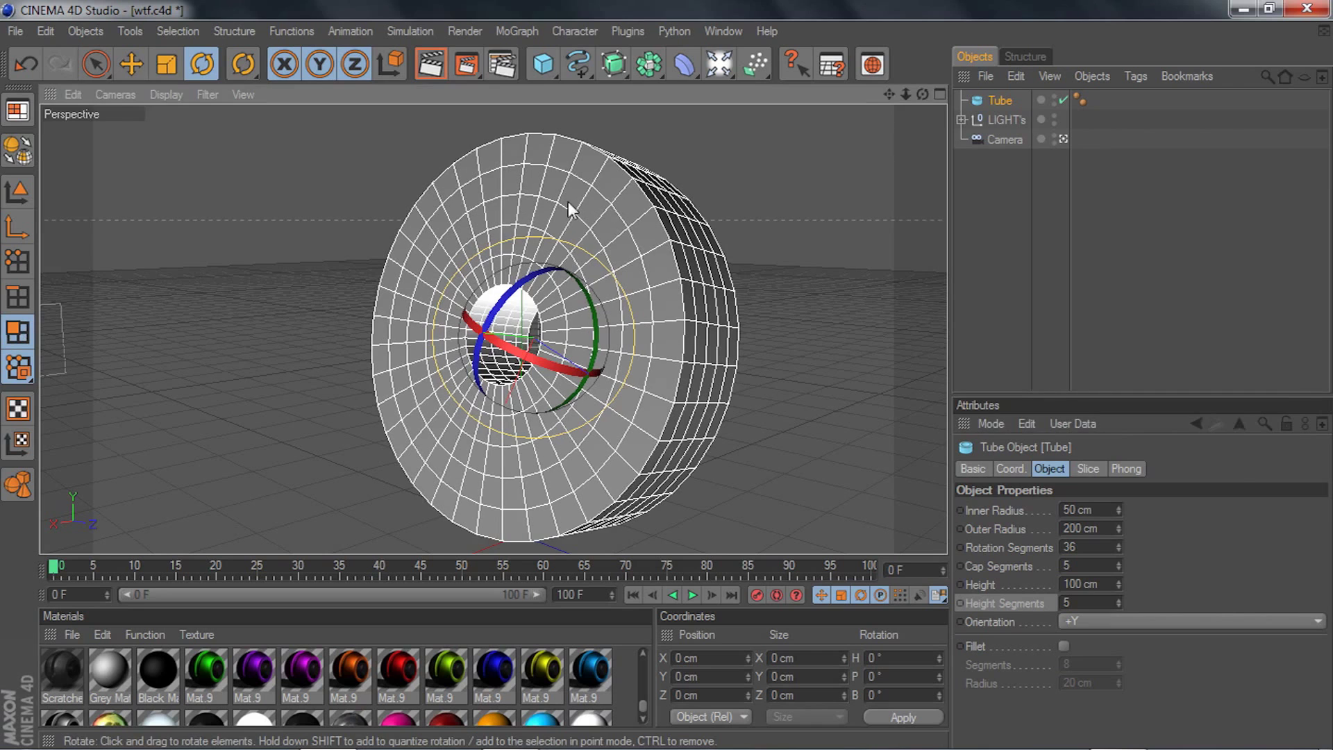
right_click(993, 98)
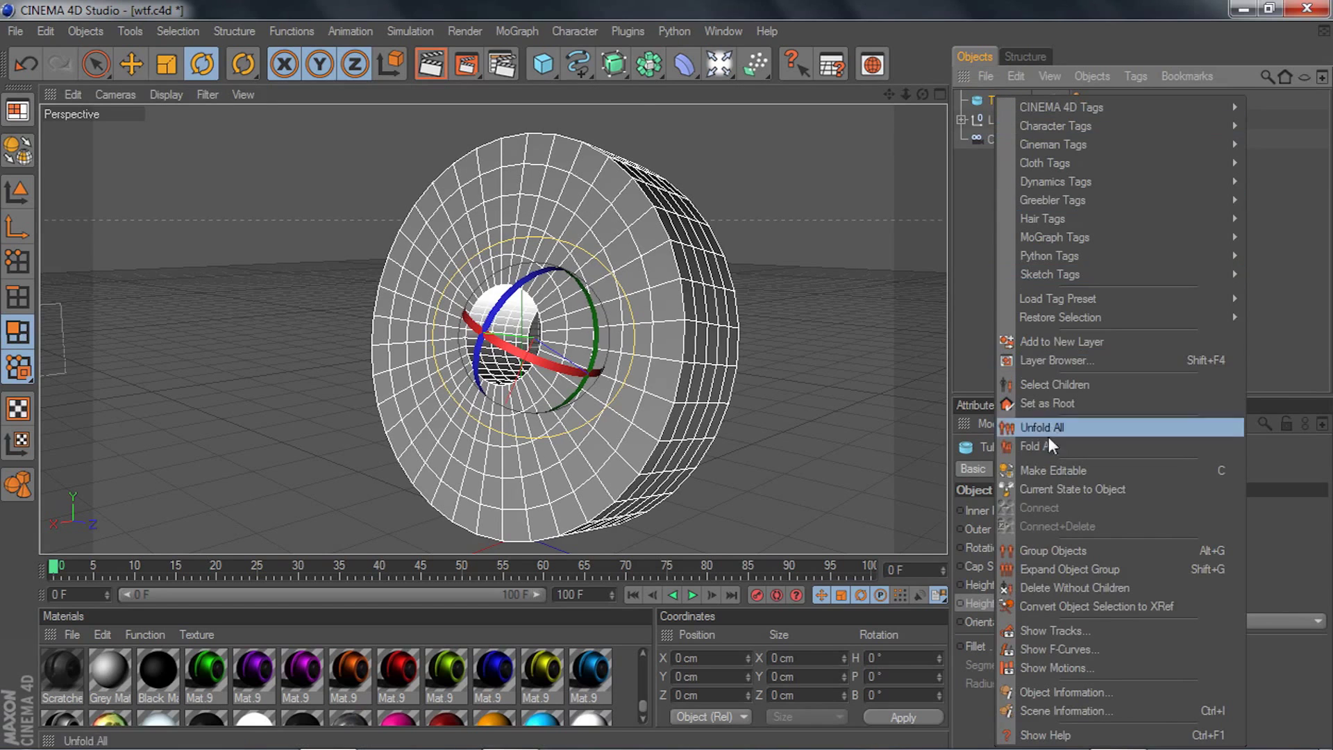
left_click(1039, 471)
- Select individual polygons one after another around the tube's flat front face
left_click(558, 218)
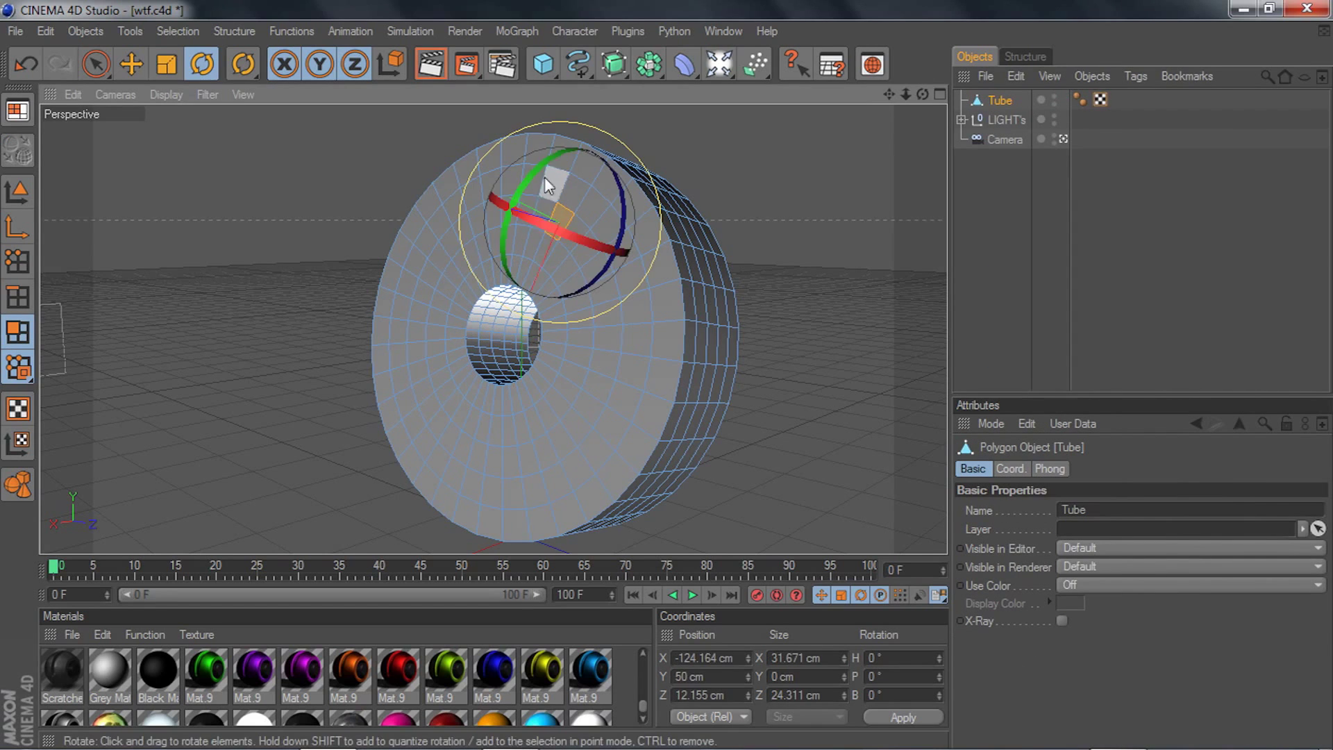
left_click(441, 256)
left_click(477, 455)
left_click(610, 365)
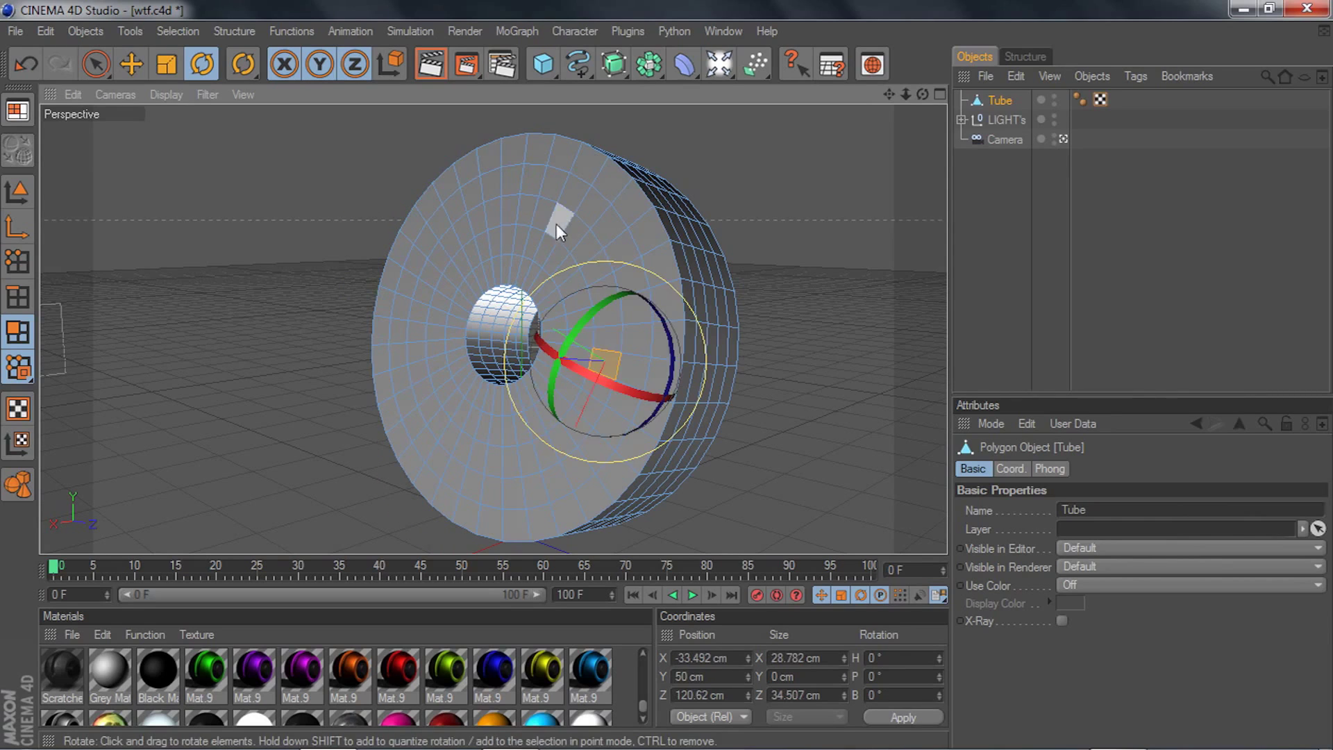
left_click(557, 219)
- Undo the polygon selections and the tube's conversion to an editable object
key("ctrl+z")
key("ctrl+z")
key("ctrl+z")
key("ctrl+z")
key("ctrl+z")
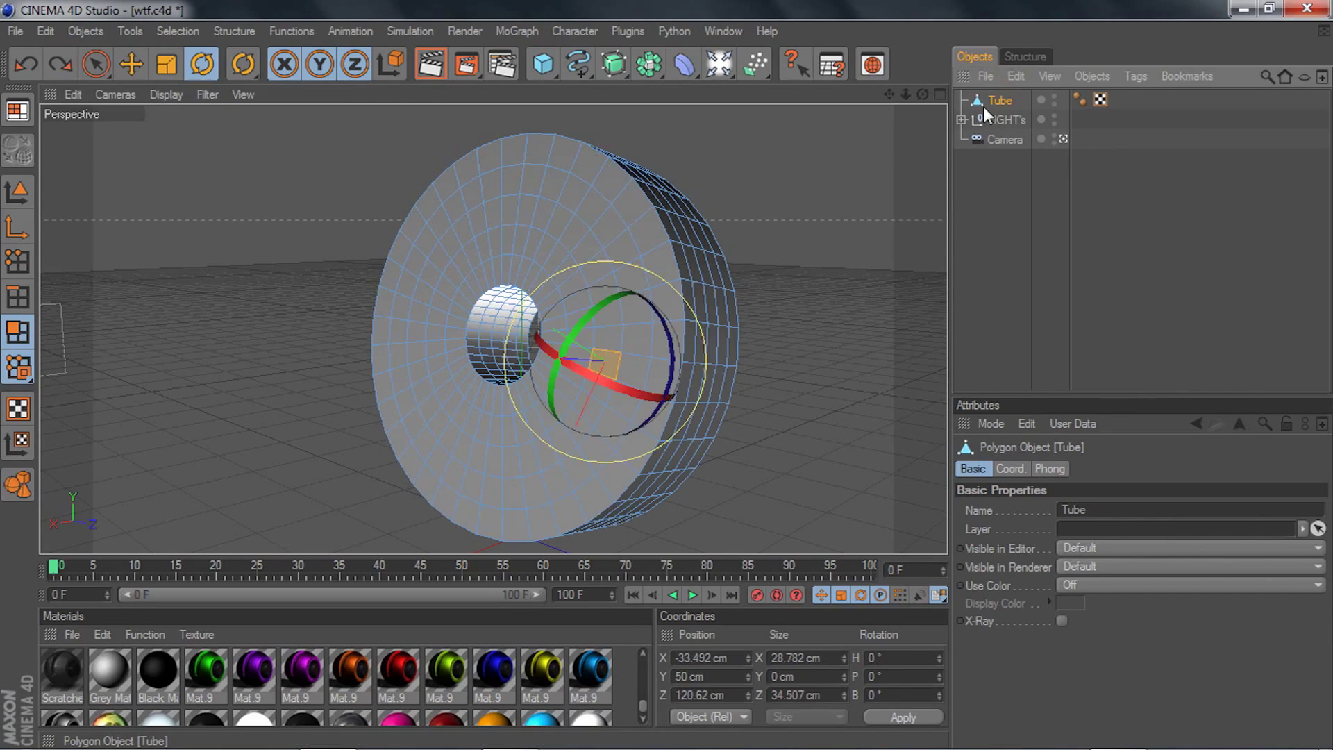
key("ctrl+z")
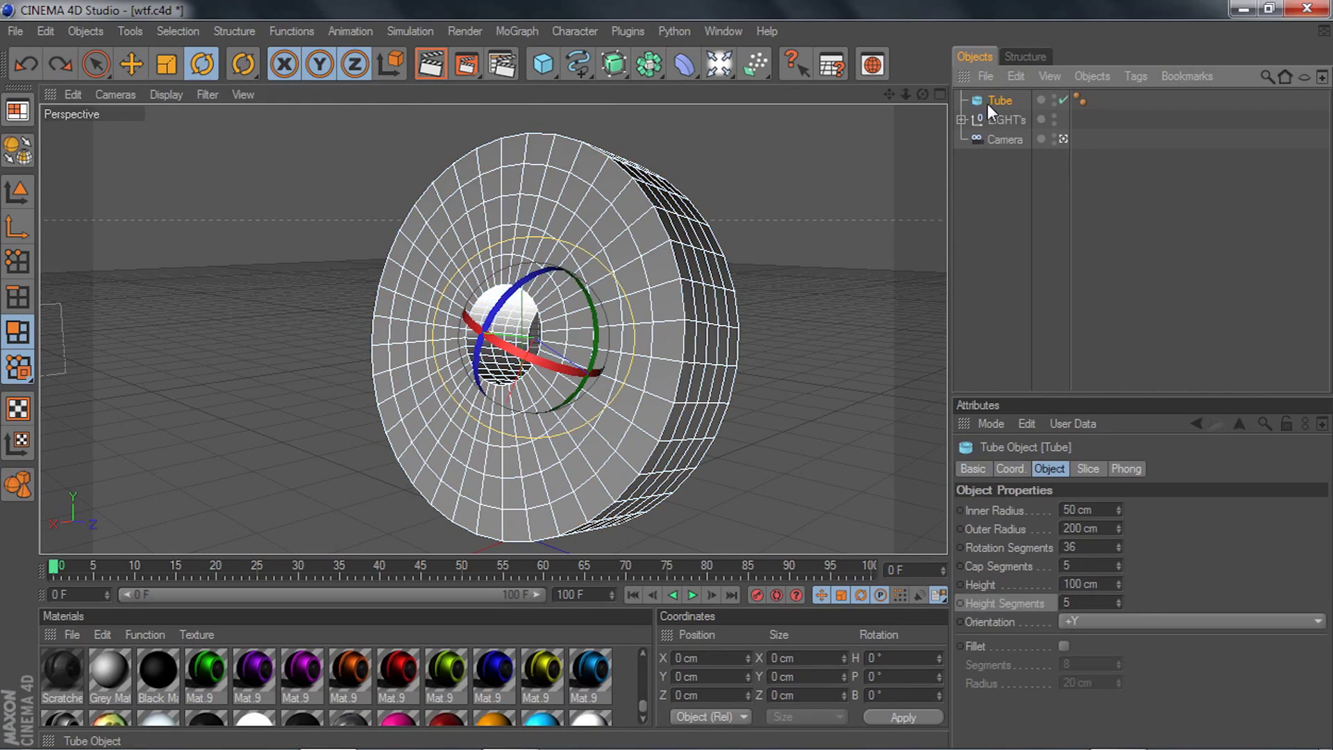
- Make the tube editable again and activate the Move tool with its outer rim in view
left_click(995, 101)
key("c")
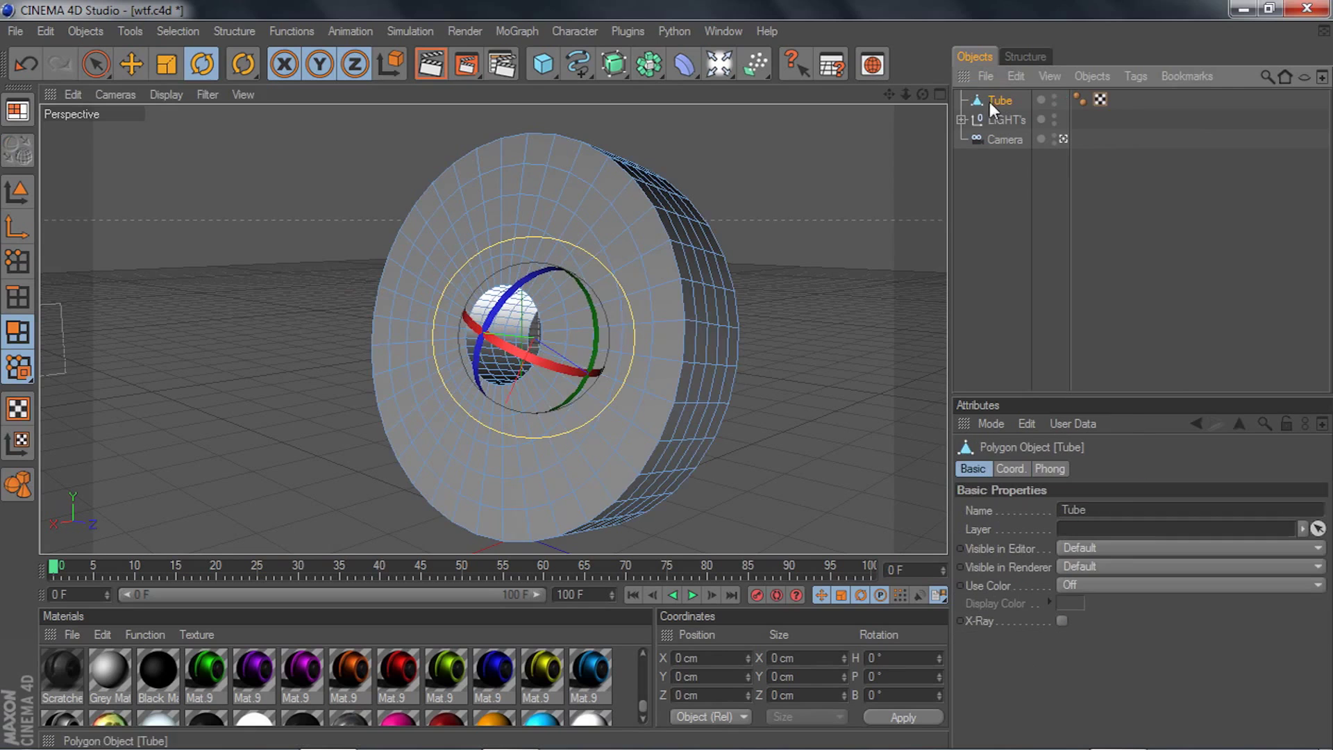
scroll(876, 144, "up", 2)
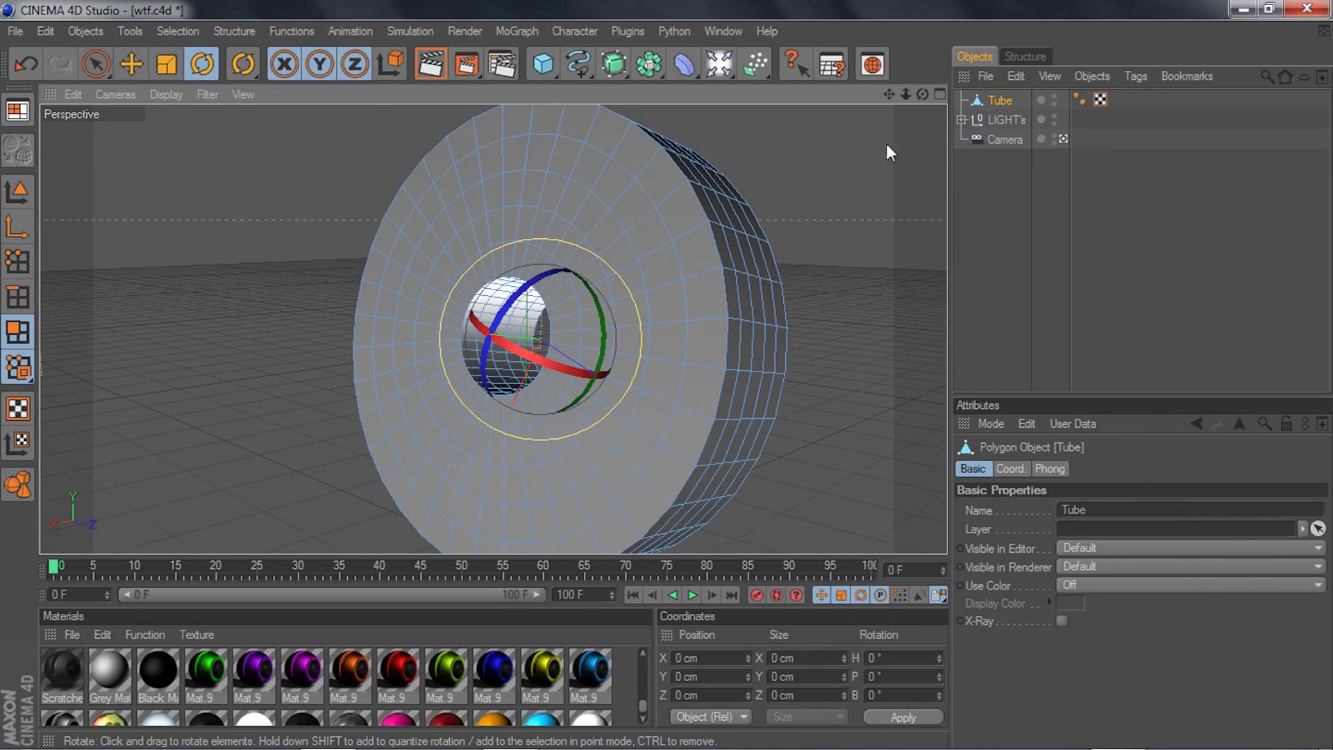
scroll(885, 140, "down", 1)
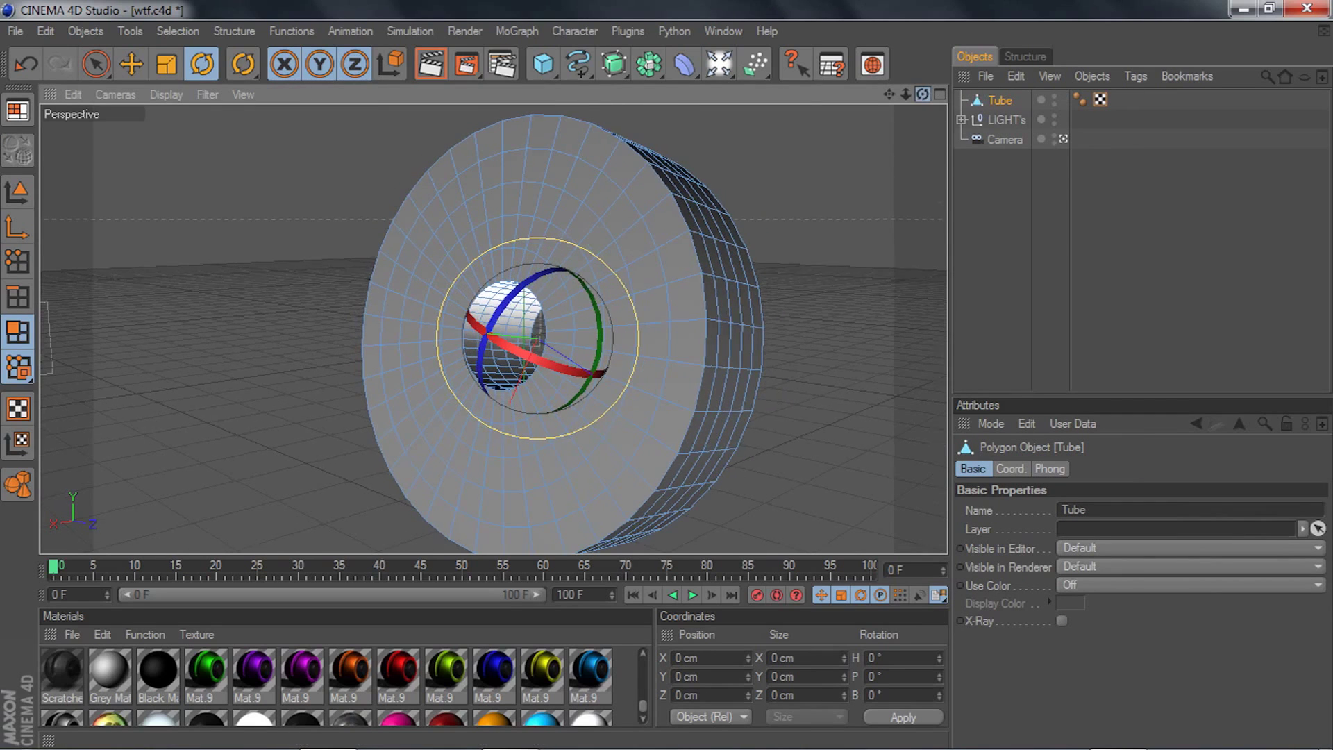
left_click_drag(924, 94, 867, 97)
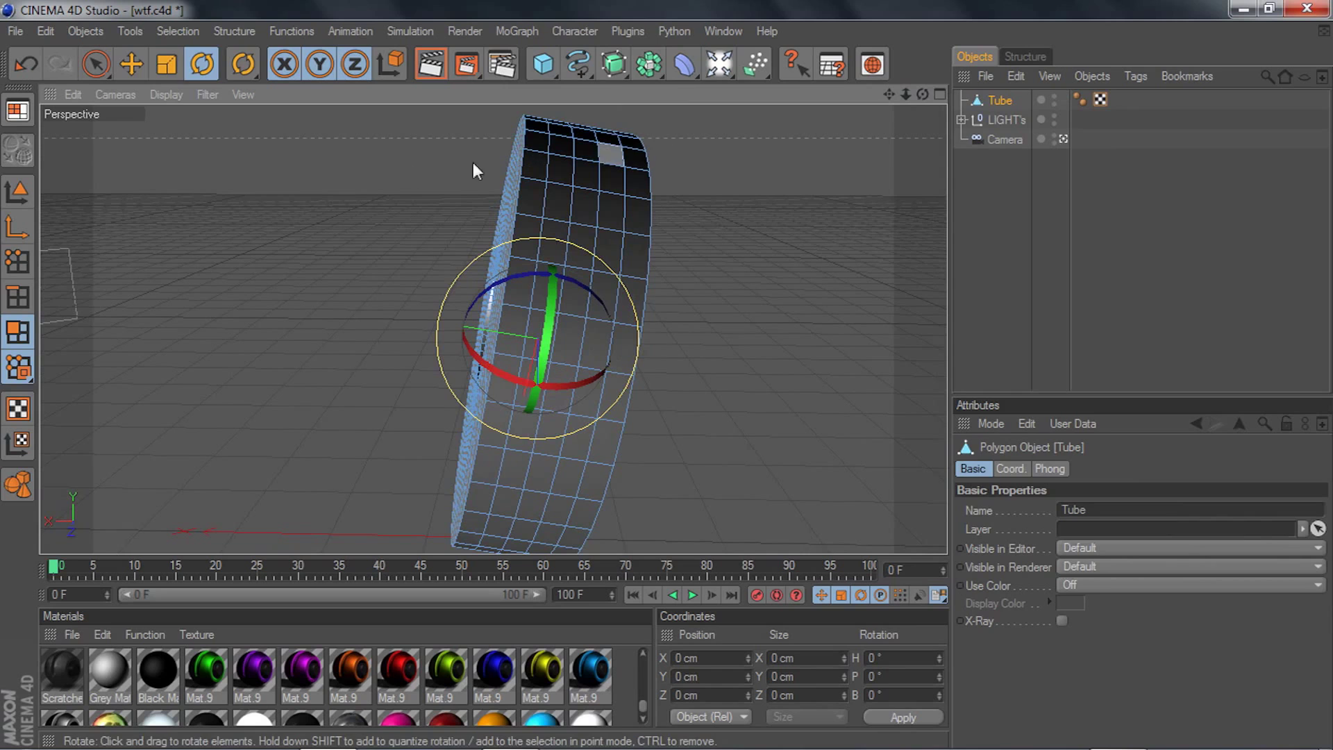
left_click(134, 66)
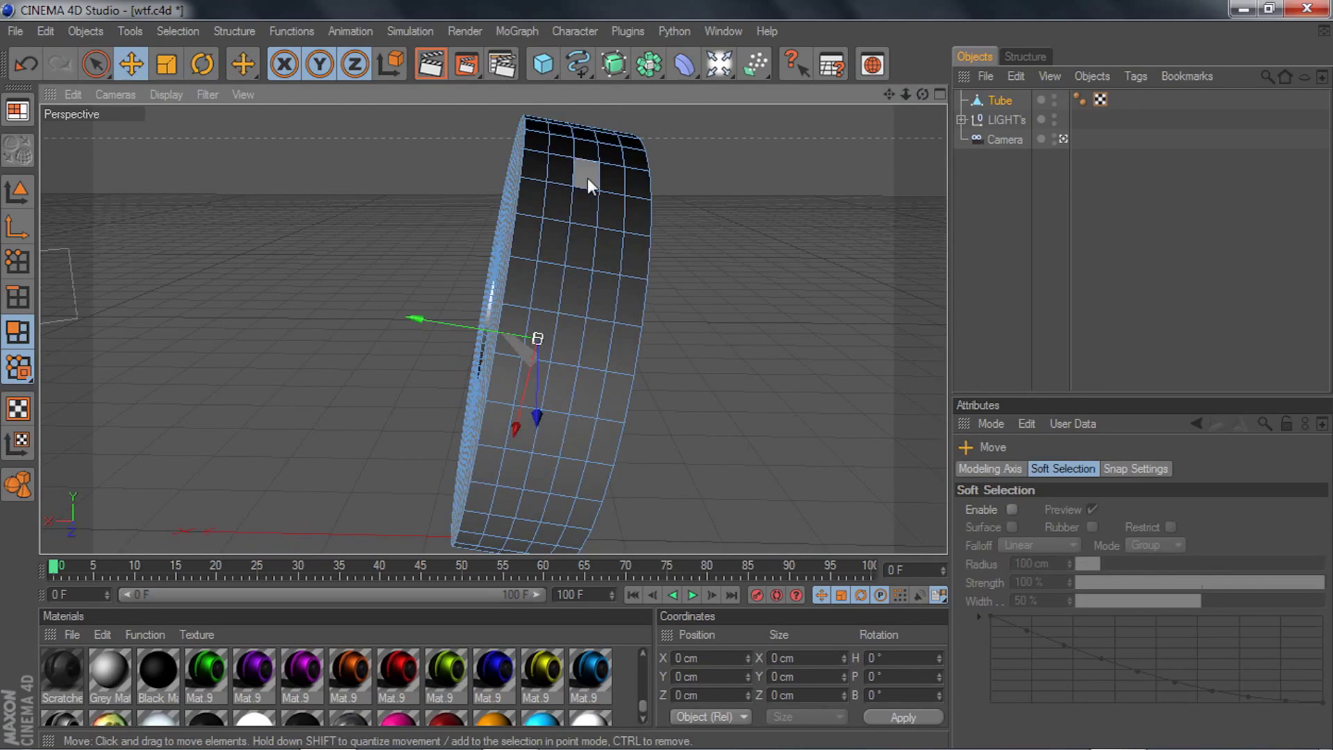
- Select individual polygons one after another on the tube's outer rim
scroll(587, 175, "up", 2)
left_click_drag(888, 94, 885, 134)
left_click(606, 161)
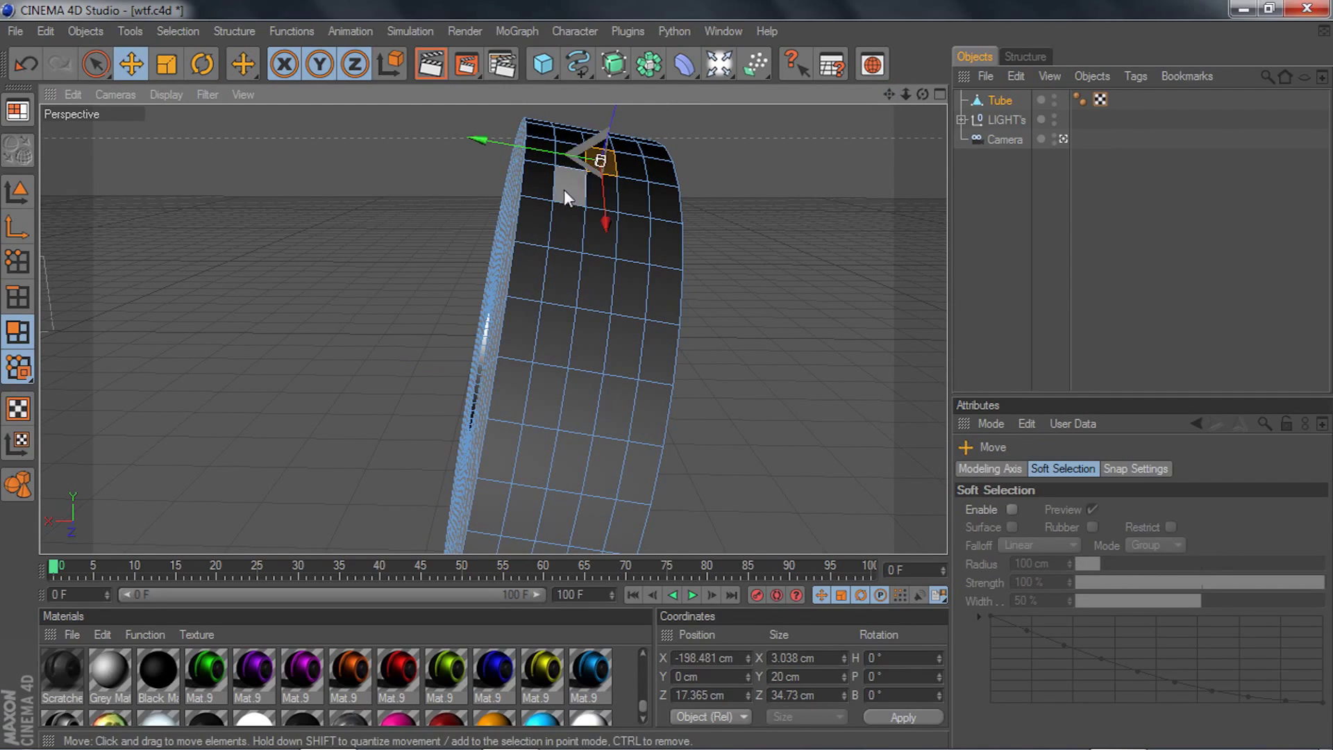
left_click(566, 227)
left_click(646, 237)
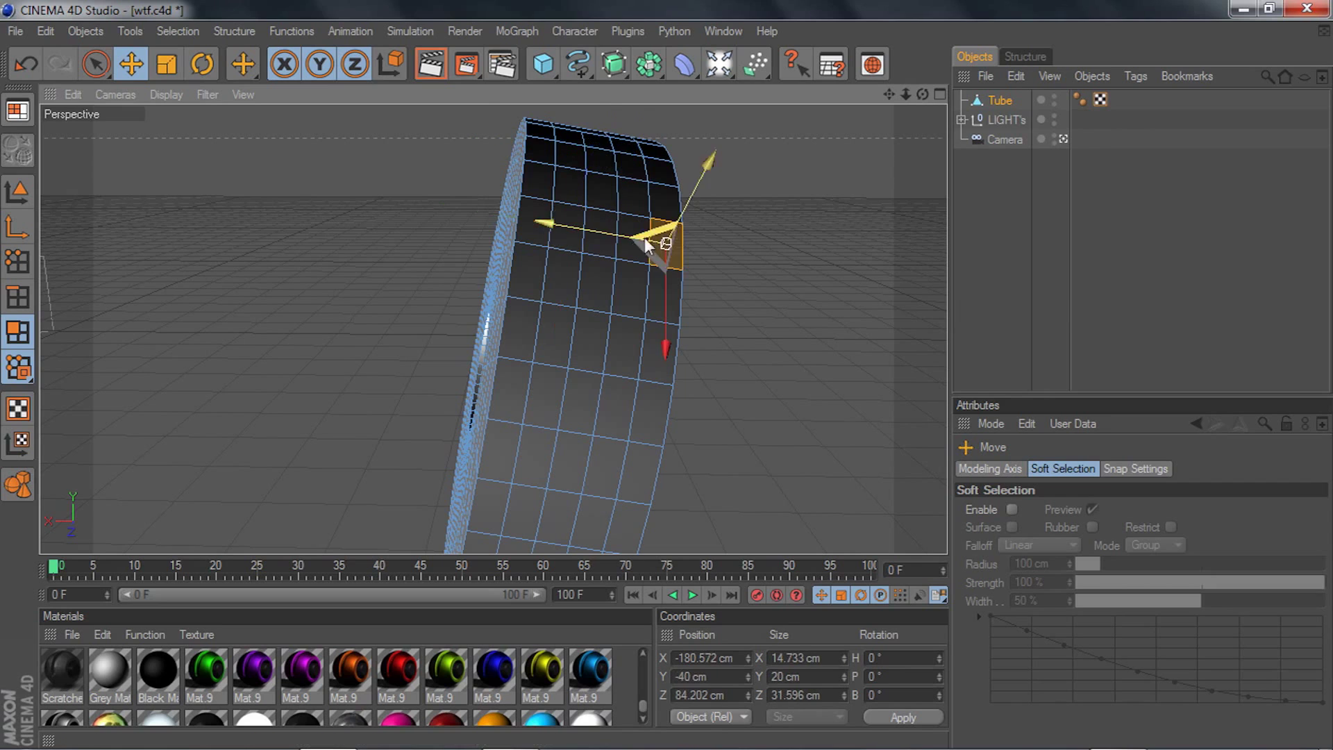
left_click(615, 289)
left_click(531, 218)
left_click(615, 186)
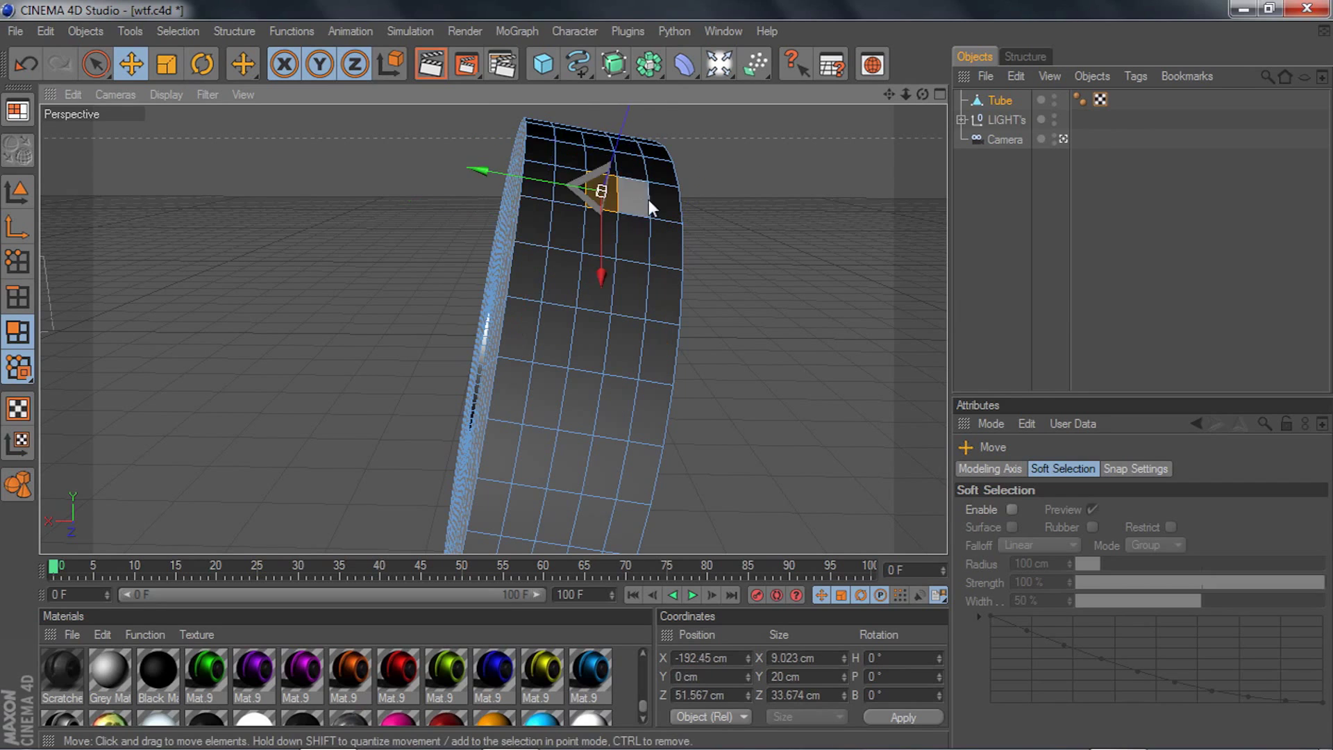
- Build a combined selection of scattered polygons on the outer rim, extending one column downwards and across to another
left_click(645, 198)
left_click(566, 226, "shift")
left_click(556, 279, "shift")
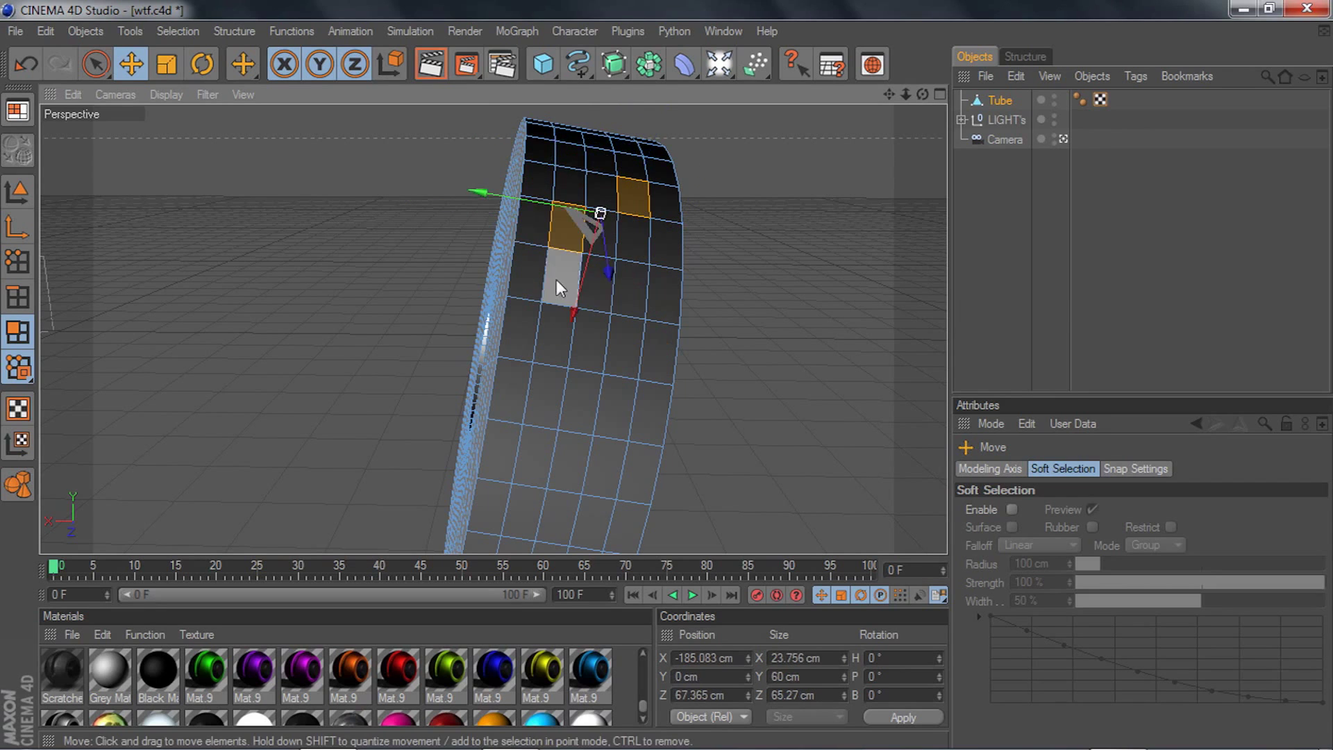
left_click(553, 314, "shift")
left_click(547, 341, "shift")
left_click(545, 375, "shift")
left_click(540, 401, "shift")
left_click(577, 401, "shift")
left_click(628, 402, "shift")
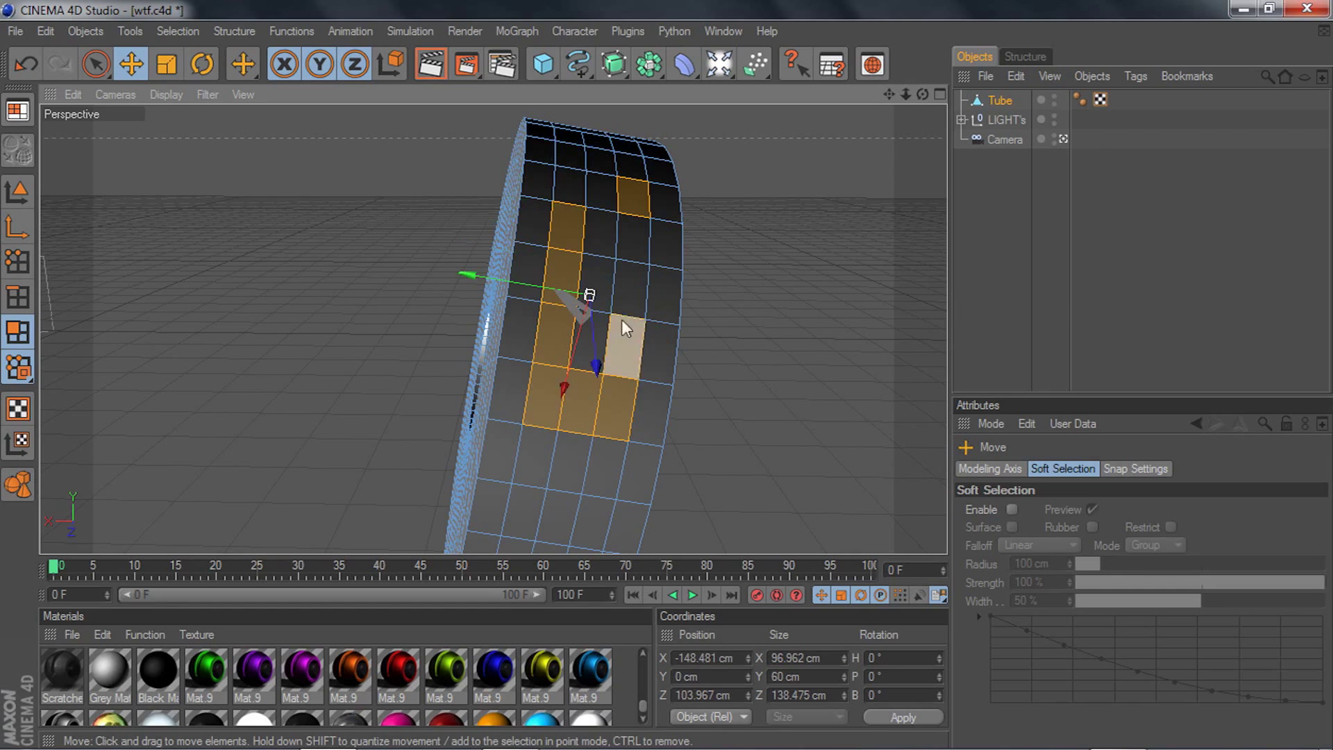
left_click(622, 327, "shift")
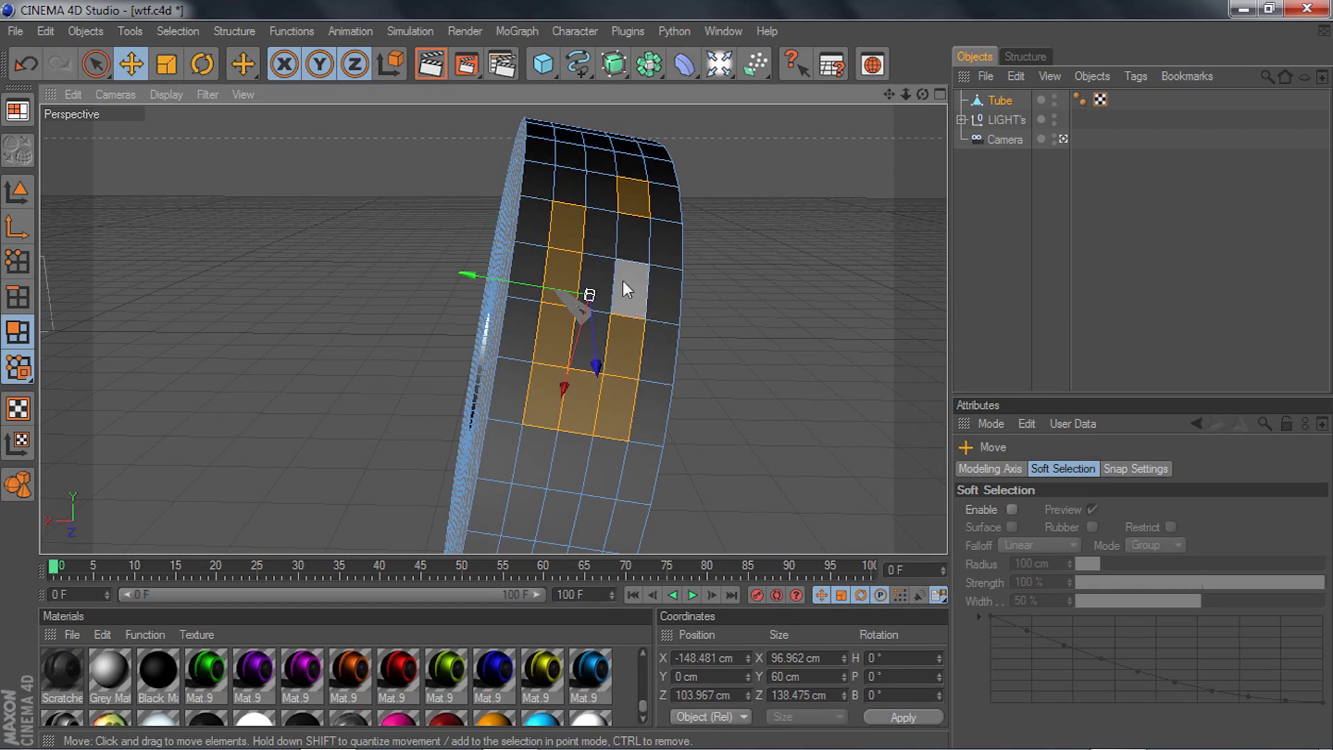
- Replace the selection with five consecutive polygons in the middle column of the outer rim
left_click(601, 194)
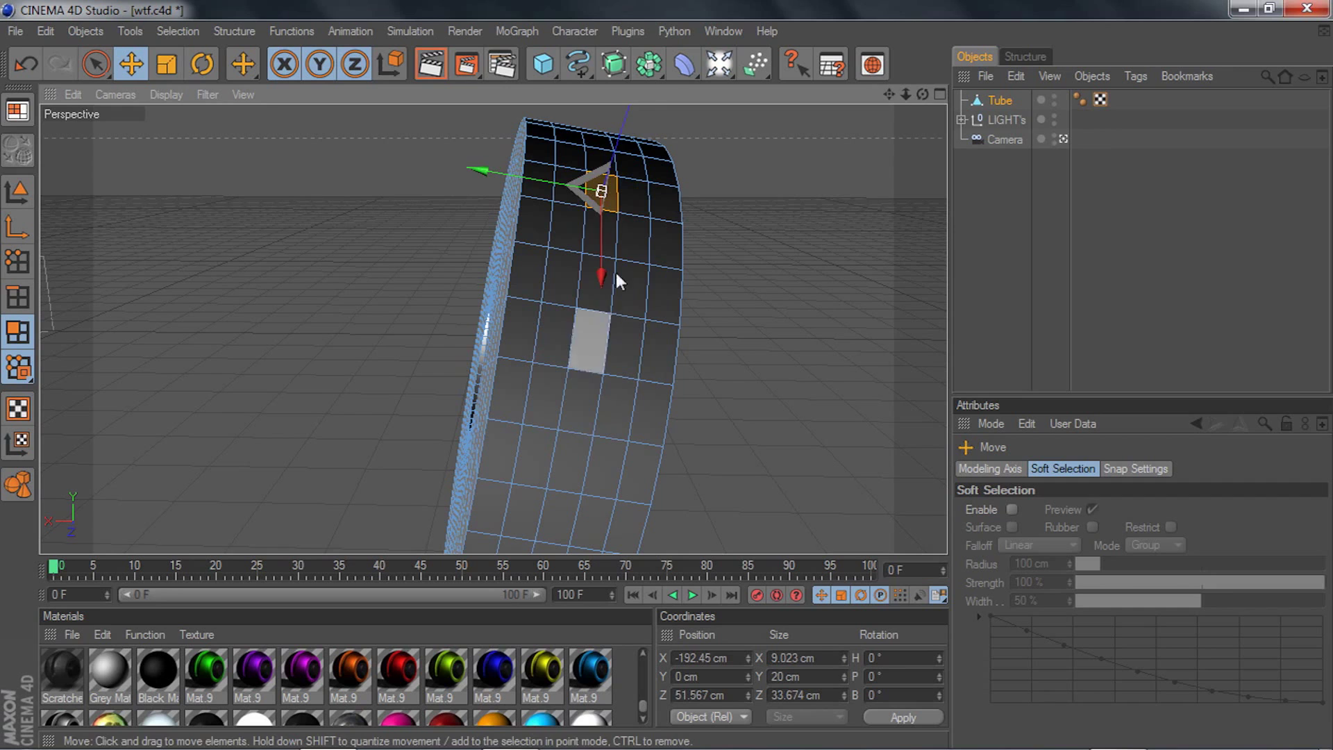
left_click(591, 233, "shift")
left_click(593, 290, "shift")
left_click(588, 344, "shift")
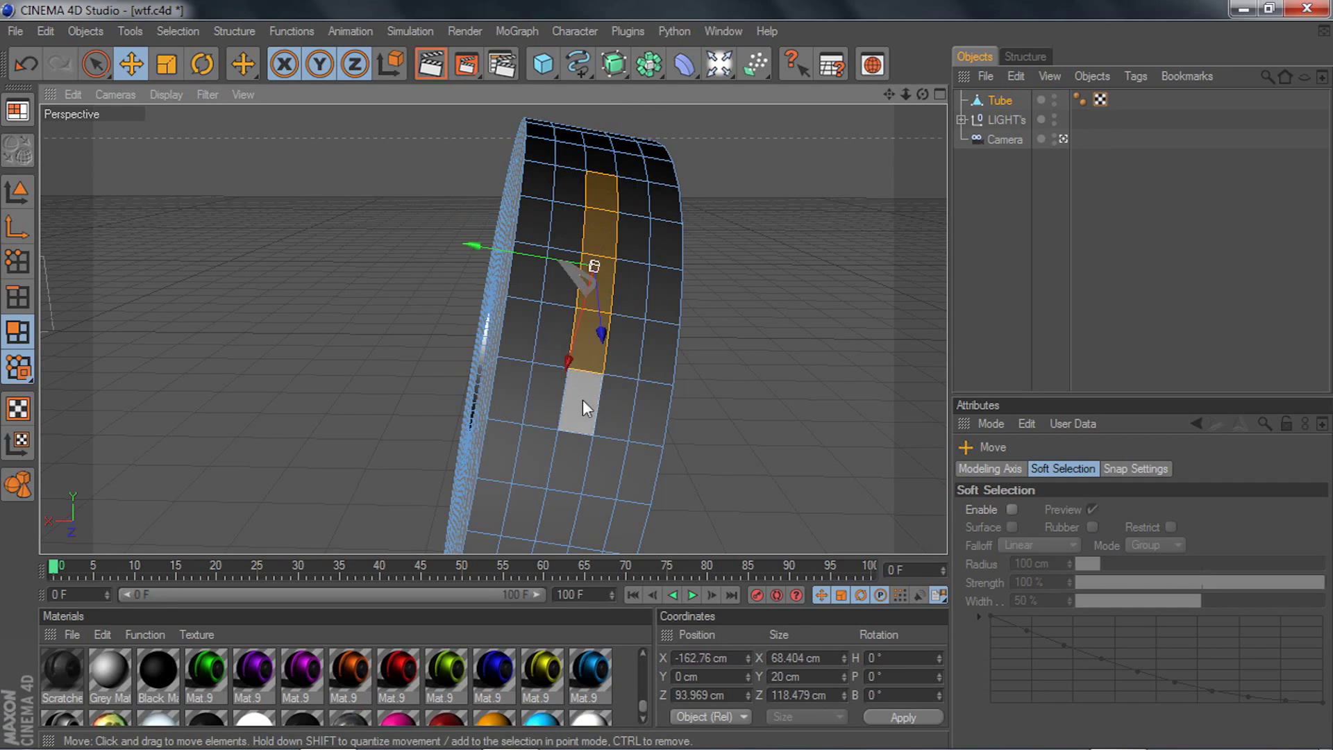
left_click(582, 399, "shift")
left_click_drag(921, 94, 915, 91)
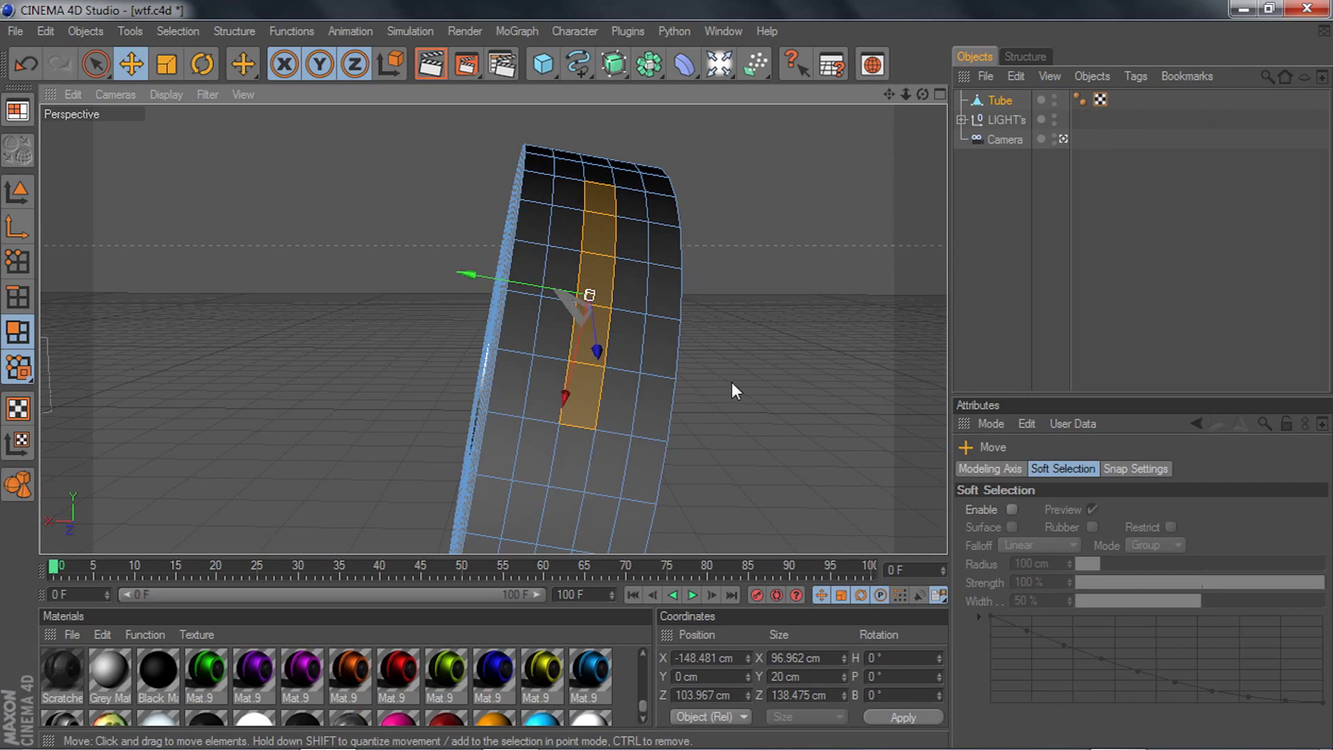
- Activate the Loop Selection tool
key("u")
key("l")
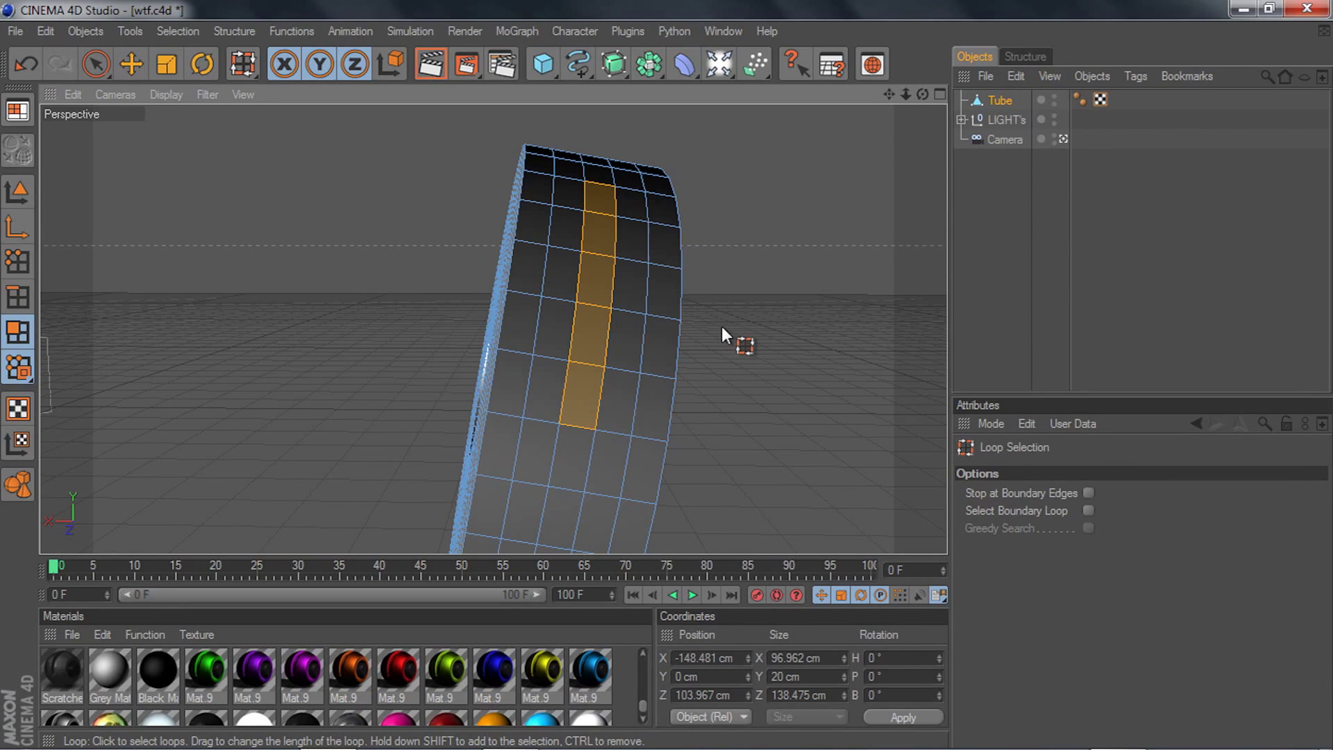
key("u")
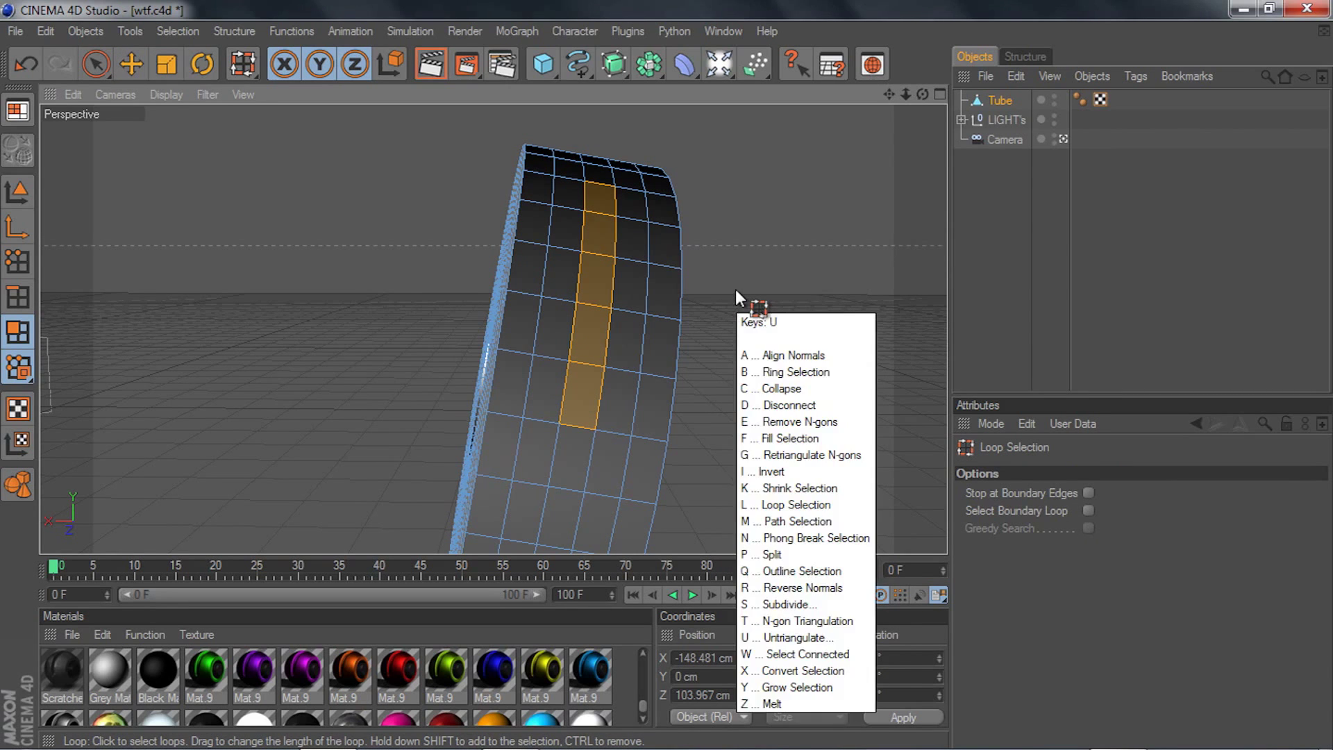
key("u")
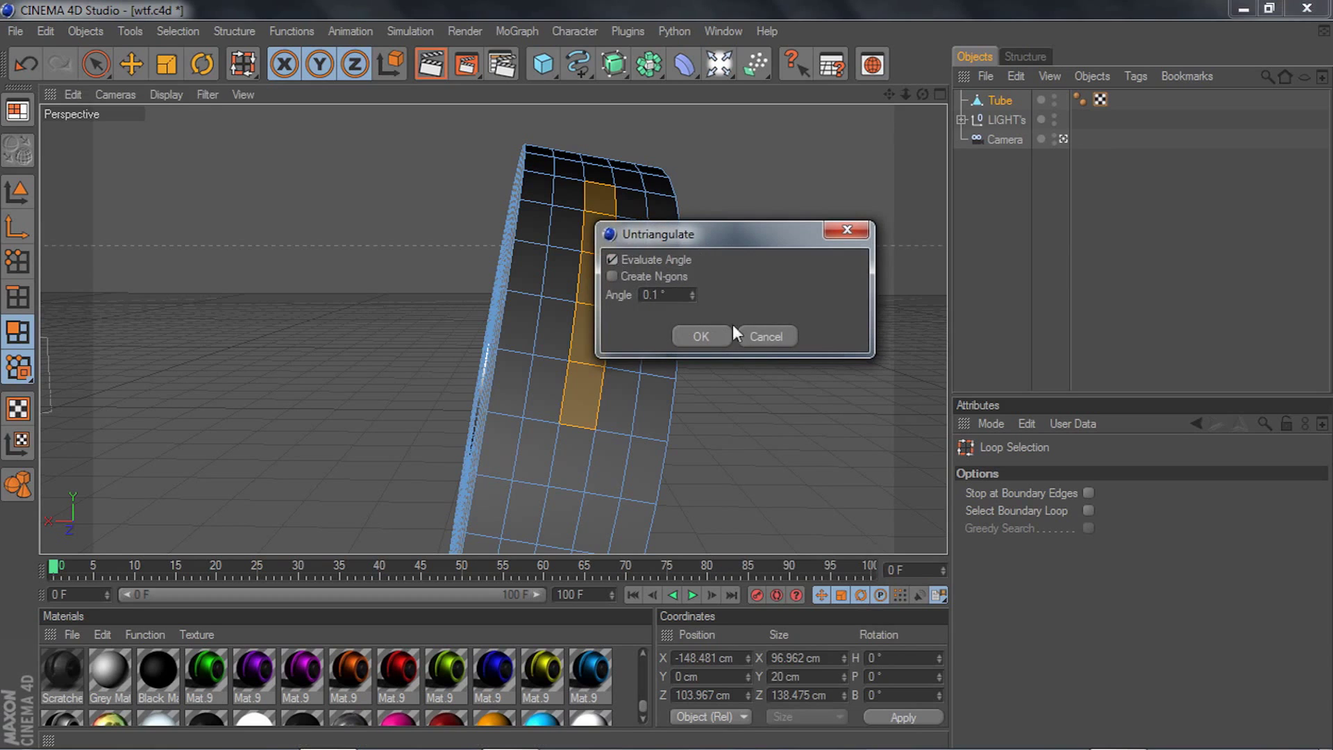
left_click(765, 335)
key("u")
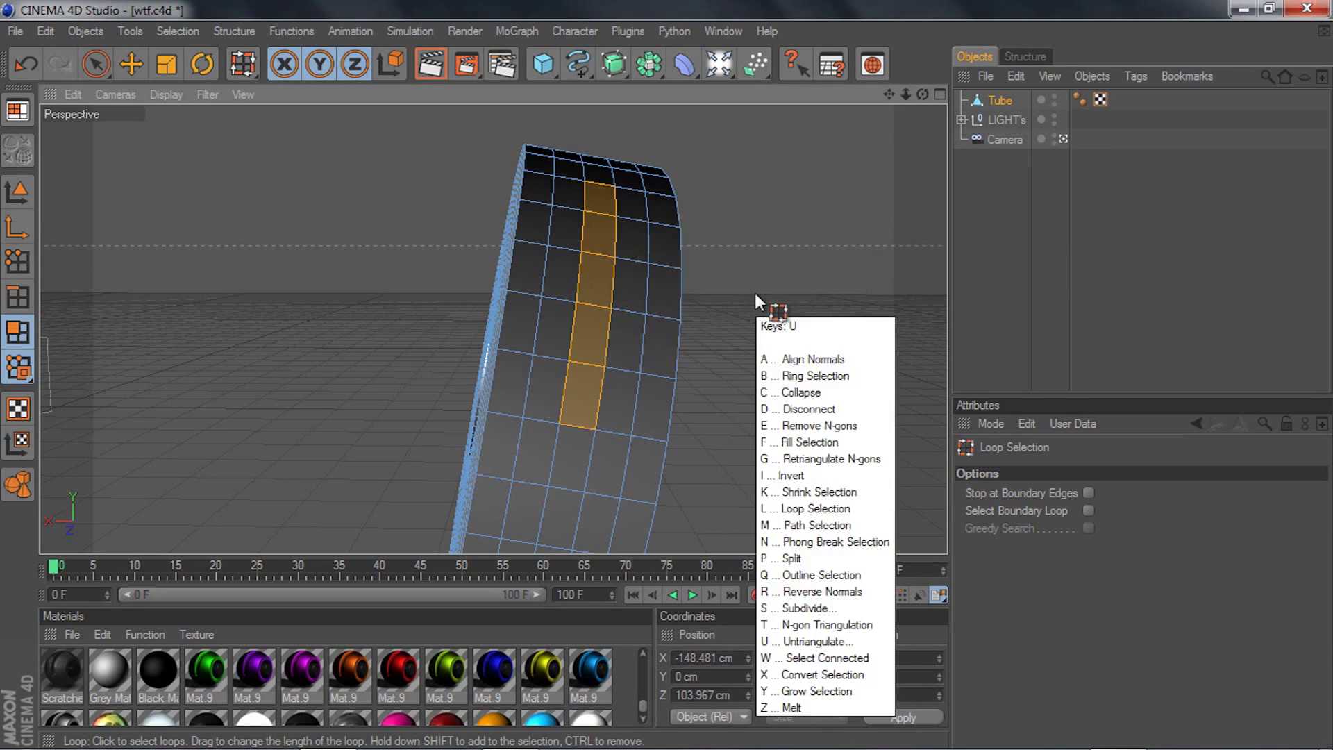
key("Escape")
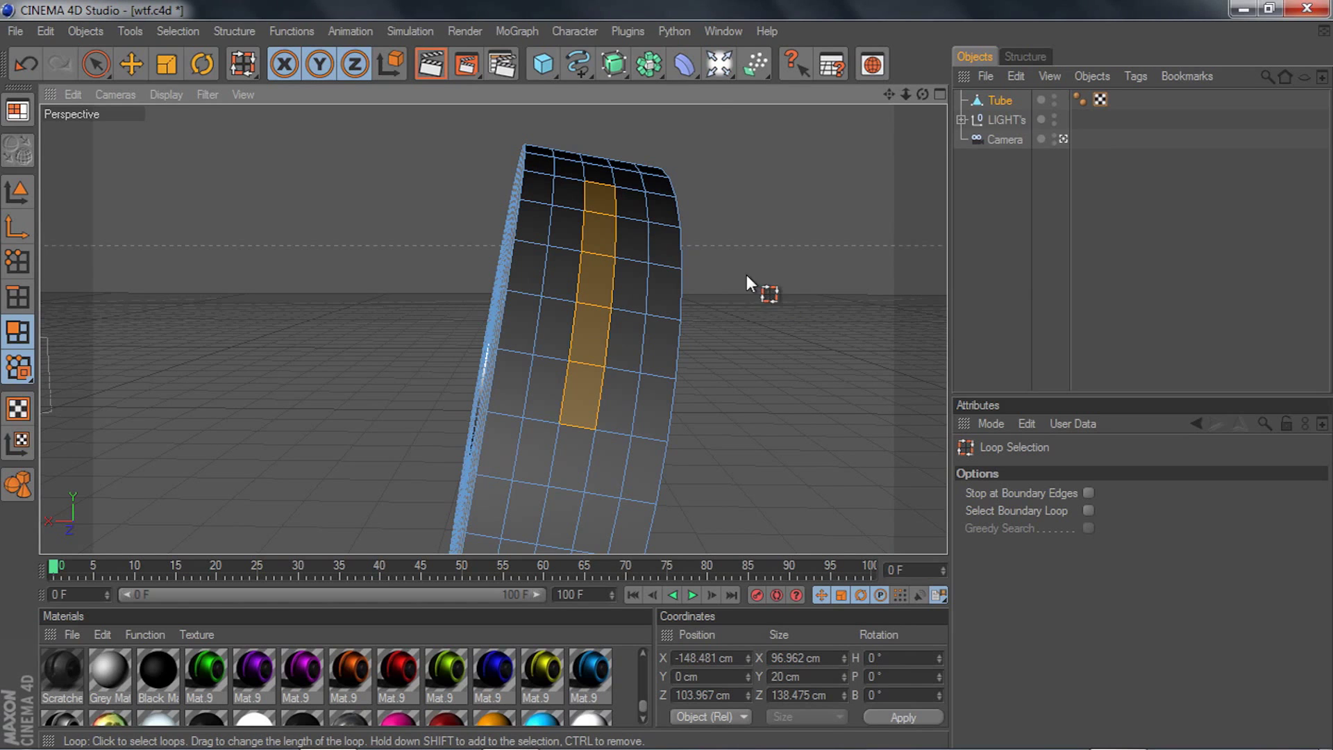
- Try loop selections in turn on the outer rim: the middle loop, the far edge loop and one loop running across the width
left_click(582, 426)
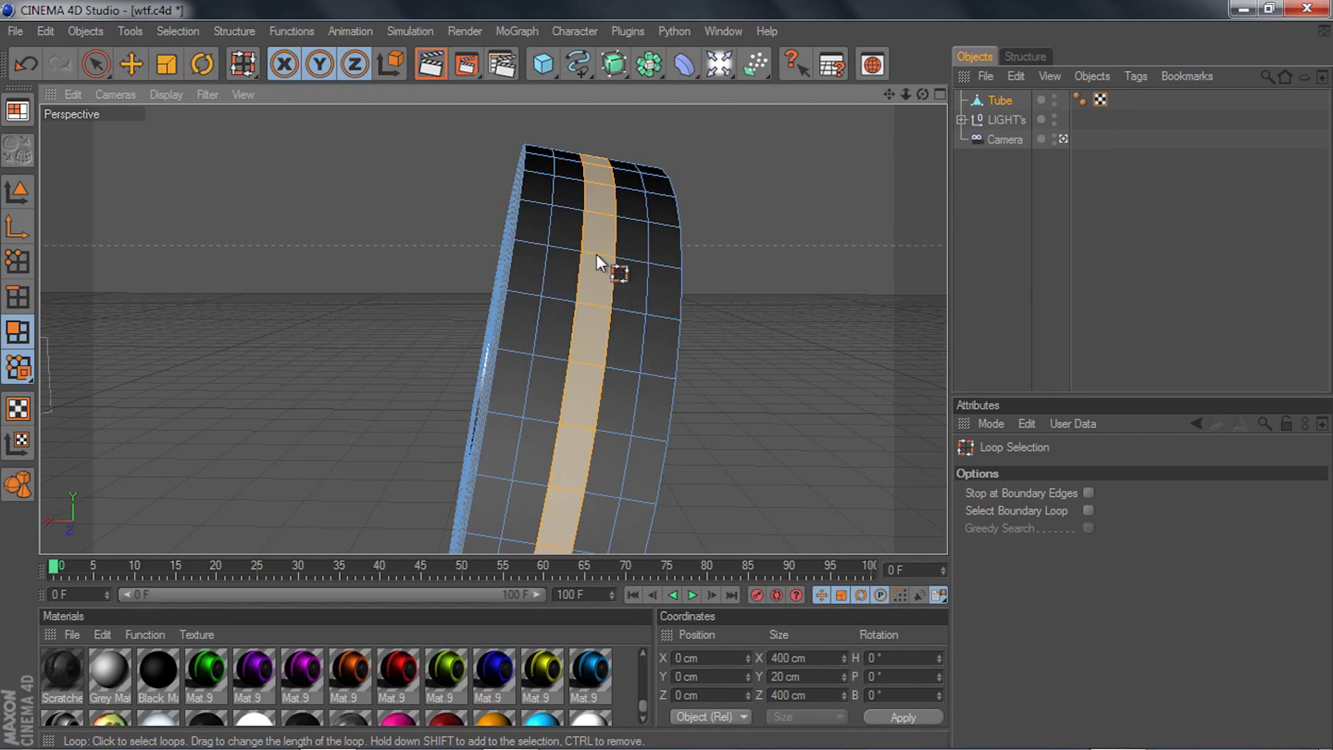
left_click_drag(889, 95, 726, 125)
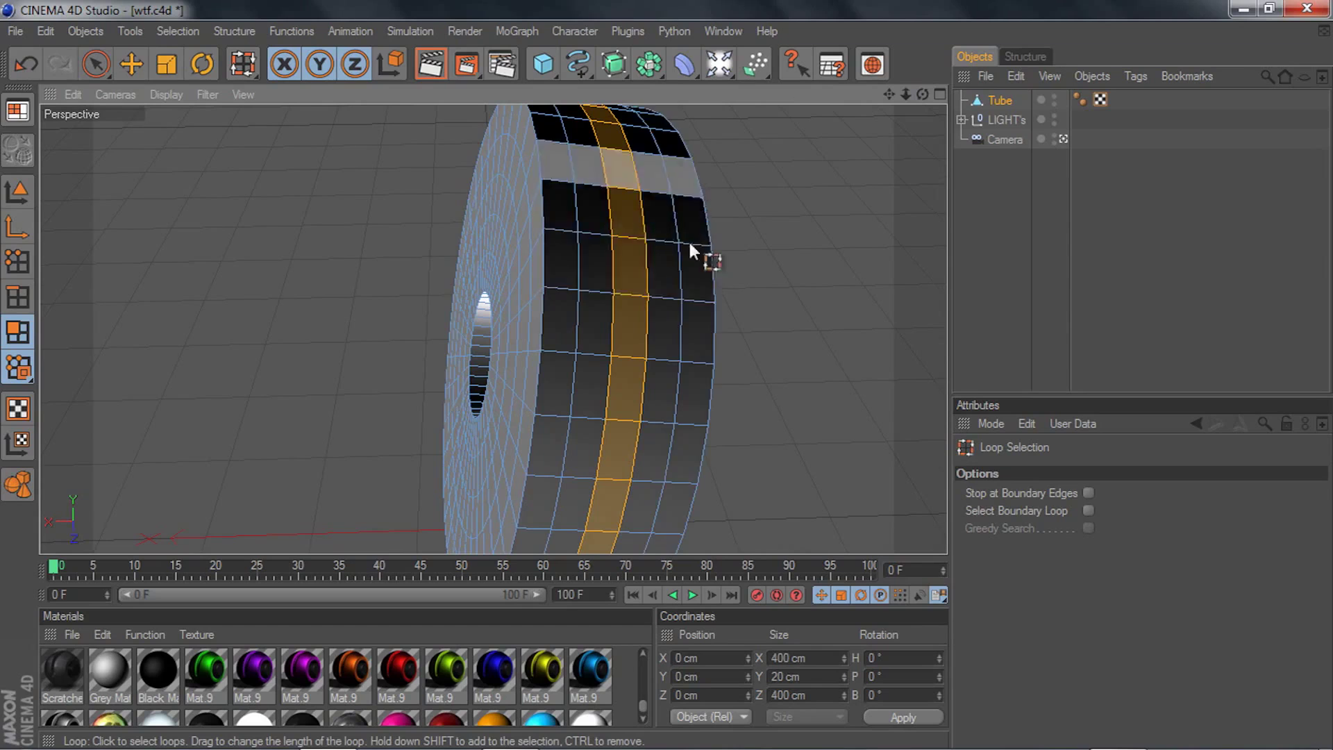
left_click(694, 252)
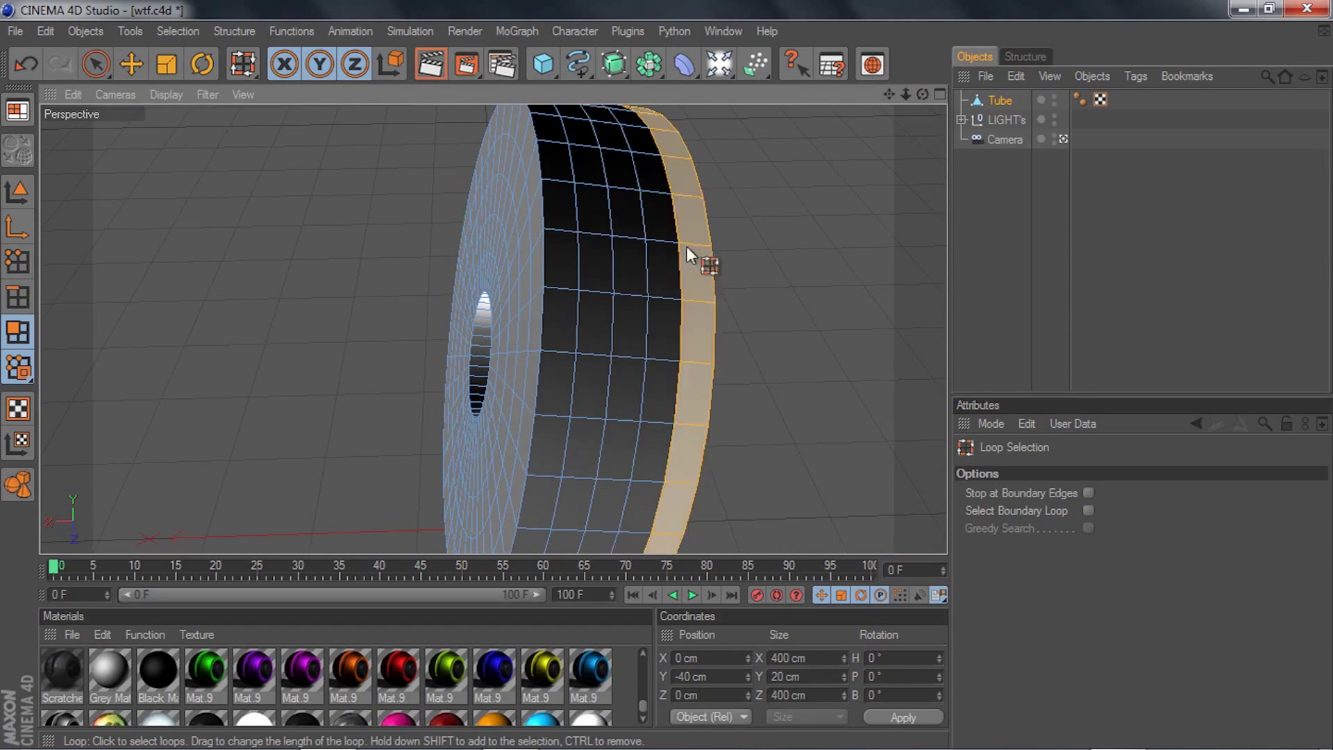
left_click(654, 253)
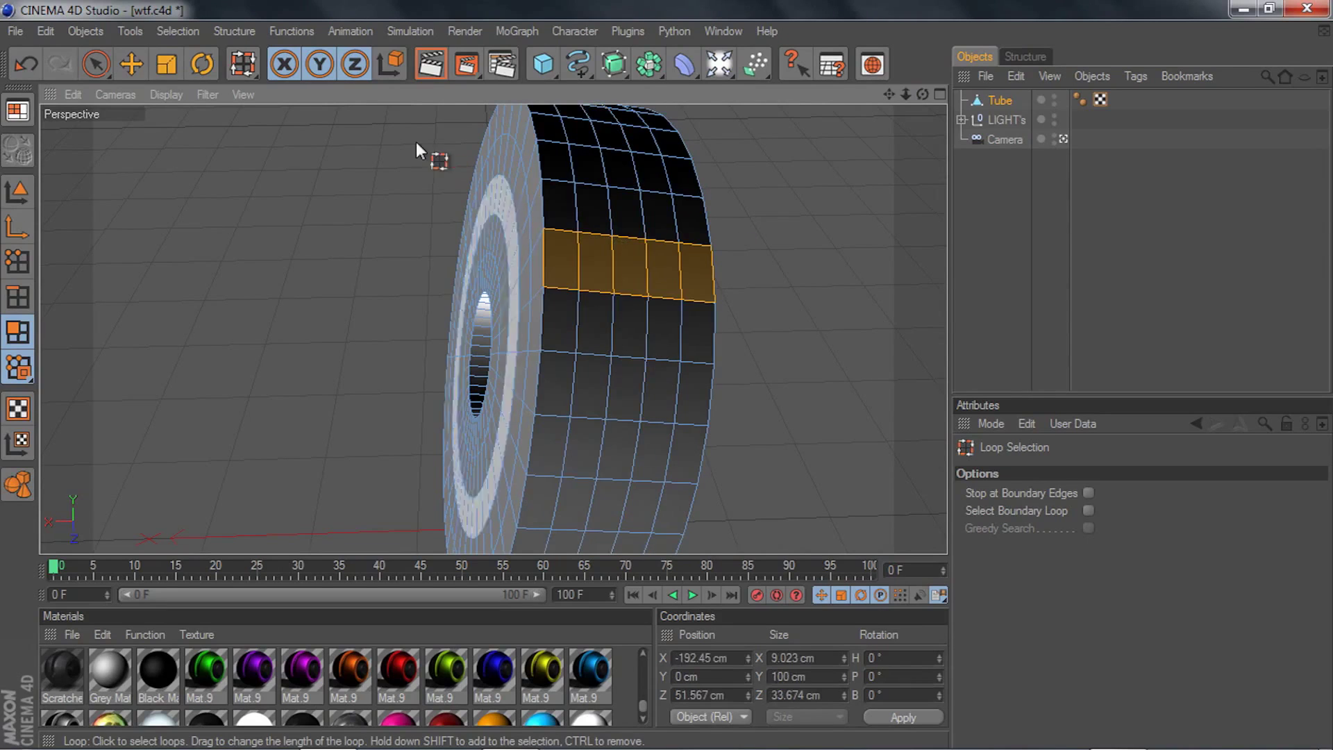
- Return to the Move tool and select individual polygons on the outer rim
left_click(131, 64)
left_click(593, 210)
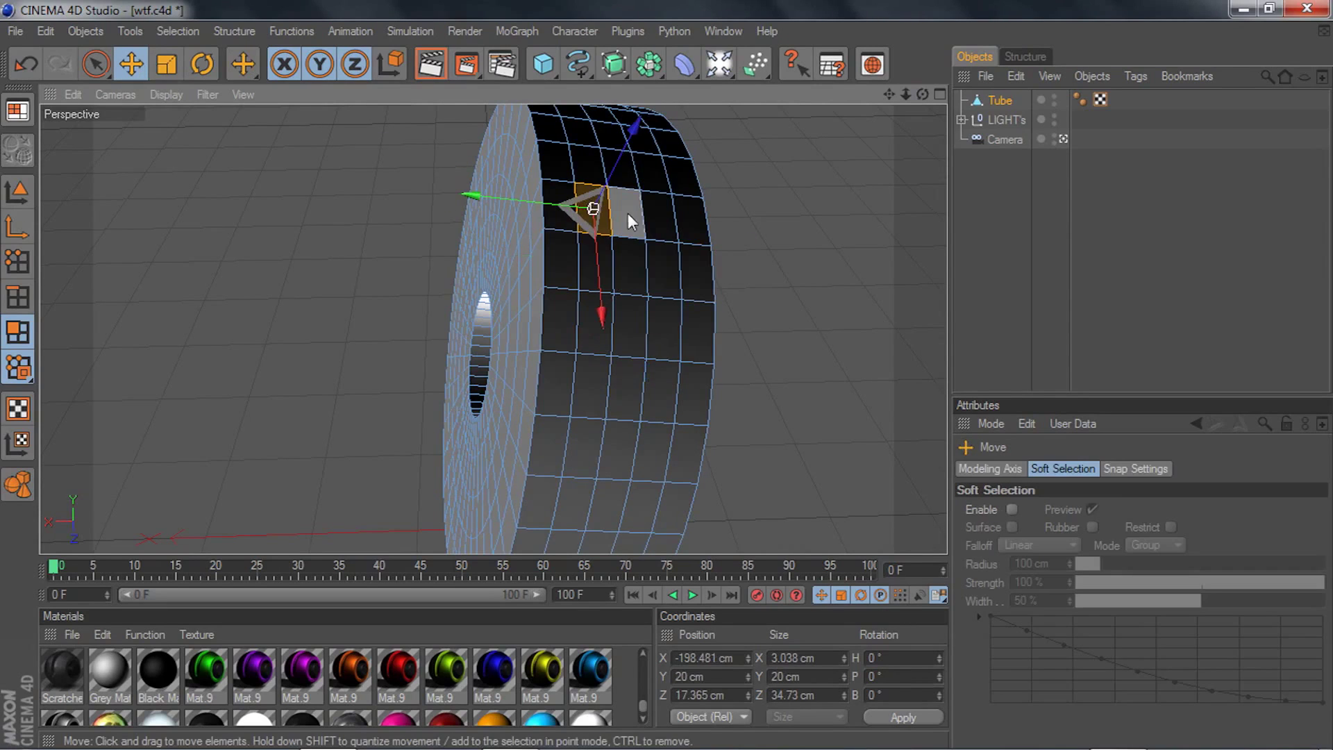
left_click(626, 214)
left_click(600, 265, "shift")
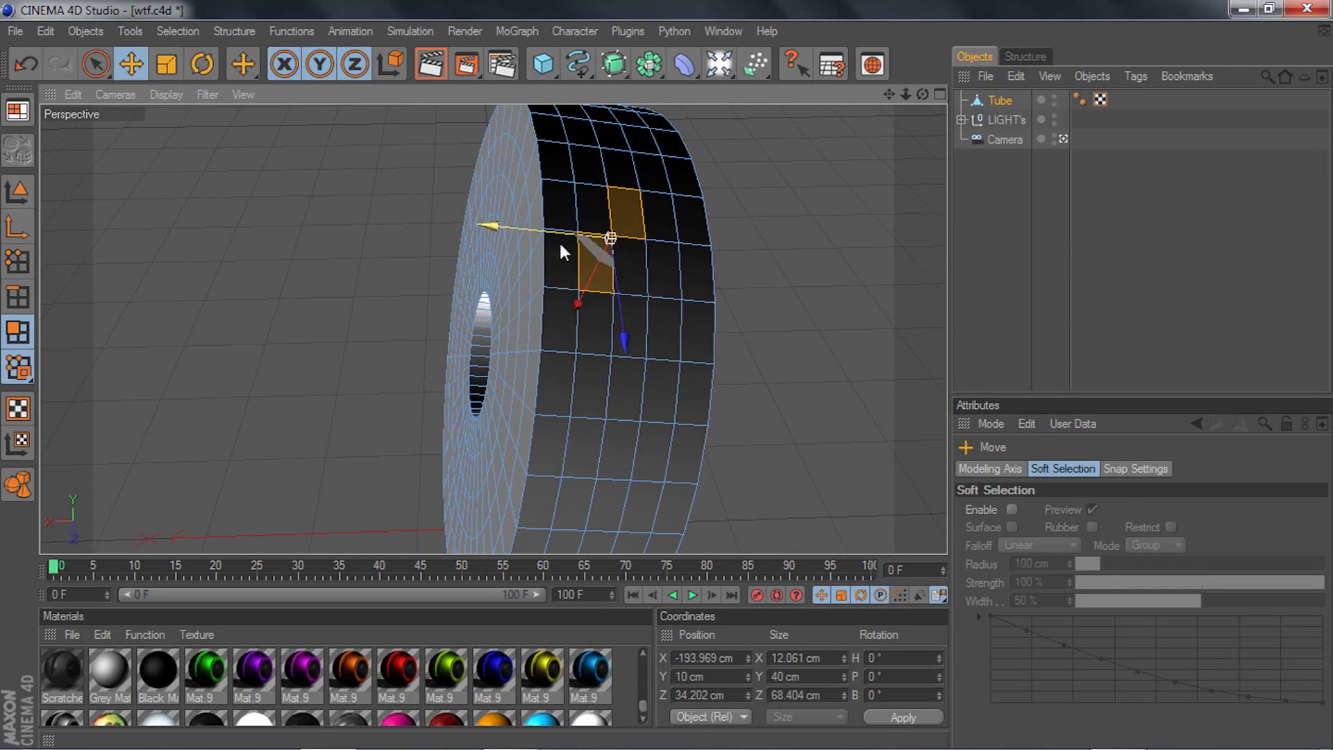
left_click(643, 276)
- Select the three middle polygon loops around the tube's outer rim with Loop Selection
key("u")
key("l")
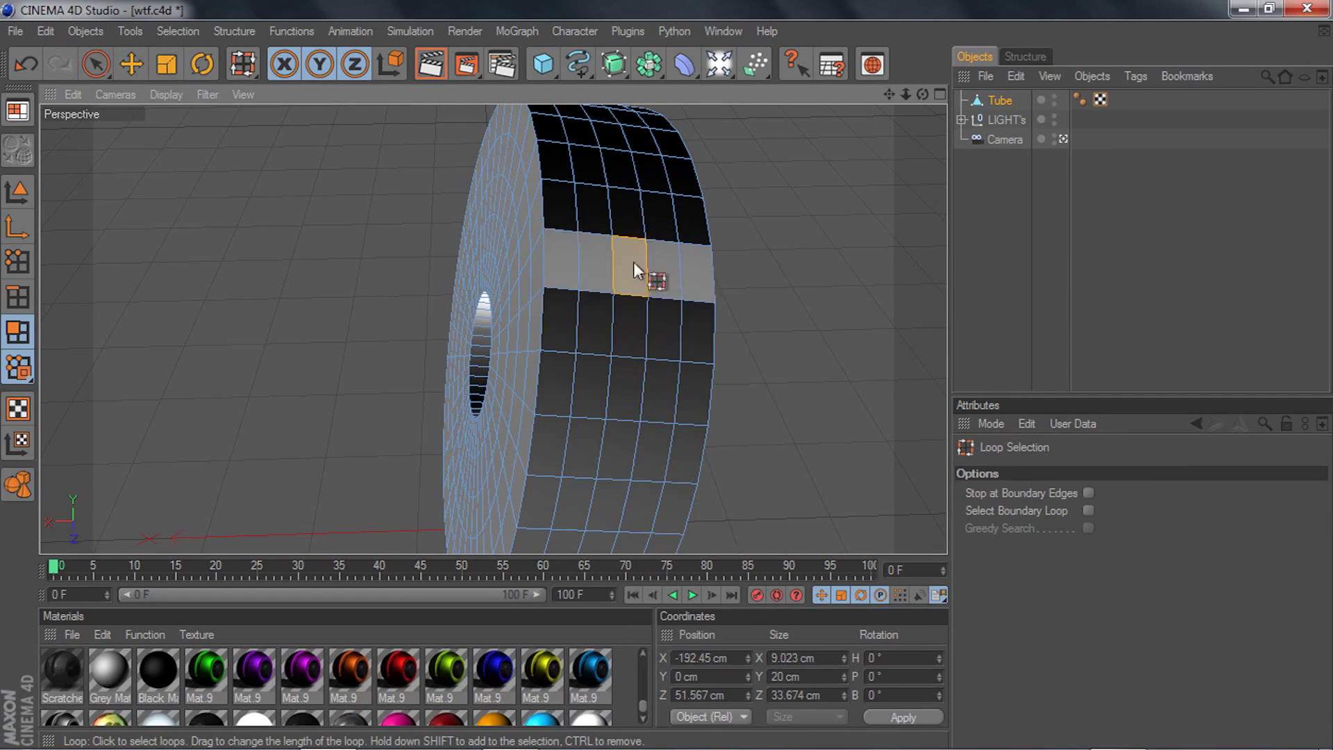
left_click(625, 236)
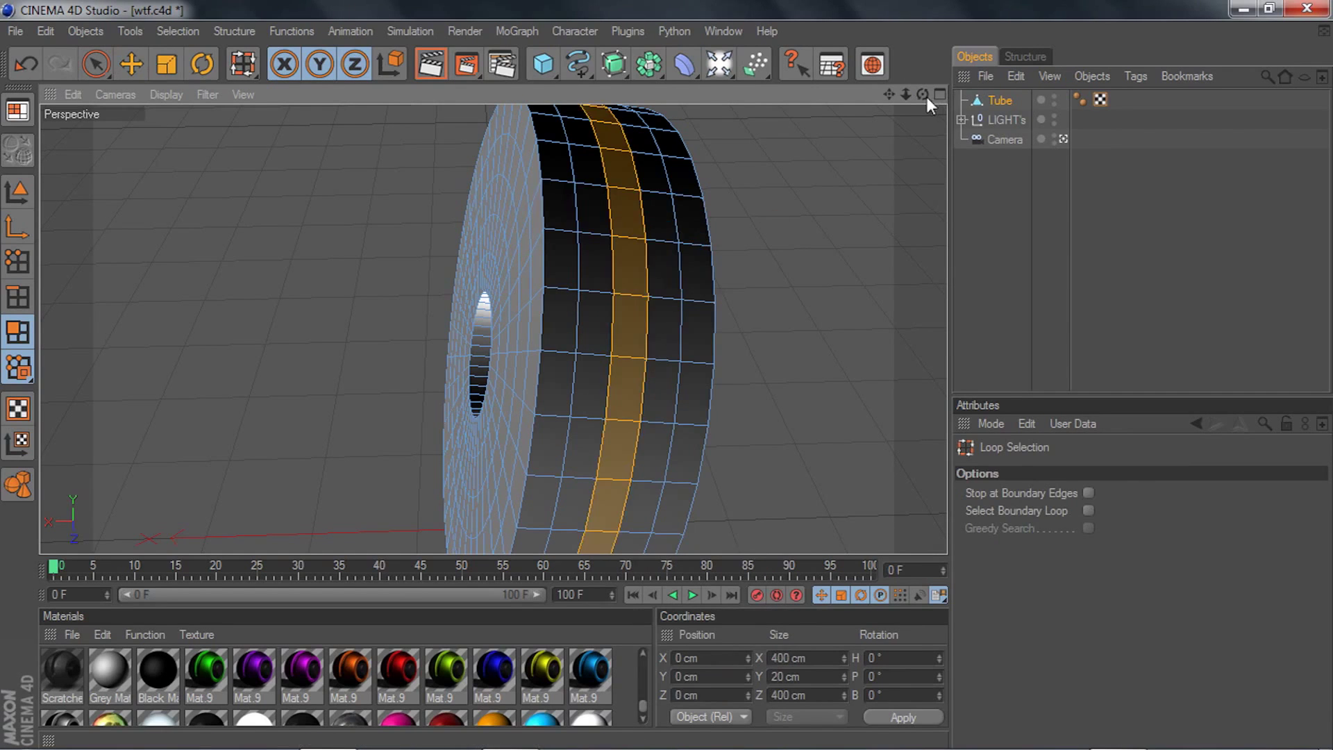
left_click_drag(923, 94, 887, 132)
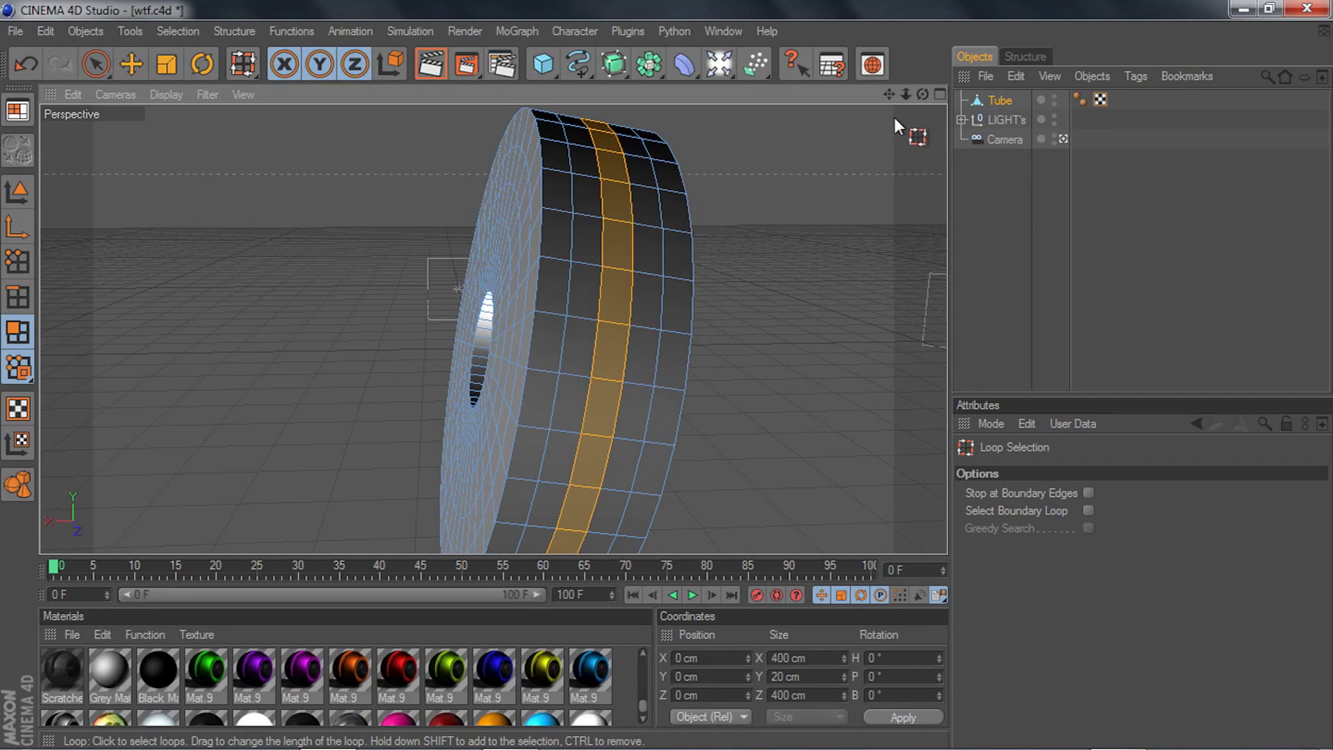
left_click(639, 224, "shift")
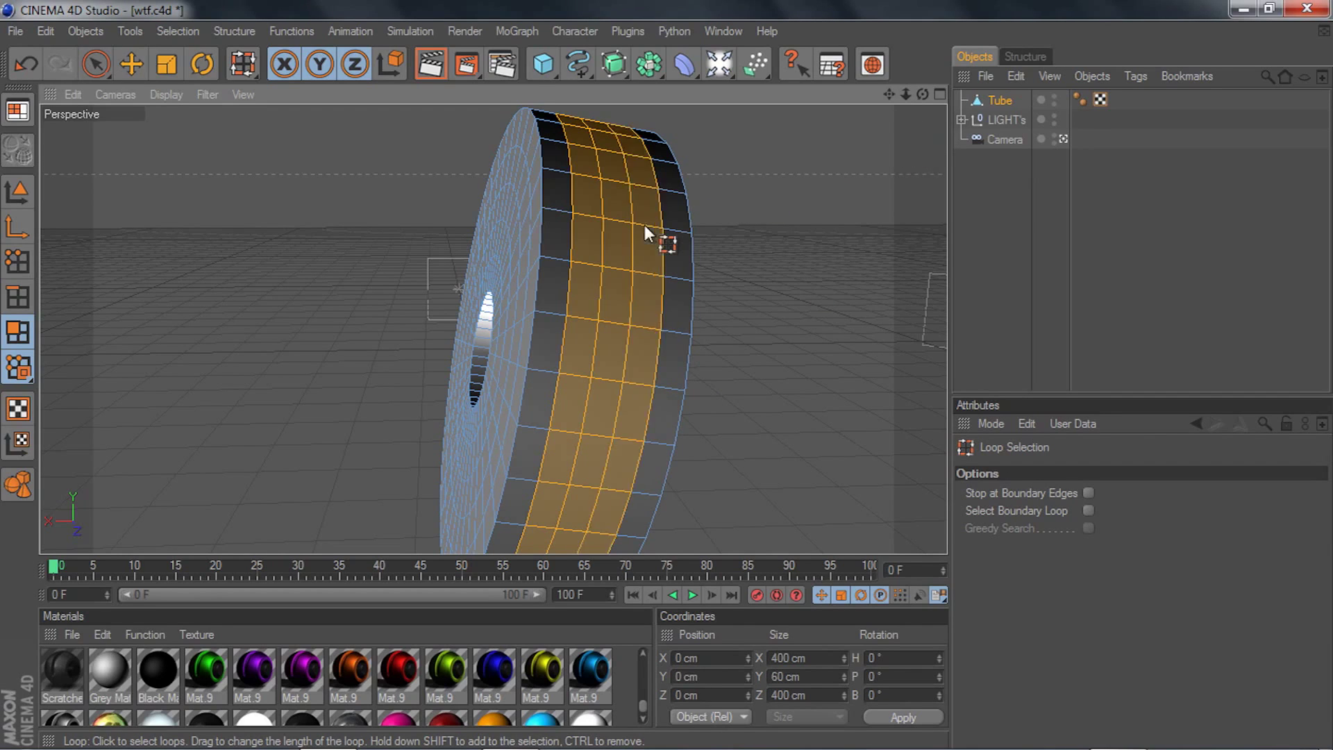
- Bring up the polygon modeling commands for the selected rim loops and activate the Extrude tool
left_click_drag(922, 95, 611, 174)
left_click_drag(694, 146, 915, 98)
right_click(763, 193)
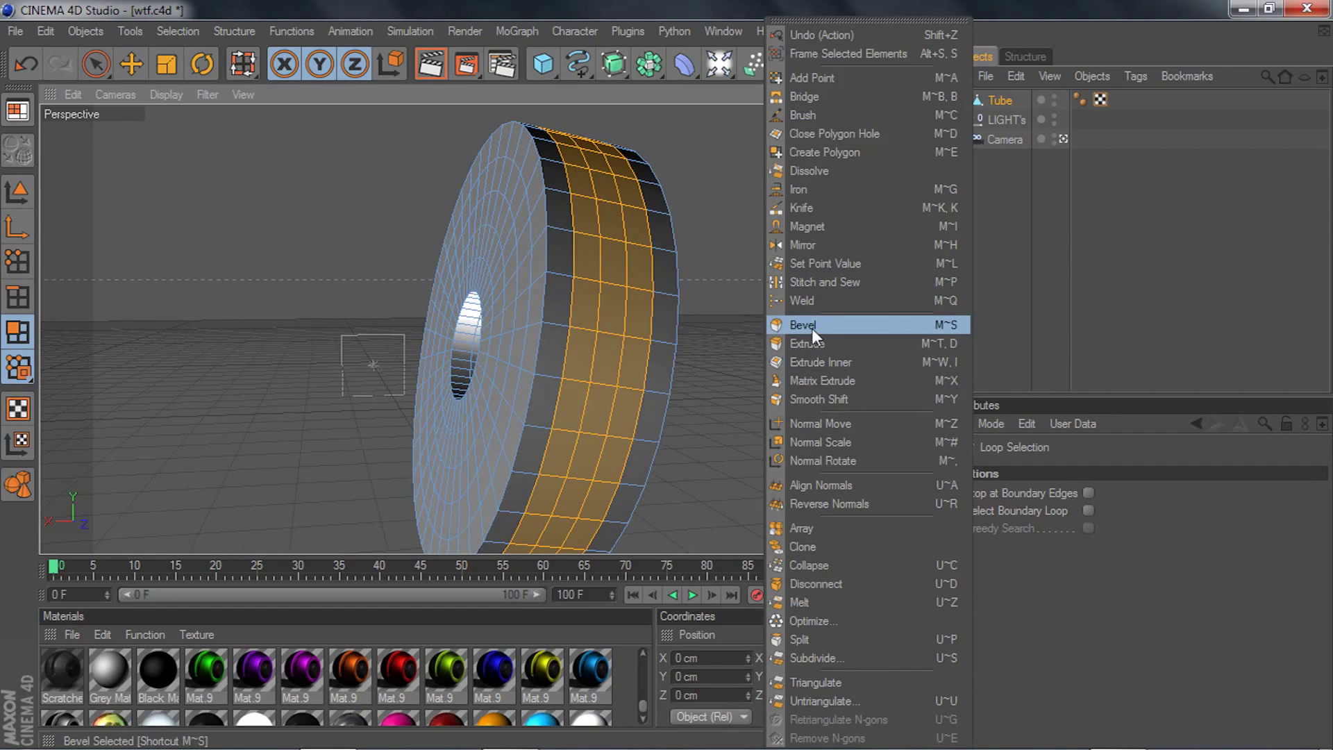
left_click(744, 143)
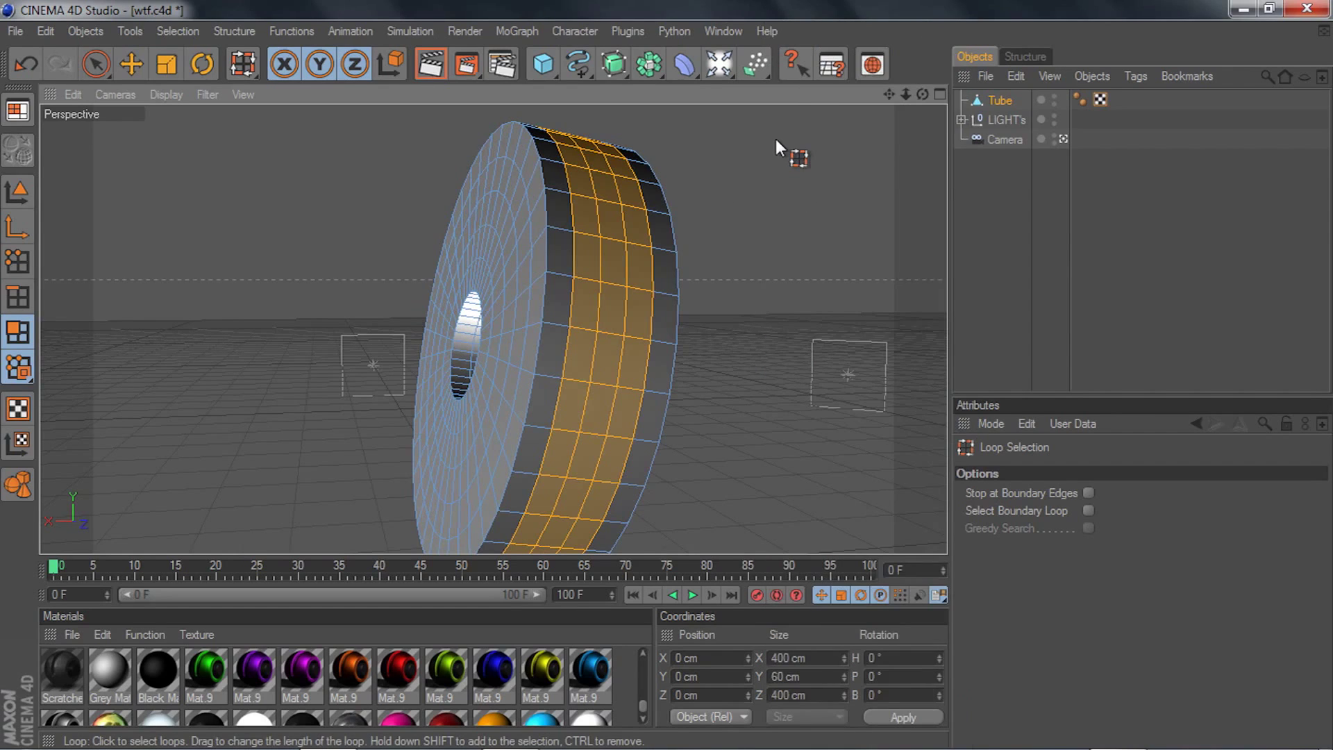
right_click(776, 140)
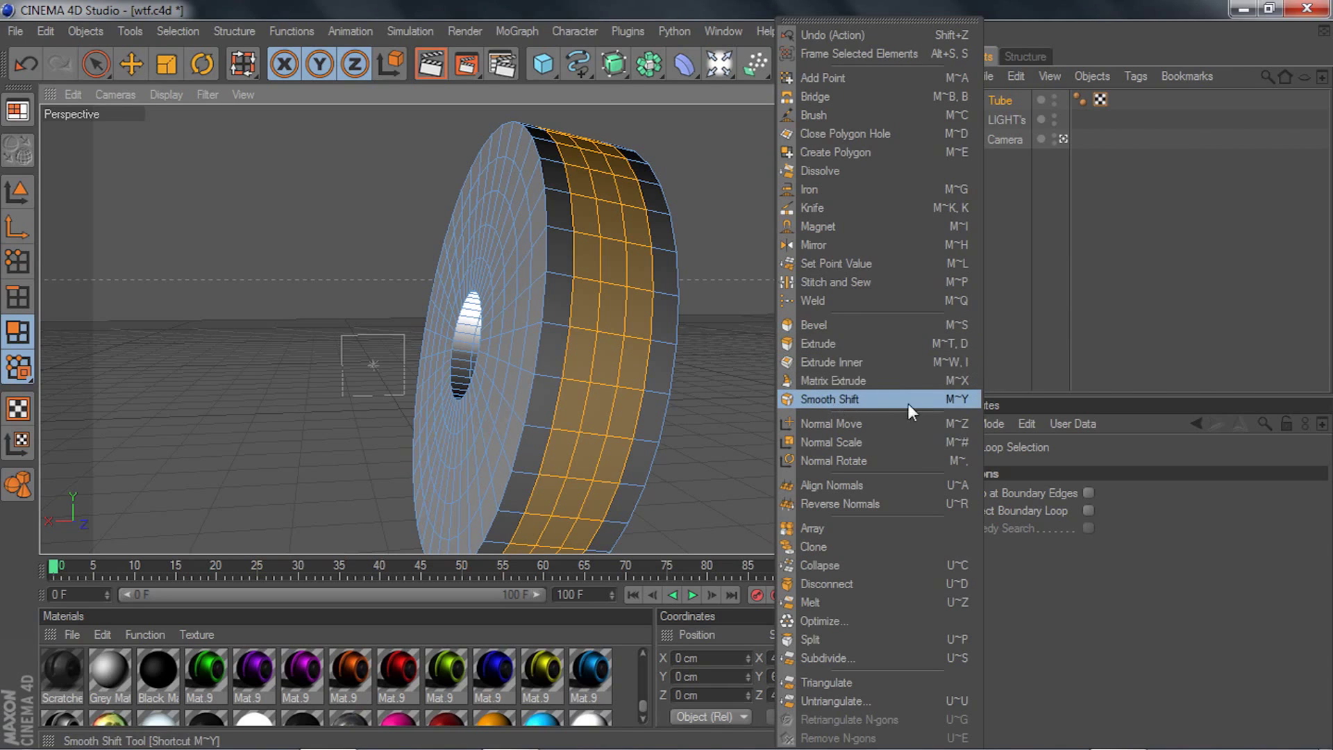
left_click(819, 347)
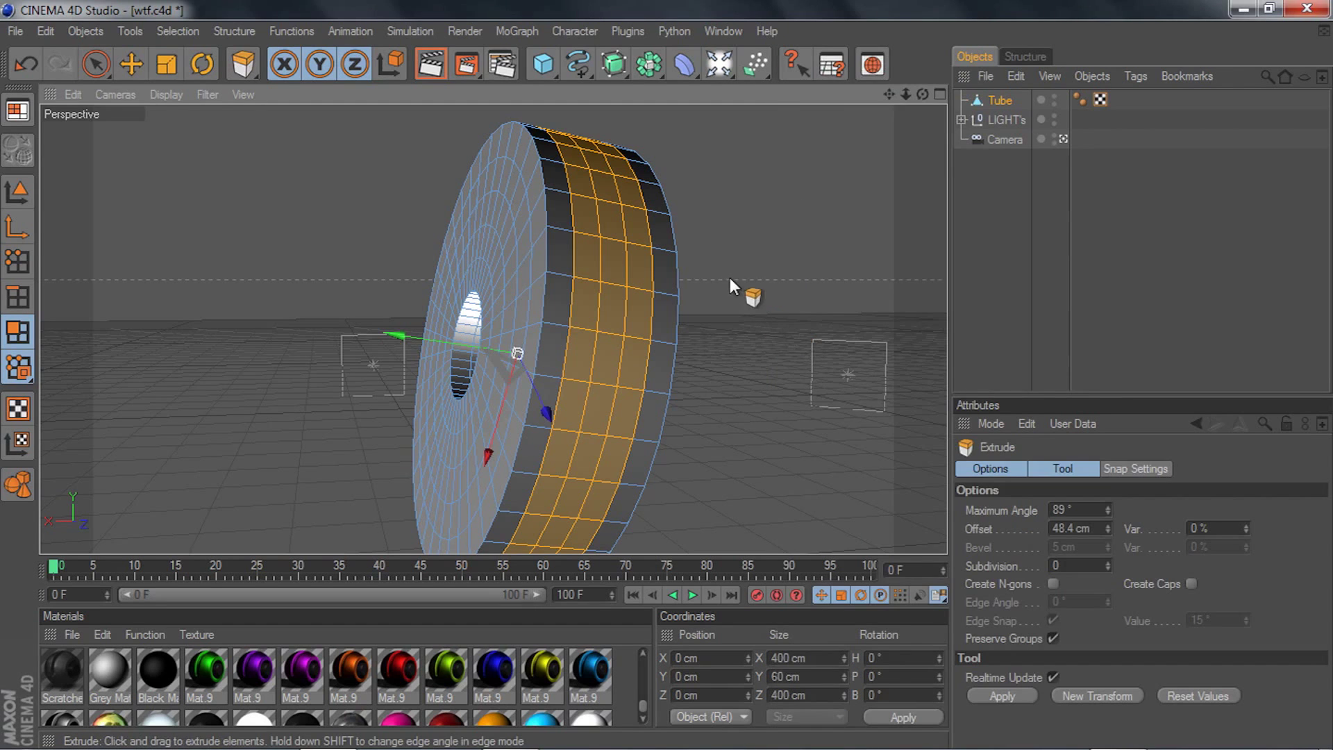
- Bevel the three selected rim loops with an extrusion and inner offset of 15.1 cm
right_click(782, 154)
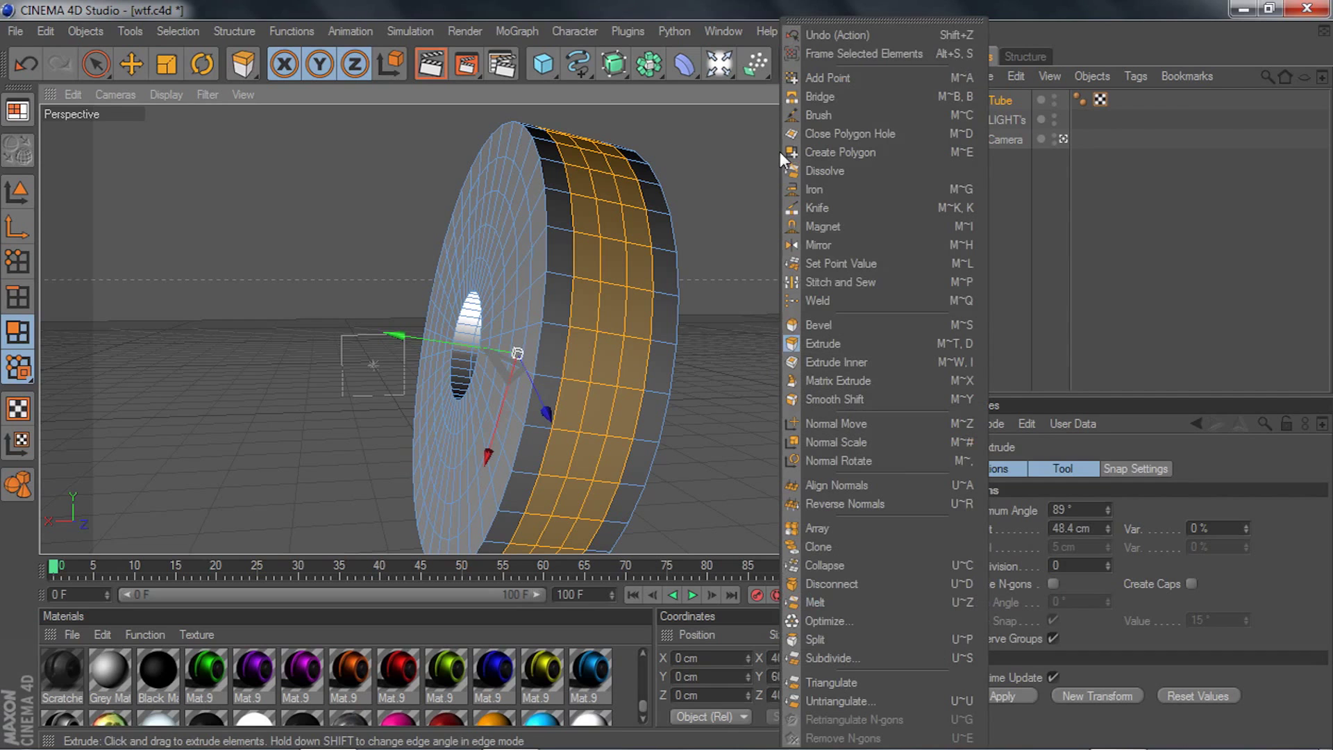
left_click(827, 325)
left_click_drag(923, 94, 854, 87)
right_click(820, 189)
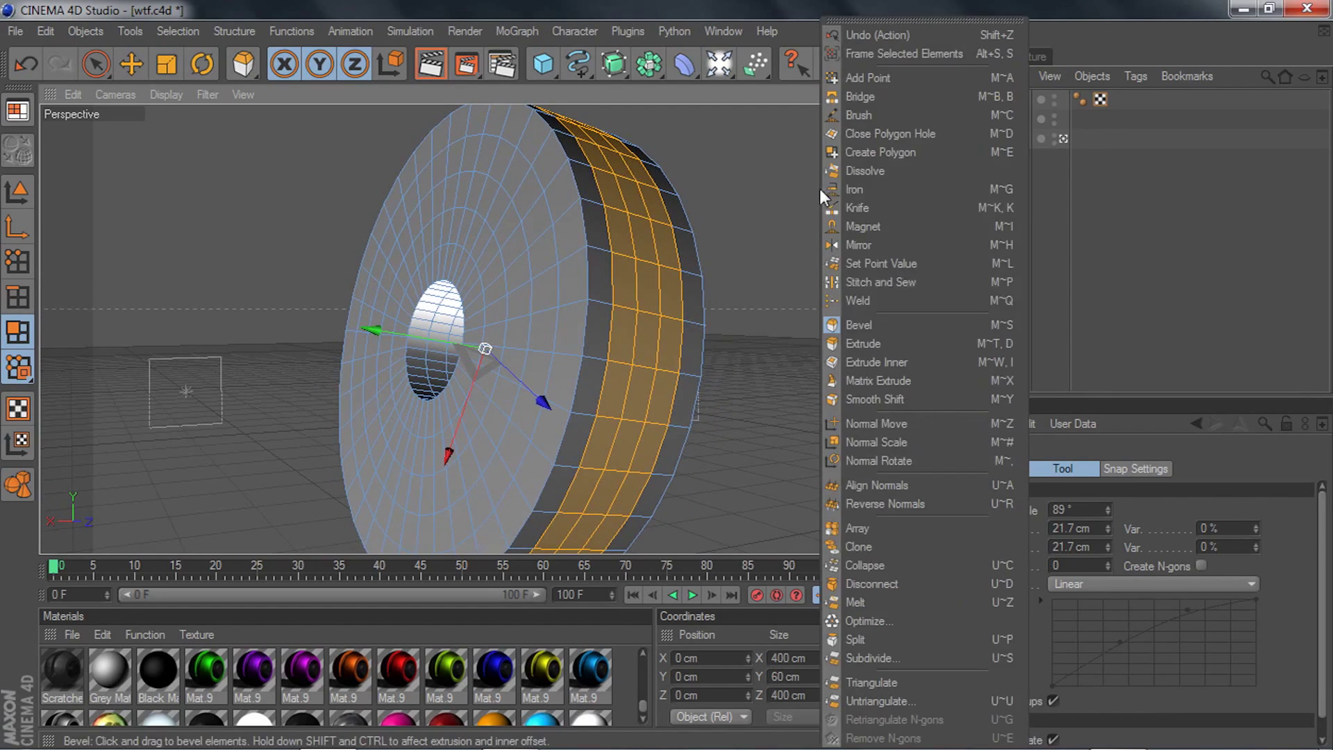
left_click(852, 327)
mouse_move(777, 226)
left_mouse_down()
mouse_move(756, 227)
mouse_move(800, 226)
left_mouse_up()
scroll(856, 131, "up", 2)
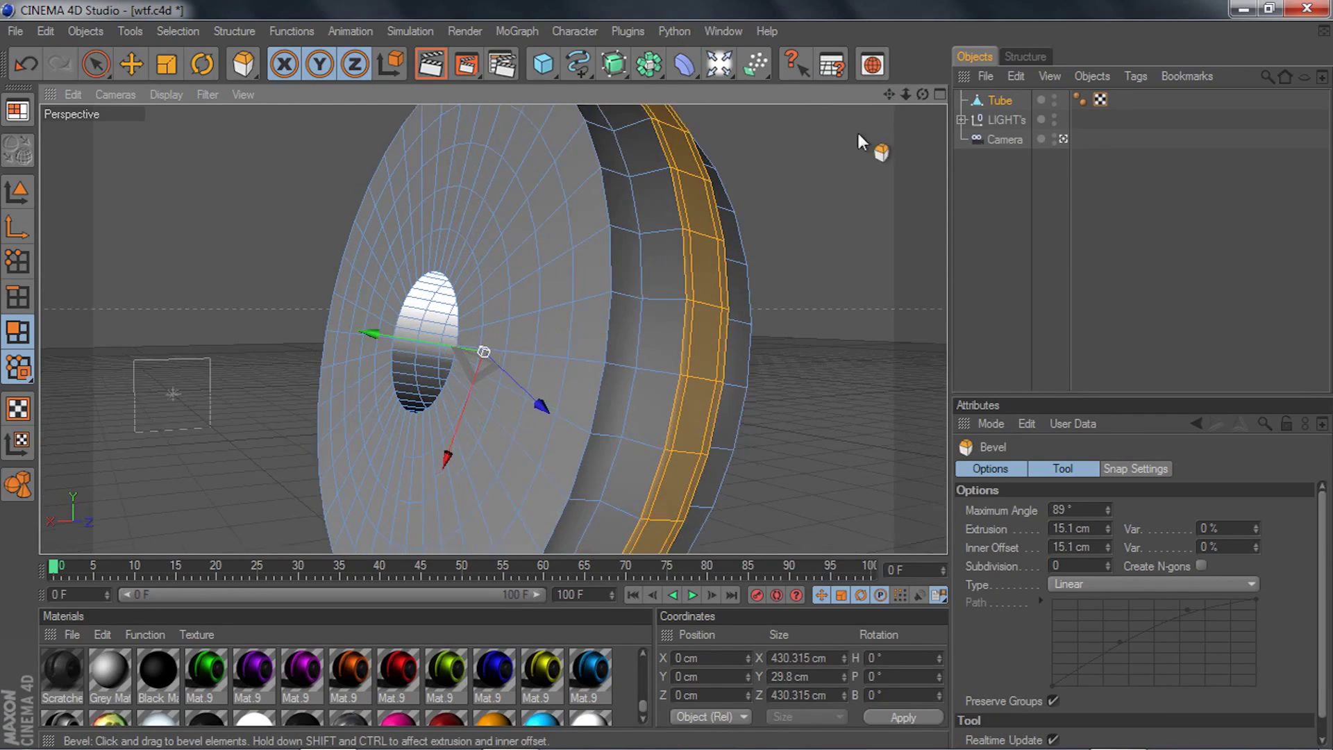
- Inspect the beveled rim from several angles and undo the bevel
left_click_drag(921, 94, 604, 226)
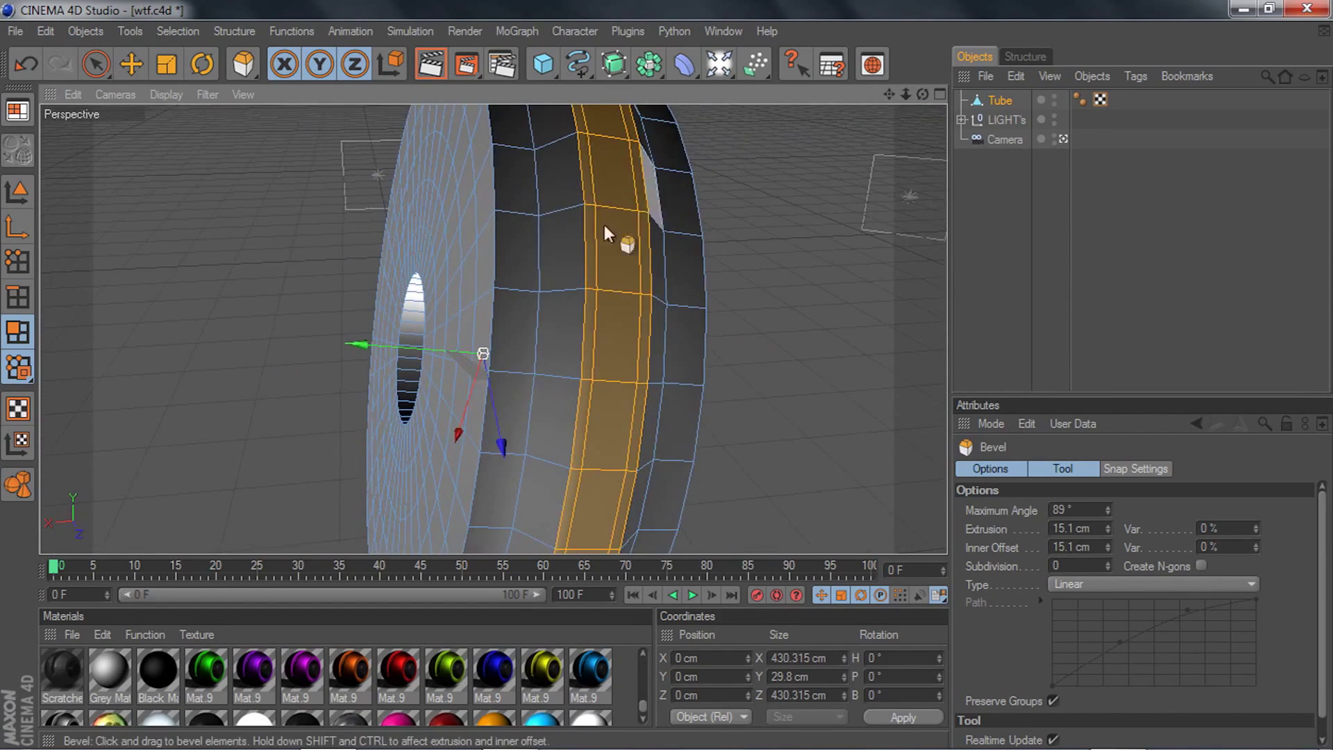
left_click_drag(921, 95, 740, 187)
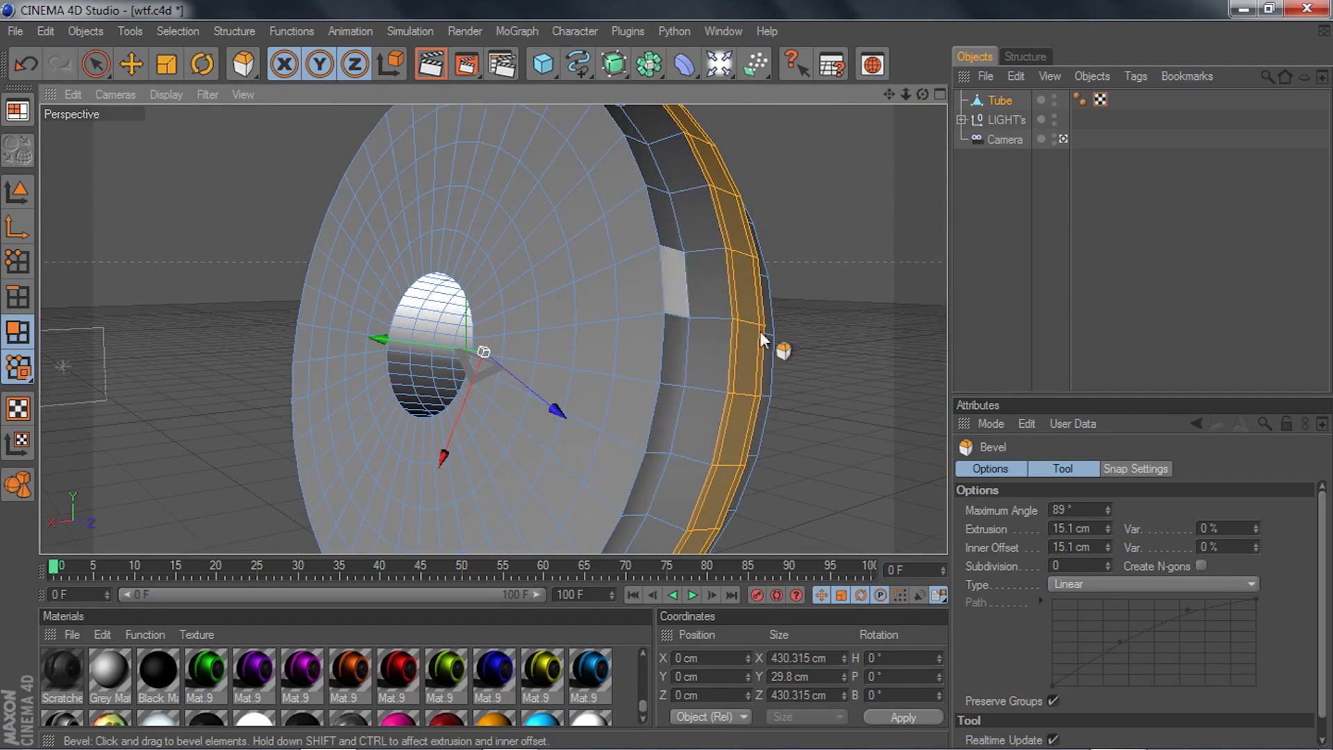
key("ctrl+z")
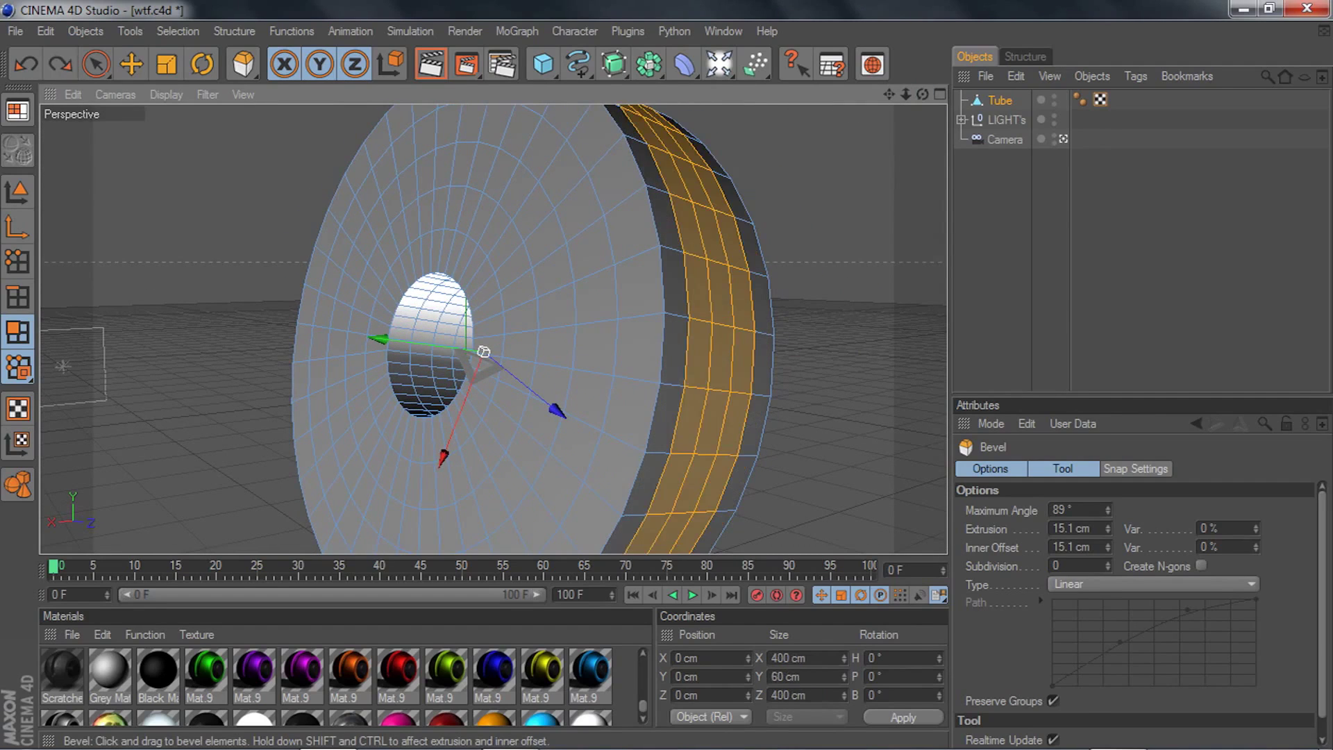
- Try extruding the three selected rim loops by about 1.1 cm
left_click_drag(789, 236, 699, 256)
right_click(784, 232)
left_click(828, 343)
left_click_drag(833, 255, 773, 252)
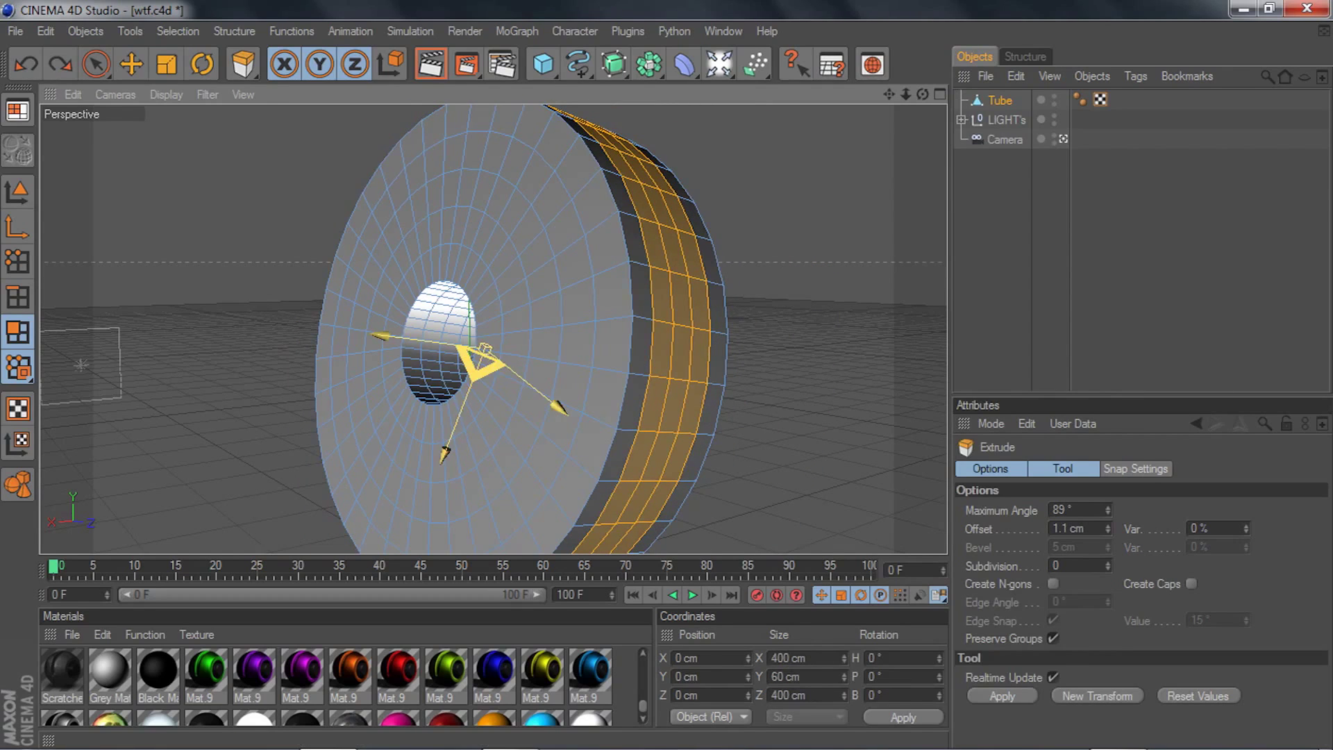
- Try moving the selected rim polygons along the axes, and undo these moves together with the extrusion
left_click_drag(485, 348, 406, 348)
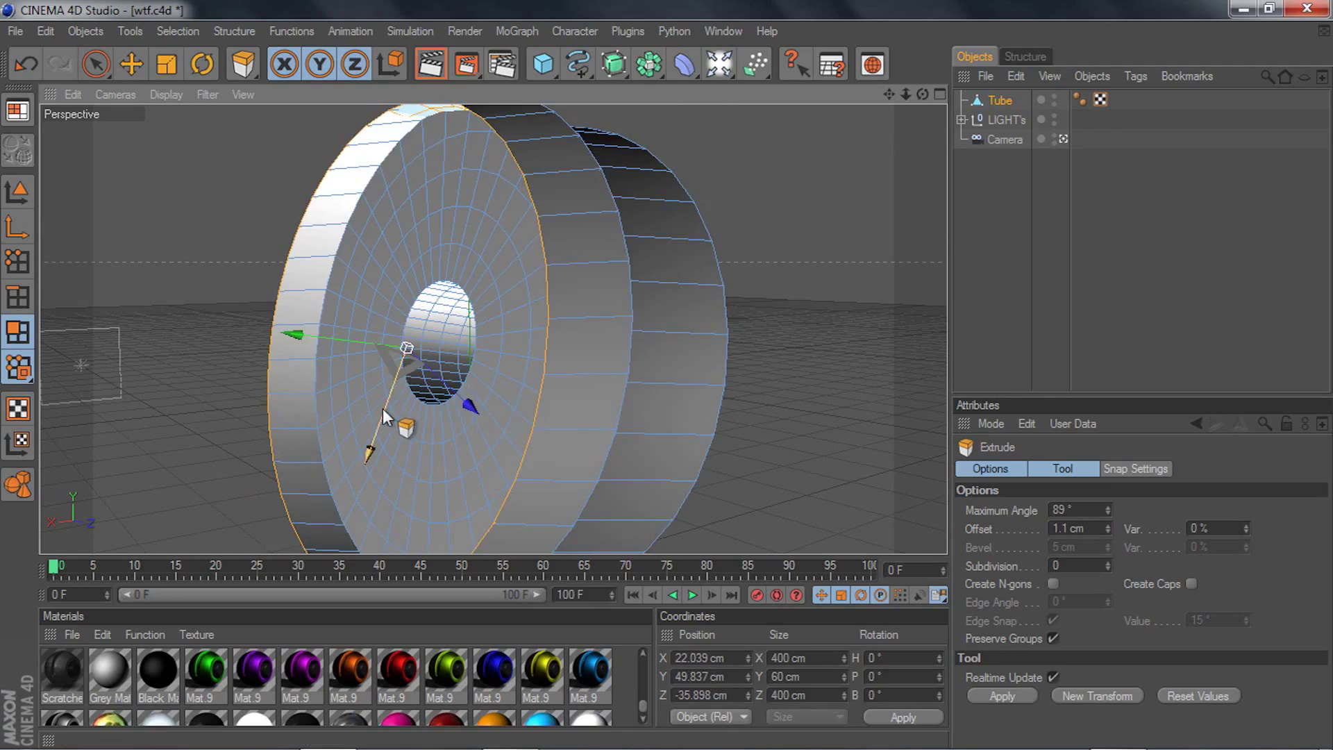
left_click_drag(383, 409, 358, 476)
left_click_drag(403, 435, 302, 414)
key("ctrl+z")
key("ctrl+z")
key("ctrl+z")
key("ctrl+z")
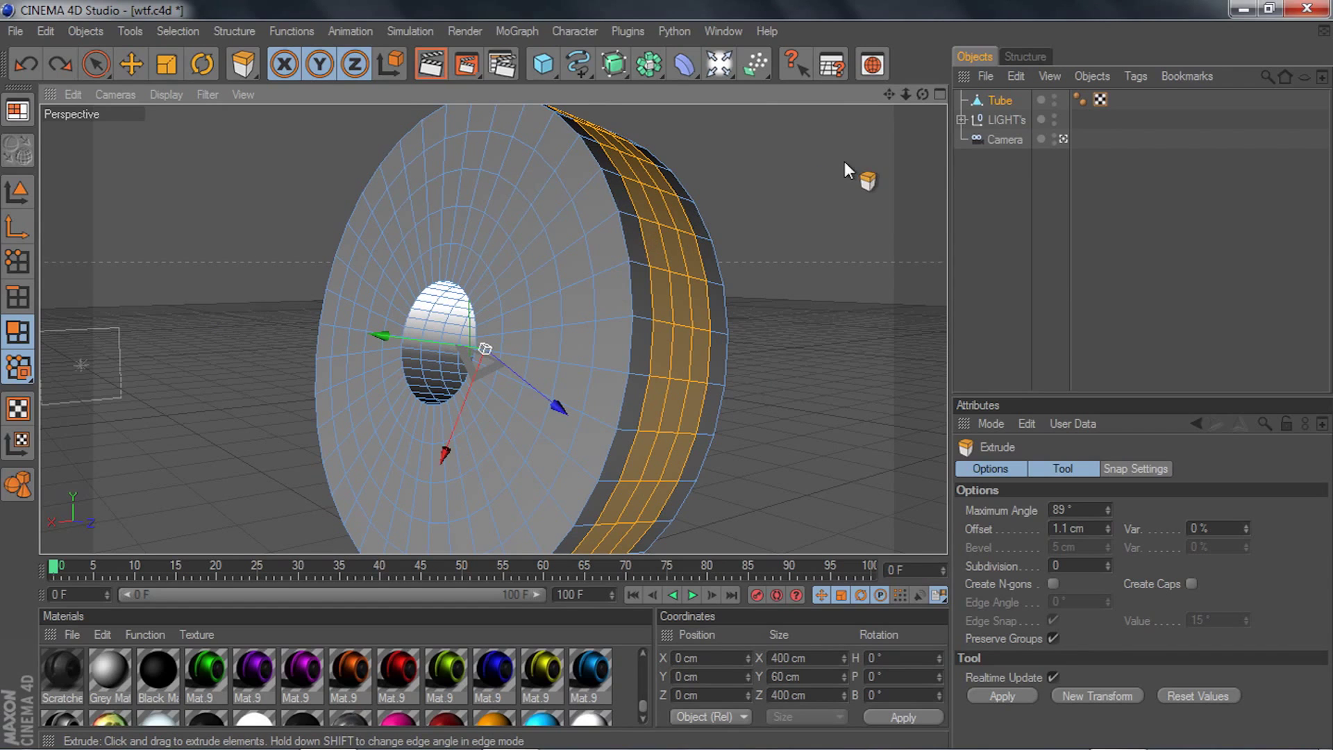
- Try extruding the selected rim loops outward by about 54.2 cm and undo the extrusion
left_click_drag(844, 161, 835, 173, "alt")
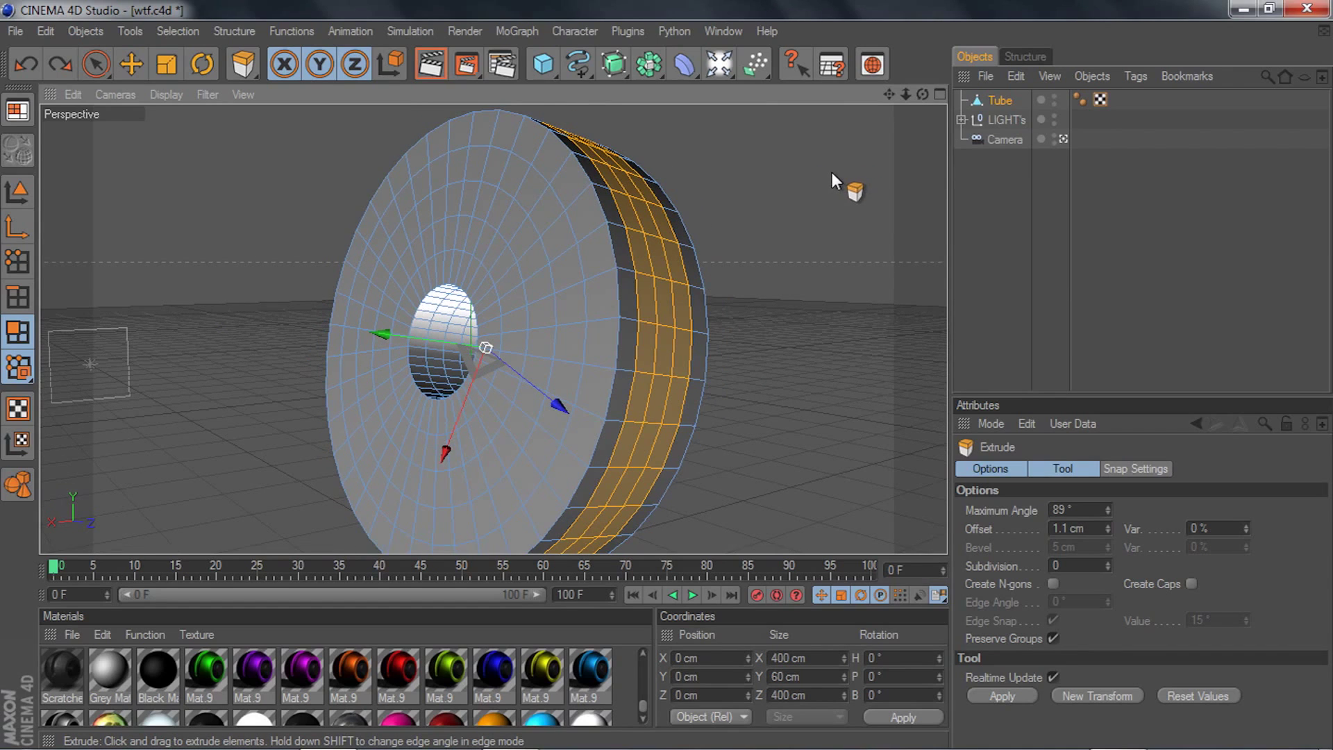
left_click_drag(832, 172, 869, 174)
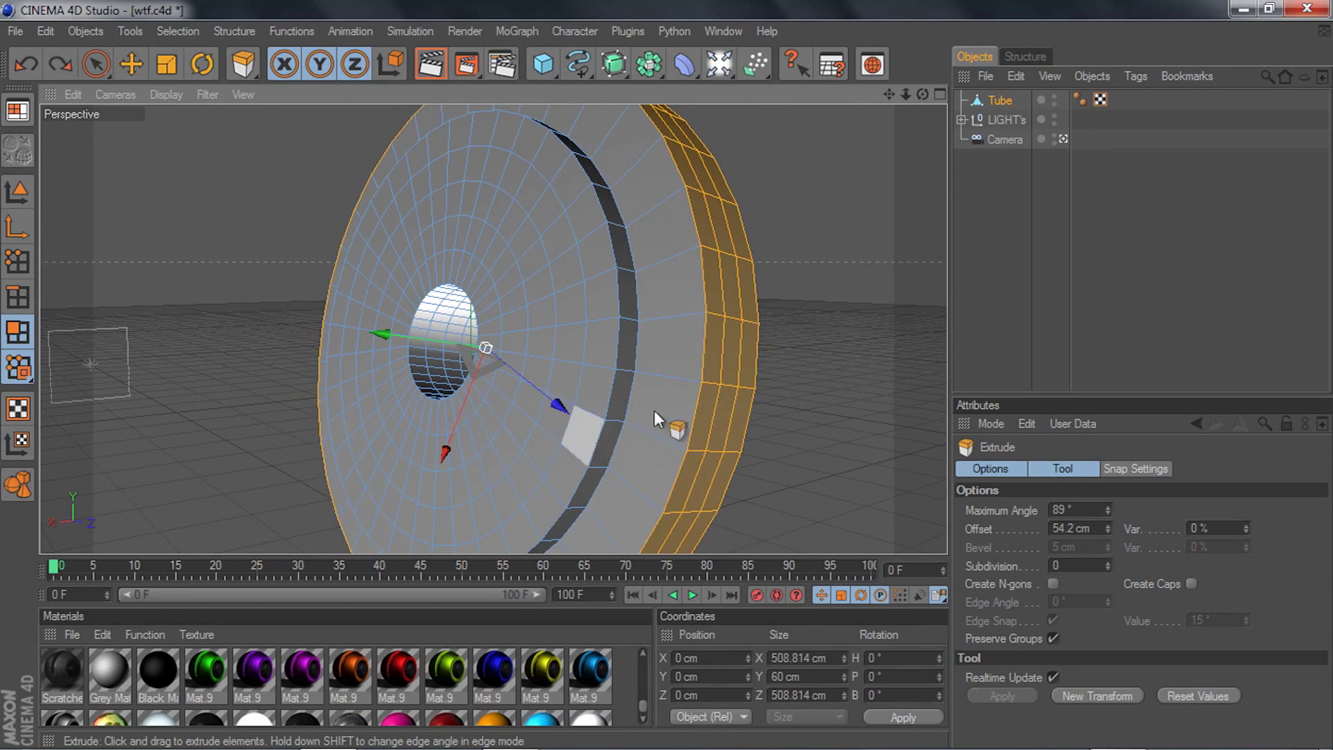
key("ctrl+z")
- Try Extrude Inner on the selected rim loops with an offset of about 3.5 cm and undo it
right_click(785, 226)
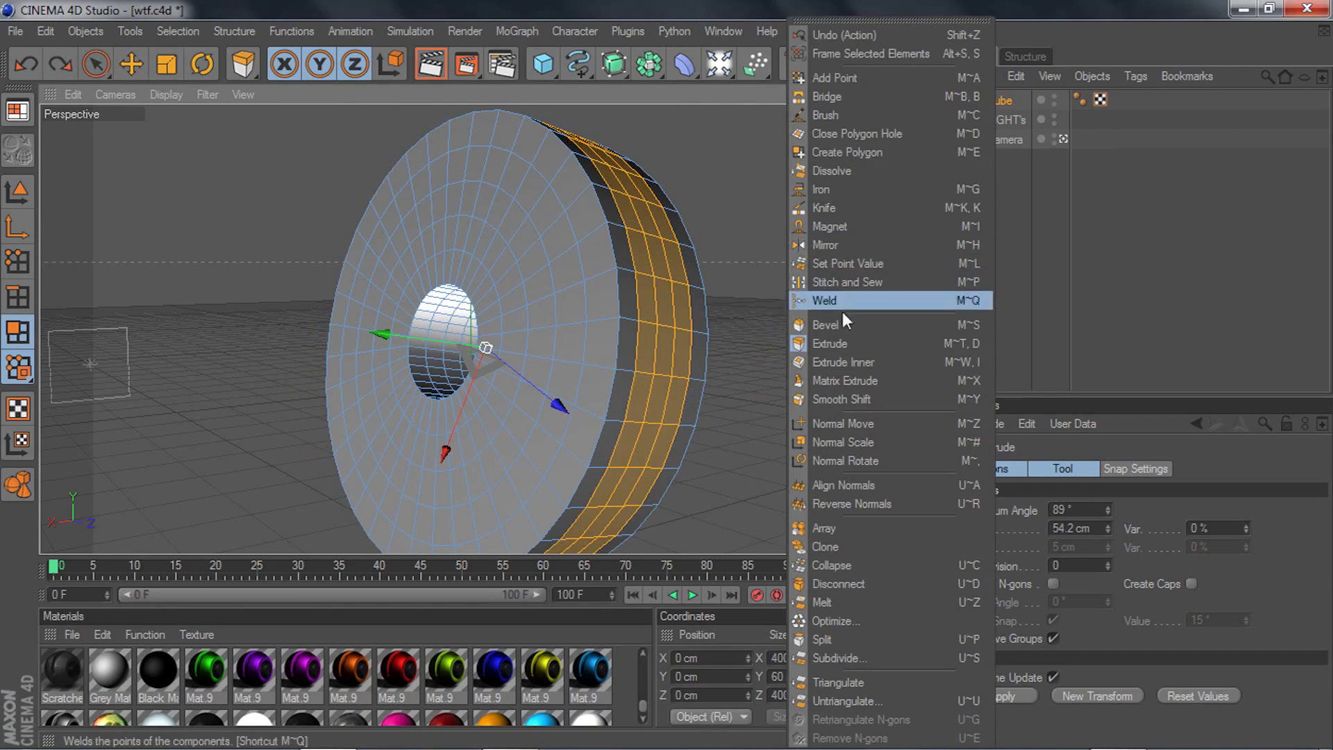
left_click(841, 362)
scroll(765, 307, "up", 2)
left_click_drag(922, 94, 743, 247)
right_click(743, 235)
left_click(698, 243)
key("ctrl+z")
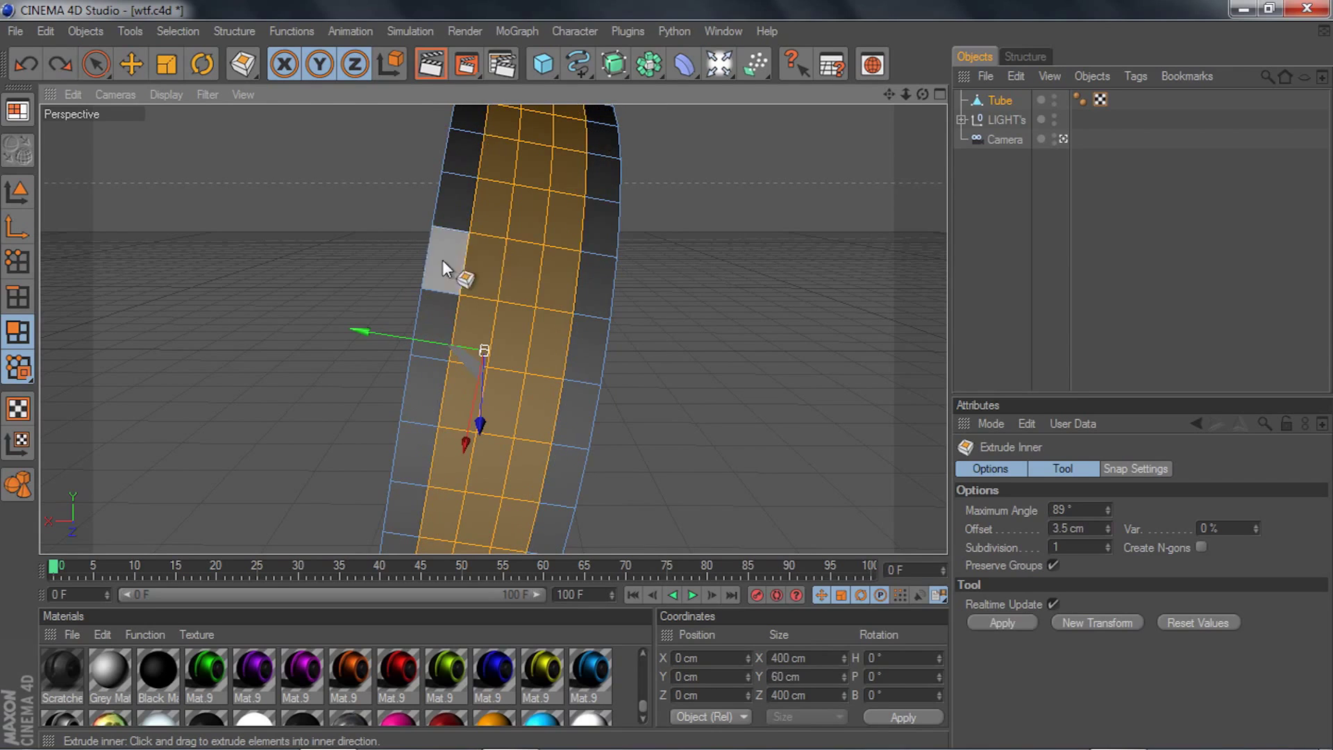
- Try a regular Extrude of about 68.3 cm on the selected rim loops and undo it
scroll(677, 230, "up", 3)
right_click(194, 210)
left_click(196, 342)
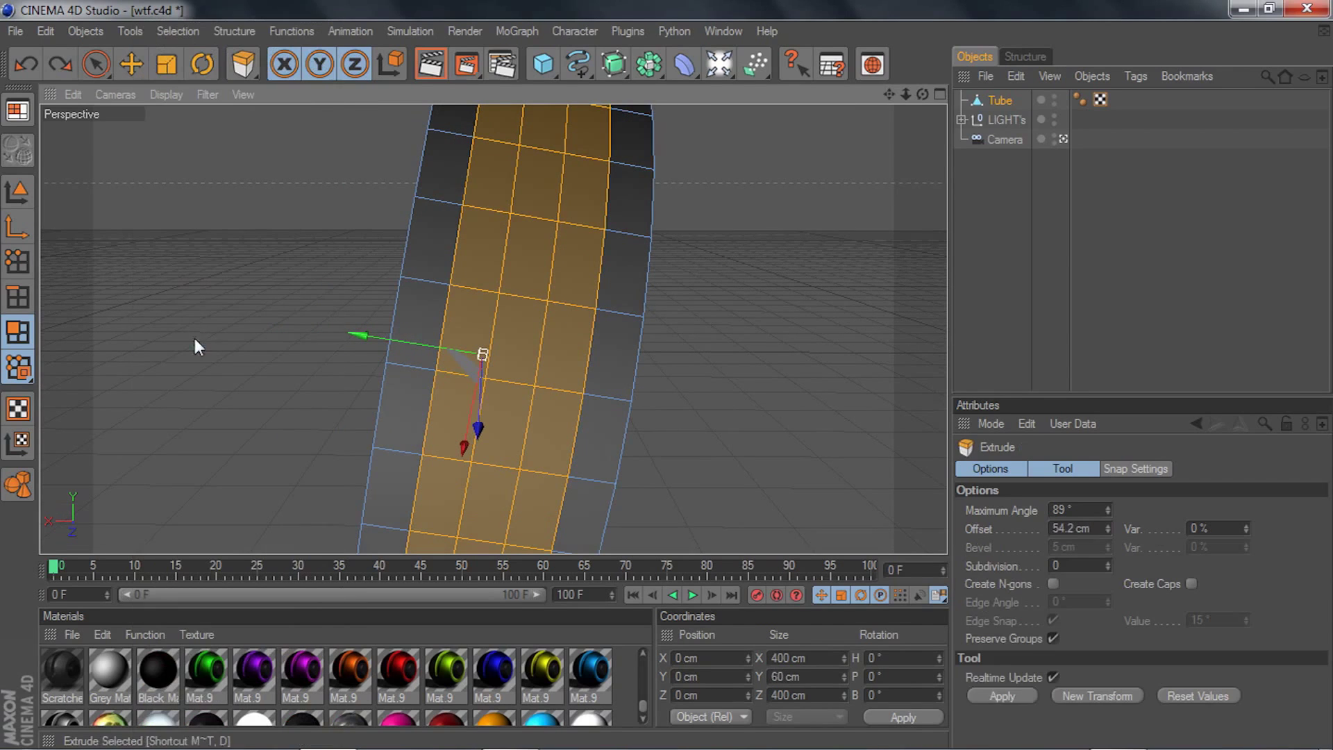
left_click_drag(195, 339, 300, 339)
key("ctrl+z")
- Try insetting the rim loops with Extrude Inner and extruding the narrowed band by about -7 cm, and undo both
right_click(172, 278)
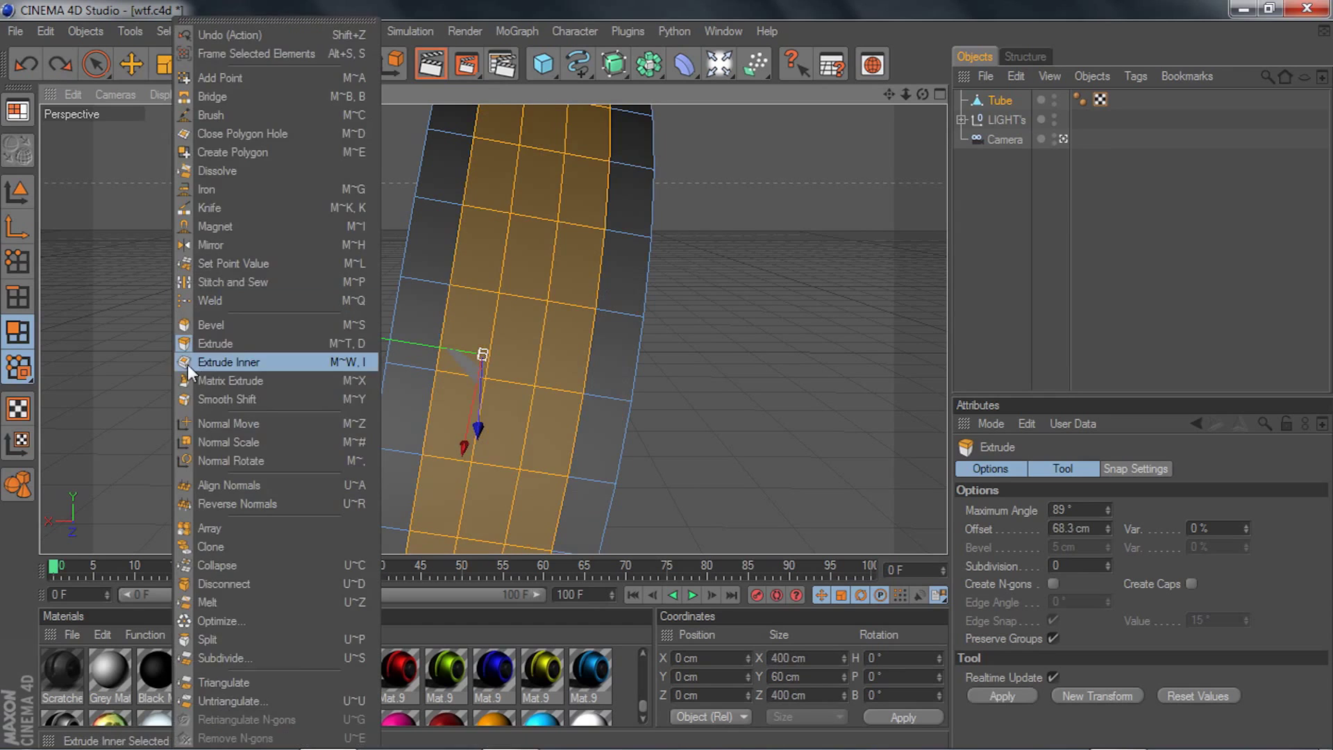
left_click(188, 366)
left_click_drag(176, 297, 194, 297)
right_click(194, 297)
left_click(235, 343)
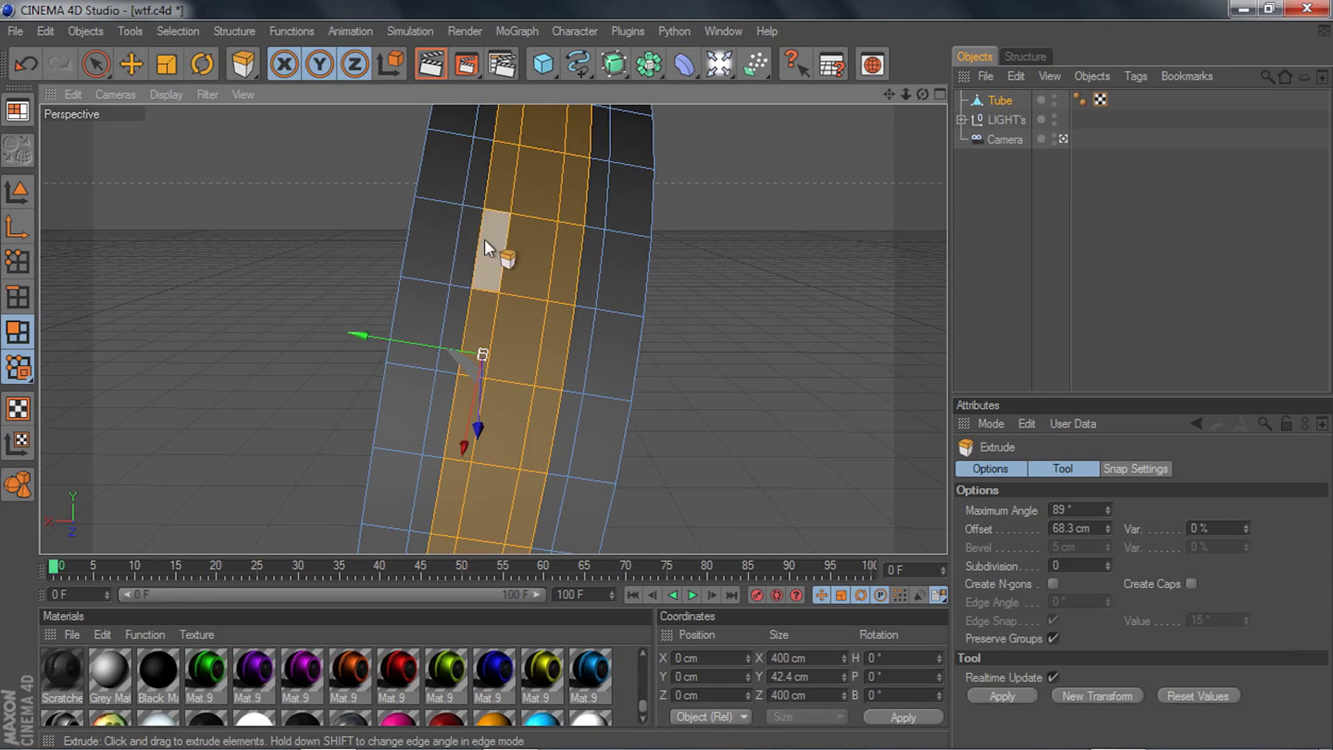
mouse_move(199, 250)
left_mouse_down()
mouse_move(229, 250)
mouse_move(161, 250)
mouse_move(194, 240)
left_mouse_up()
scroll(764, 289, "down", 3)
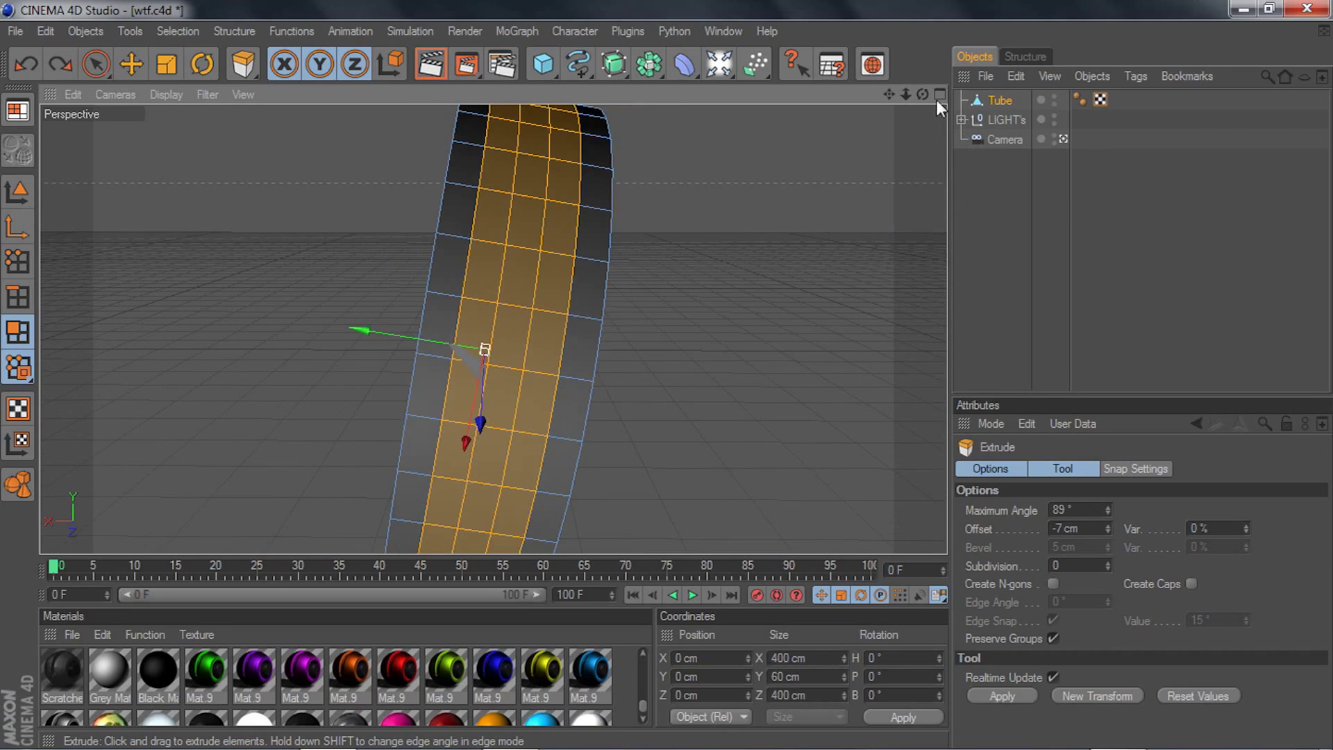
- Inset the three selected rim loops with Extrude Inner by about 8.3 cm
scroll(765, 216, "up", 2)
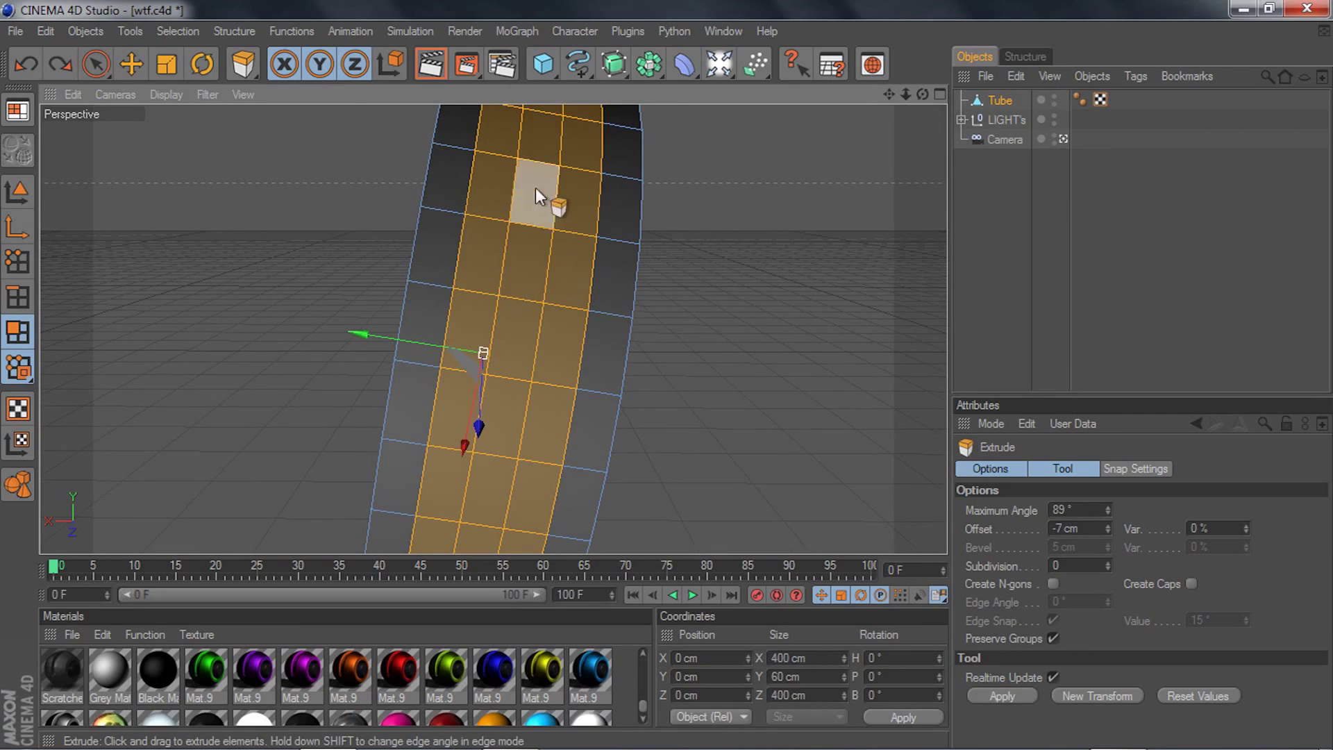
right_click(743, 231)
left_click(813, 364)
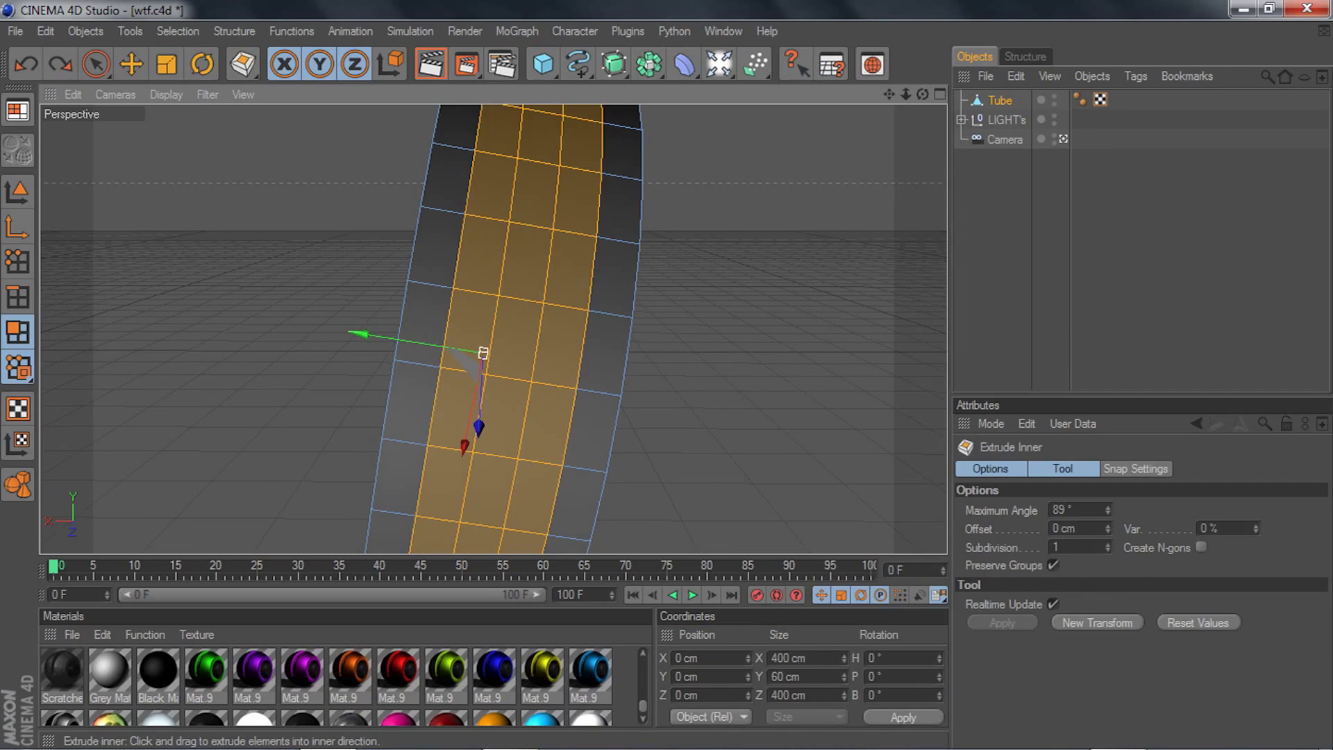
left_click_drag(736, 254, 777, 254)
- Try a Smooth Shift of about -6 cm on the inset rim band, undo it, and switch to the Extrude tool
right_click(777, 254)
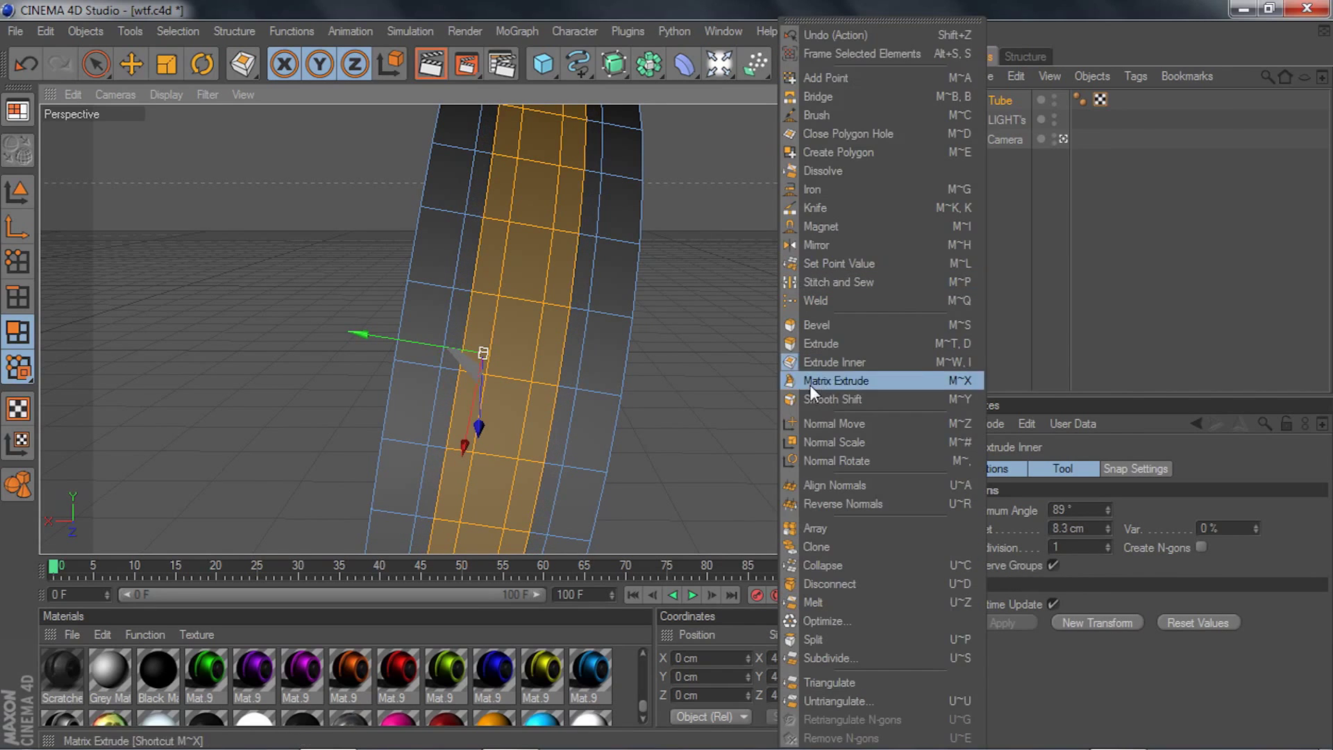
left_click(820, 405)
left_click_drag(819, 405, 778, 409)
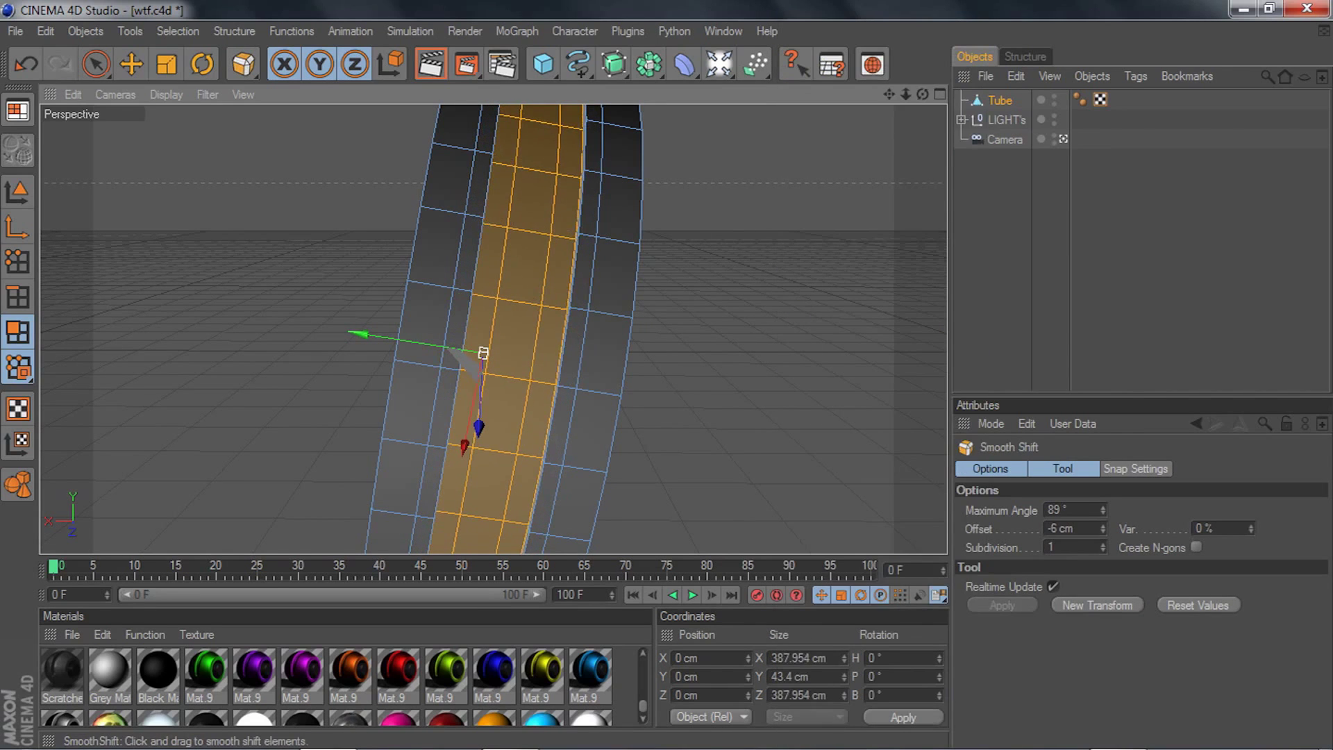
right_click(777, 273)
left_click(817, 333)
key("ctrl+z")
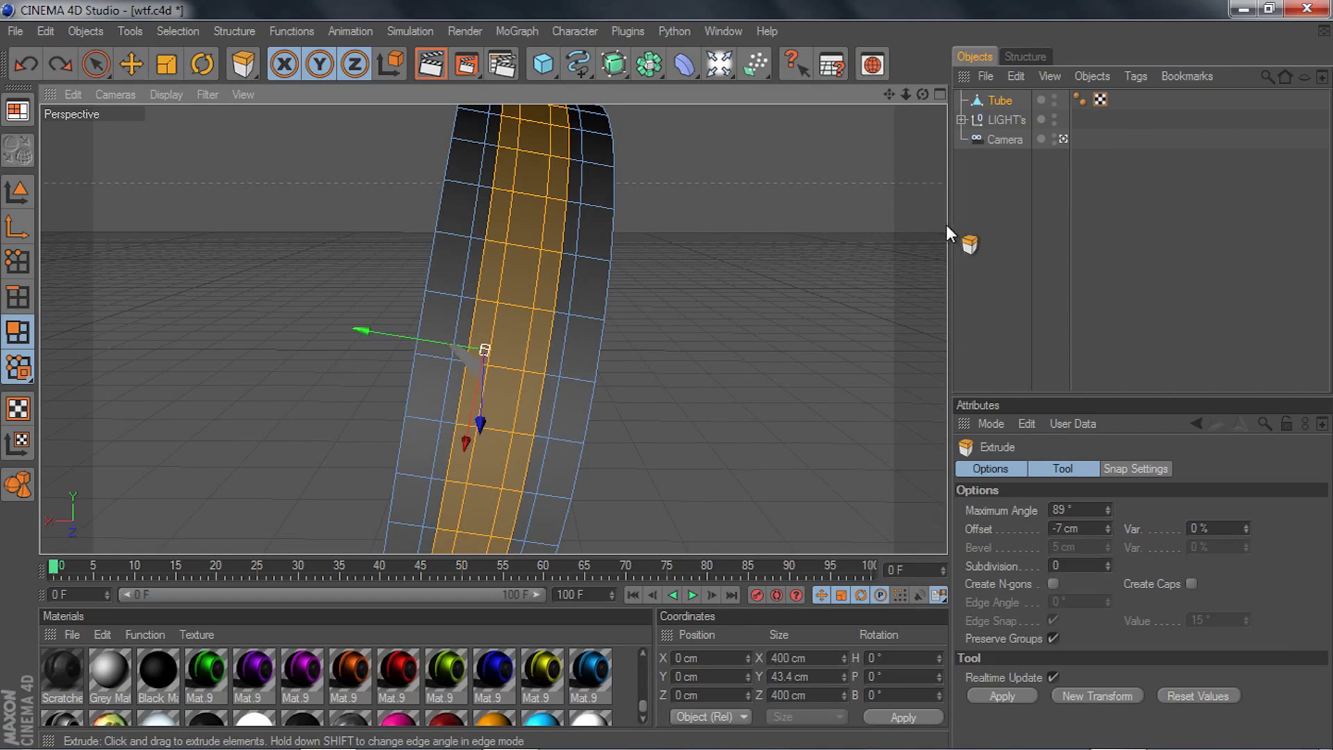
- Extrude the inset rim band outward by about 12.1 cm and narrow it with Extrude Inner
left_click_drag(794, 225, 877, 225)
mouse_move(922, 94)
left_mouse_down()
mouse_move(1000, 76)
mouse_move(922, 94)
left_mouse_up()
right_click(836, 223)
left_click(859, 359)
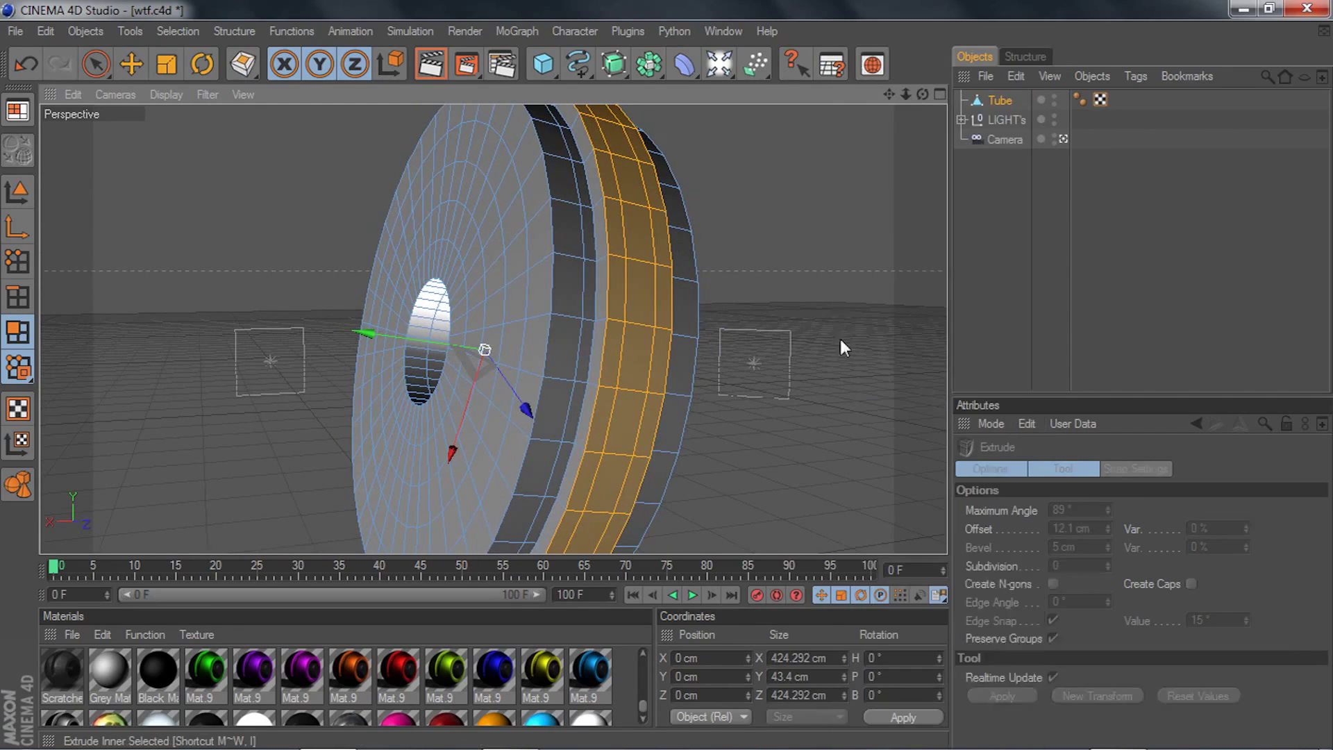
left_click_drag(847, 306, 938, 333)
- Extrude the narrowed band by about 9.2 cm and inset it by about 2.9 cm with Extrude Inner
right_click(832, 294)
left_click(875, 346)
left_click_drag(923, 282, 806, 343)
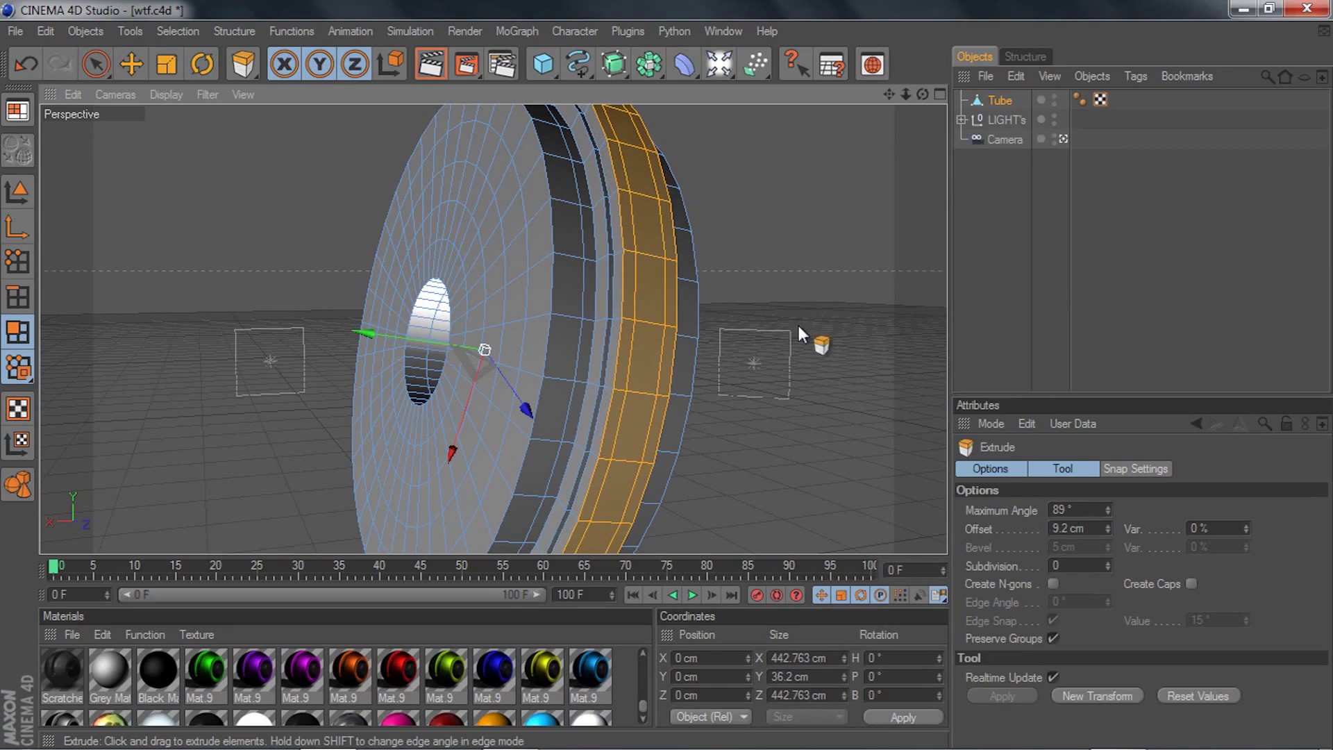
right_click(806, 342)
left_click(893, 527)
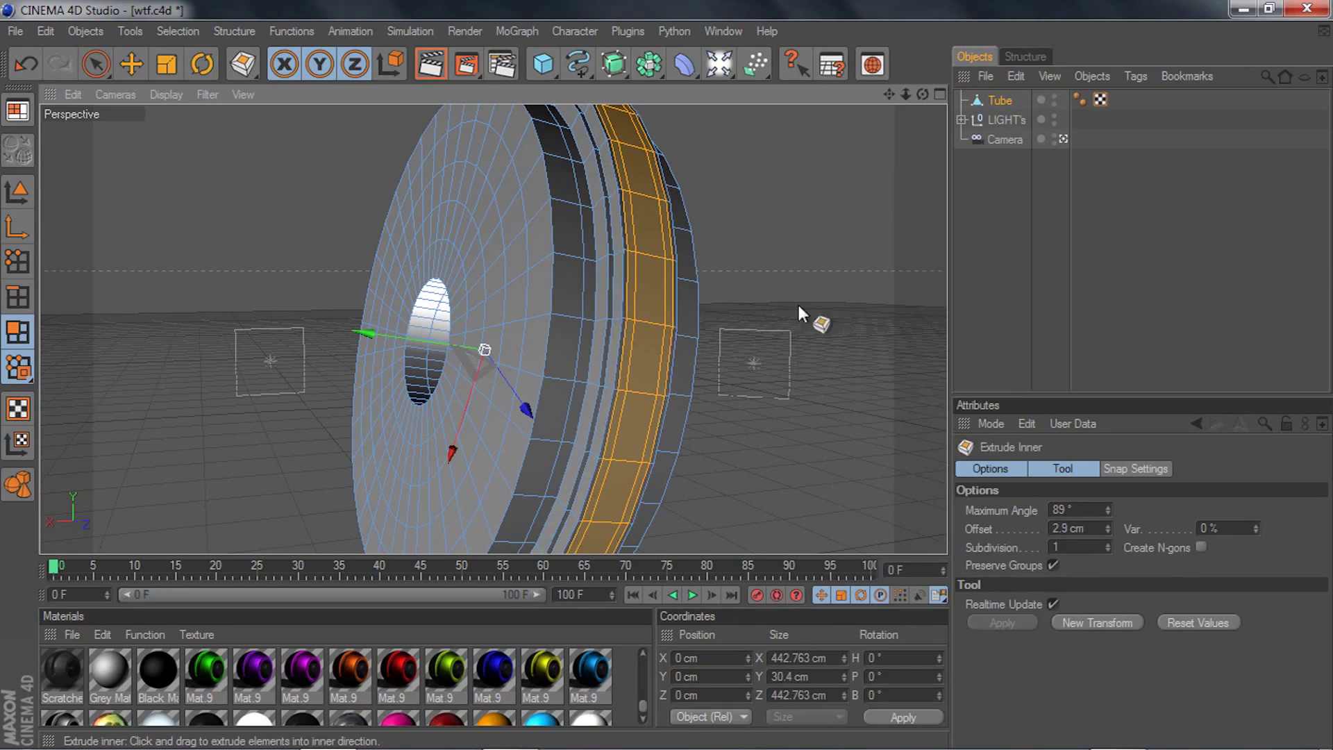
- Extrude the innermost band by about 9.4 cm and inspect the stepped rim
right_click(798, 309)
left_click(843, 322)
left_click_drag(764, 322, 798, 292)
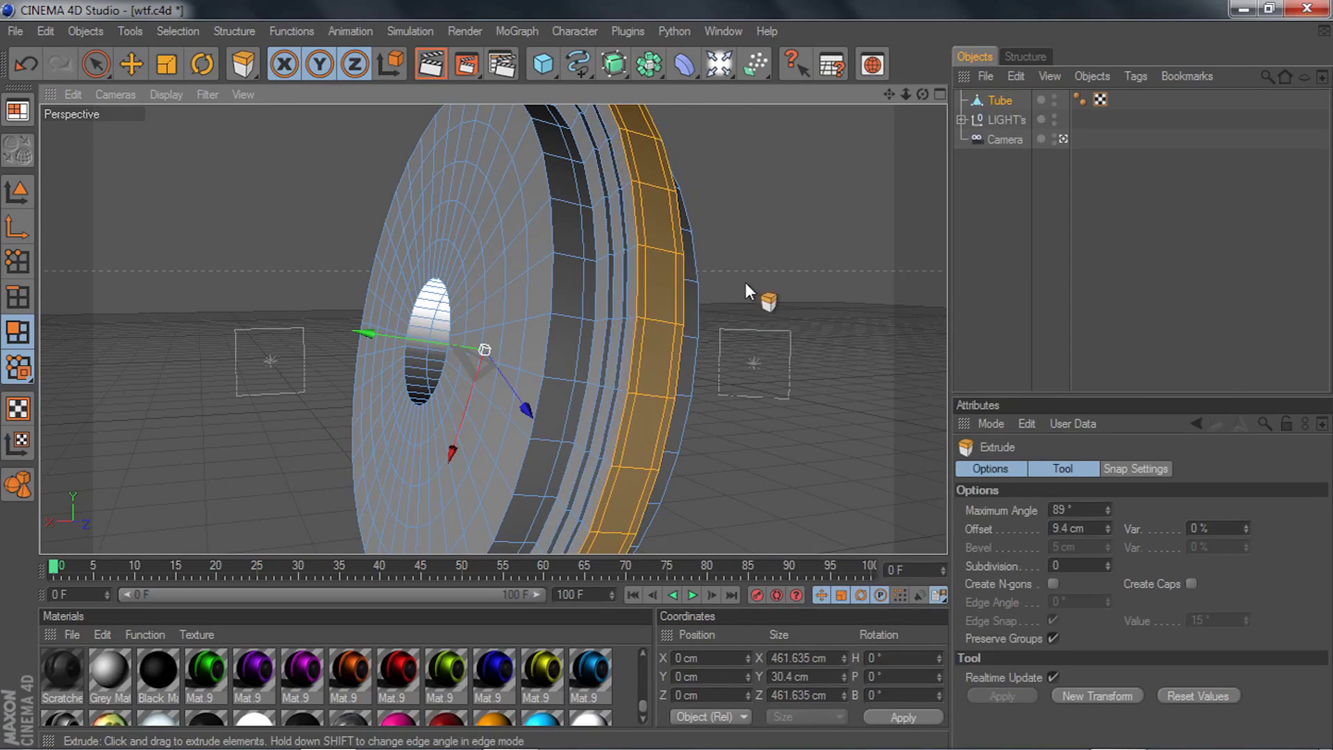
scroll(745, 282, "up", 2)
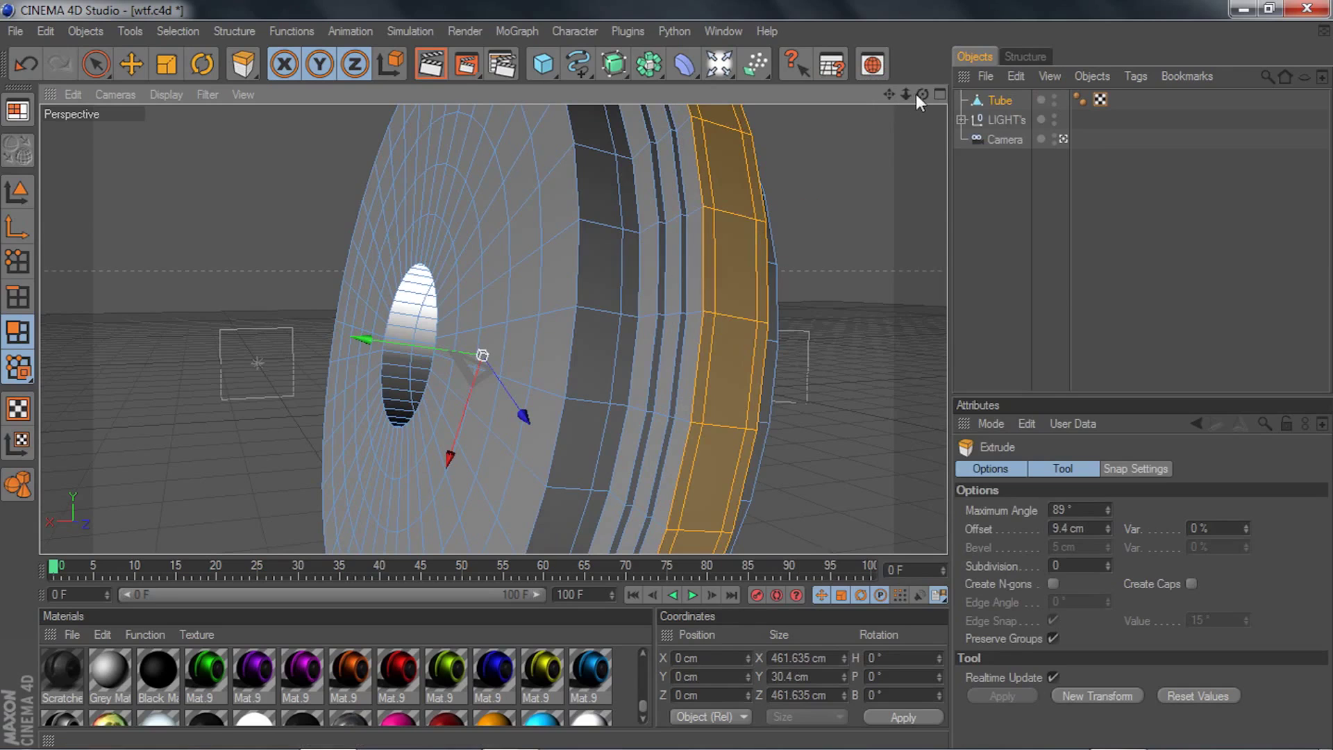
mouse_move(922, 94)
left_mouse_down()
mouse_move(903, 97)
mouse_move(919, 94)
left_mouse_up()
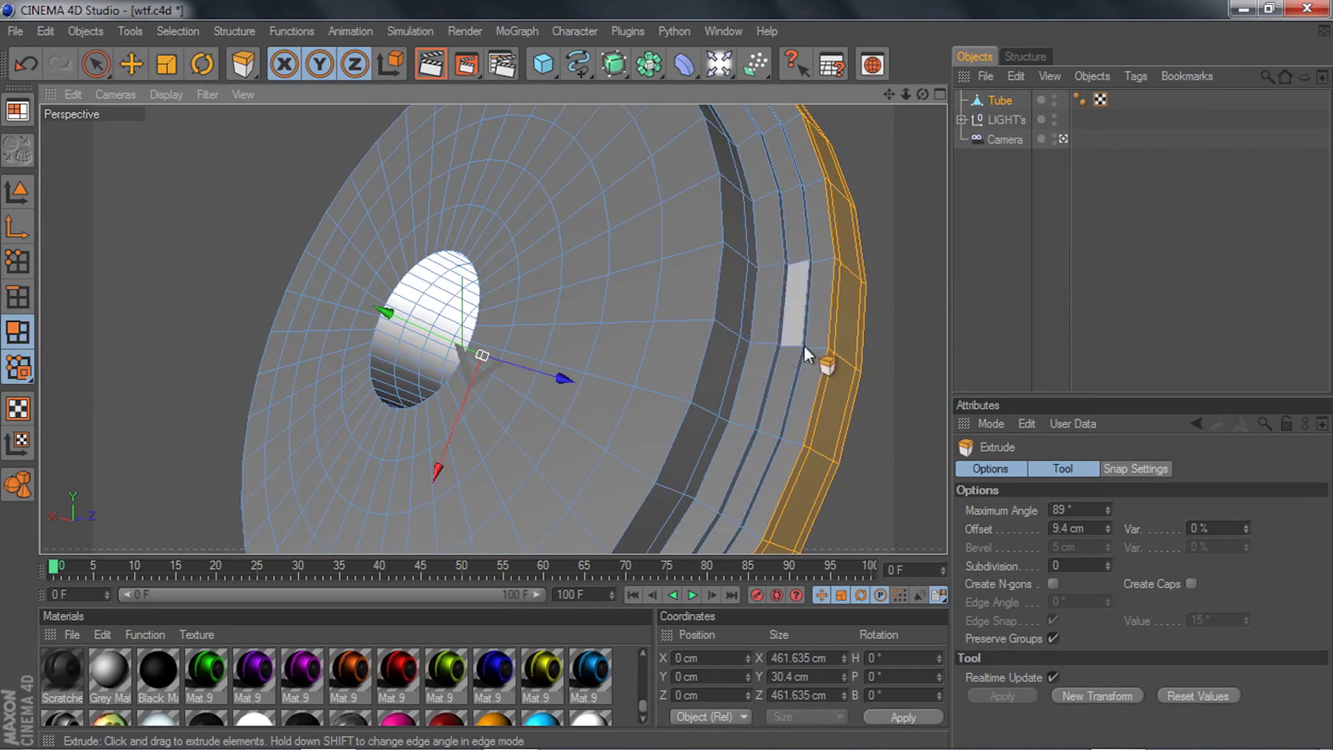
scroll(872, 118, "down", 1)
left_click_drag(921, 95, 888, 98)
- Undo the stepped extrusions and inner extrusions back to the three original selected rim loops
key("ctrl+z")
key("ctrl+z")
key("ctrl+z")
key("ctrl+z")
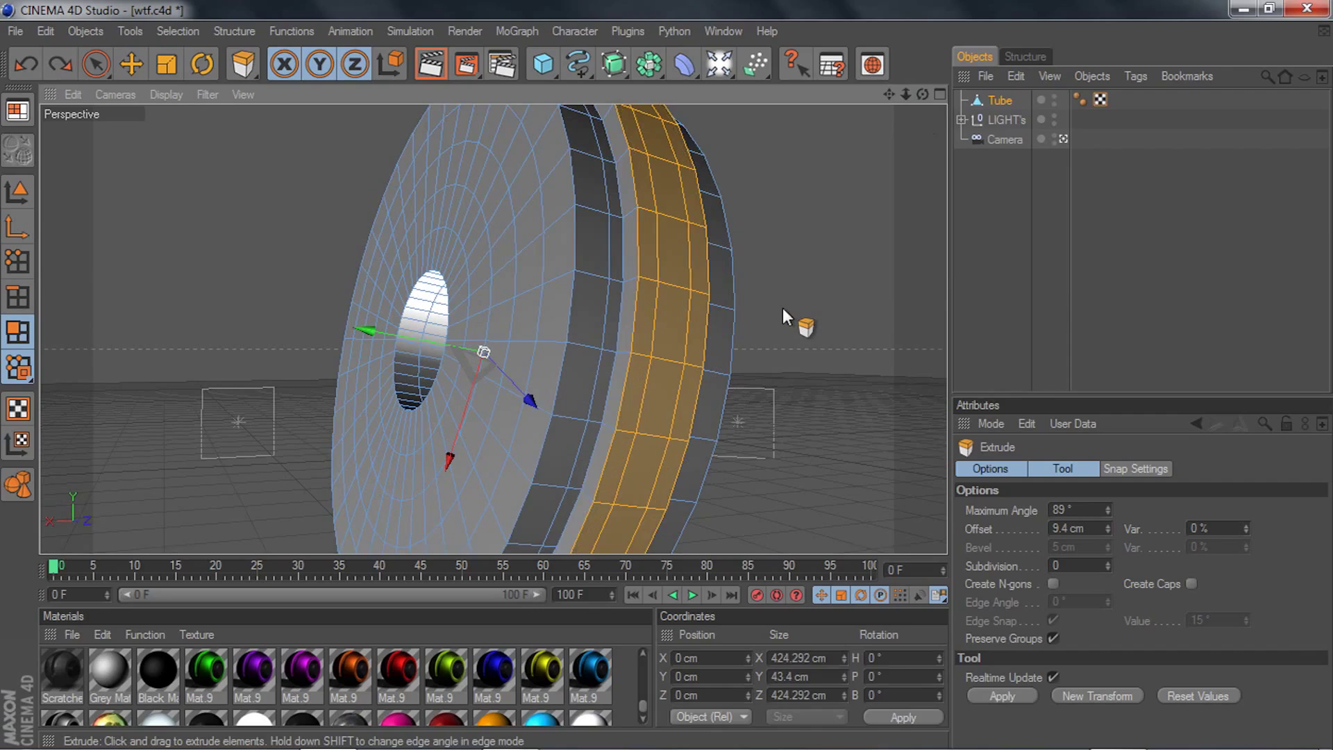
right_click(797, 277)
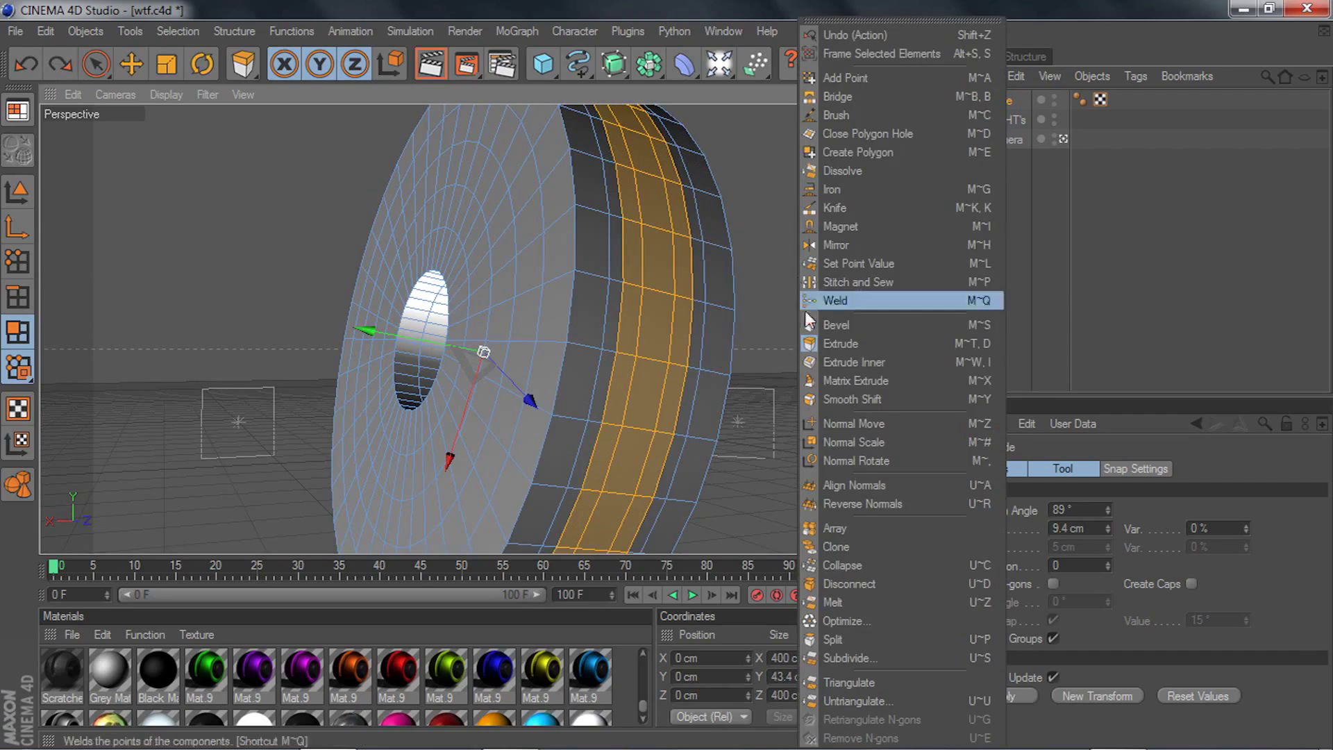
left_click(839, 377)
scroll(808, 228, "down", 3)
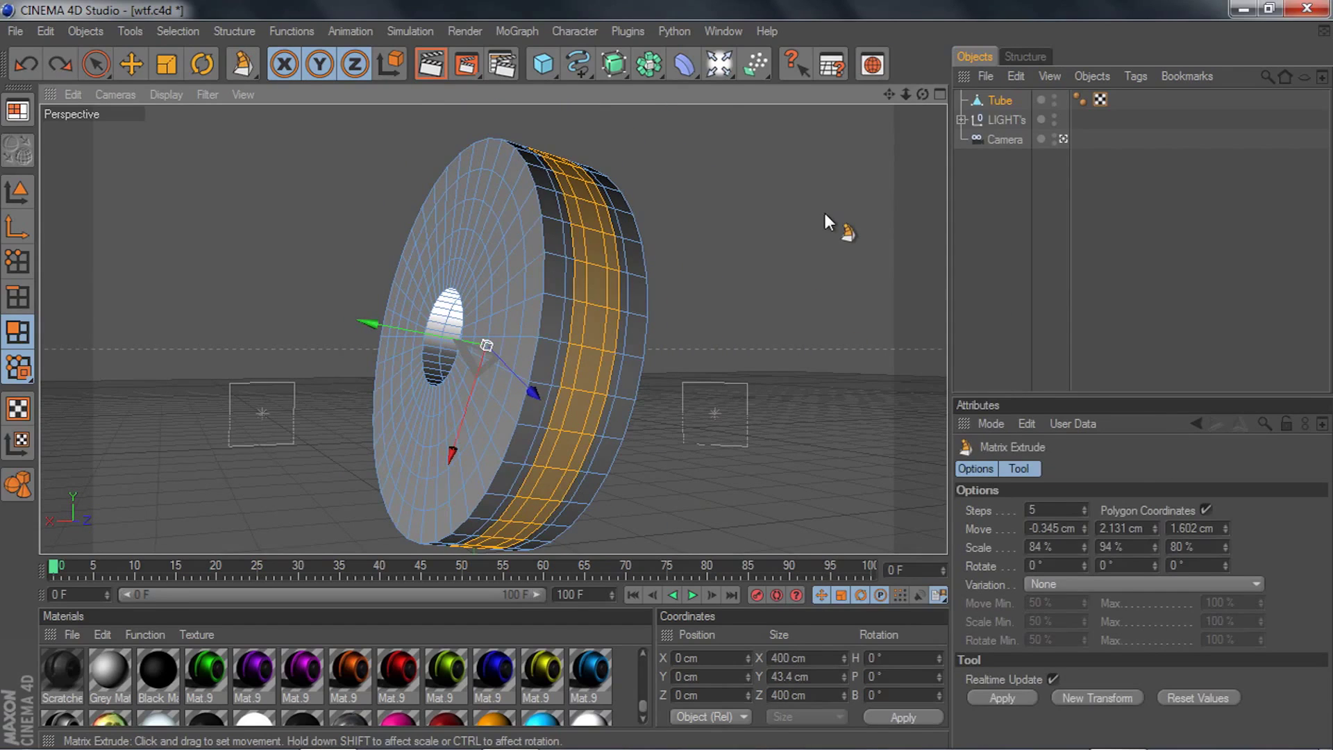
key("ctrl+z")
- Matrix Extrude the selected rim loops in 5 steps, with a per-step move of about -1.8, 11.1 and 8.3 cm
right_click(824, 212)
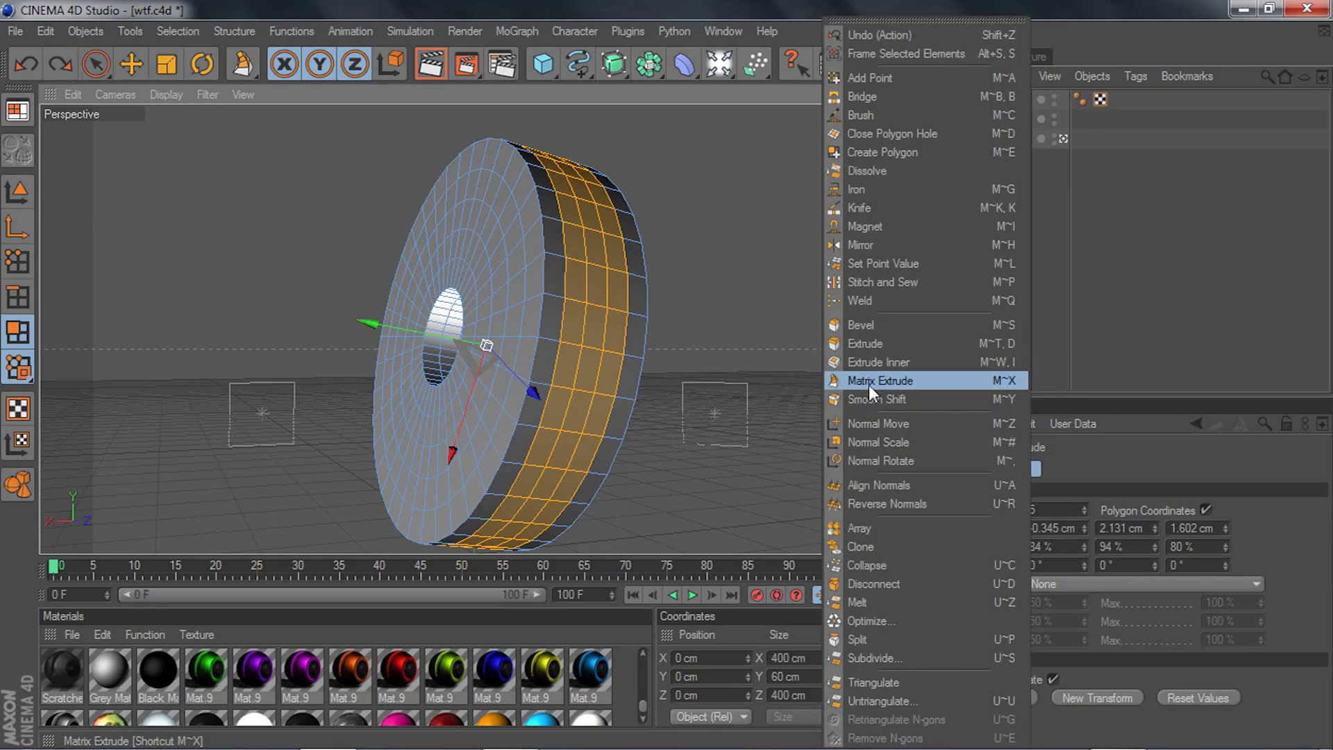
left_click(868, 380)
left_click_drag(790, 322, 913, 323)
left_click_drag(922, 94, 889, 99)
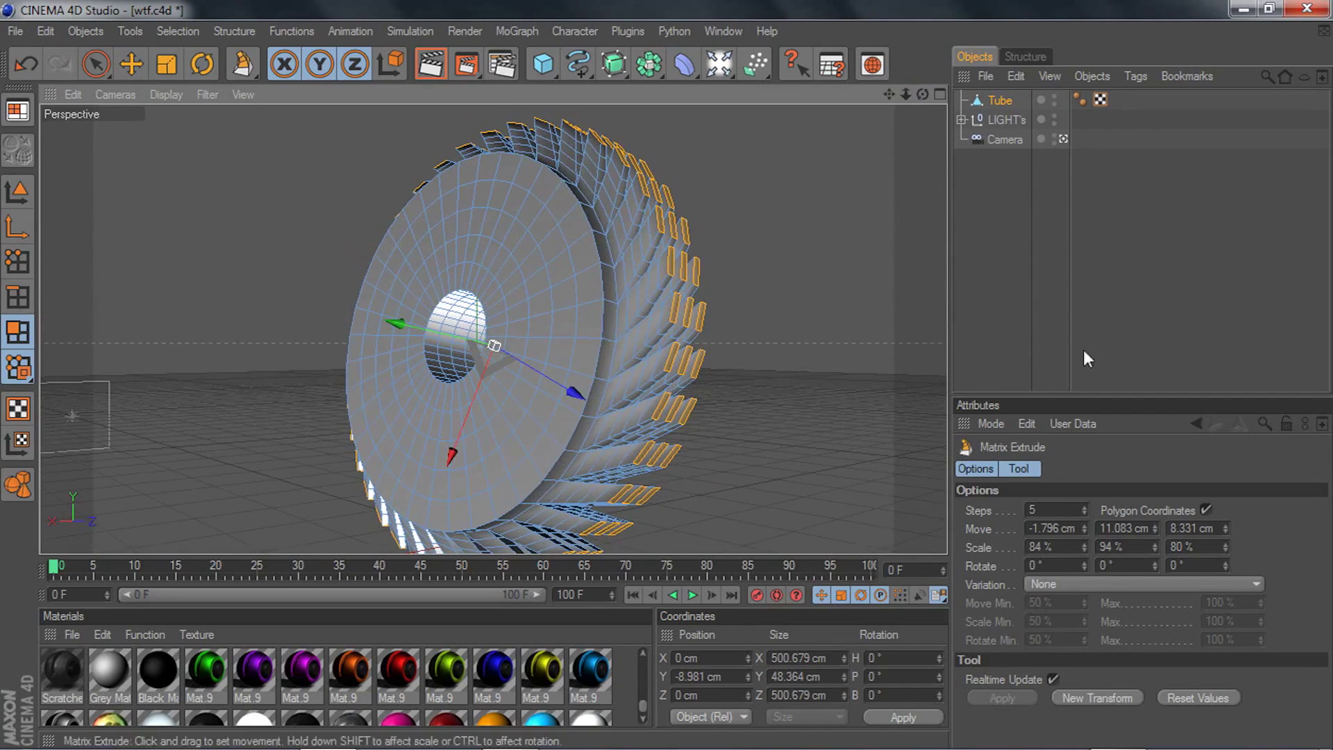
- Lower the Matrix Extrude step count to 0, viewing the rim spikes close up
scroll(868, 441, "up", 4)
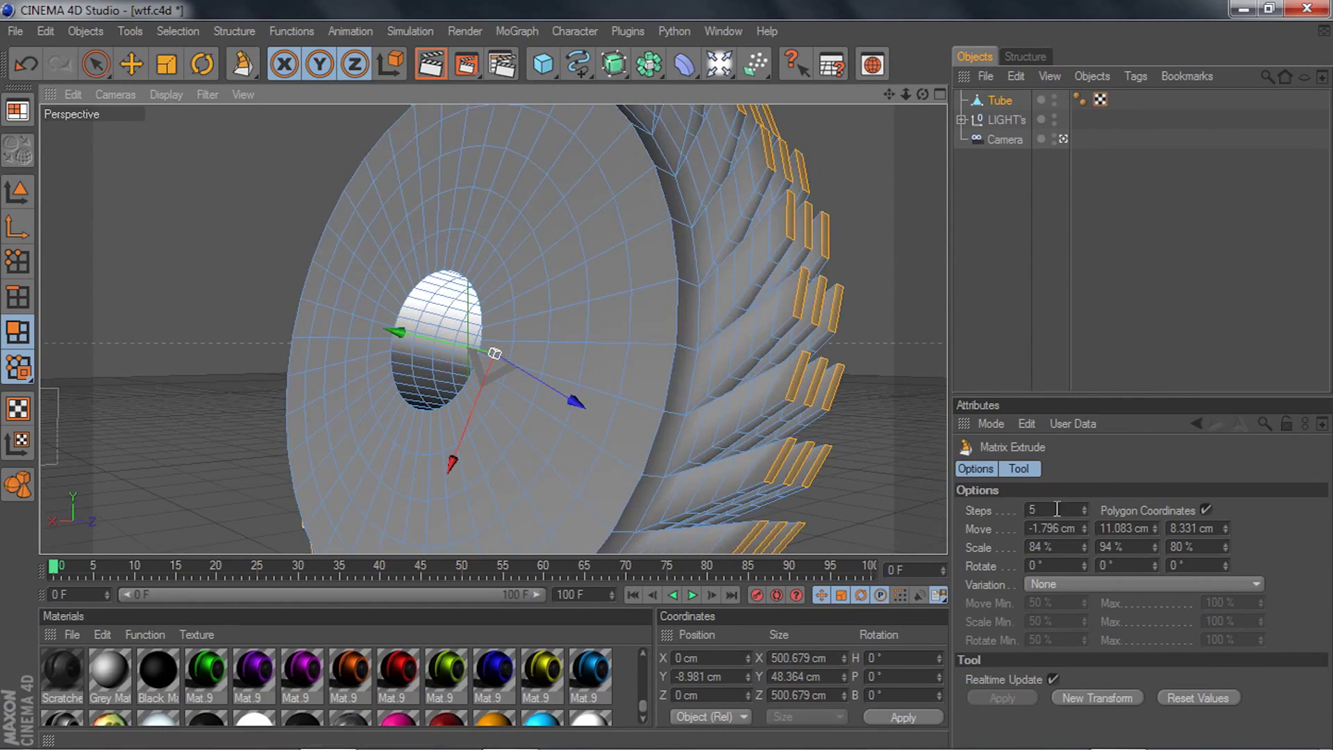
scroll(797, 173, "up", 3)
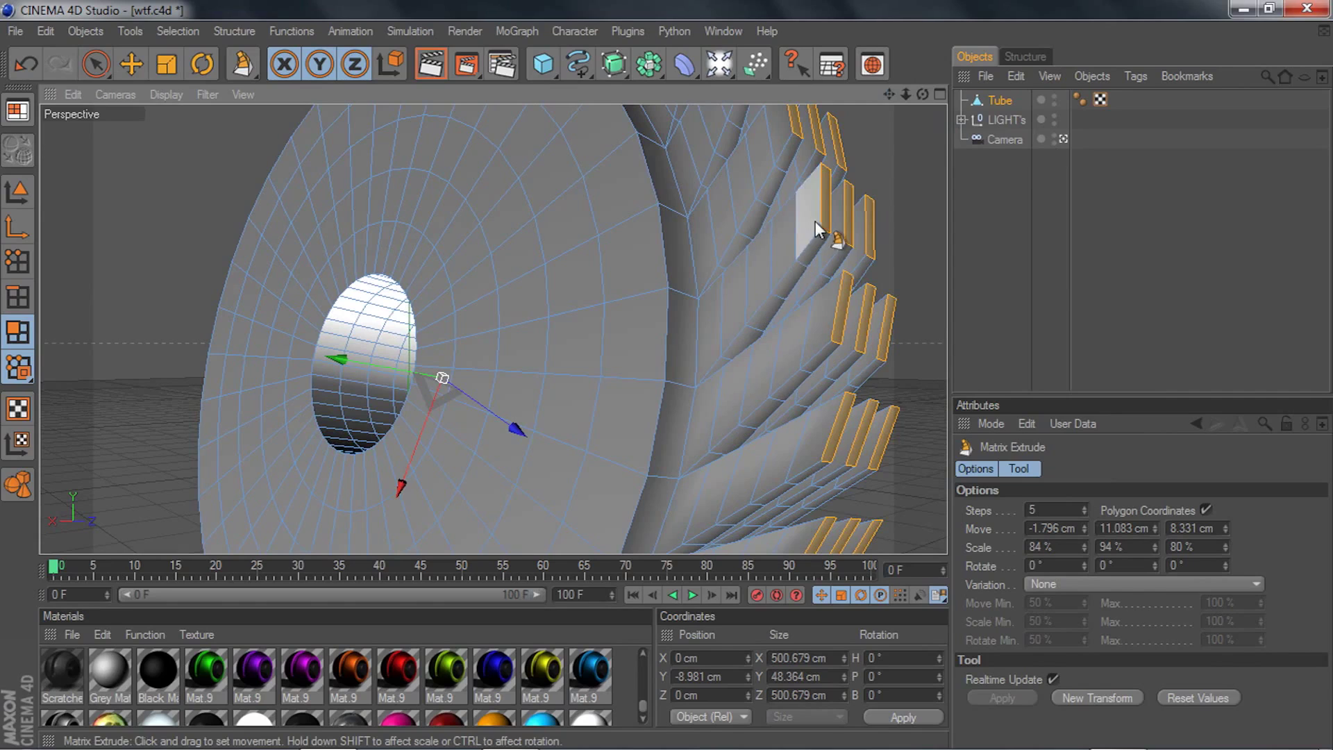
left_click(1085, 513)
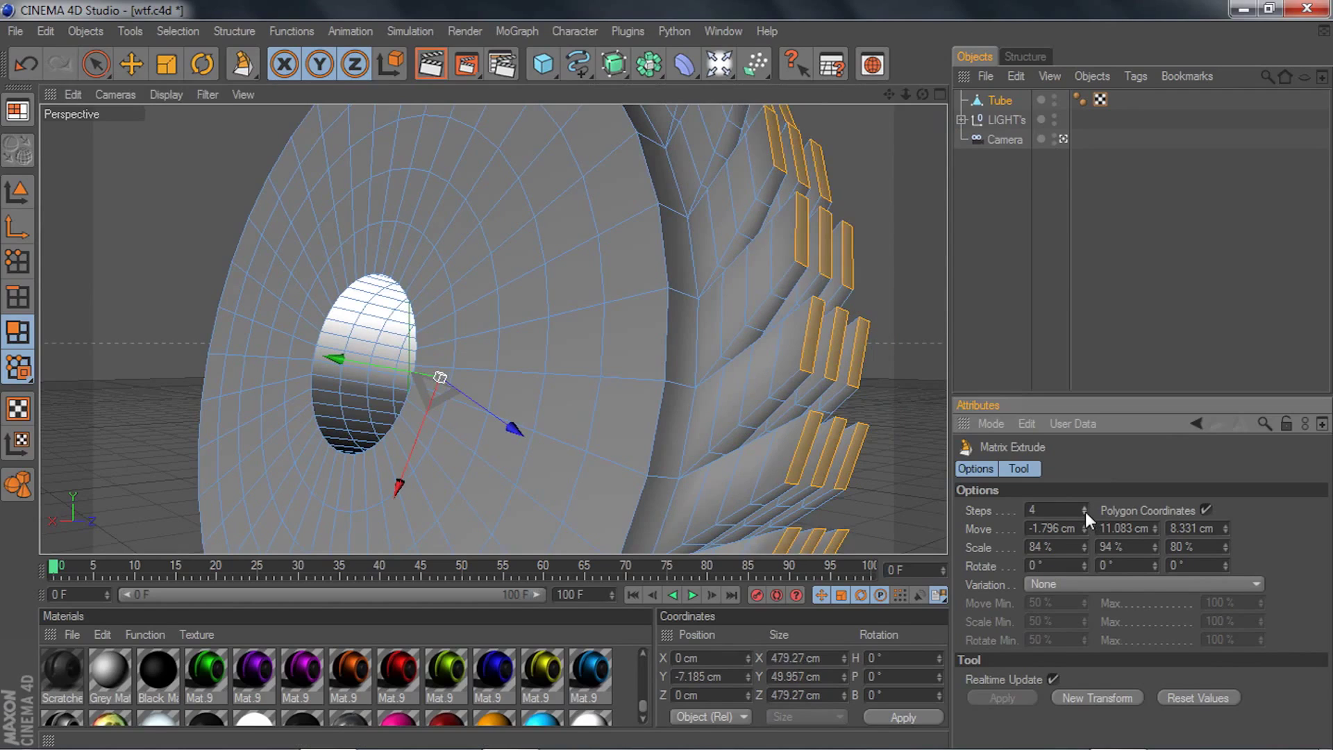
left_click(1084, 513)
left_click(1084, 513)
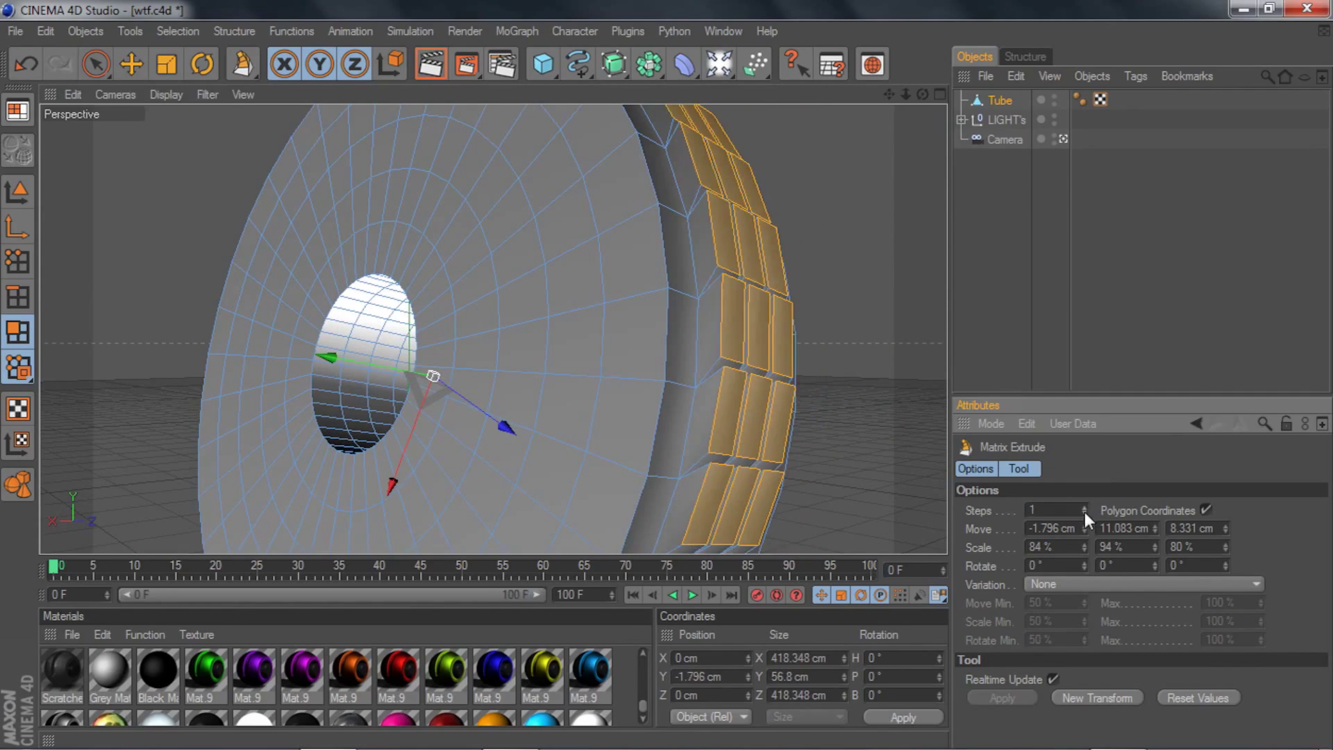
left_click(1084, 513)
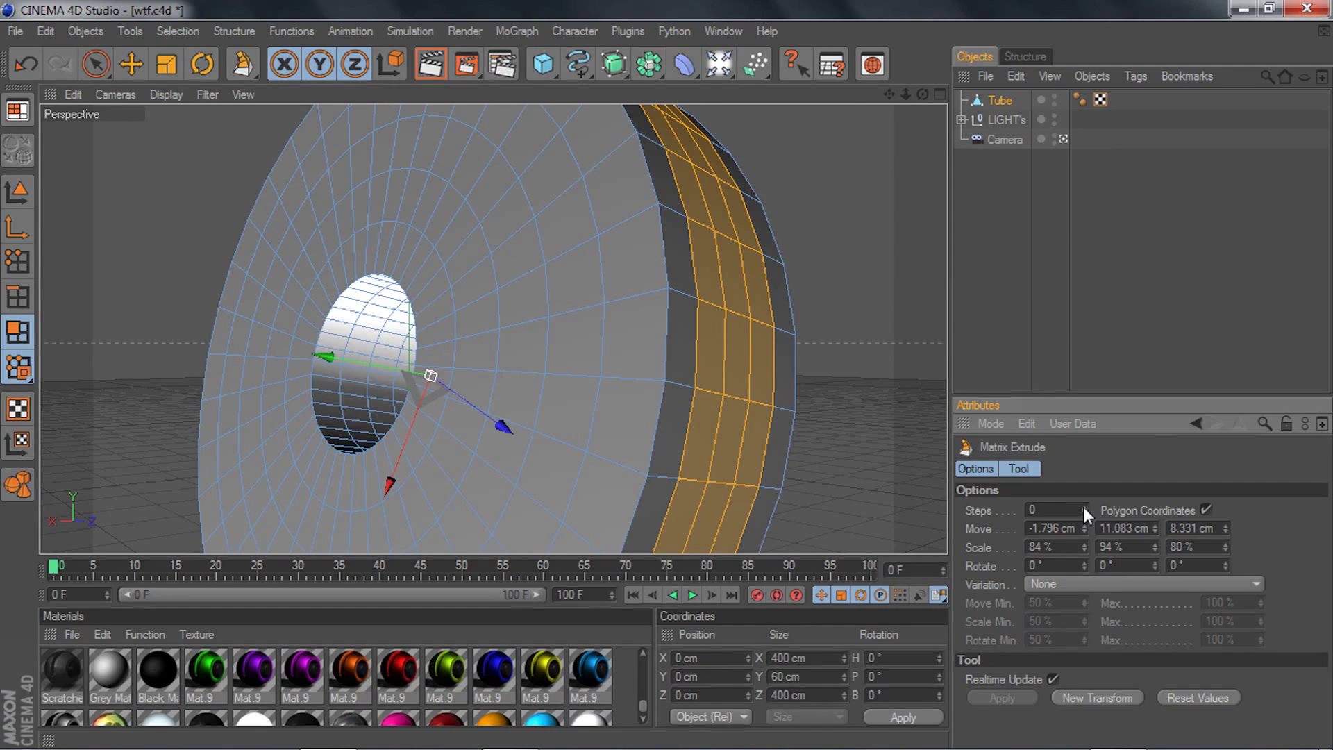
- Raise the Matrix Extrude step count to 6 and set it back to 5
left_click(1083, 507)
left_click(1083, 507)
left_click(1083, 507)
left_click(1083, 507)
left_click(1083, 507)
left_click(1083, 507)
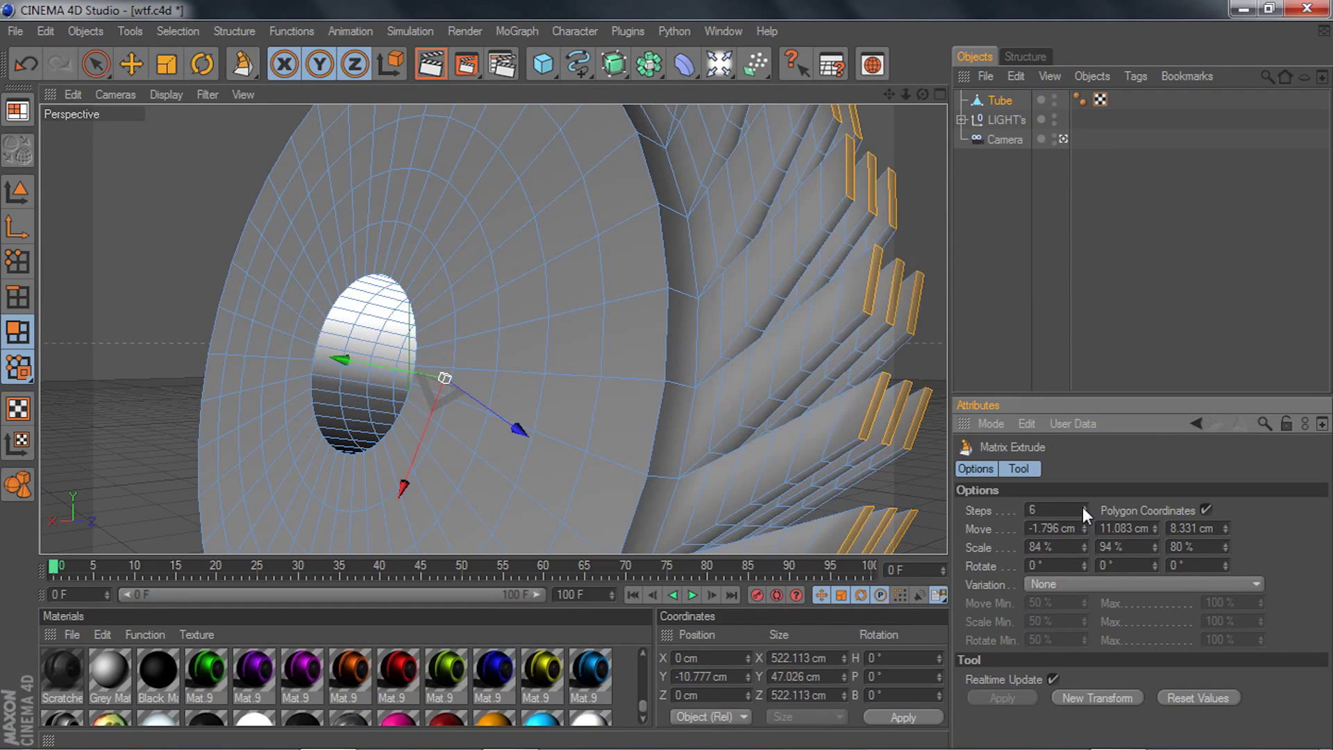
left_click(1085, 513)
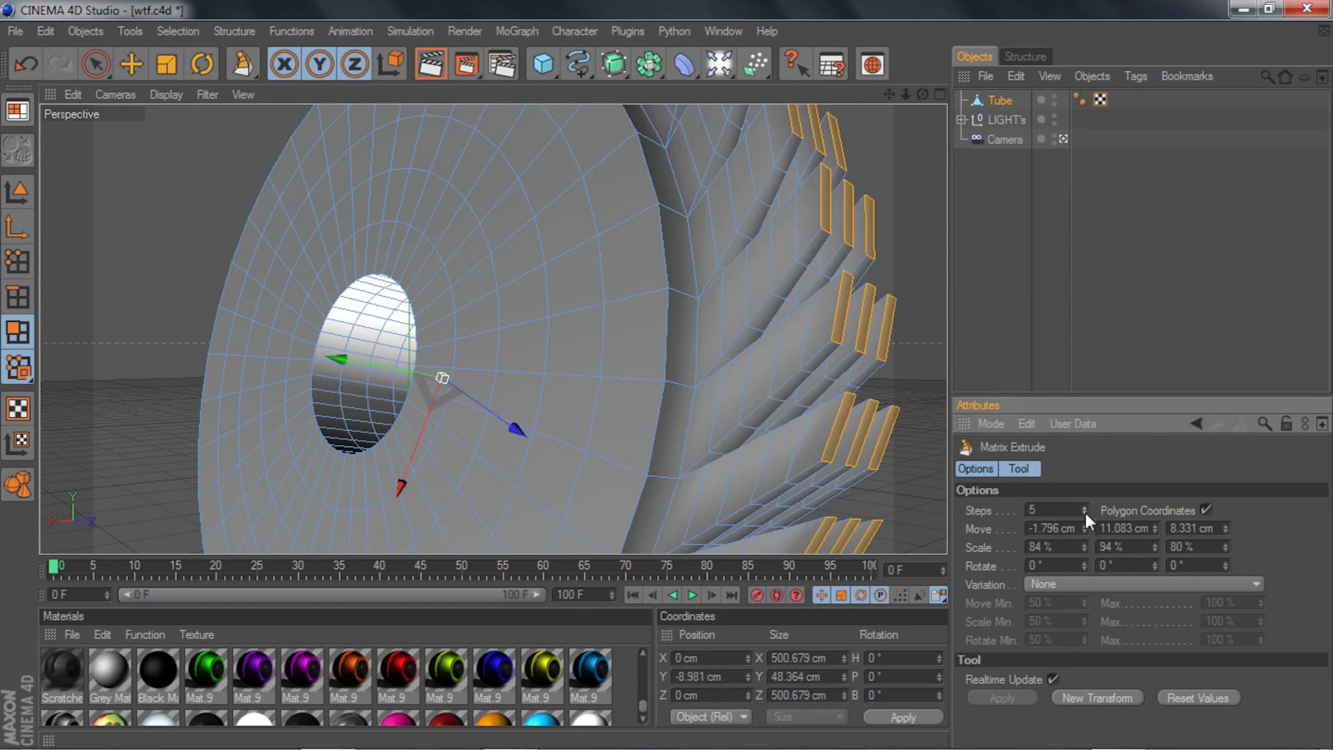
scroll(793, 252, "down", 3)
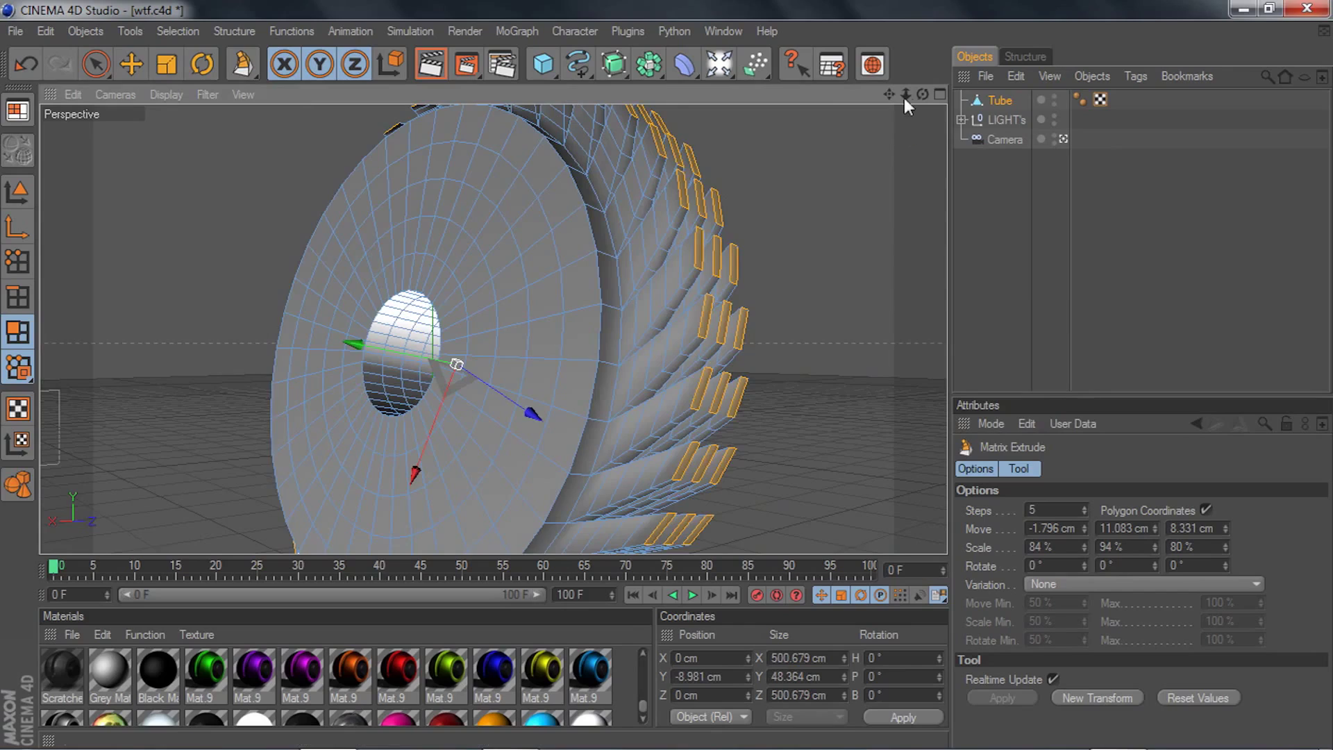
- Raise the X move of the Matrix Extrude to about 17.2 cm, then undo the extrusion
left_click_drag(922, 94, 932, 357)
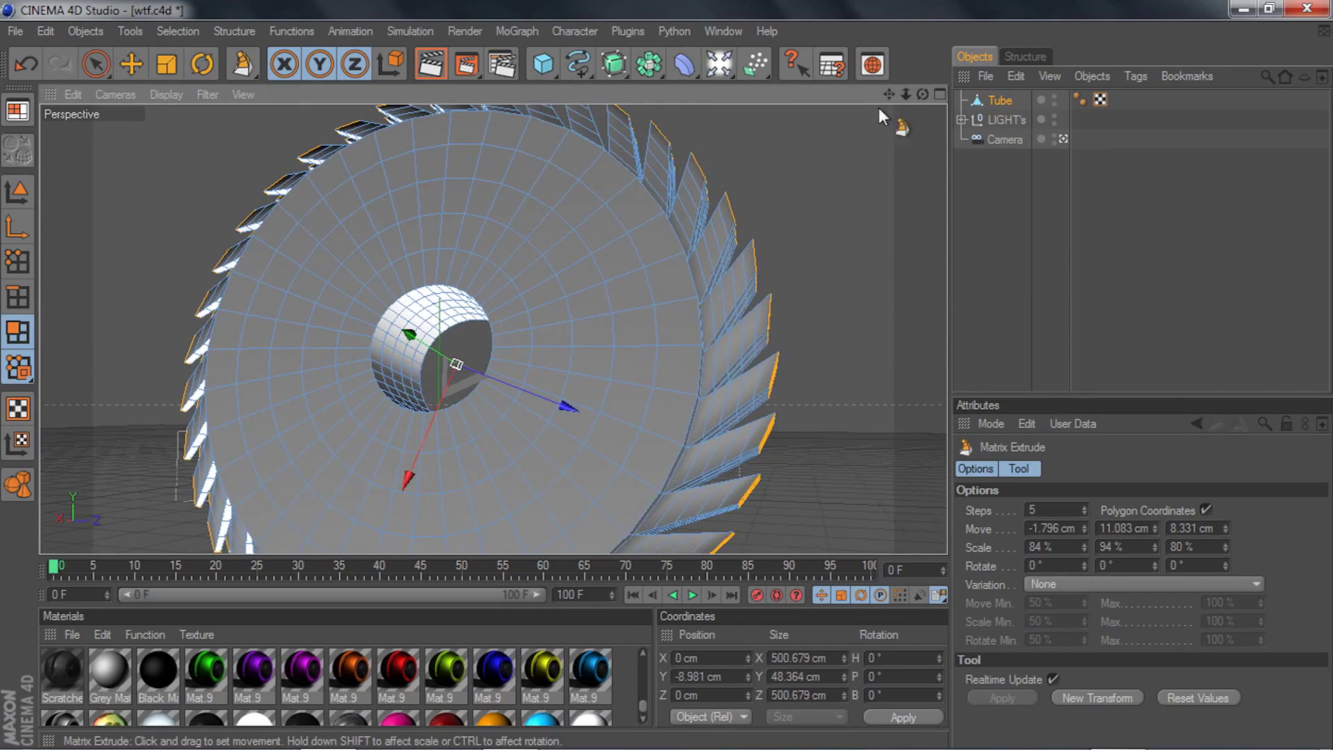
scroll(879, 110, "down", 1)
left_click_drag(922, 95, 963, 96)
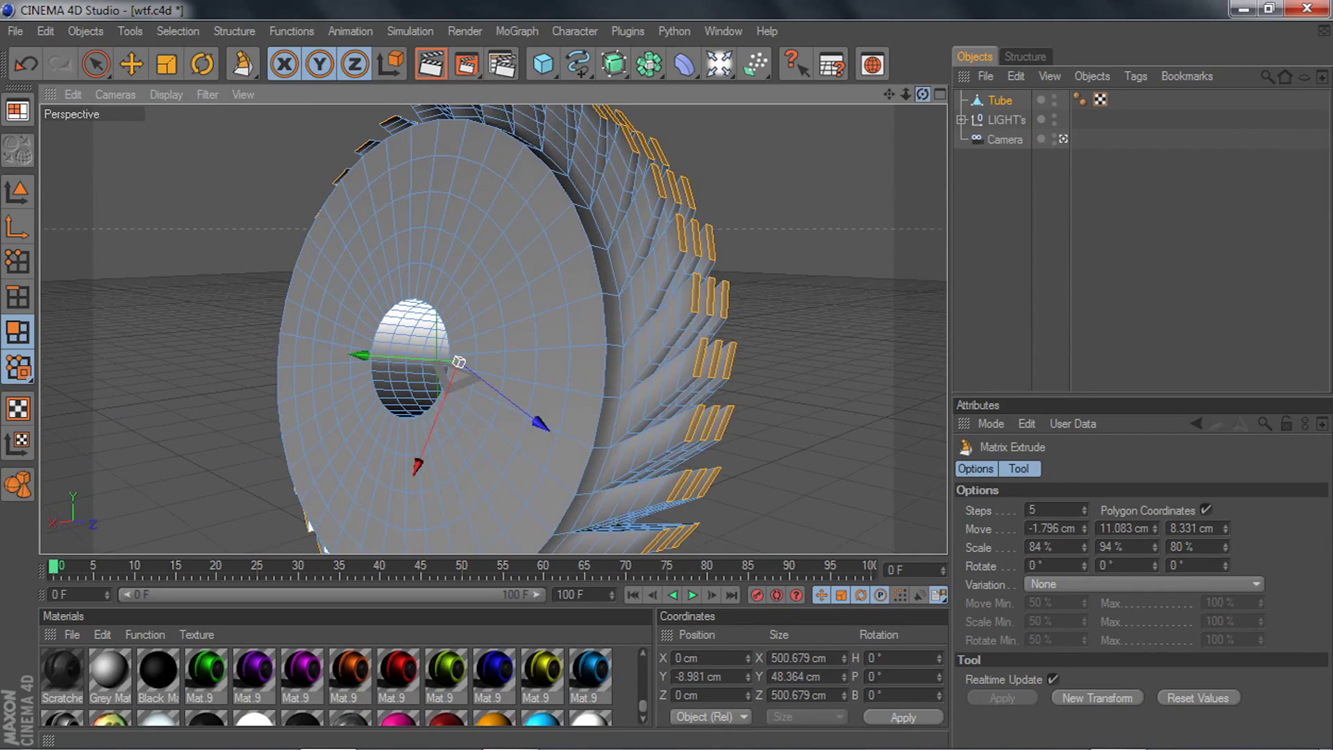
mouse_move(1084, 530)
left_mouse_down()
mouse_move(1084, 564)
mouse_move(1083, 514)
mouse_move(1083, 540)
left_mouse_up()
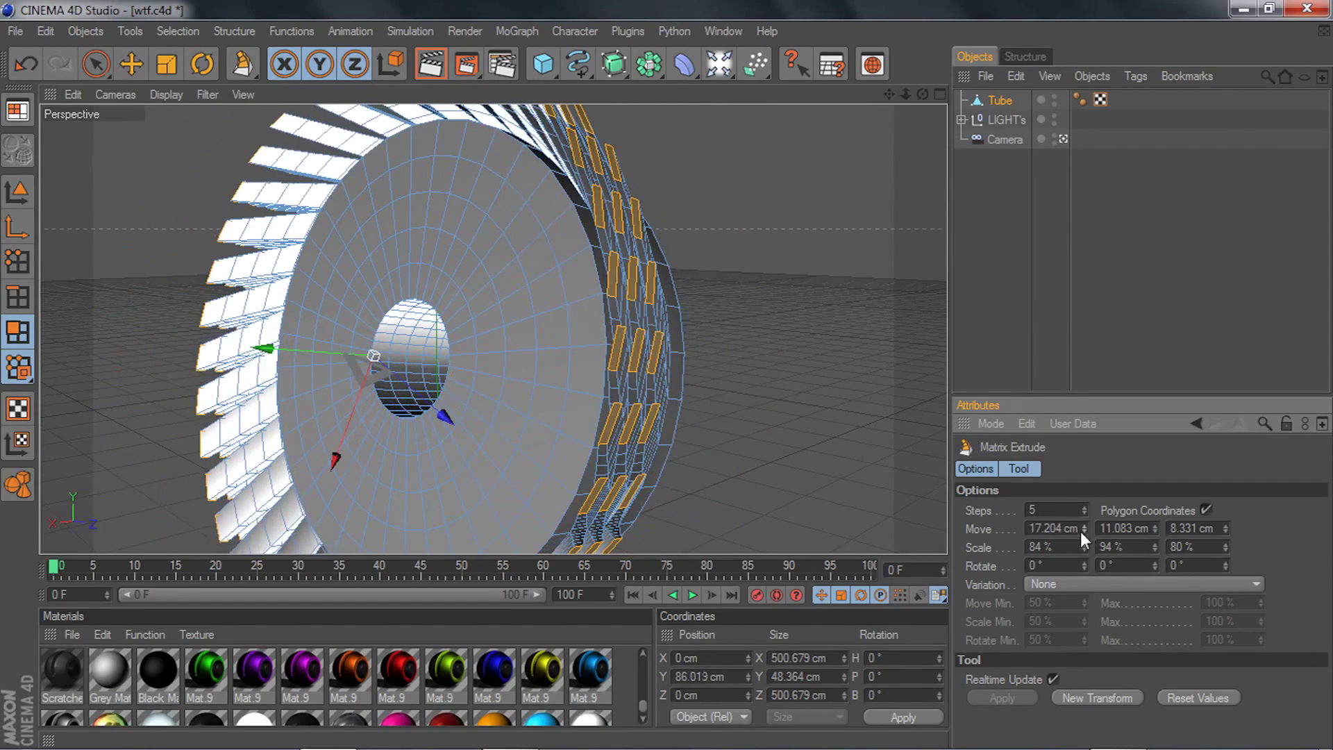
key("ctrl+z")
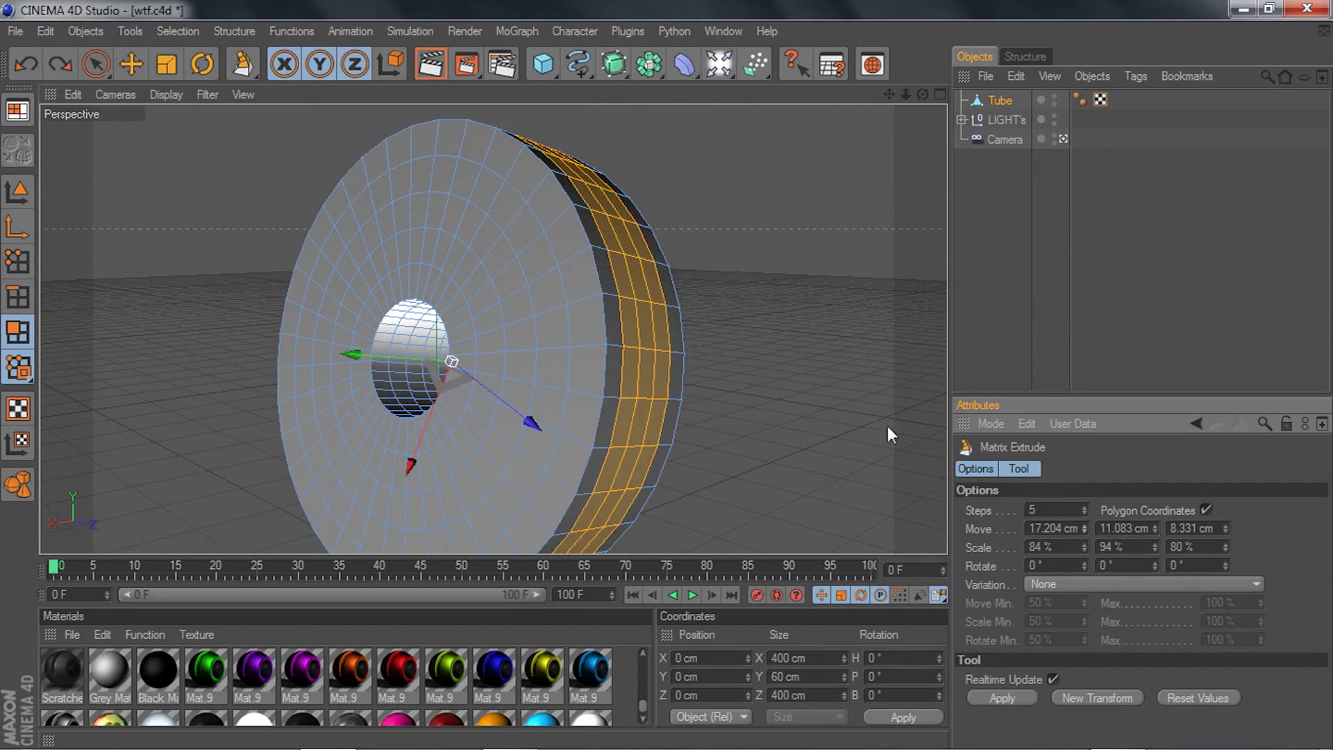
- Matrix Extrude the selected rim loops again in 5 steps and set the X move to 2 cm
left_click_drag(797, 363, 1000, 479)
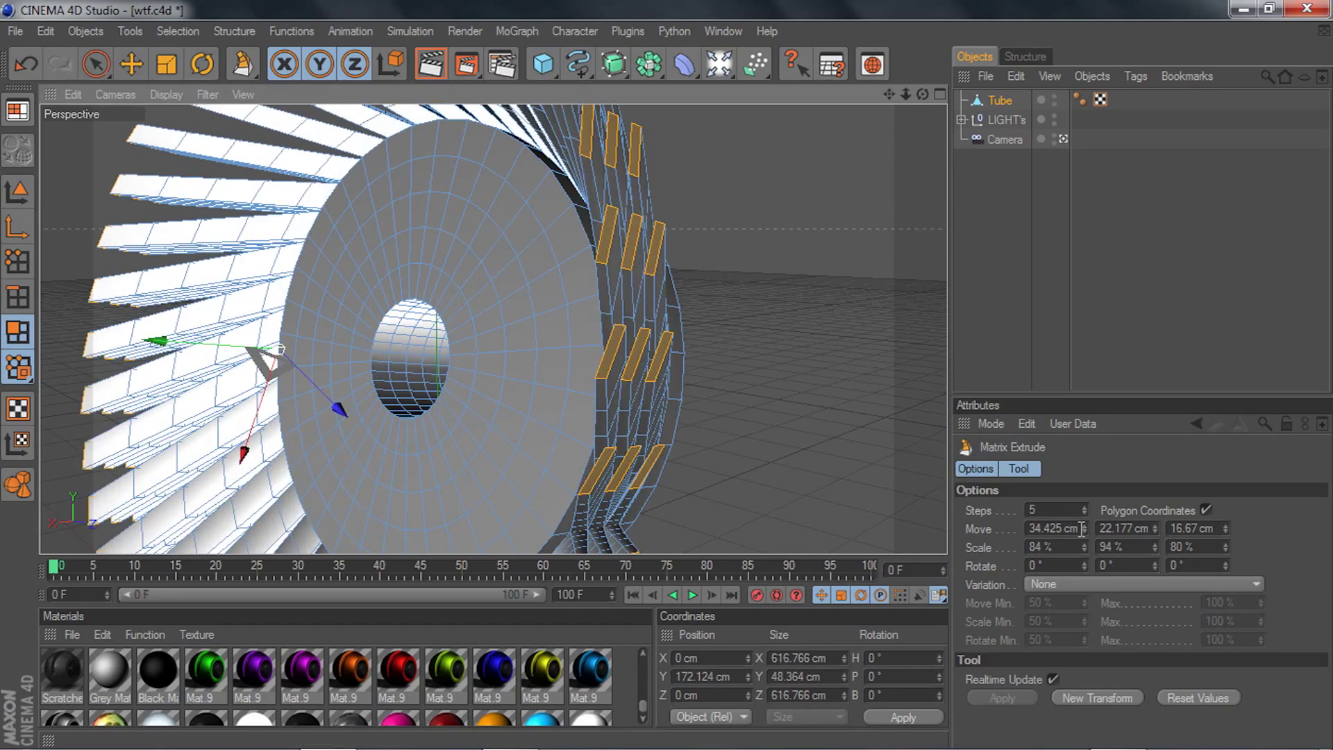
left_click(1081, 529)
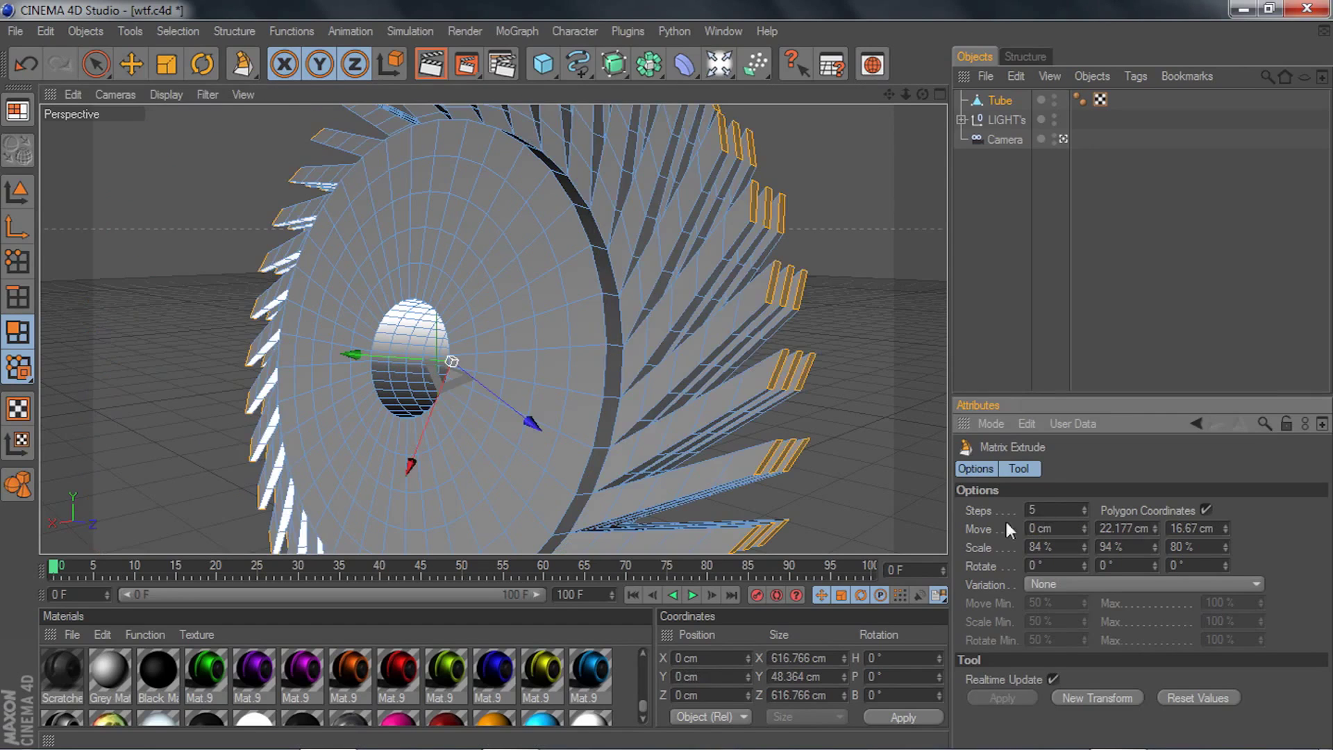
left_click(1084, 525)
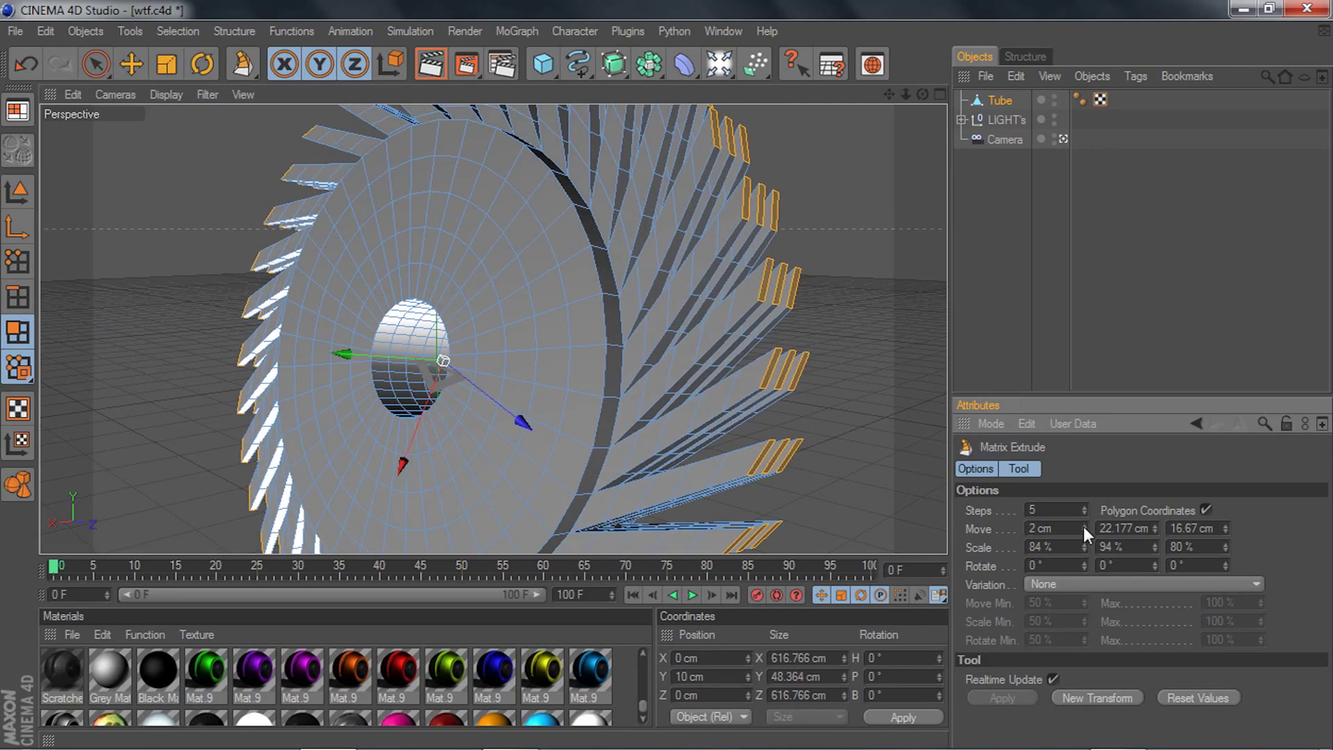
- Set the Matrix Extrude Y move to 2 cm and the Z move to 11.67 cm
mouse_move(1156, 527)
left_mouse_down()
mouse_move(1156, 514)
mouse_move(1155, 542)
left_mouse_up()
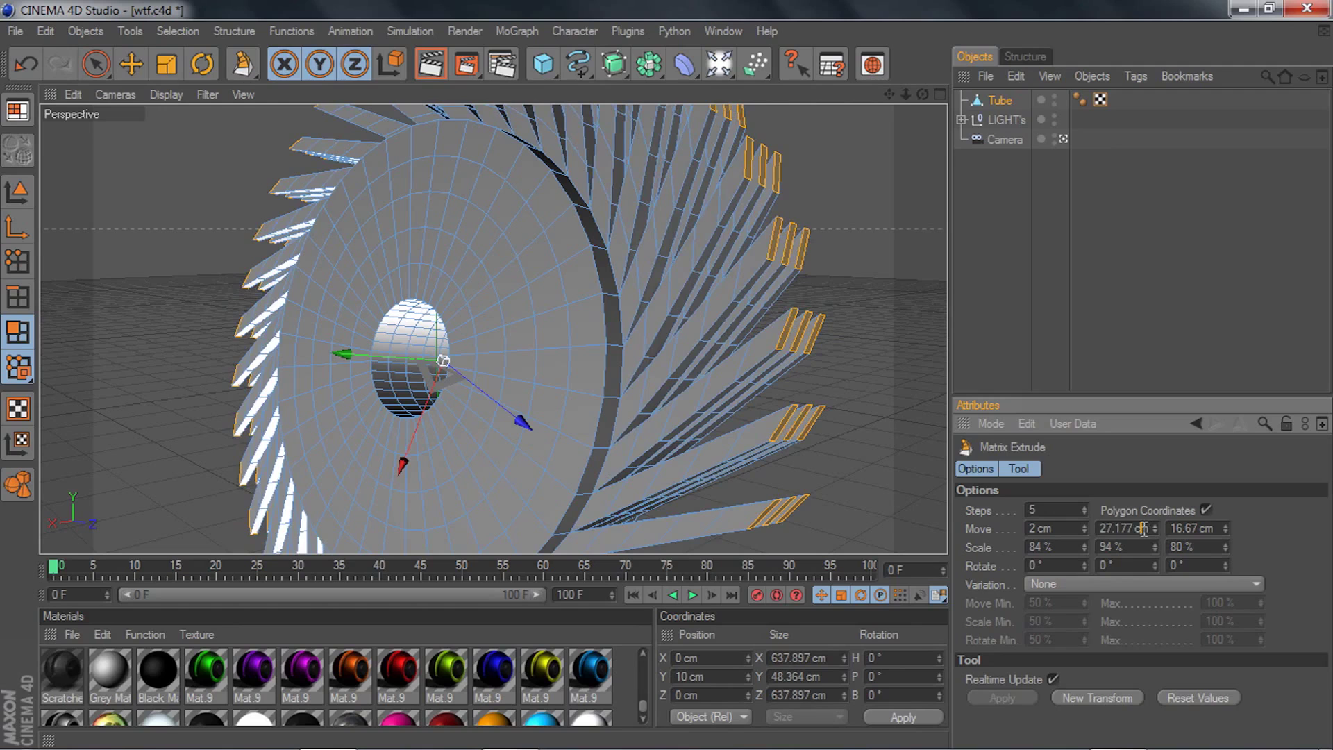
key("Return")
scroll(892, 256, "down", 2)
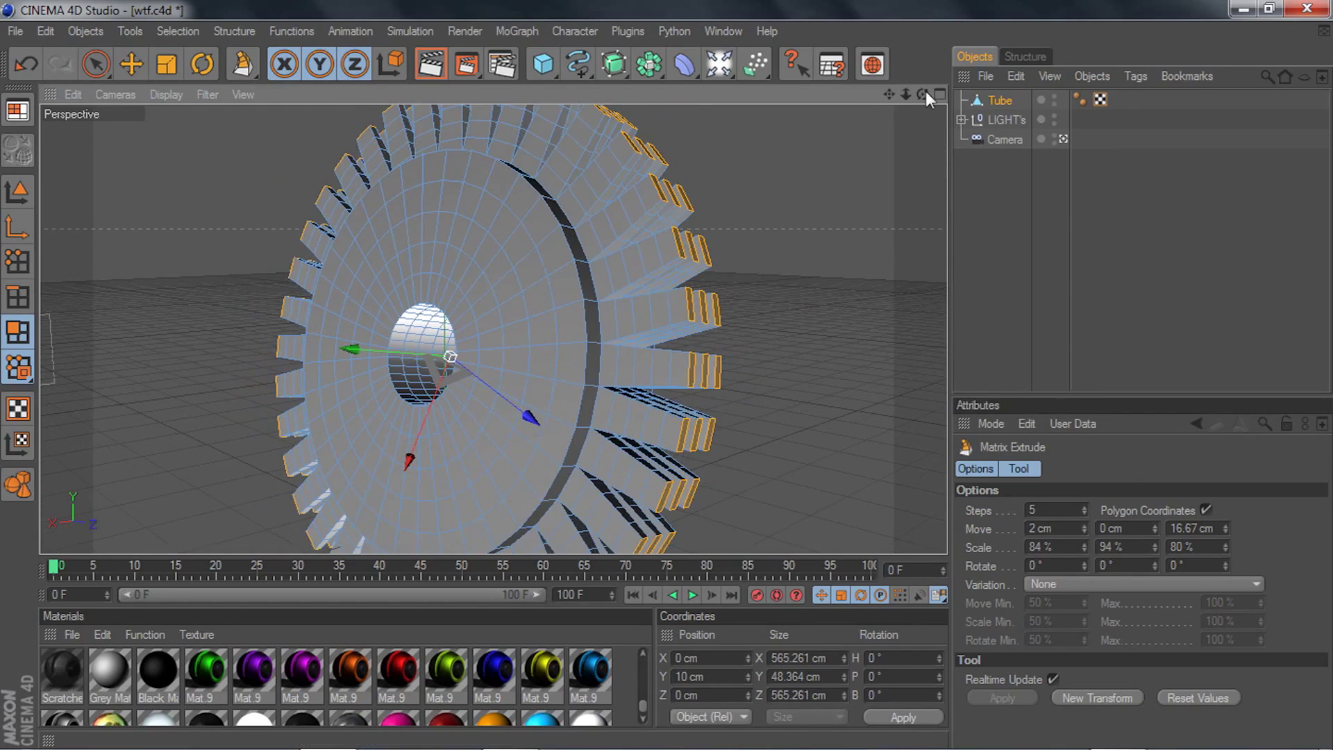
left_click_drag(925, 92, 945, 91)
left_click_drag(1156, 525, 1225, 526)
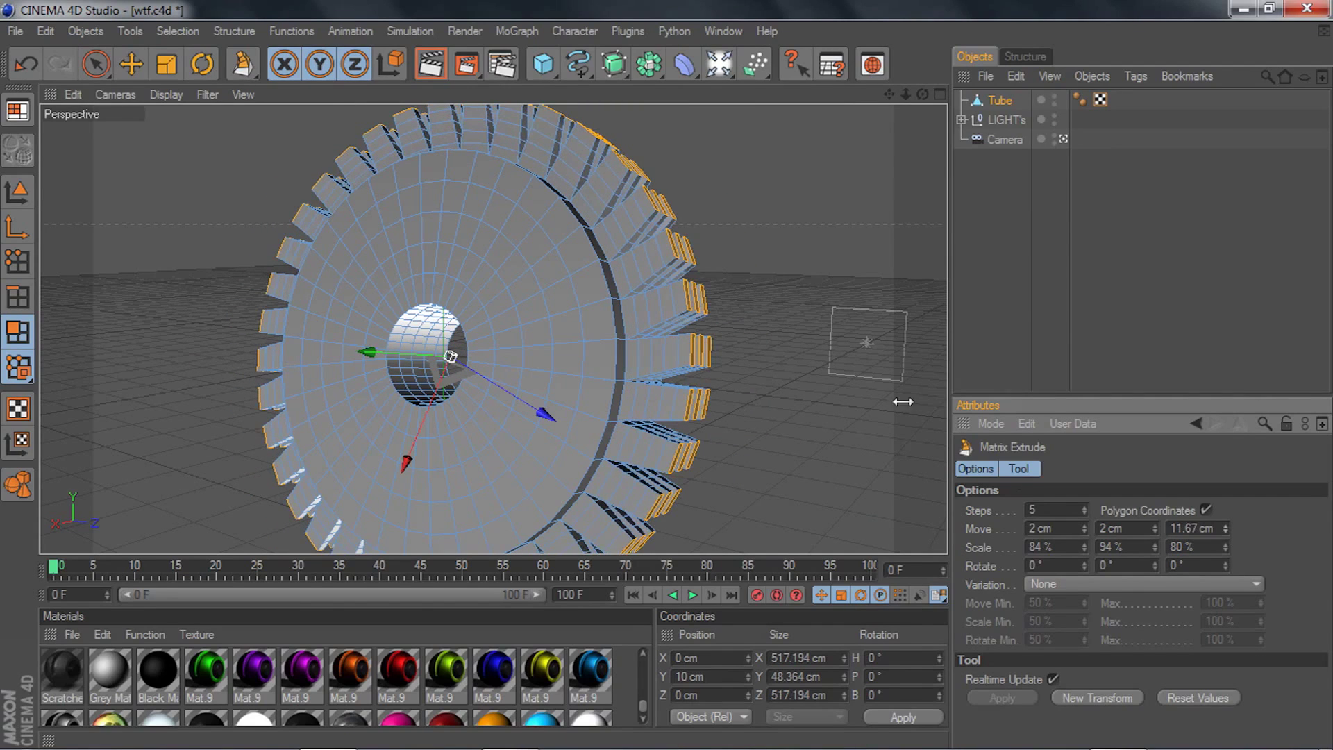
scroll(832, 307, "up", 2)
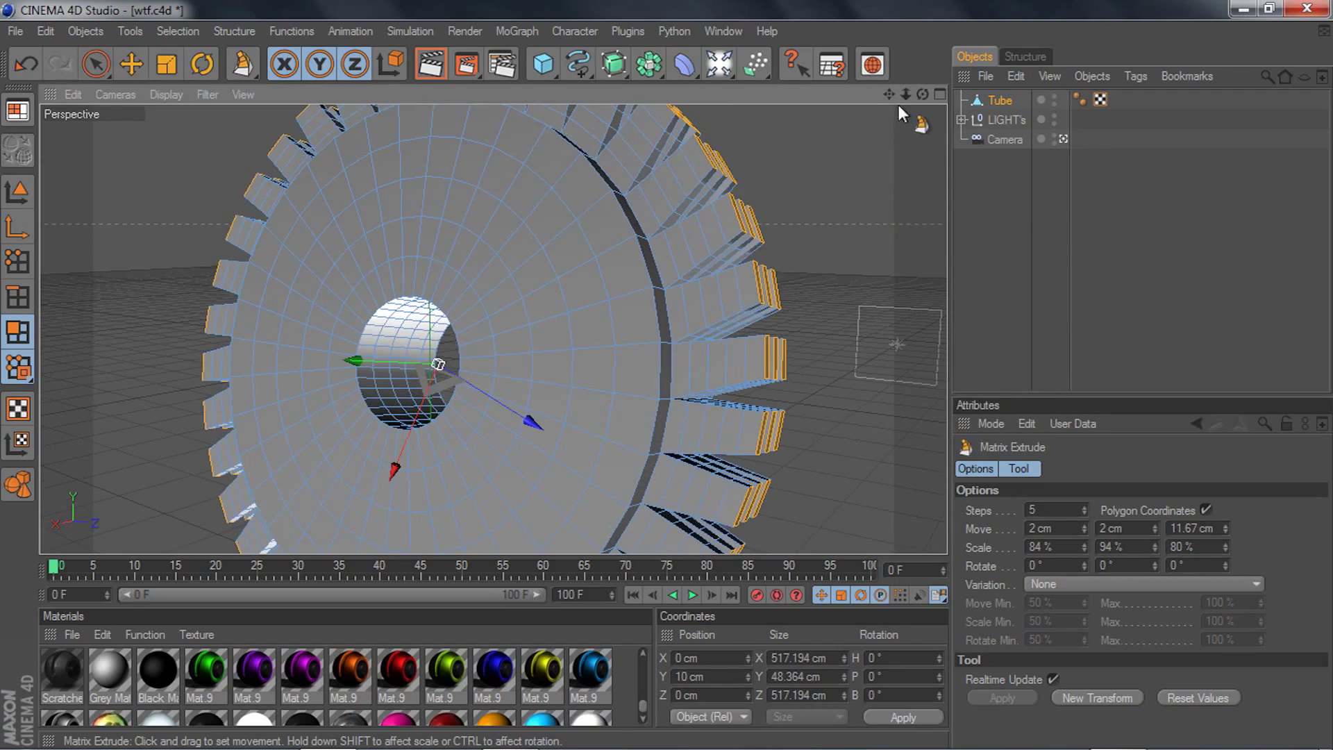
left_click_drag(922, 94, 972, 96)
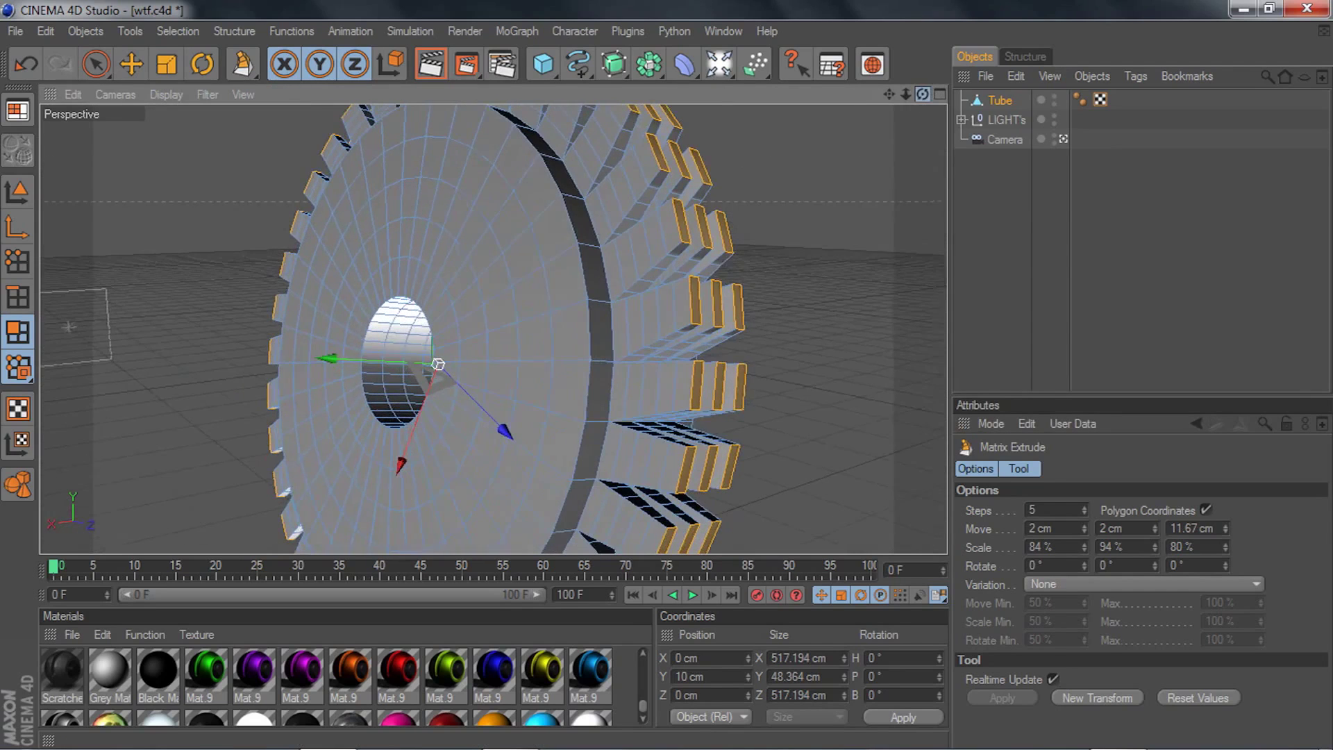
- Set the first two Matrix Extrude scale values to 92% and 86%, then undo the extrusion
right_click(845, 232)
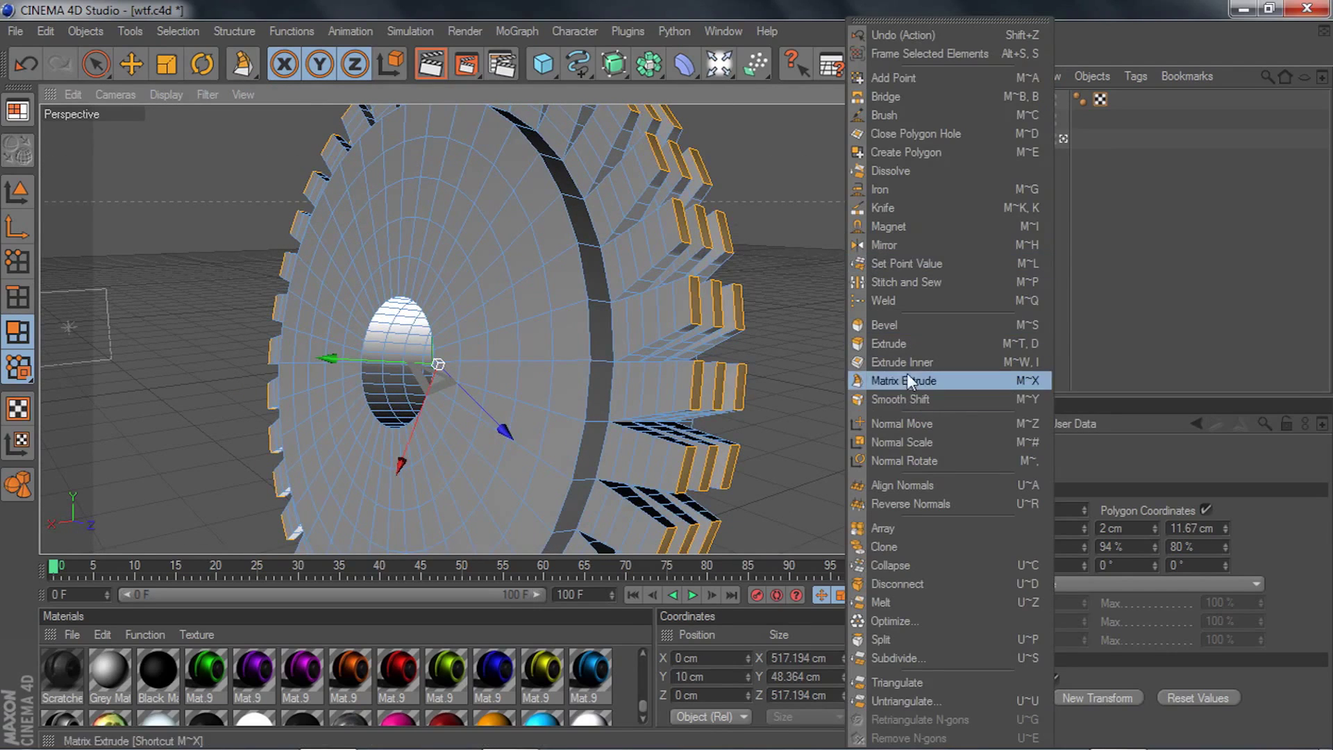
left_click(794, 277)
mouse_move(922, 93)
left_mouse_down()
mouse_move(922, 106)
mouse_move(922, 69)
mouse_move(924, 98)
left_mouse_up()
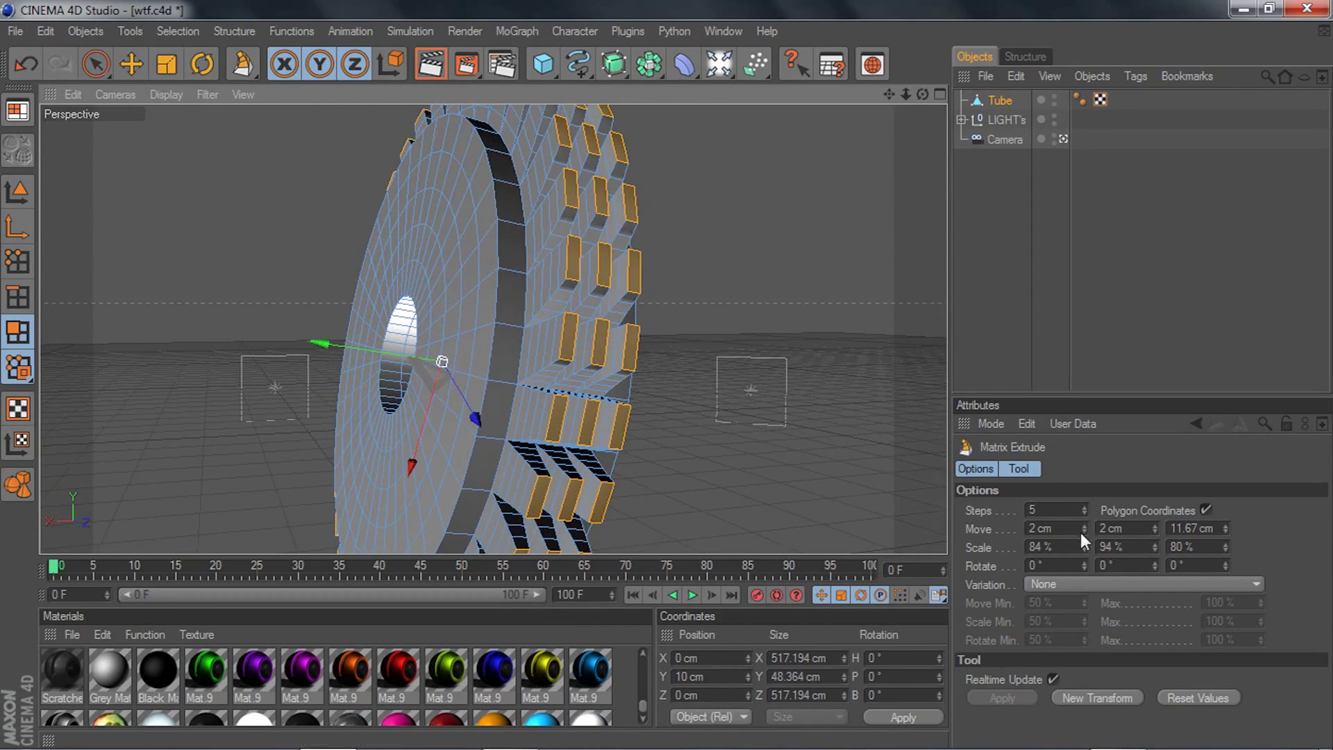
left_click_drag(1084, 547, 1155, 542)
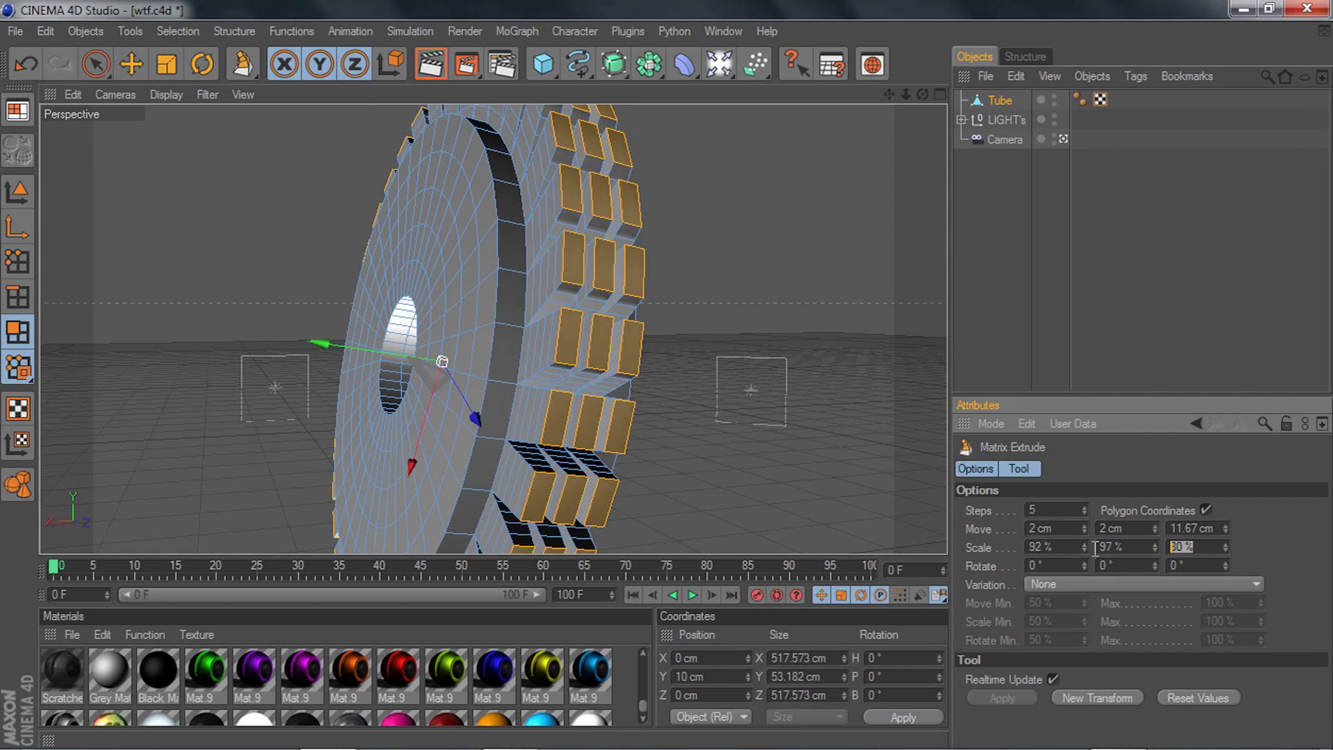
left_click_drag(1155, 547, 1154, 563)
key("ctrl+z")
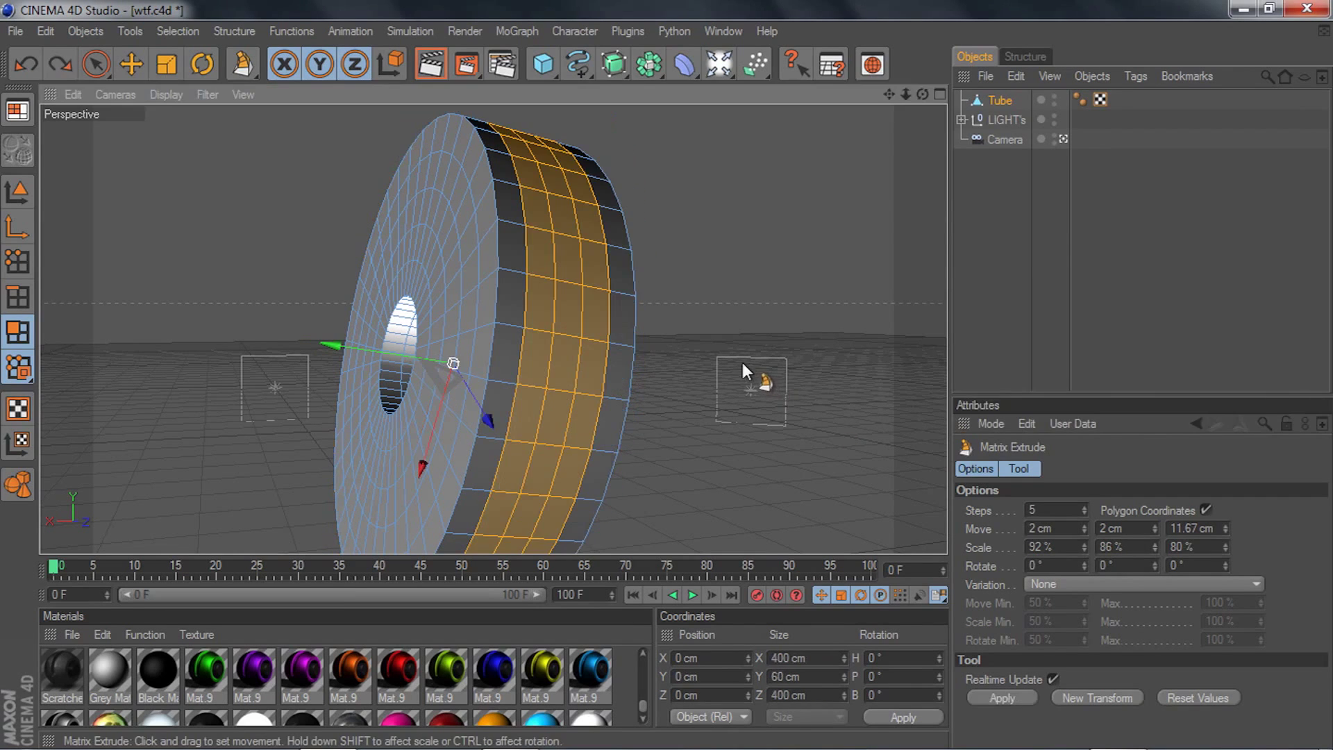
- Try a Smooth Shift on the three selected rim loops and undo it
right_click(732, 303)
left_click(786, 404)
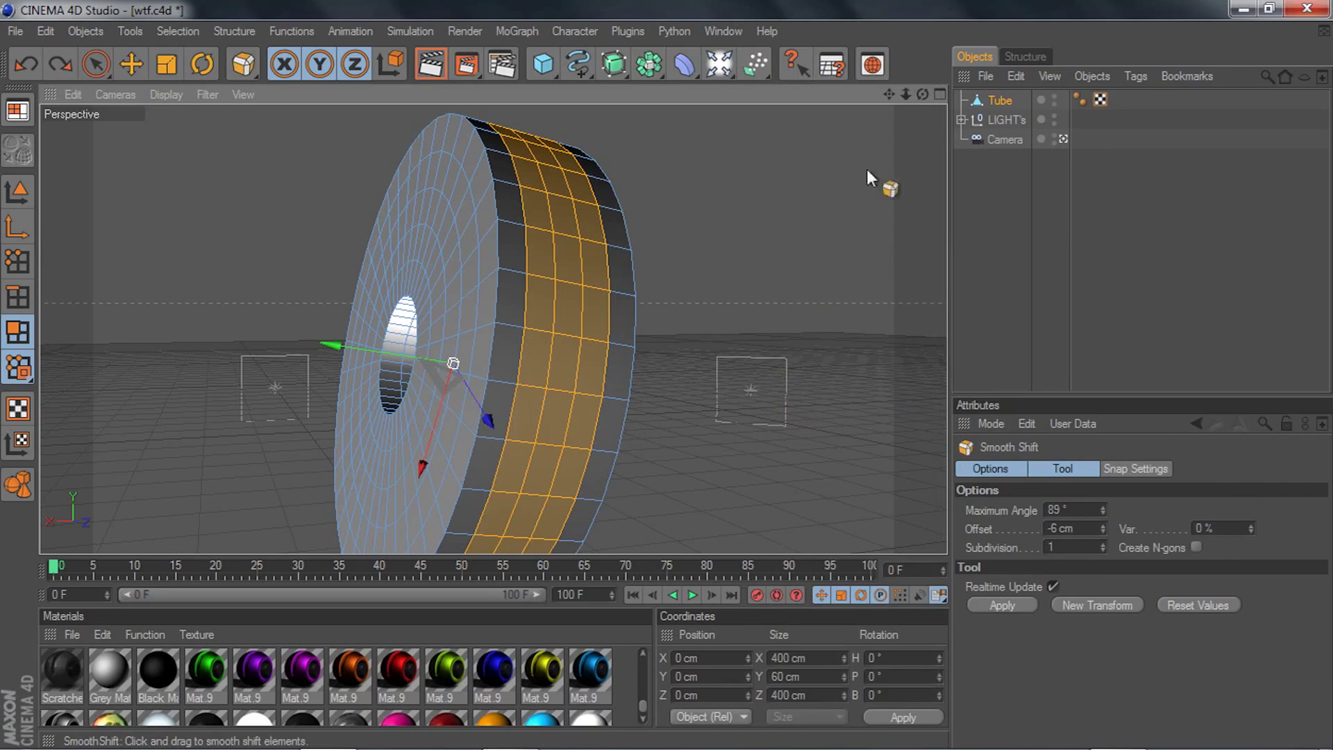
left_click_drag(921, 96, 962, 89)
right_click(823, 207)
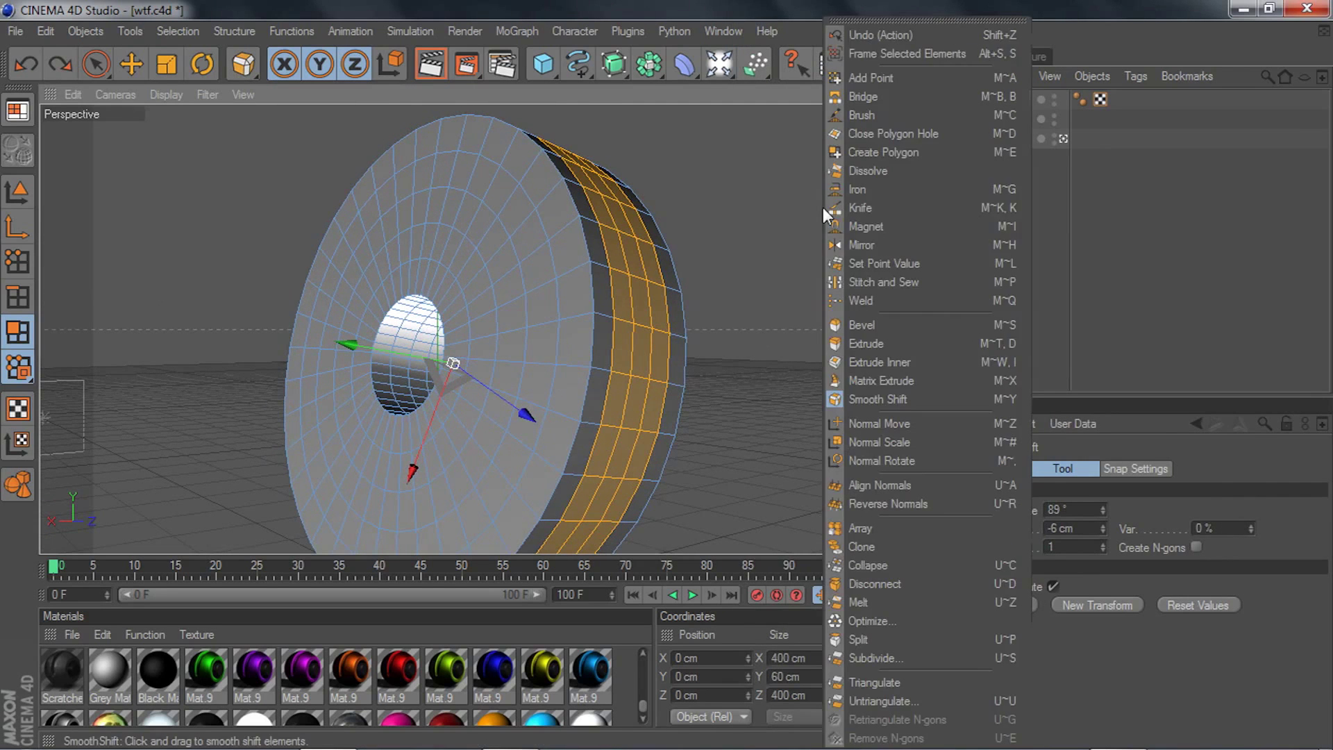
left_click(861, 398)
left_click_drag(780, 310, 703, 310)
- Try extruding the selected rim loops twice with the regular Extrude tool, undoing each extrusion
right_click(793, 283)
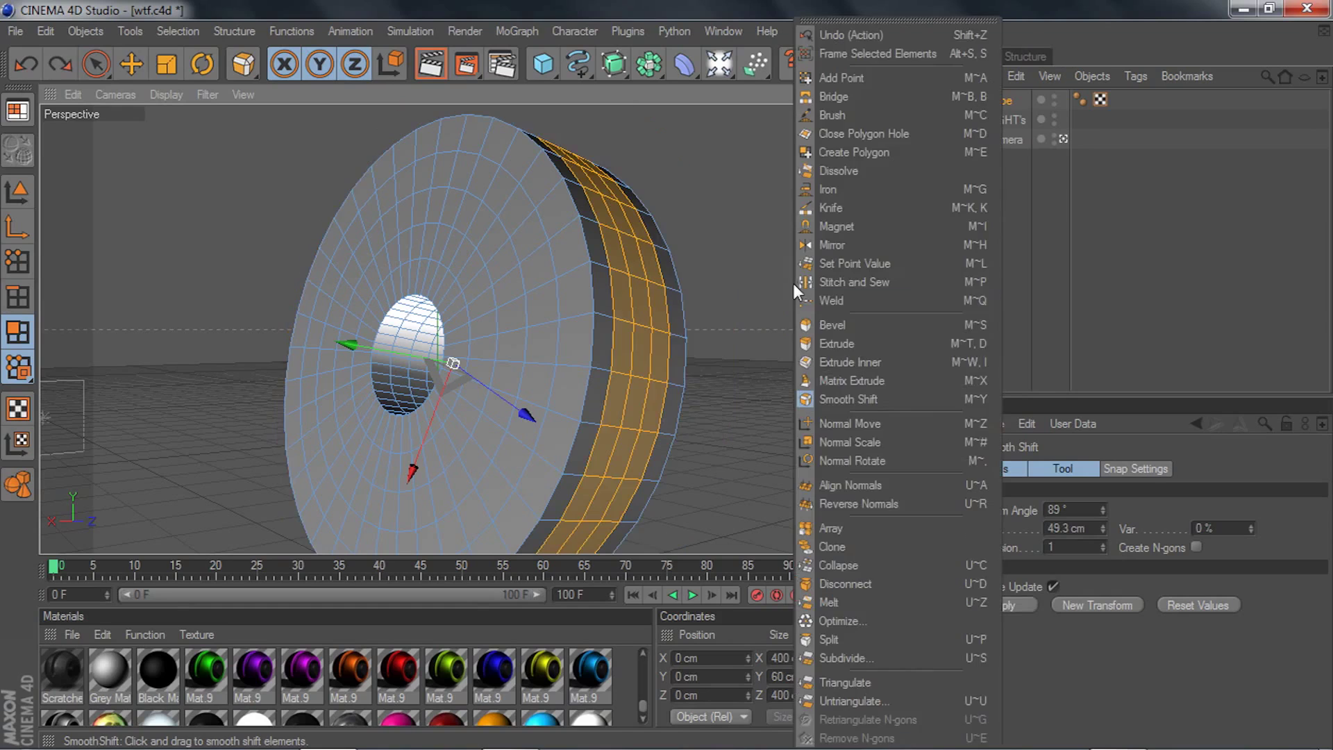
left_click(833, 343)
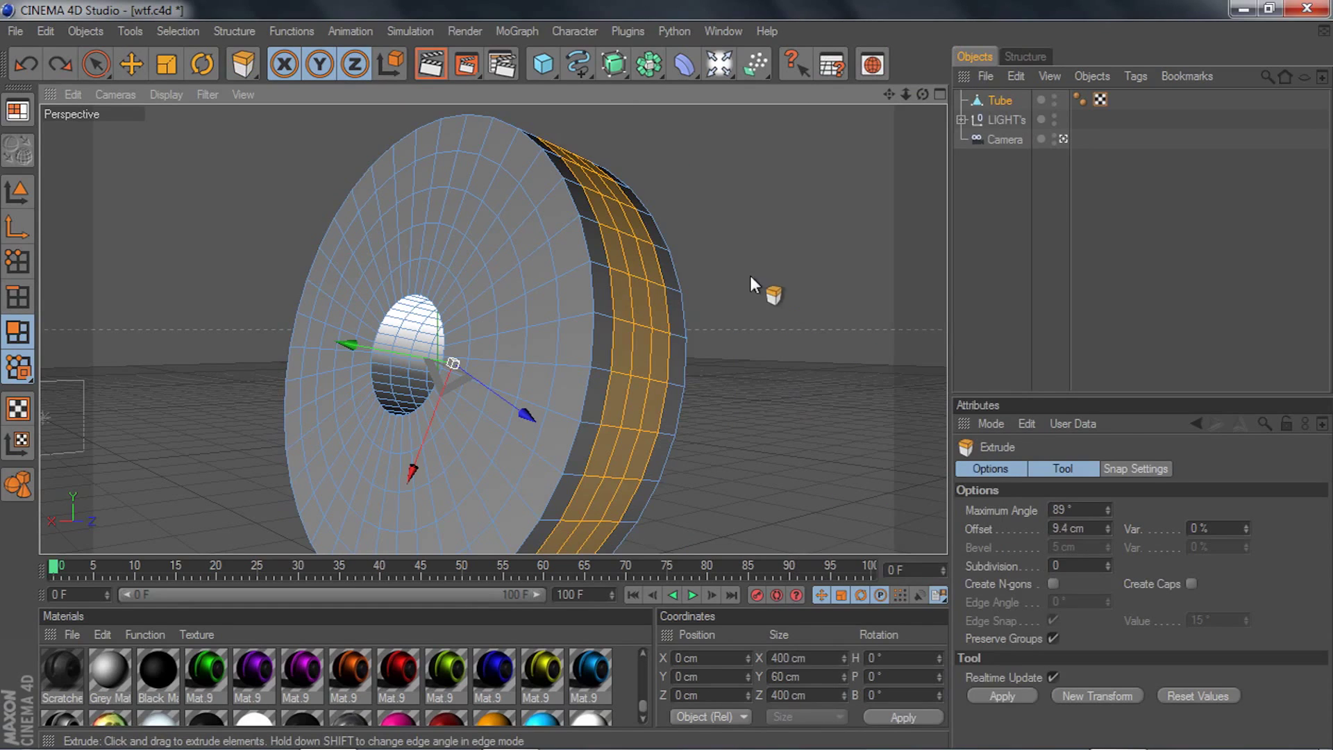
left_click_drag(750, 275, 778, 275)
key("ctrl+z")
right_click(765, 276)
left_click(804, 342)
left_click_drag(804, 343, 807, 343)
left_click_drag(687, 307, 731, 290)
key("ctrl+z")
- Smooth Shift the selected rim loops outward by about 49.3 cm, then undo it
right_click(776, 346)
left_click(801, 398)
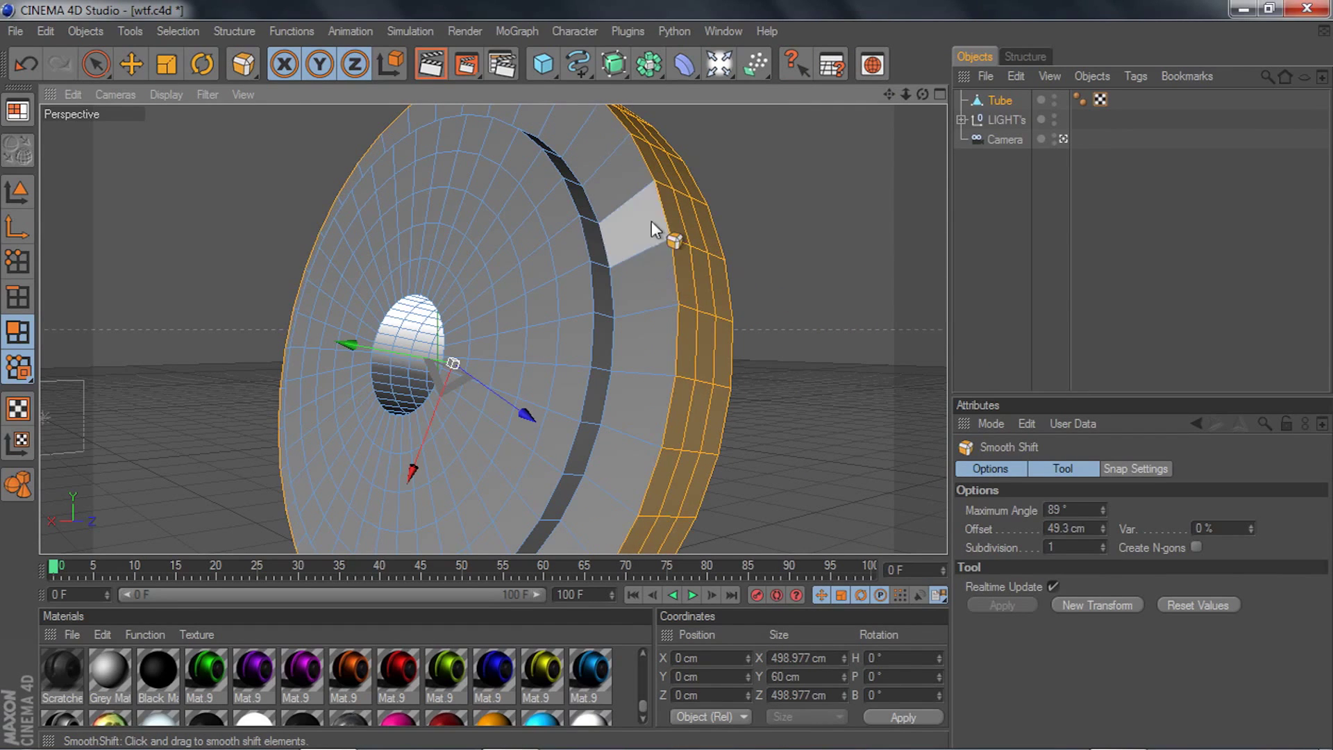
key("ctrl+z")
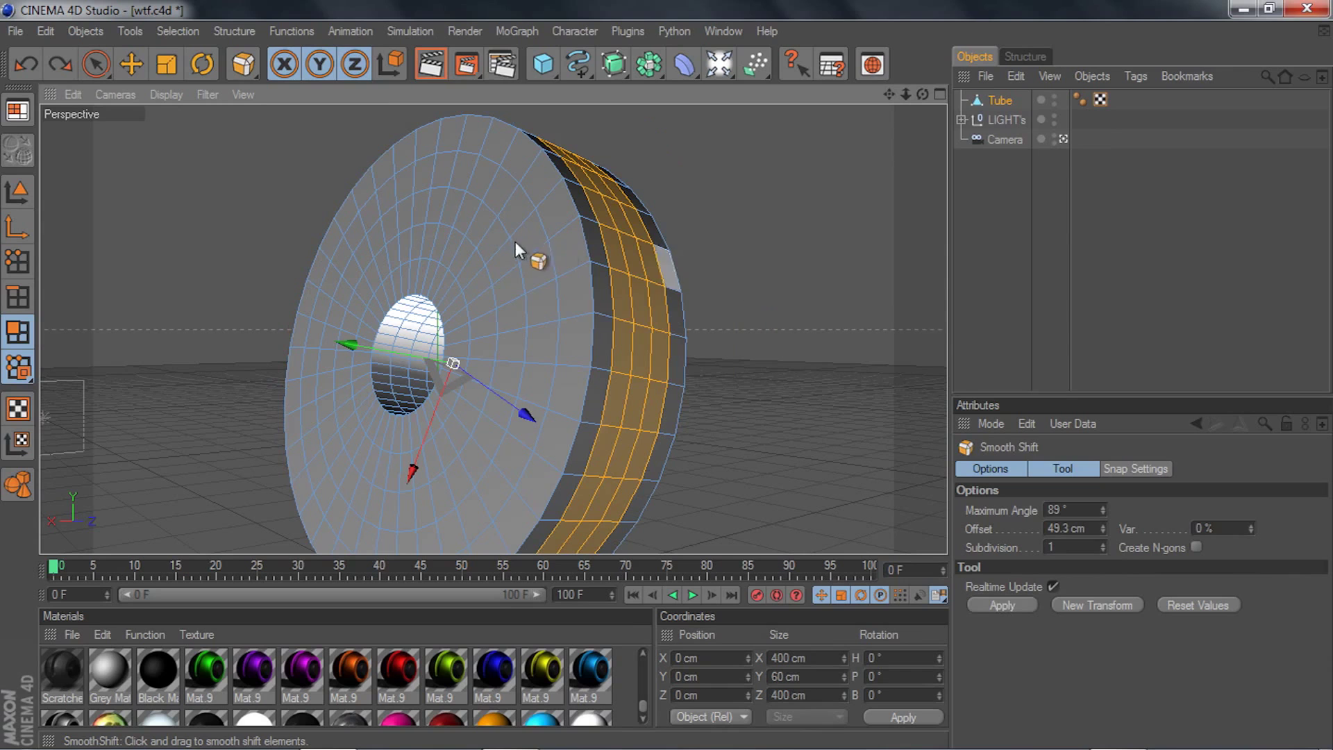
- Extrude the selected rim loops outward by about 47.6 cm
right_click(772, 308)
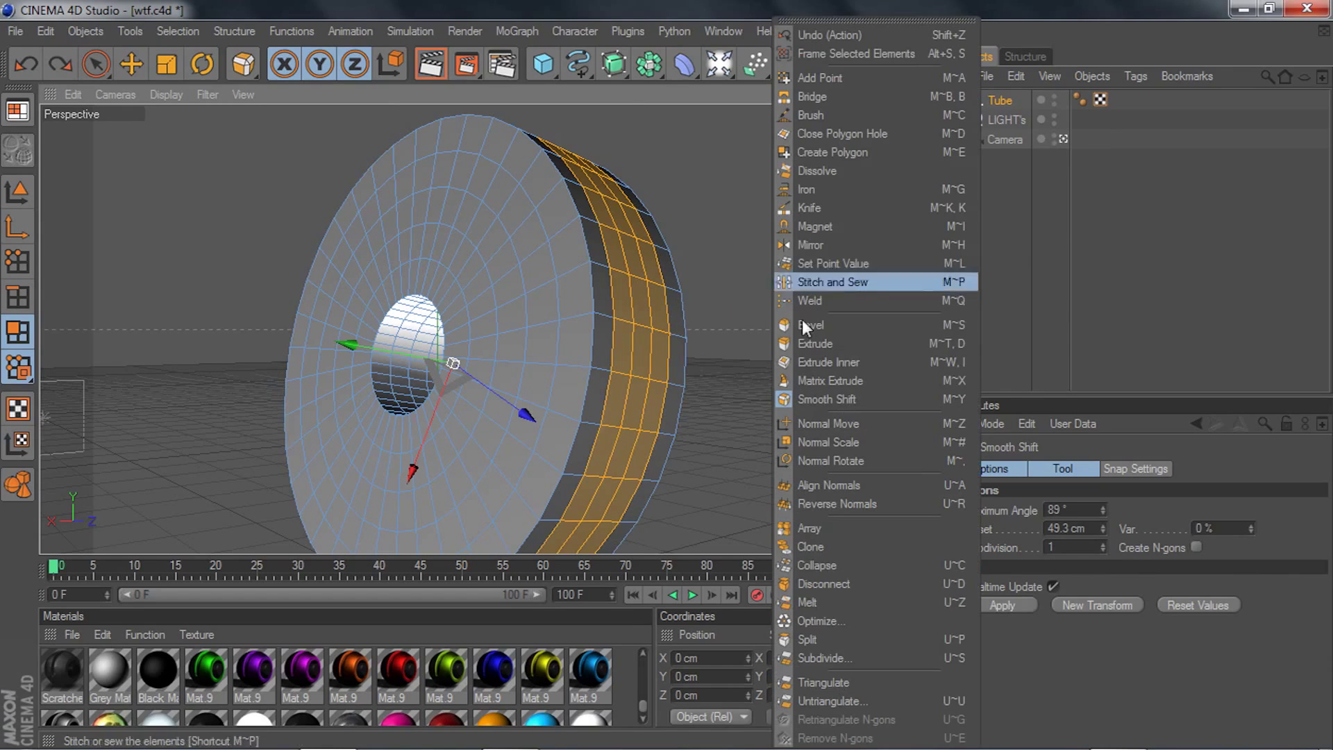
left_click(815, 345)
left_click_drag(735, 312, 780, 303)
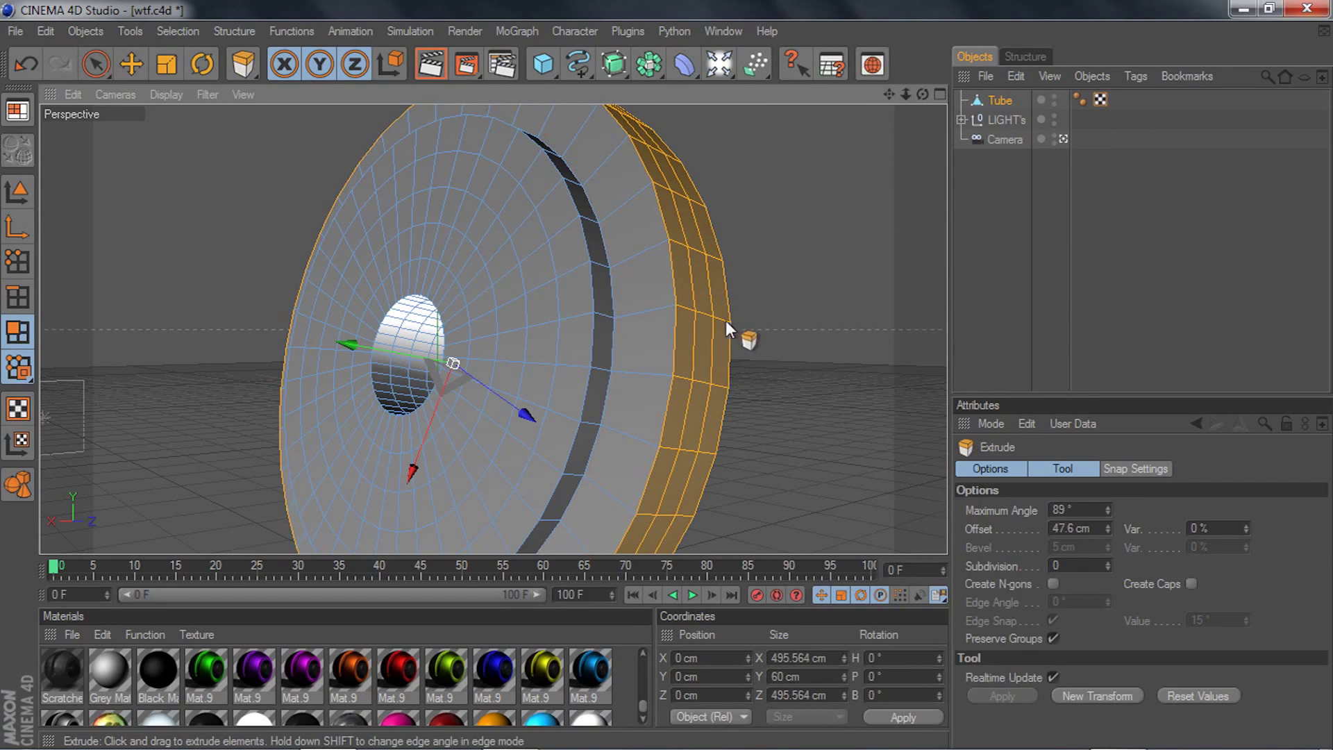
- Add the extrusion's side wall loop and the adjacent narrow rim loop to the loop selection
key("u")
key("l")
left_click(642, 253, "shift")
left_click(597, 268, "shift")
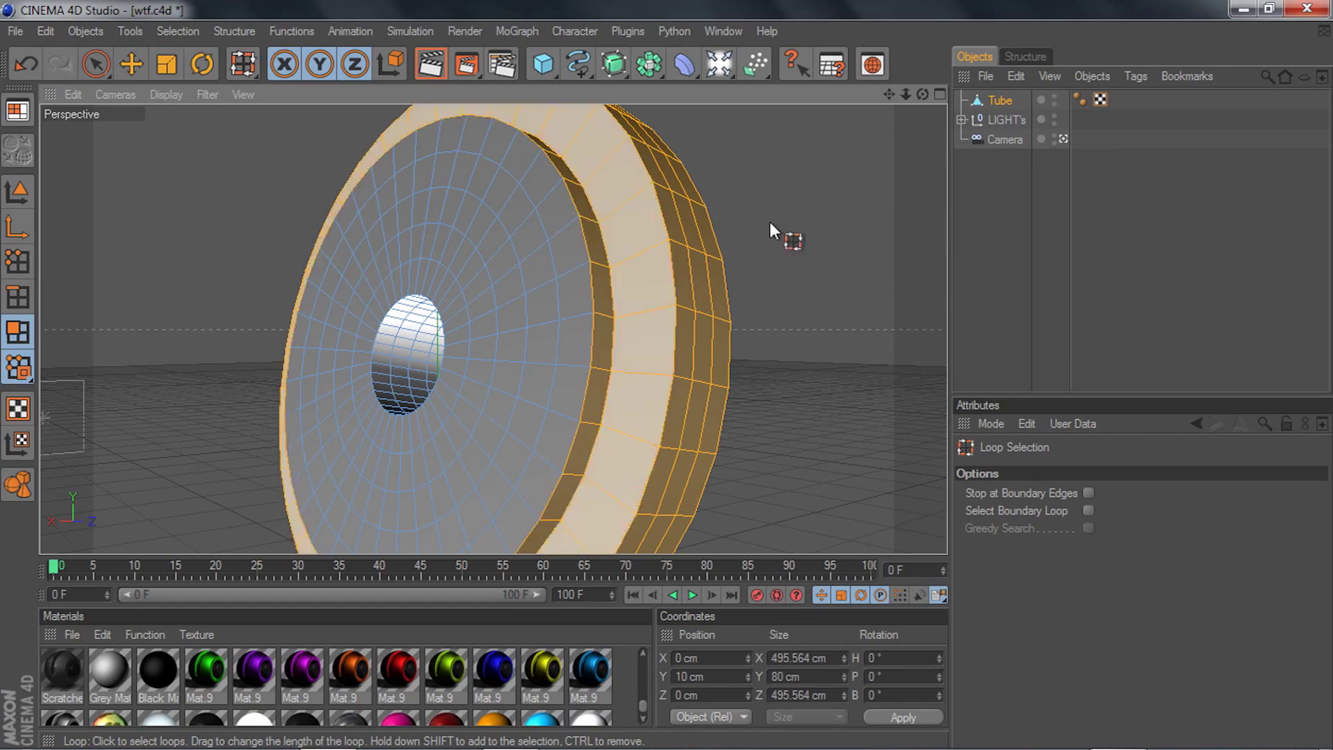
left_click(714, 256, "shift")
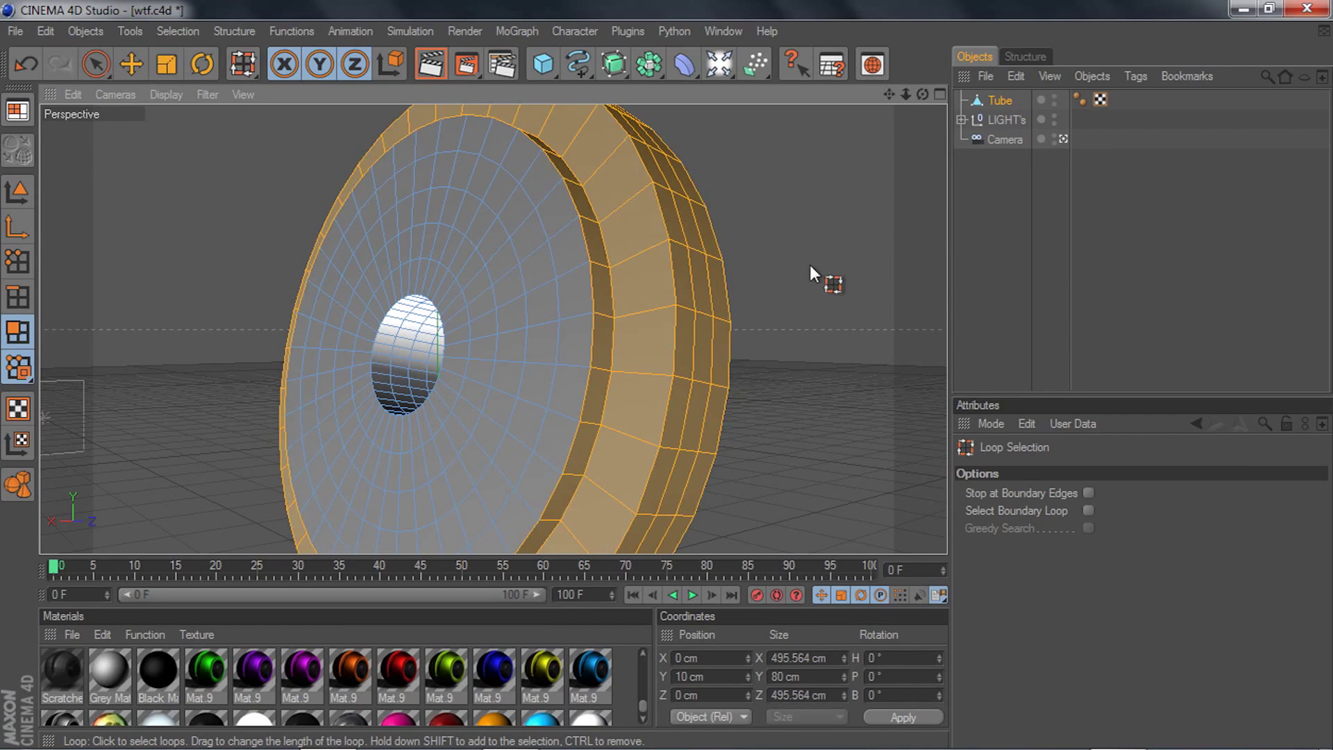
right_click(809, 264)
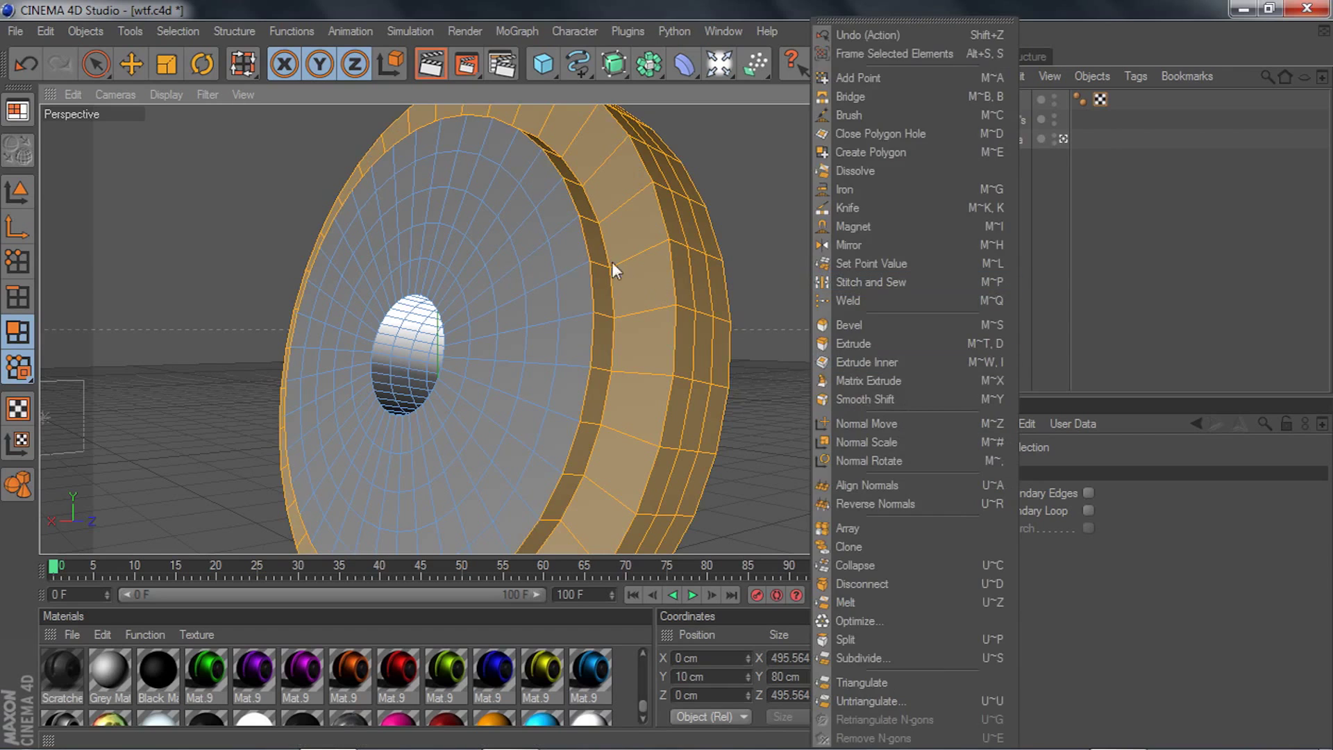
key("u")
key("l")
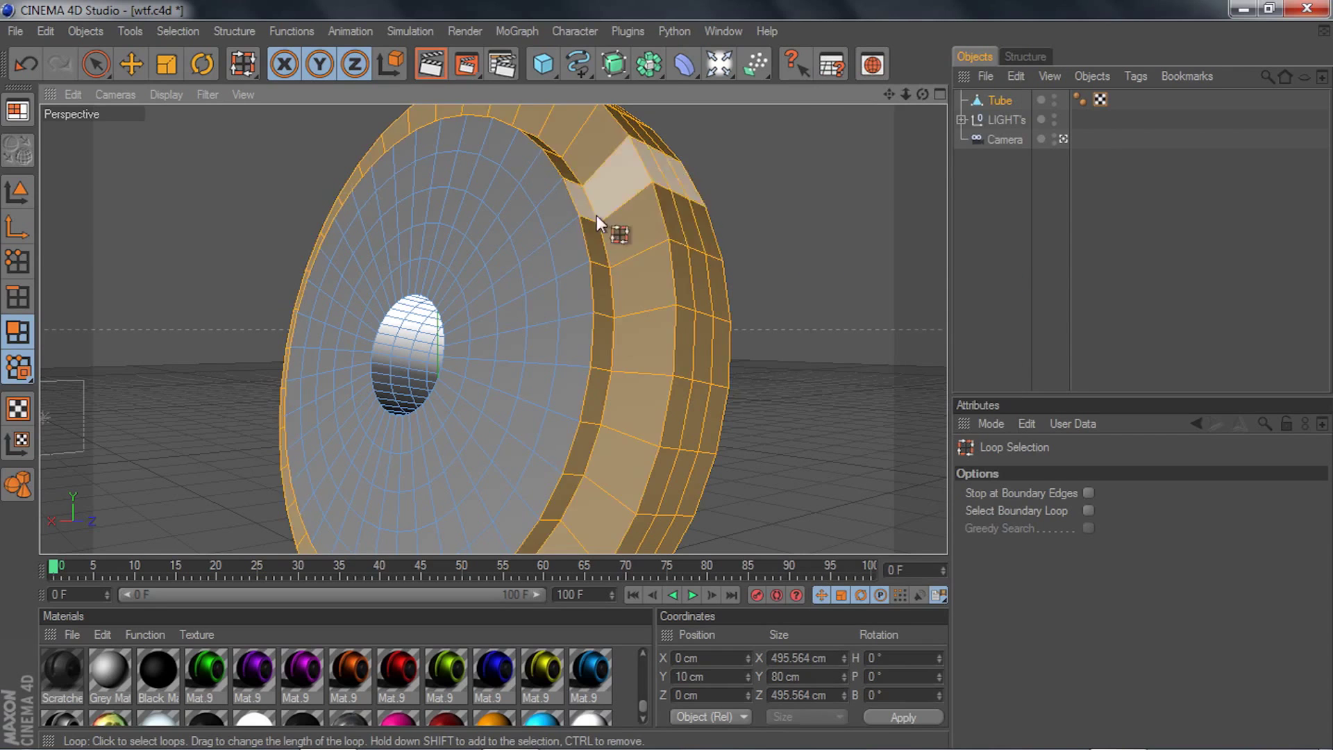
left_click_drag(922, 95, 611, 102)
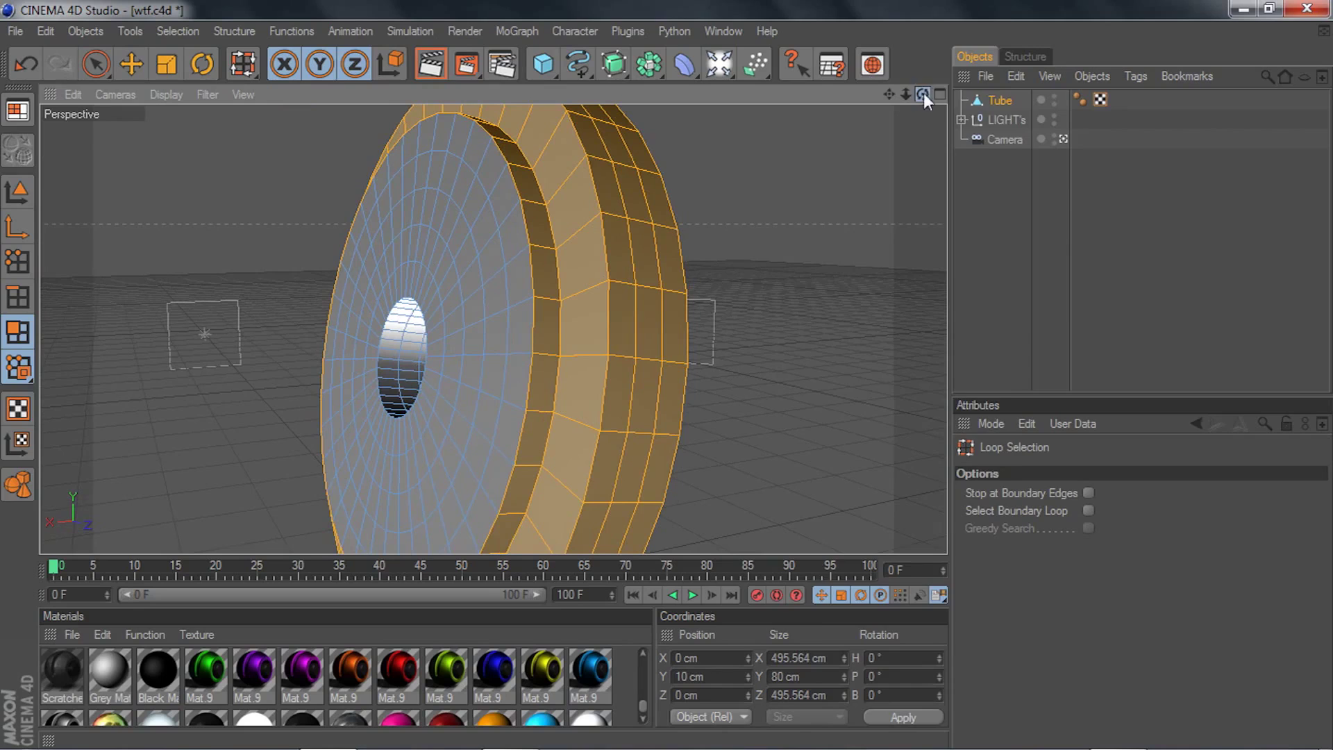
- Extrude the enlarged rim selection by about 96.7 cm and undo the extrusion
right_click(805, 223)
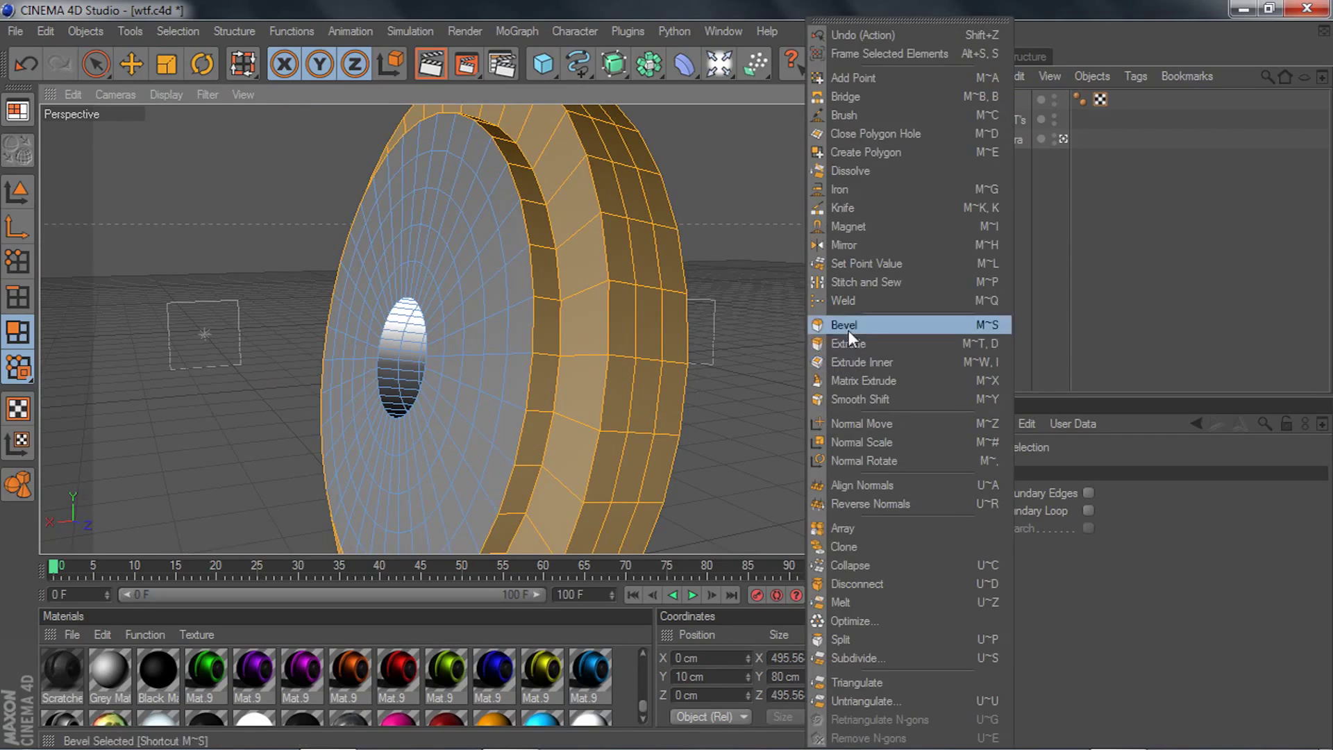
left_click(846, 343)
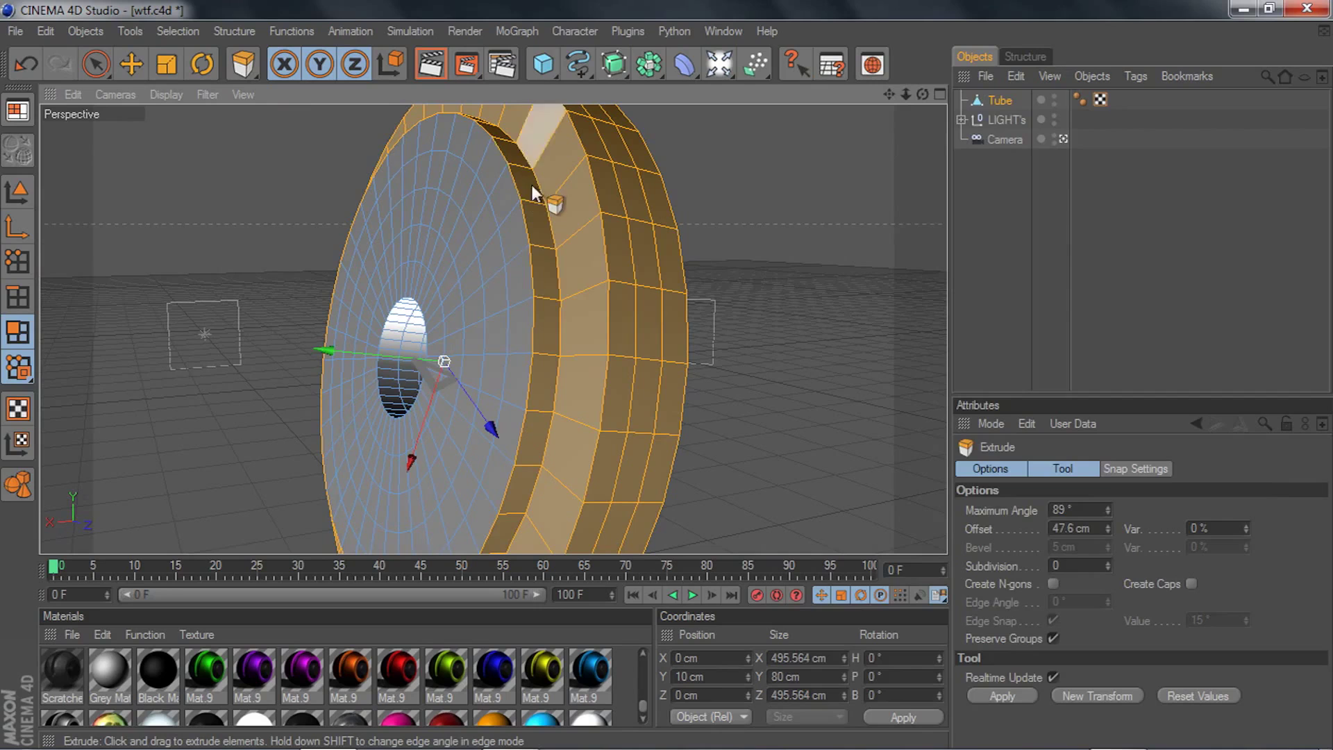
left_click_drag(723, 273, 843, 272)
key("ctrl+z")
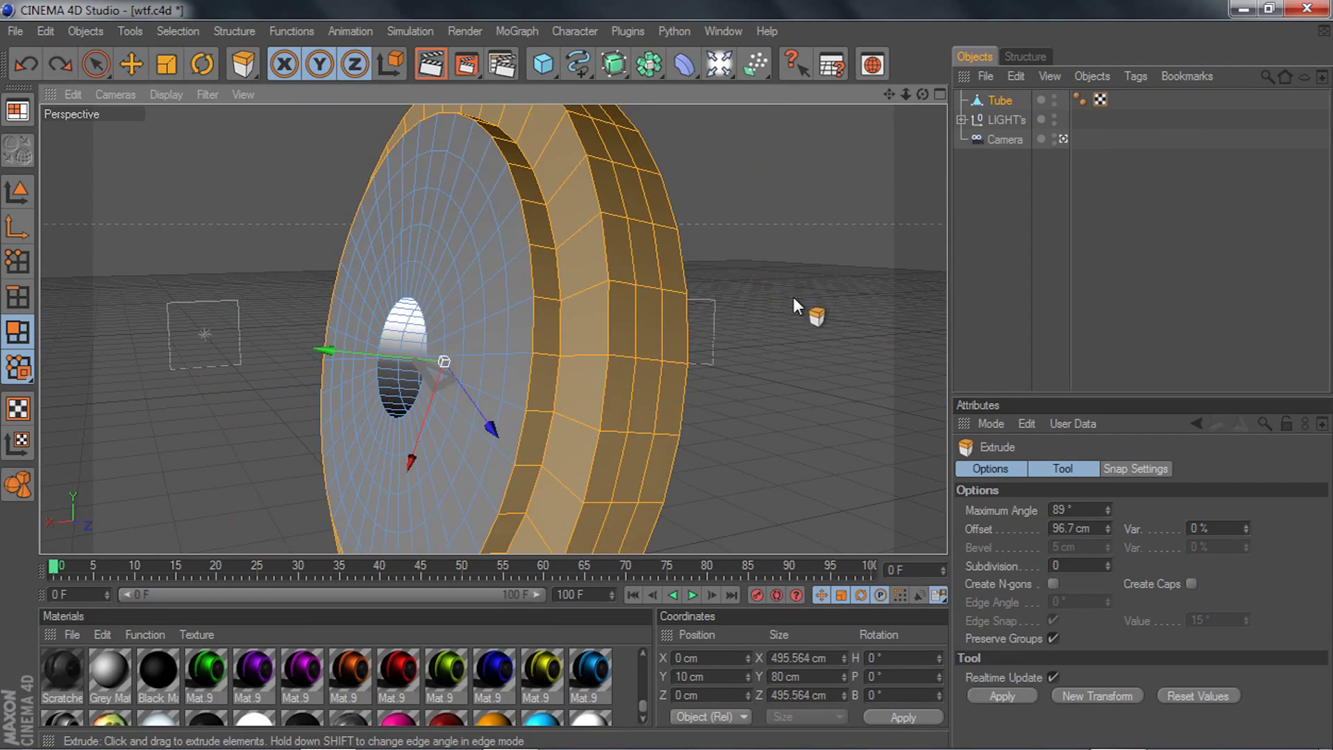
- Smooth Shift the enlarged rim selection by about 24.4 cm
right_click(794, 297)
left_click(848, 399)
scroll(727, 261, "down", 2)
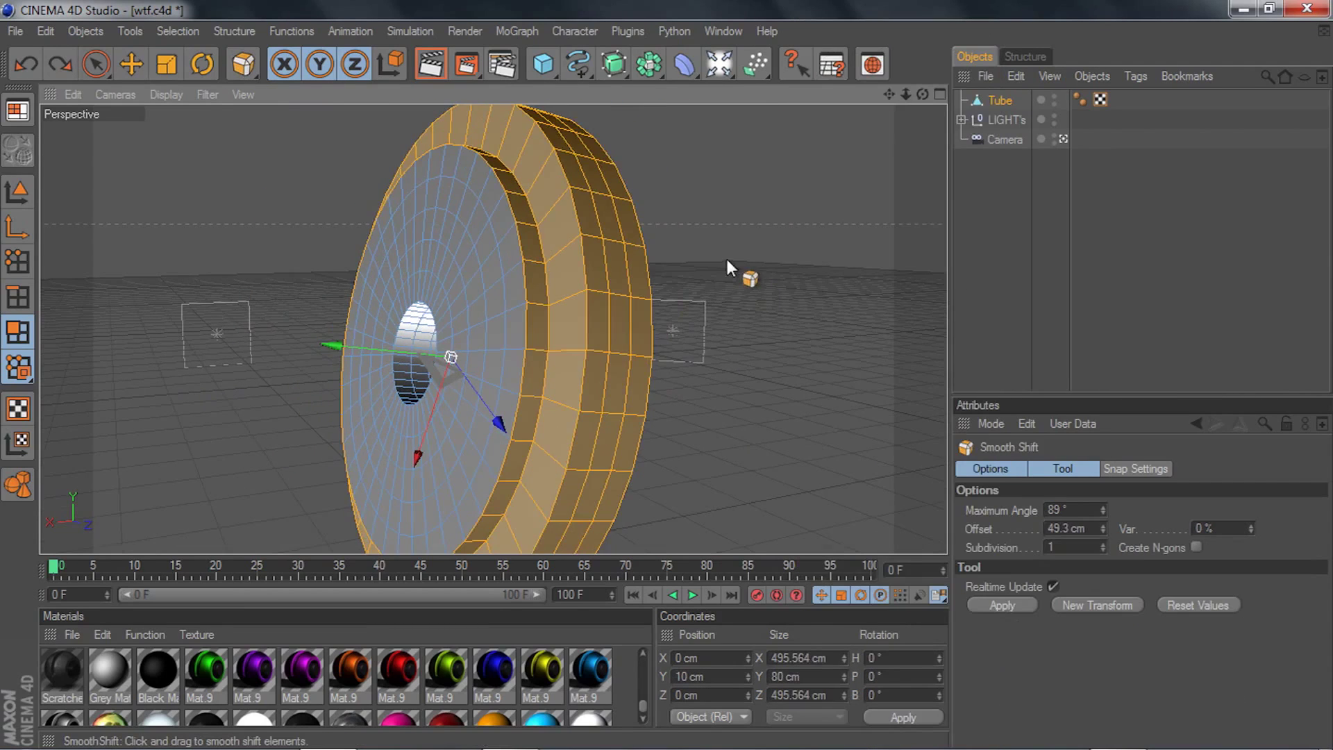
left_click_drag(726, 260, 811, 260)
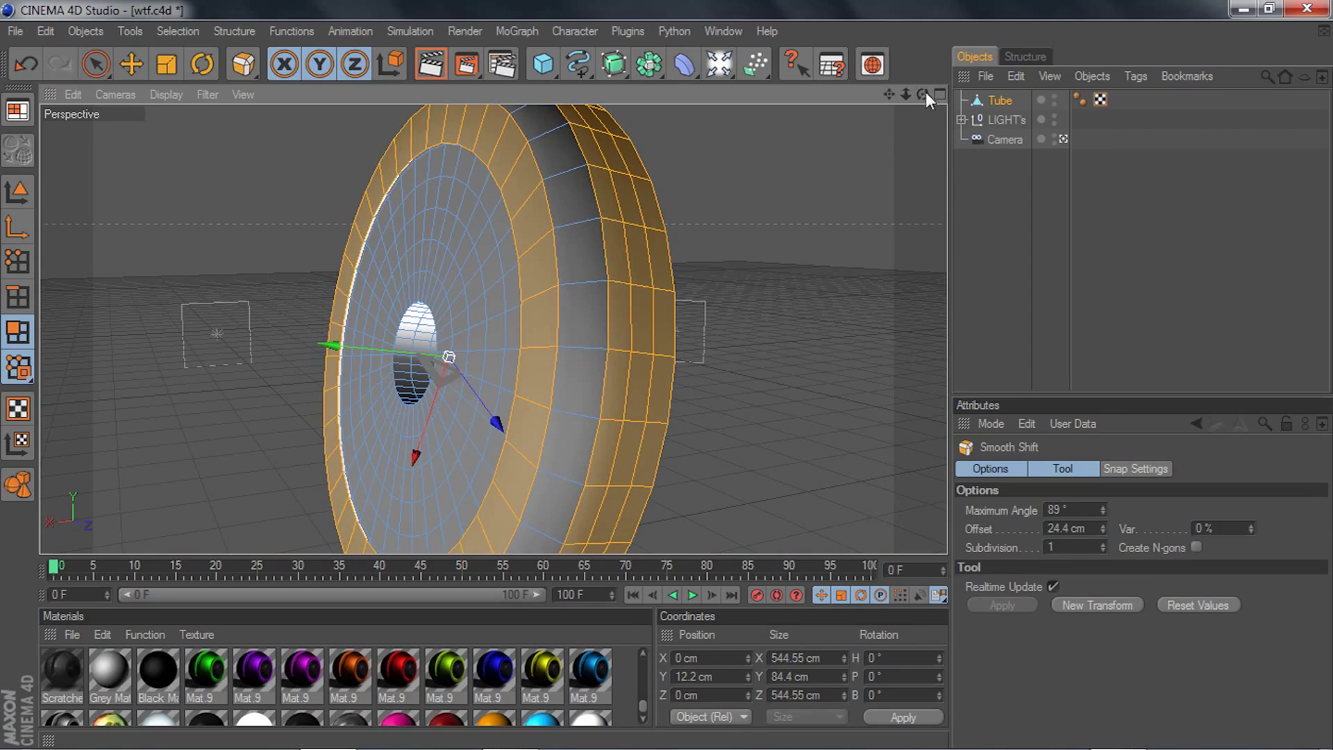
left_click_drag(923, 95, 777, 131)
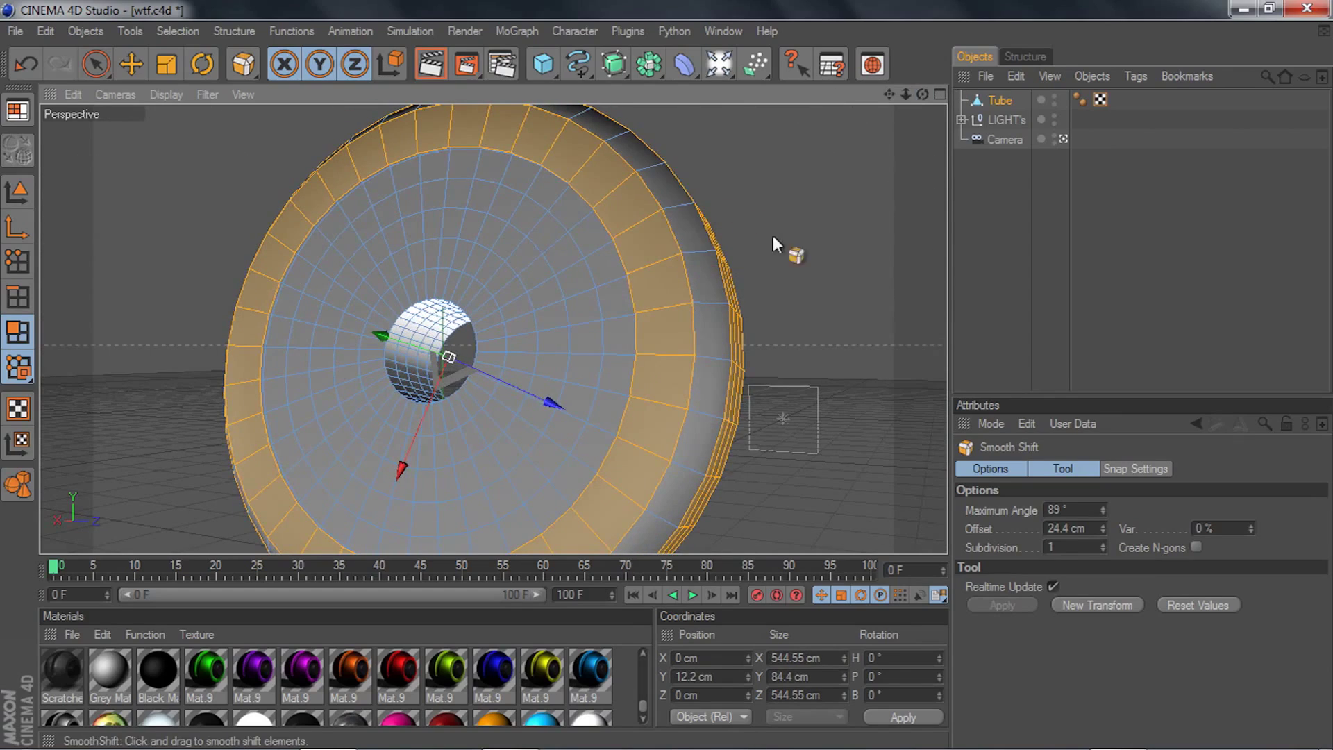
- Undo the last Smooth Shift
left_click_drag(923, 95, 787, 202)
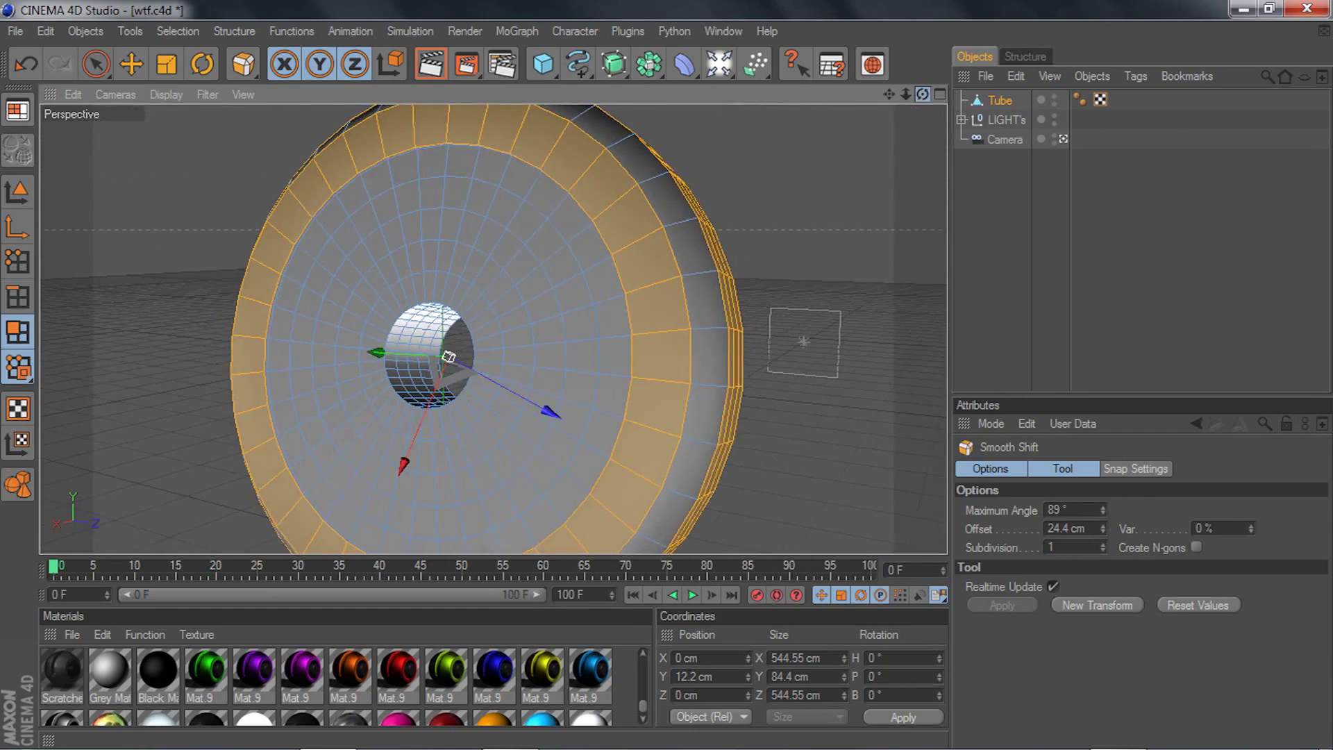
key("ctrl+z")
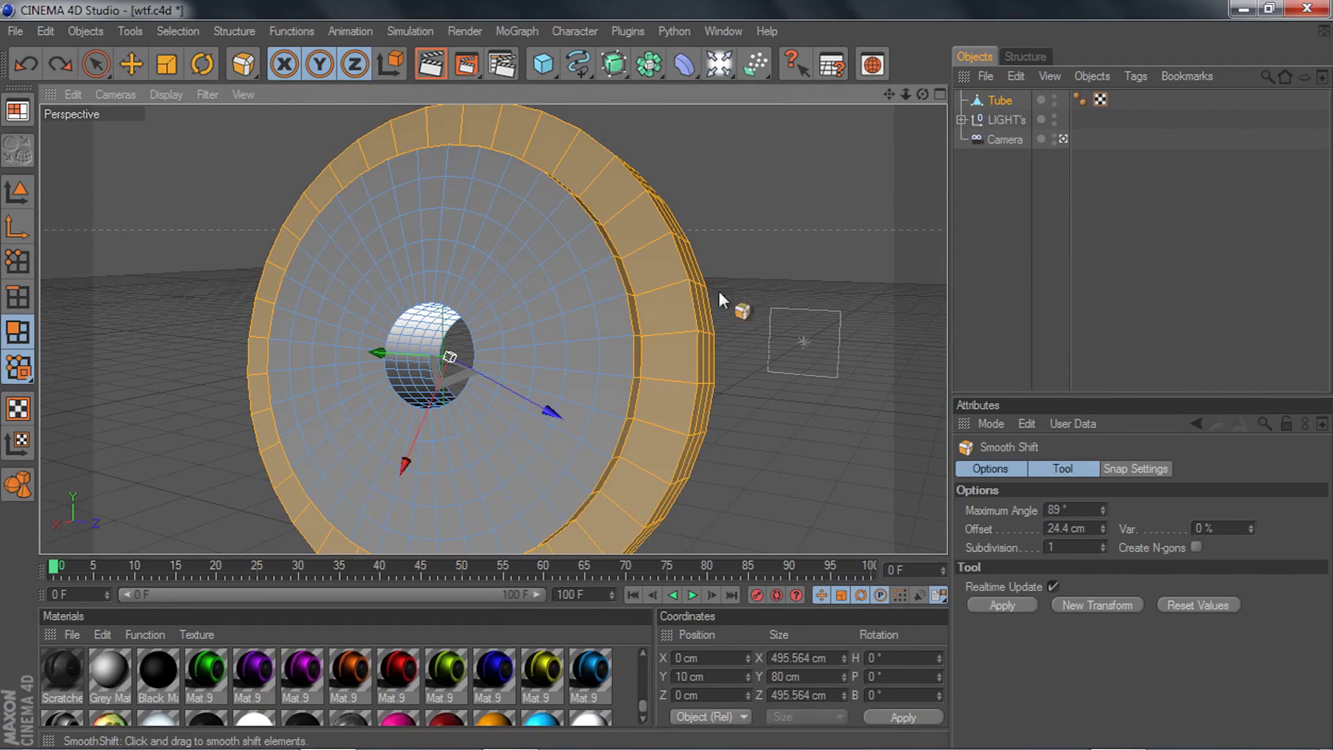
- Try a Smooth Shift of about 49.7 cm on the selection extended by the front disc's outermost ring loop, and undo the shift
key("u")
key("l")
left_click(611, 306, "shift")
right_click(770, 326)
left_click(823, 398)
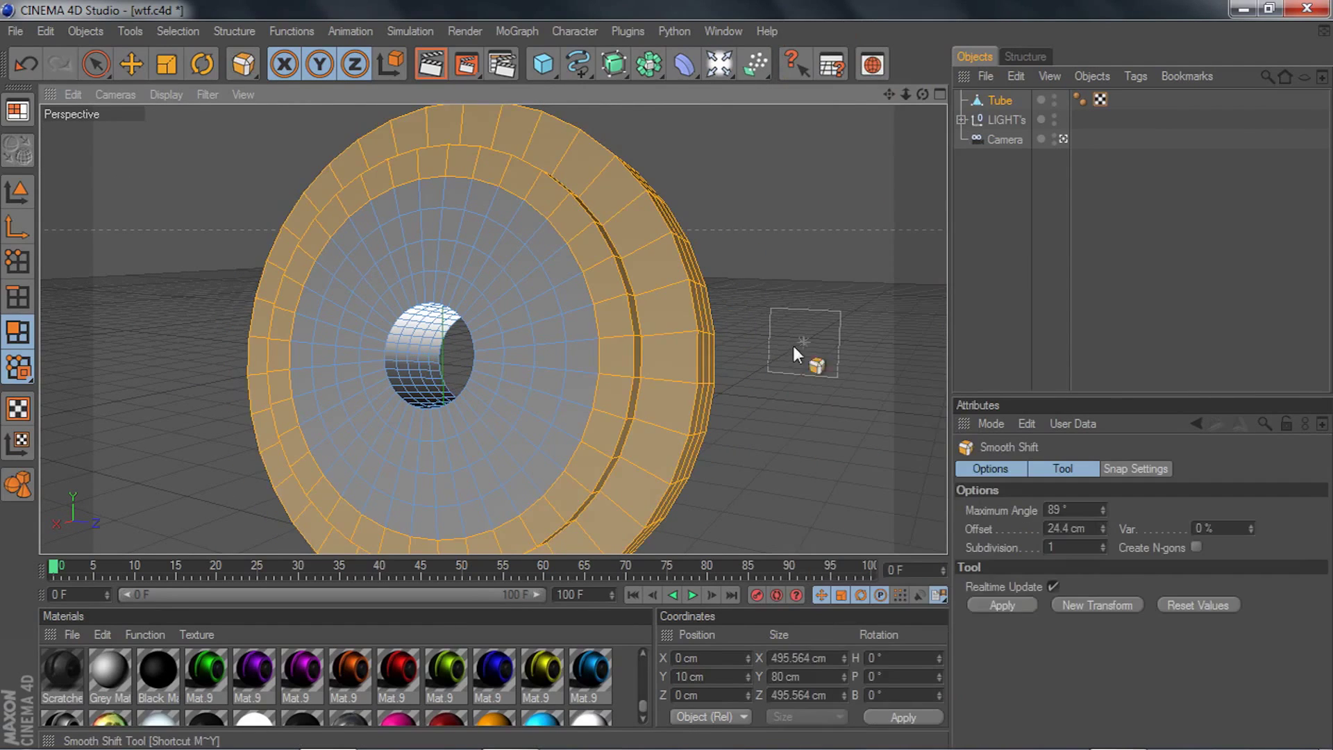
left_click_drag(794, 346, 868, 346)
key("ctrl+z")
scroll(777, 289, "up", 3)
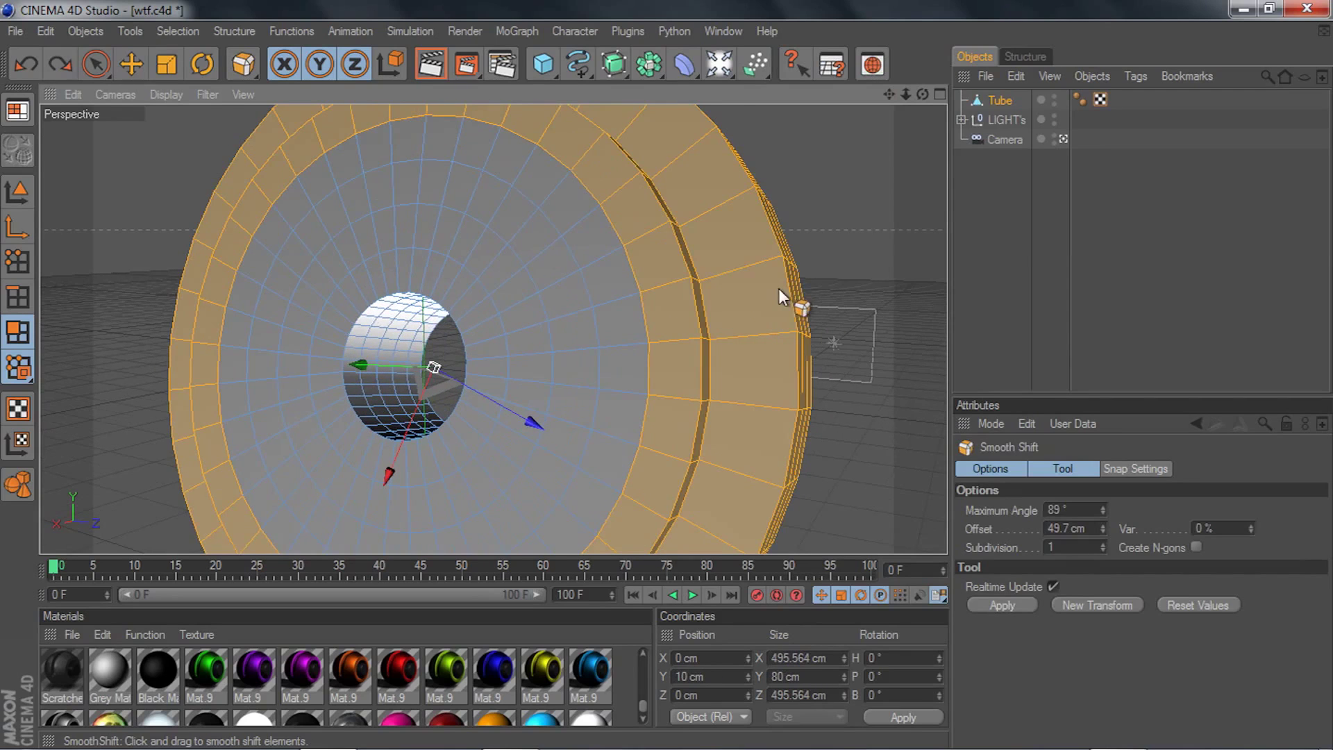
- Select only the extrusion's side wall loop and the adjacent outer rim loop
scroll(818, 256, "down", 2)
left_click_drag(922, 94, 763, 152)
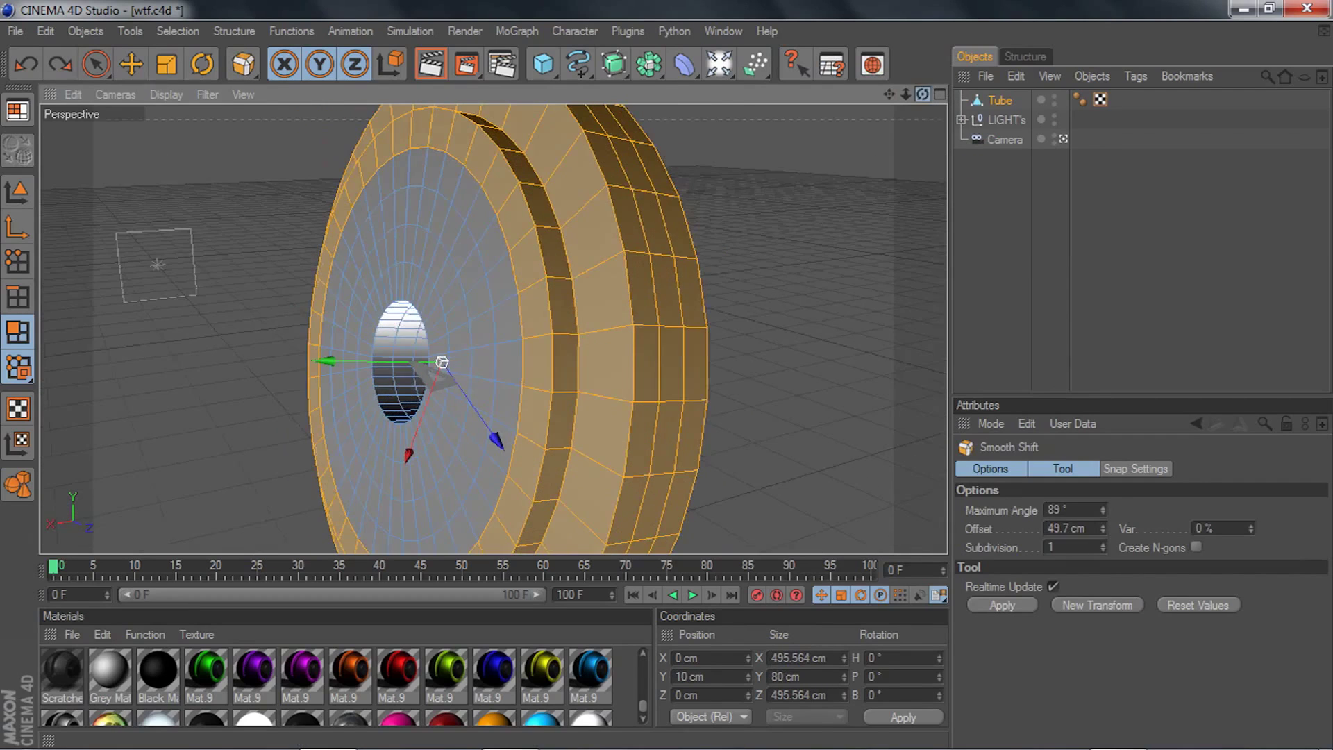
key("u")
key("l")
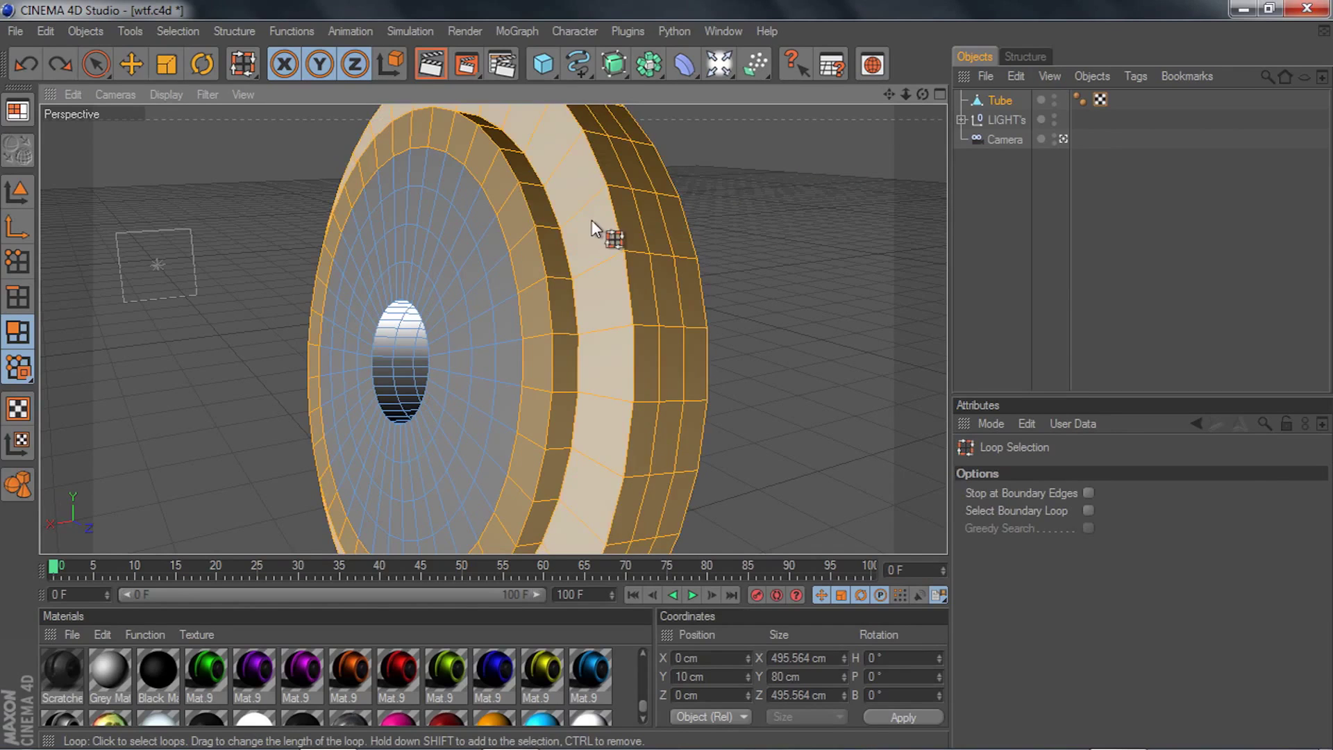
left_click(592, 219)
left_click_drag(923, 95, 928, 97)
left_click(693, 262, "shift")
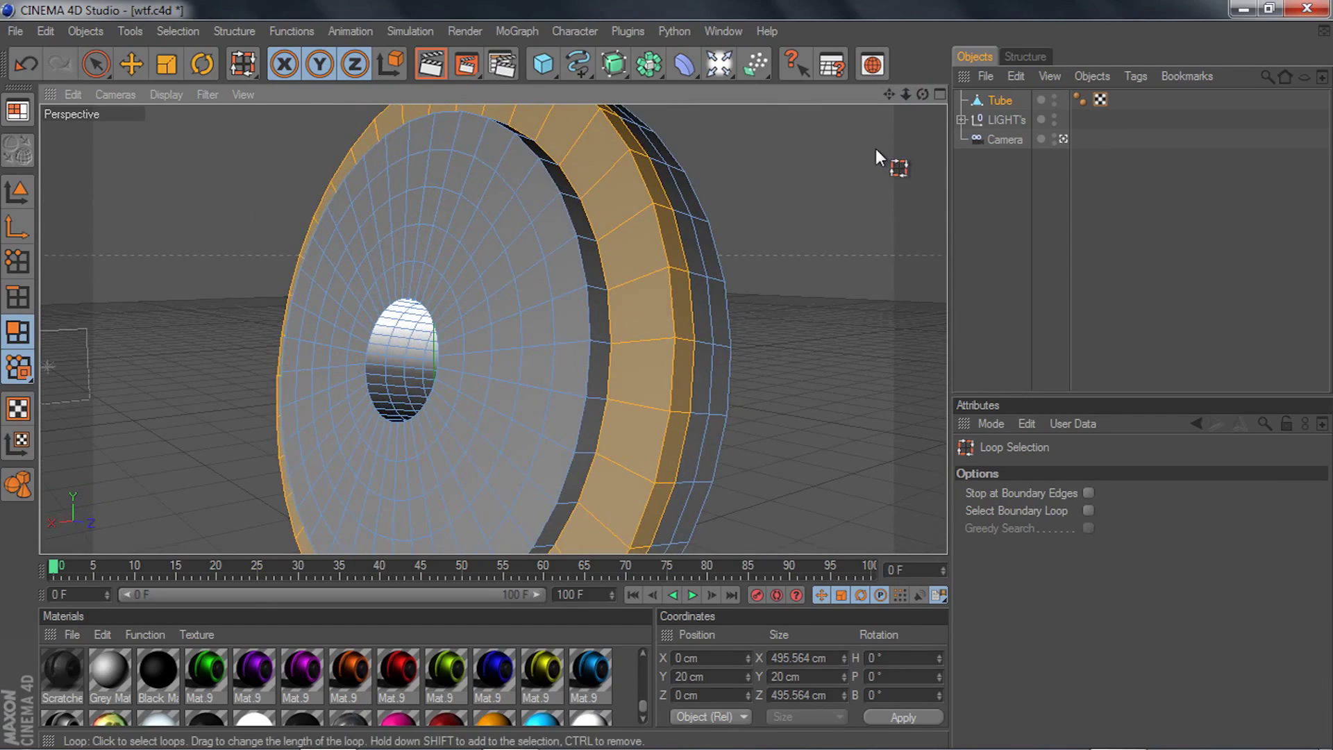
- Undo the loop selections and the rim extrusion, back to the plain tube with its three middle rim loops selected
key("ctrl+z")
key("ctrl+z")
key("ctrl+z")
key("ctrl+z")
key("ctrl+z")
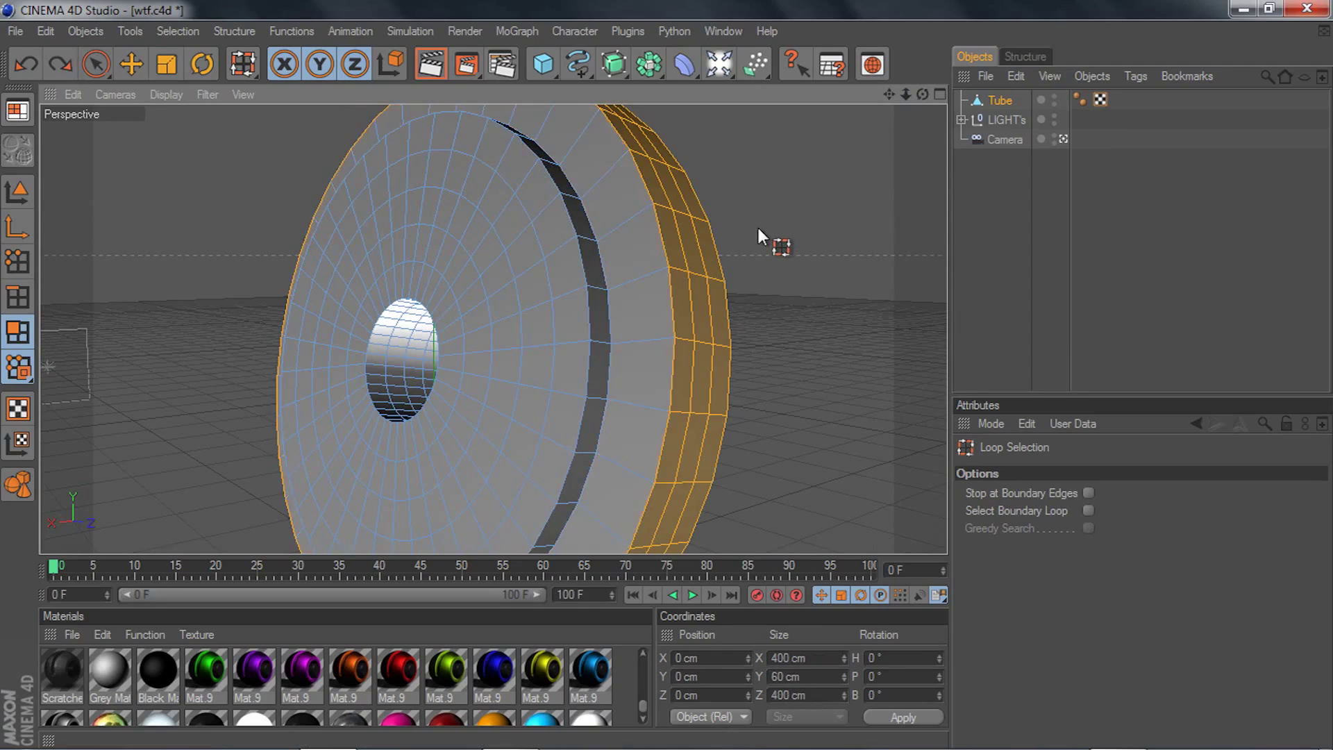
key("ctrl+z")
right_click(758, 227)
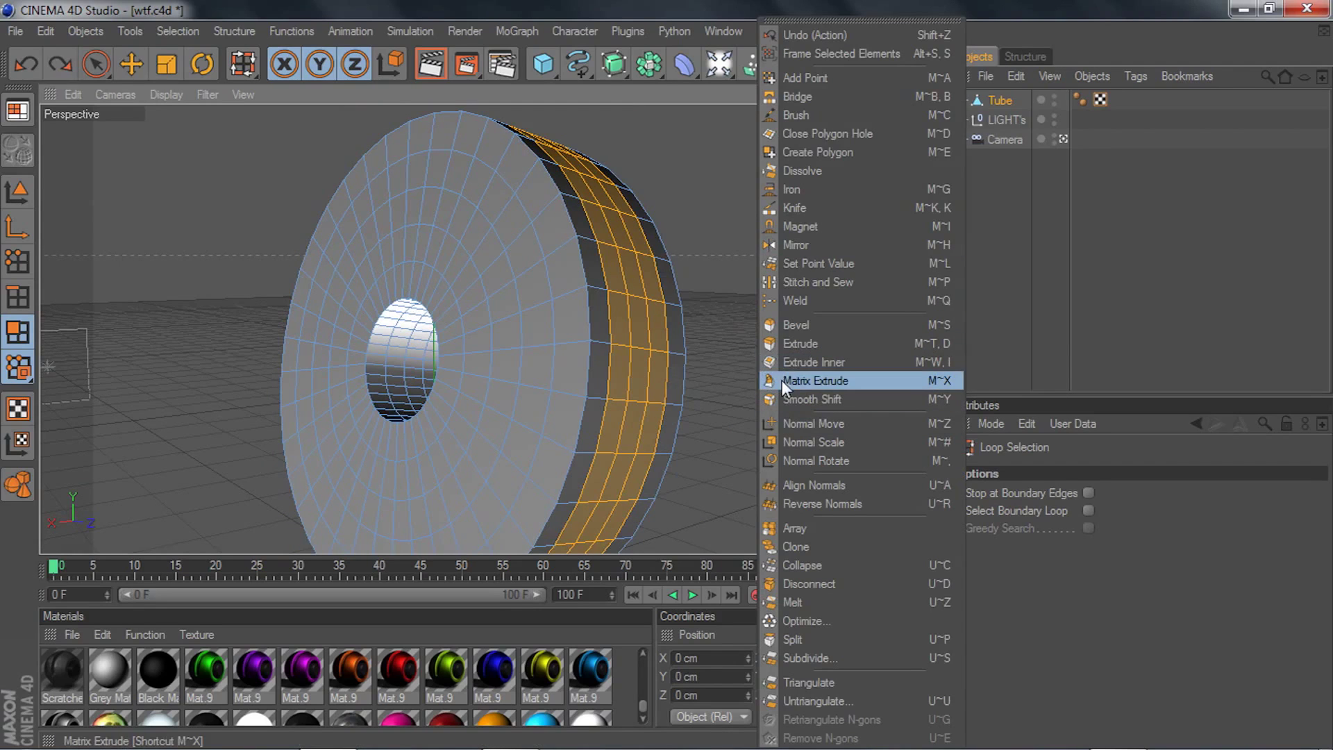
left_click(683, 231)
mouse_move(1328, 652)
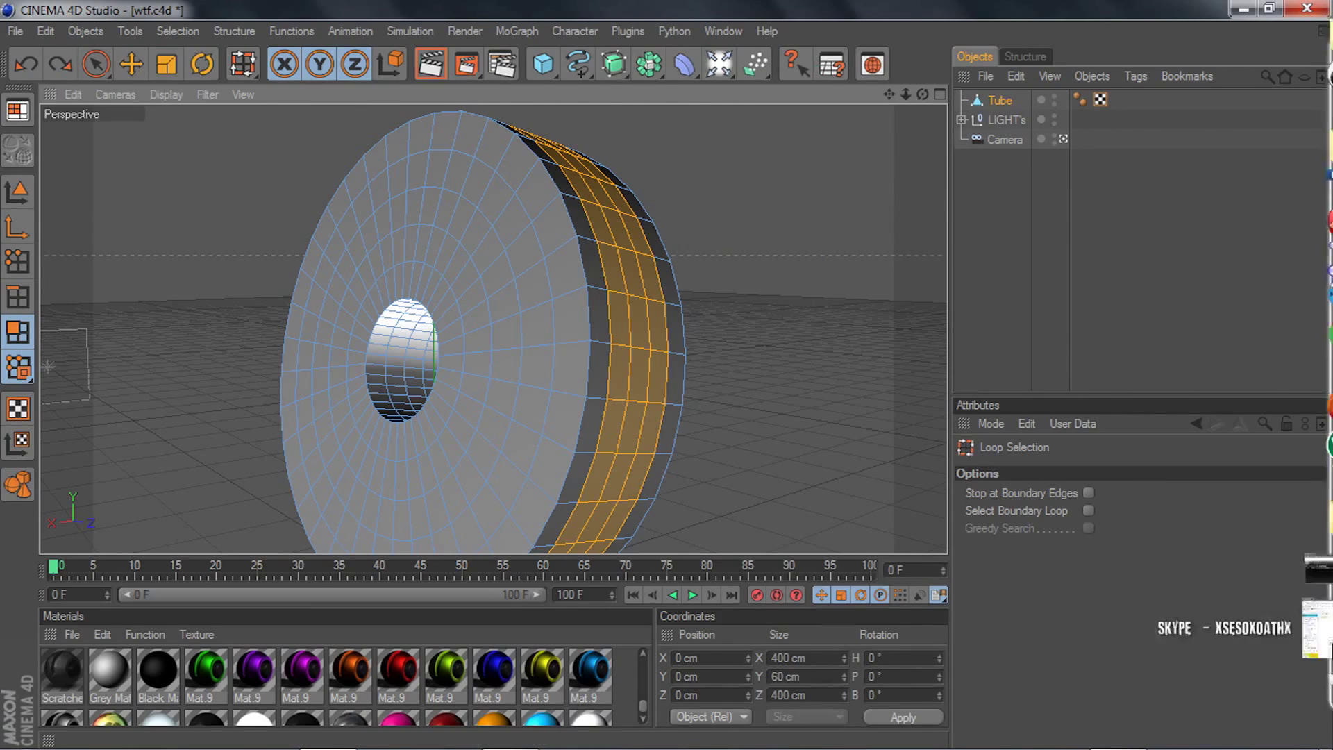
left_click(1299, 669)
left_click(1272, 668)
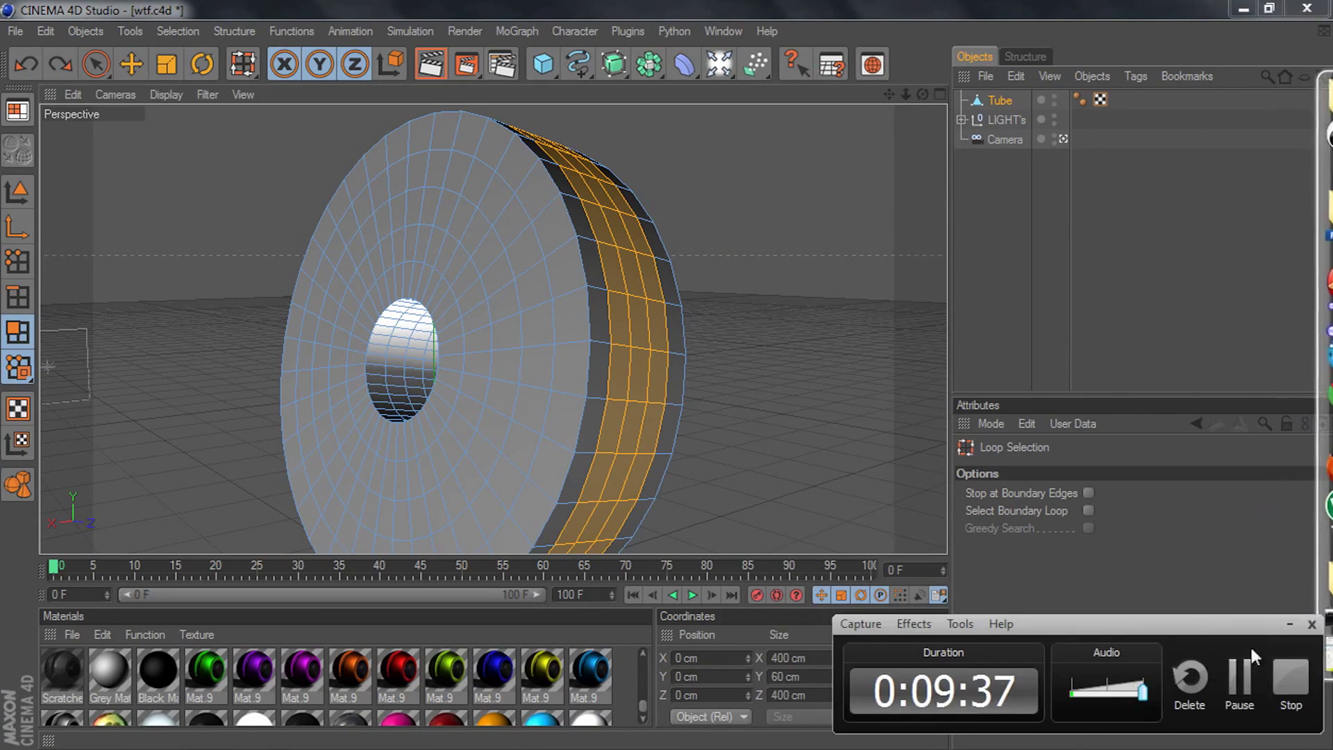
left_click(1290, 627)
- Try a 5-step Matrix Extrude on the three rim loops with a Z move of about 28 cm, and undo it
scroll(709, 291, "up", 2)
left_click_drag(923, 98, 850, 115)
right_click(838, 234)
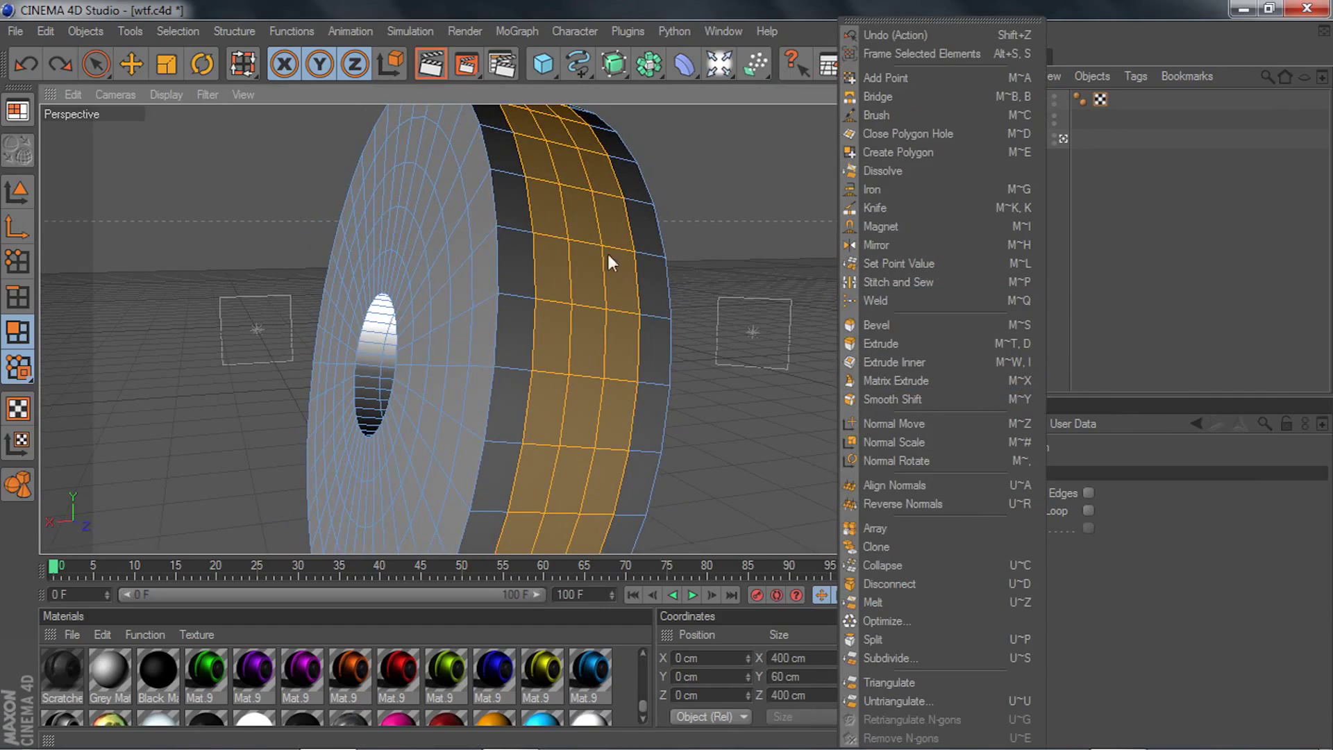
left_click(884, 379)
left_click_drag(751, 297, 745, 308)
left_click_drag(923, 94, 854, 176)
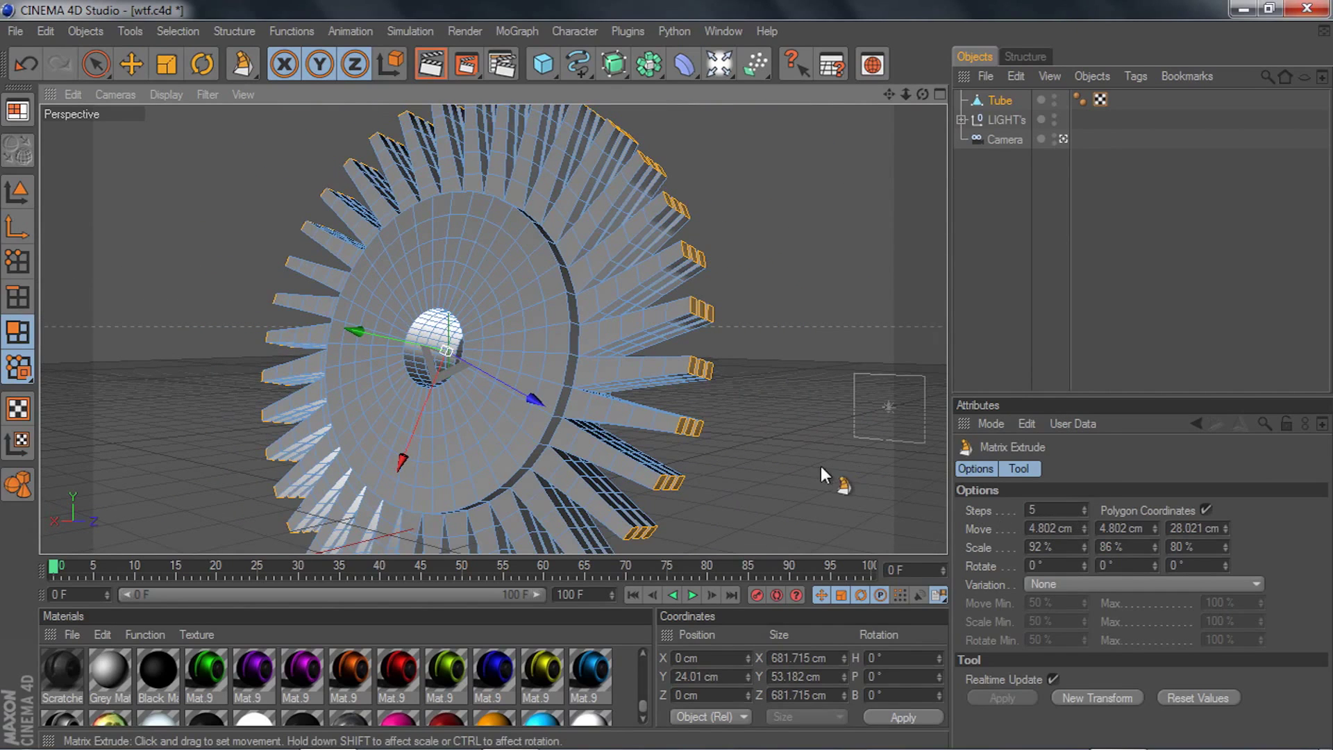
key("ctrl+z")
- Set the Matrix Extrude scale to 80% on all axes and its move to 0, 0 and 10 cm
scroll(720, 359, "up", 2)
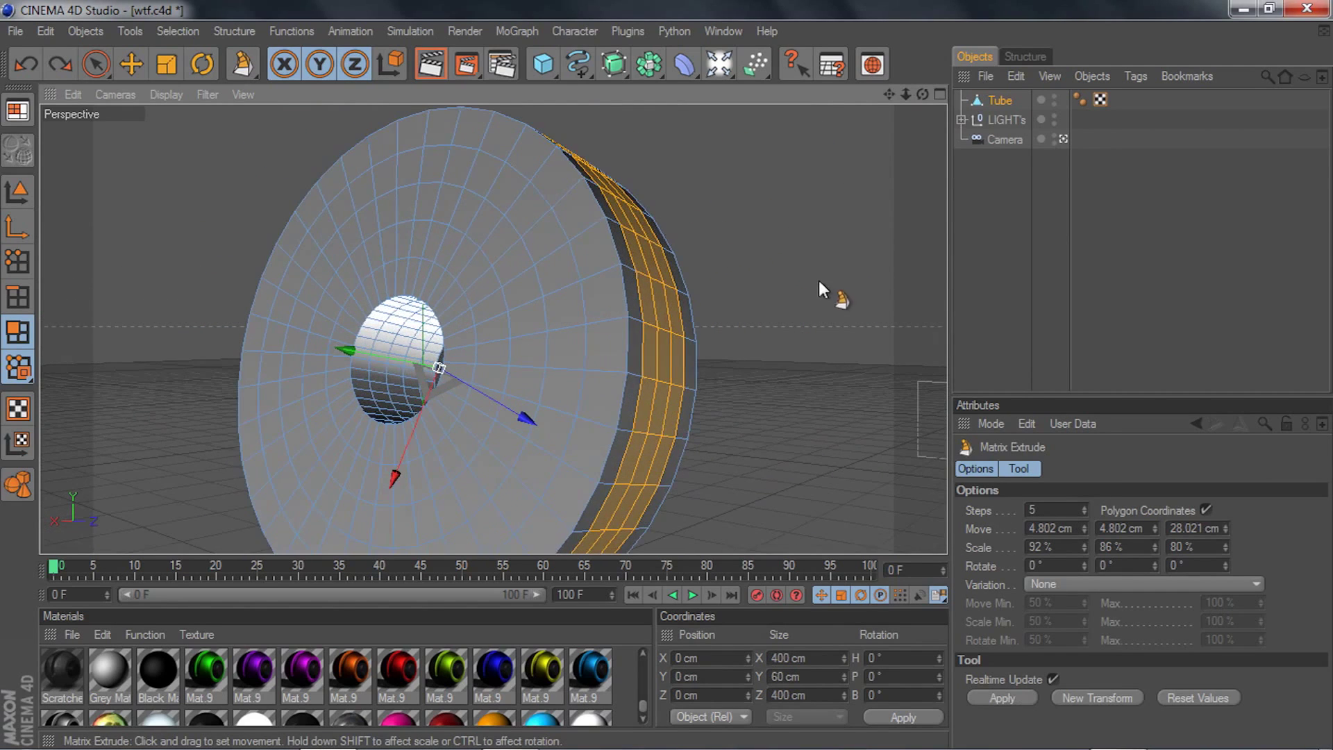
left_click_drag(924, 94, 697, 278)
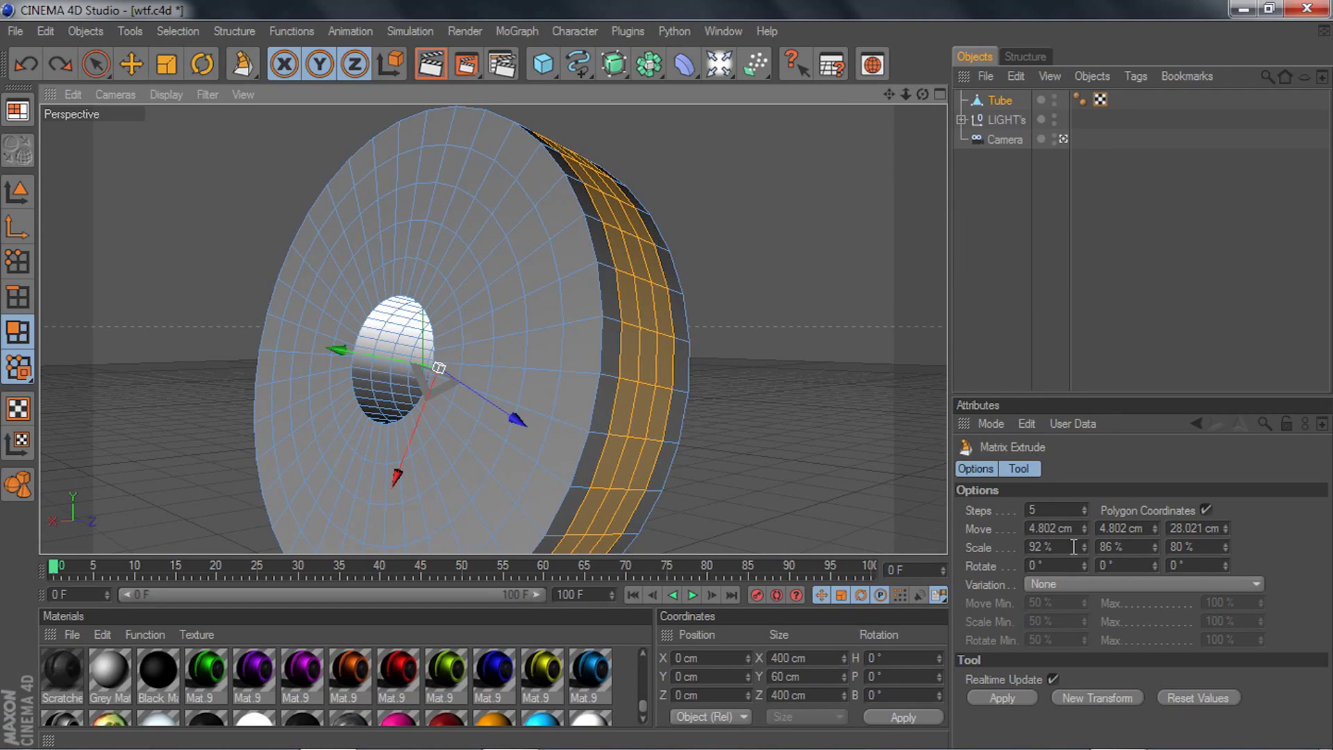
left_click_drag(1073, 547, 1011, 545)
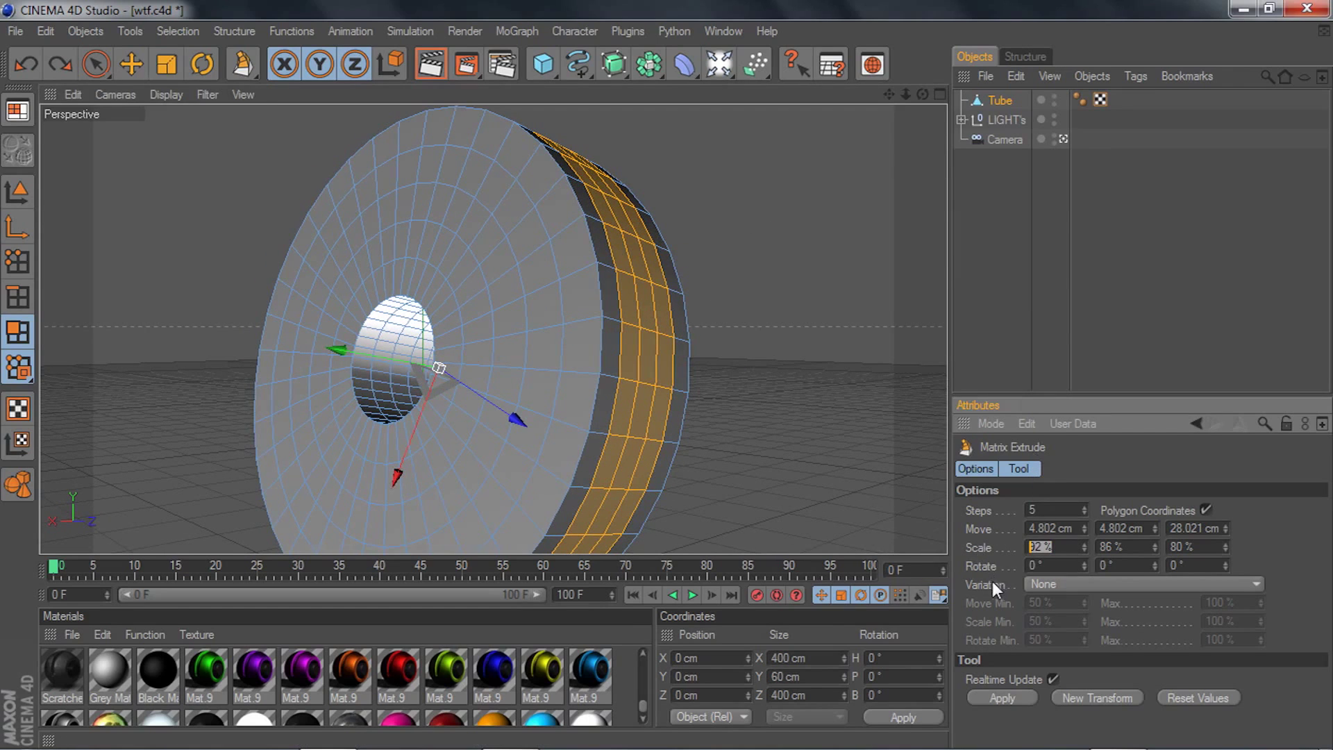
right_click(778, 352)
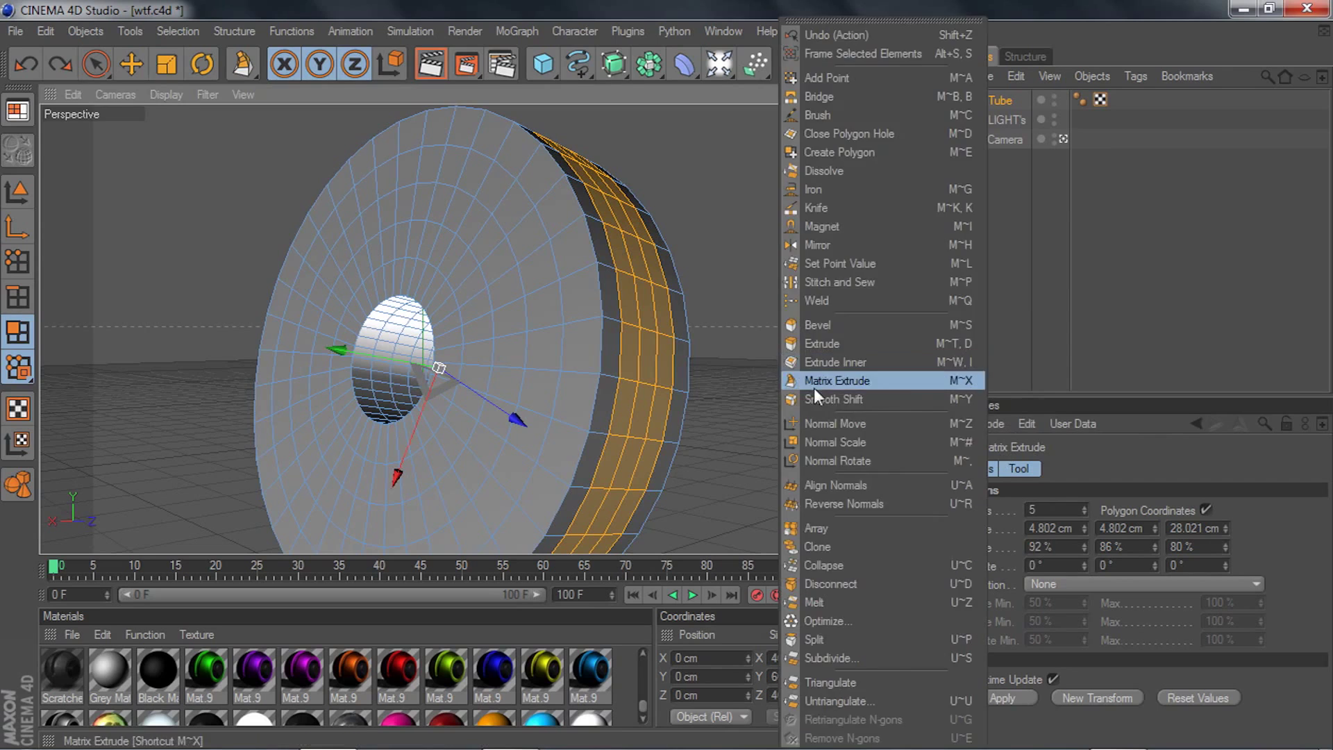
left_click(814, 384)
left_click_drag(1063, 549, 991, 553)
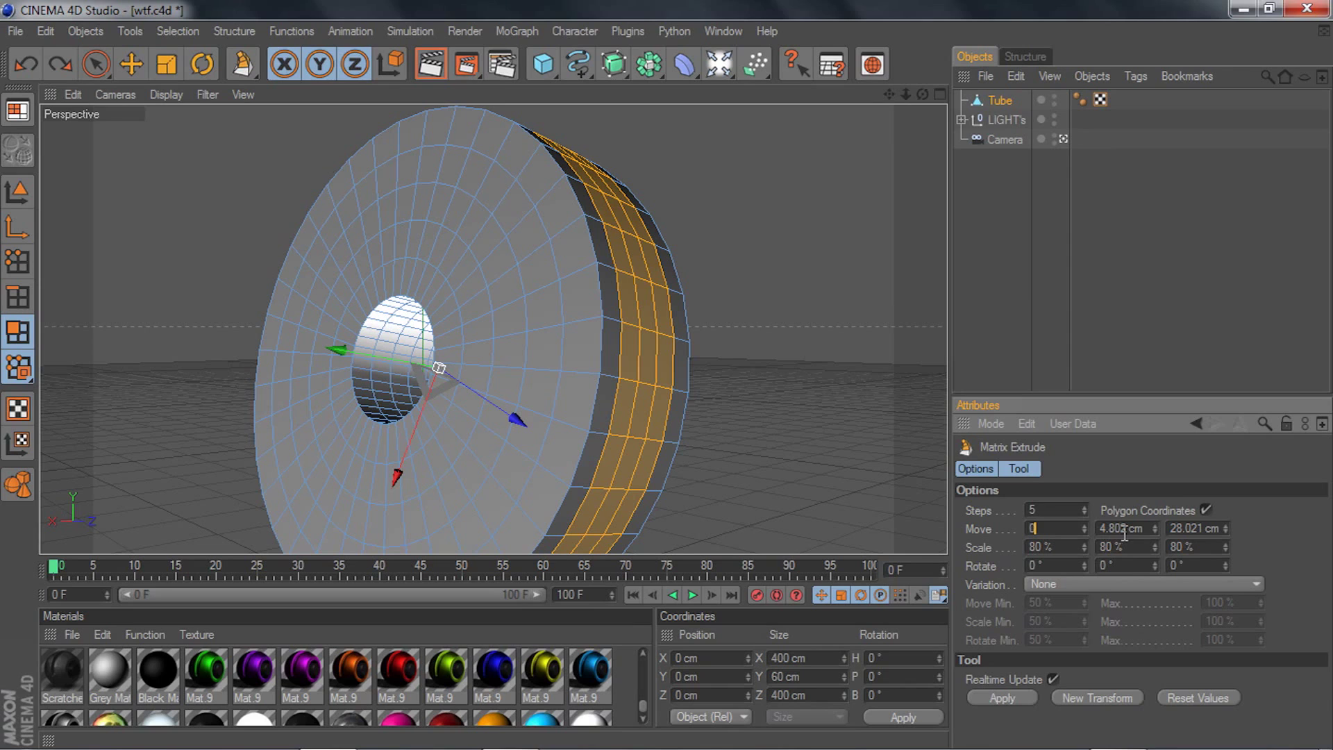
type("0")
key("Tab")
key("Return")
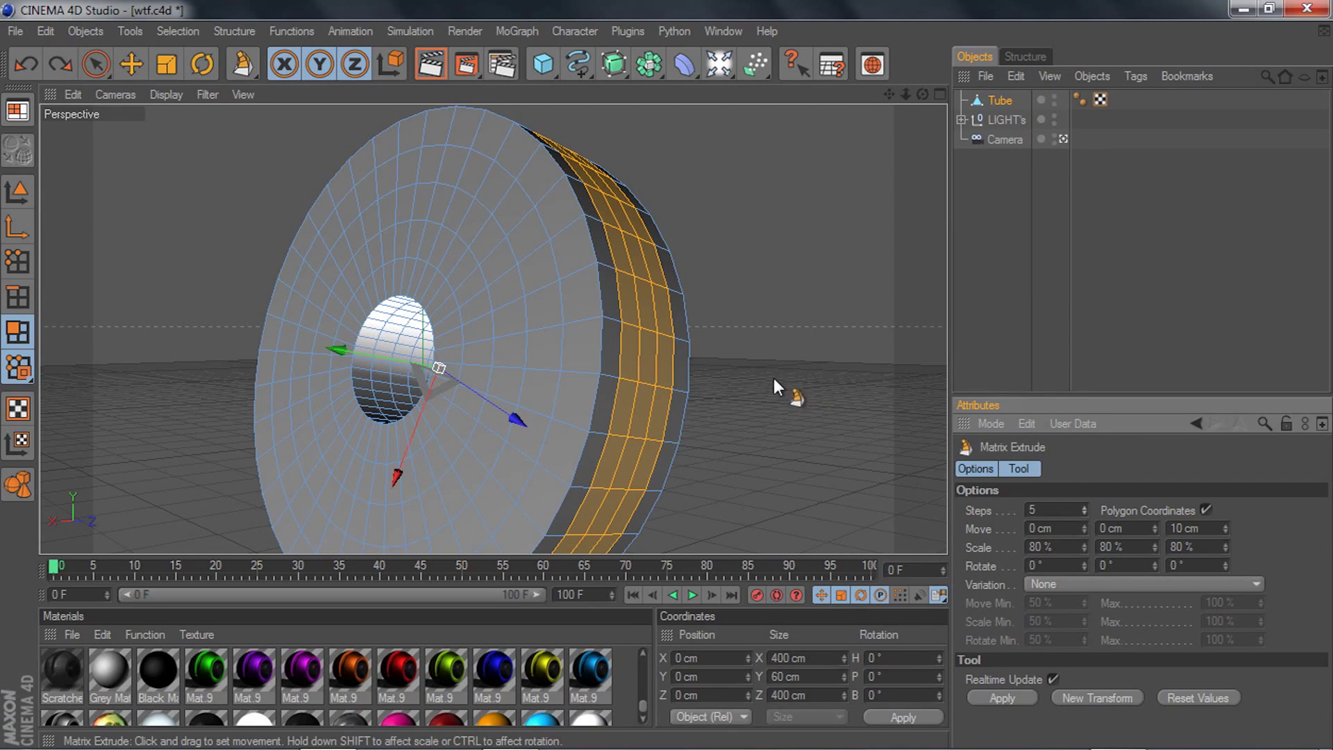
- Matrix Extrude the three rim loops into spikes with 5 steps and a Z move of about 24 cm
right_click(772, 340)
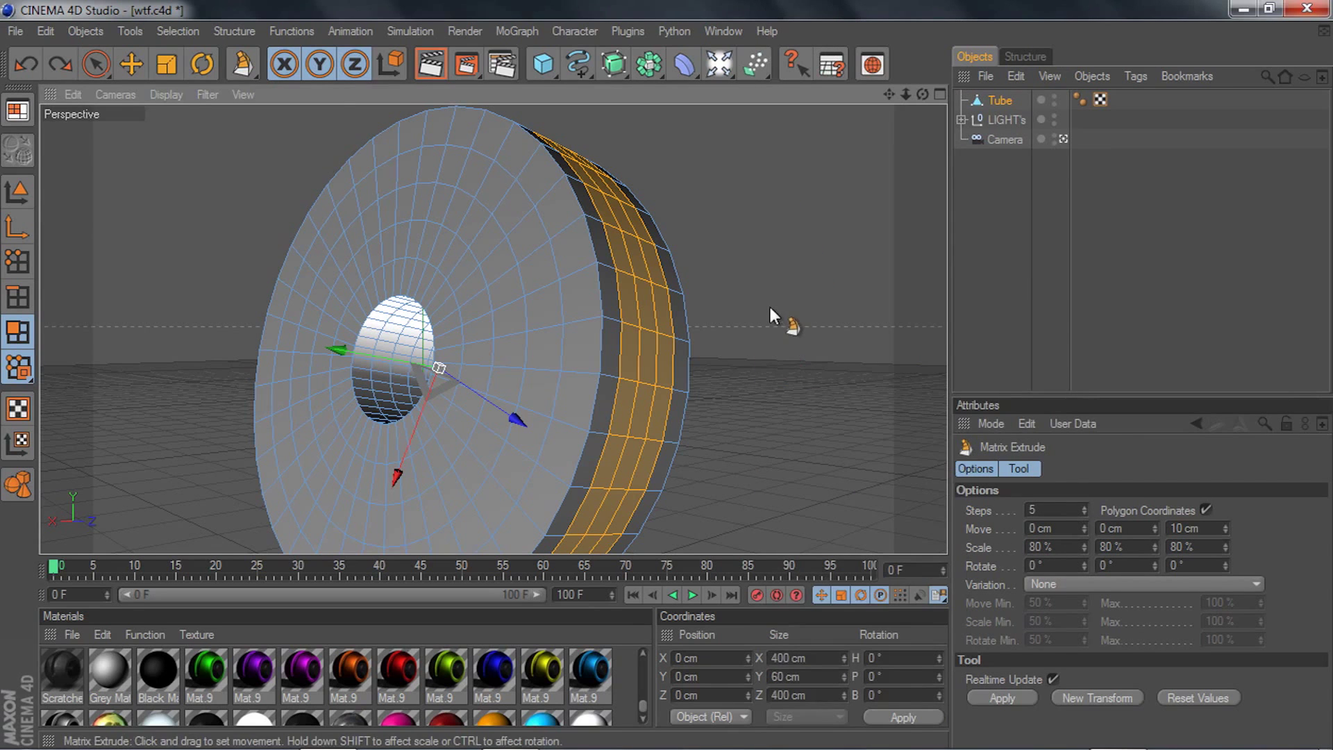
left_click_drag(770, 310, 854, 309)
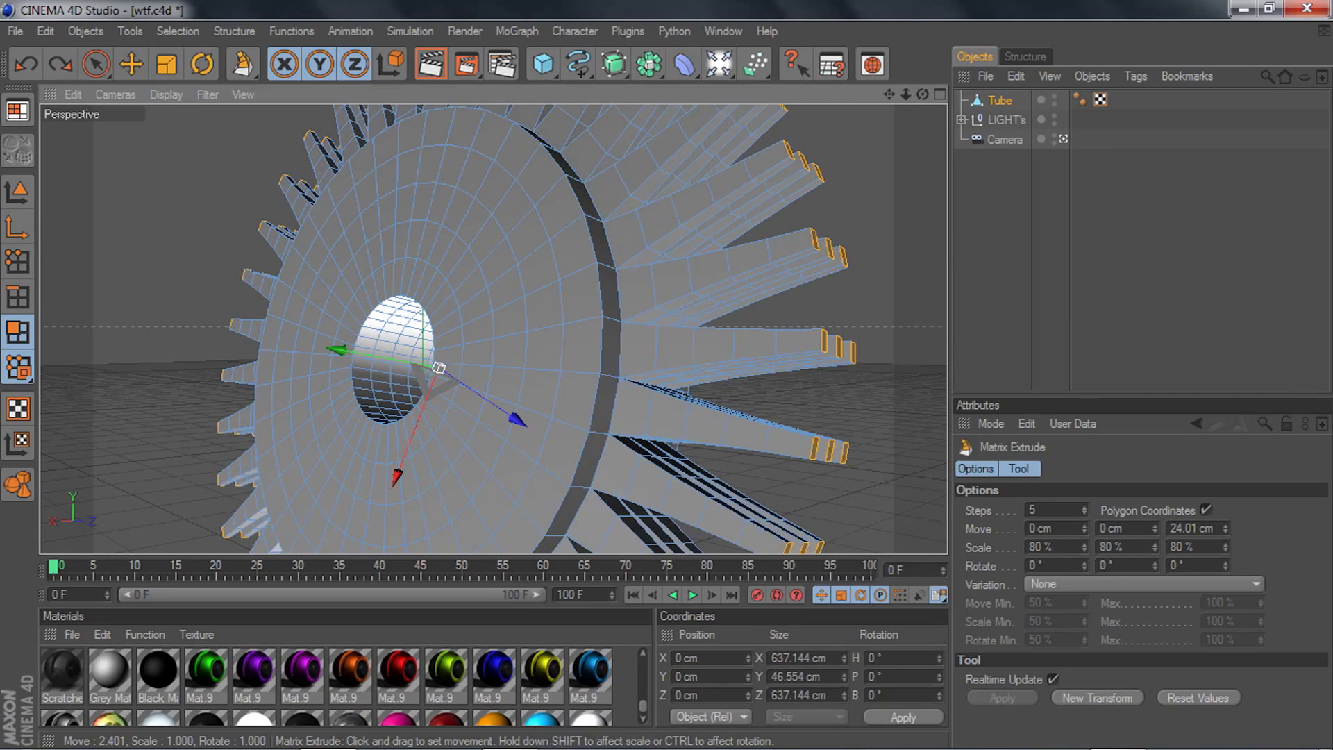
scroll(756, 299, "down", 3)
mouse_move(922, 95)
left_mouse_down()
mouse_move(965, 101)
mouse_move(932, 104)
left_mouse_up()
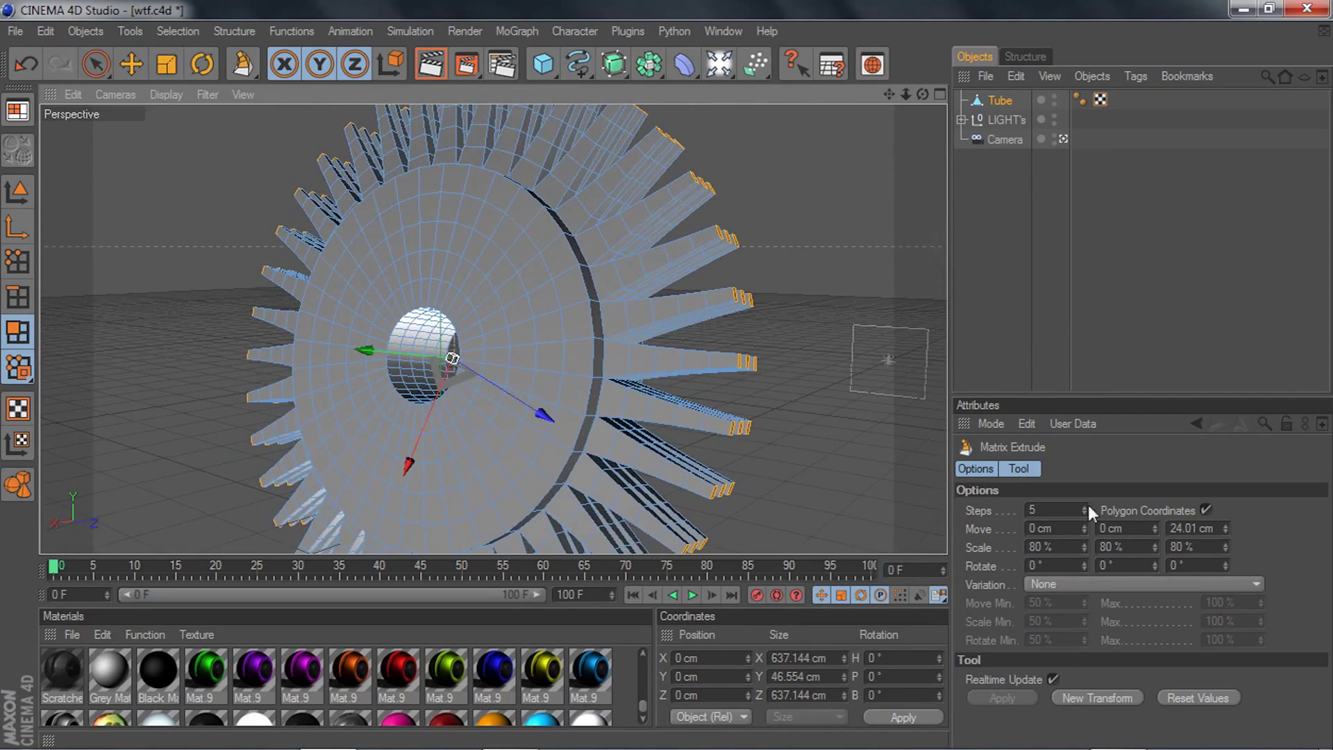
left_click_drag(784, 391, 822, 212, "alt")
left_click_drag(922, 95, 932, 138)
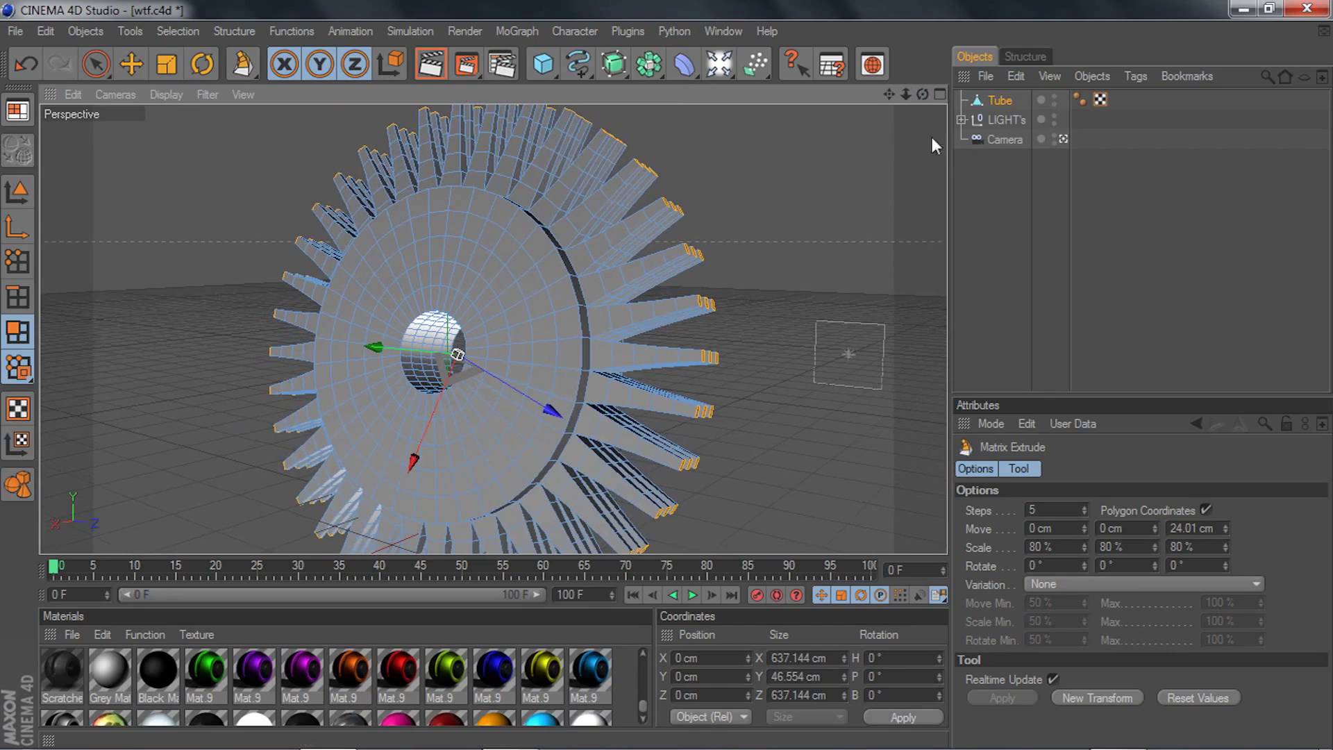
- Set the Matrix Extrude's X move to 2 cm
left_click(1084, 525)
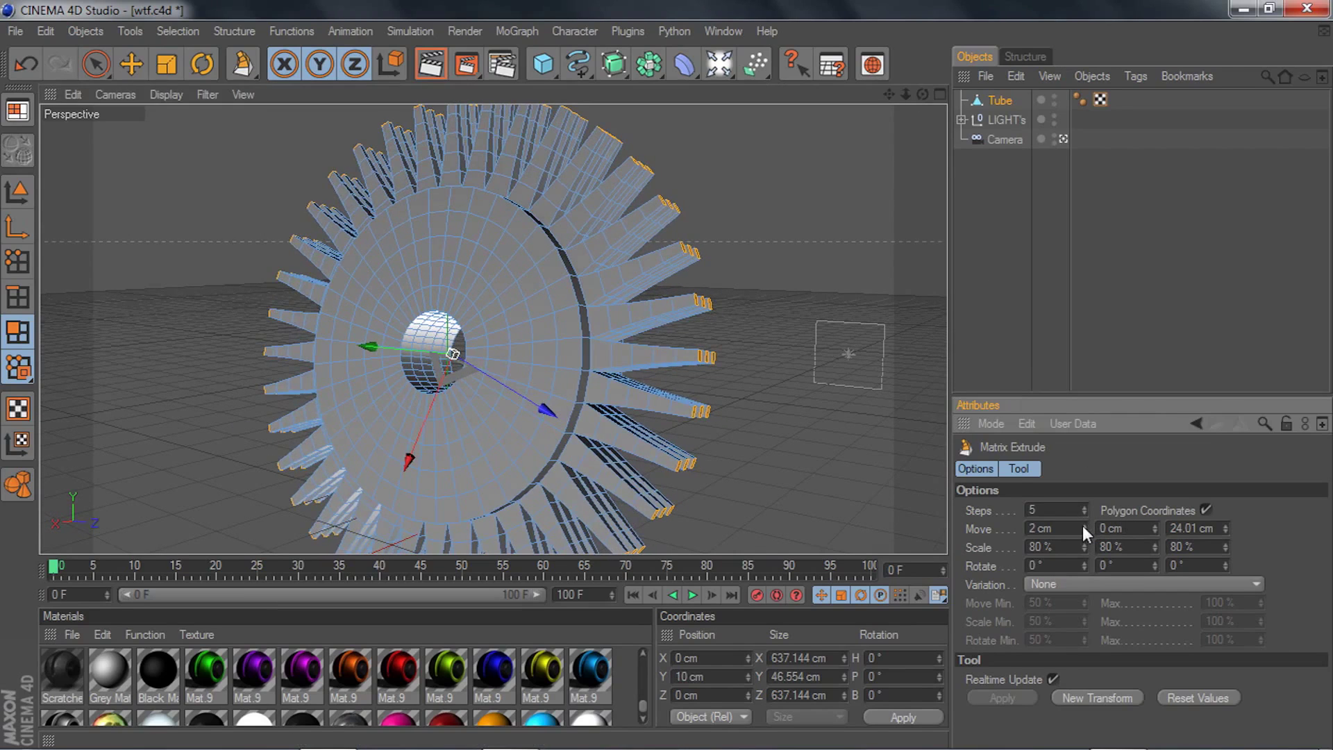
left_click_drag(922, 94, 798, 82)
left_click(1083, 525)
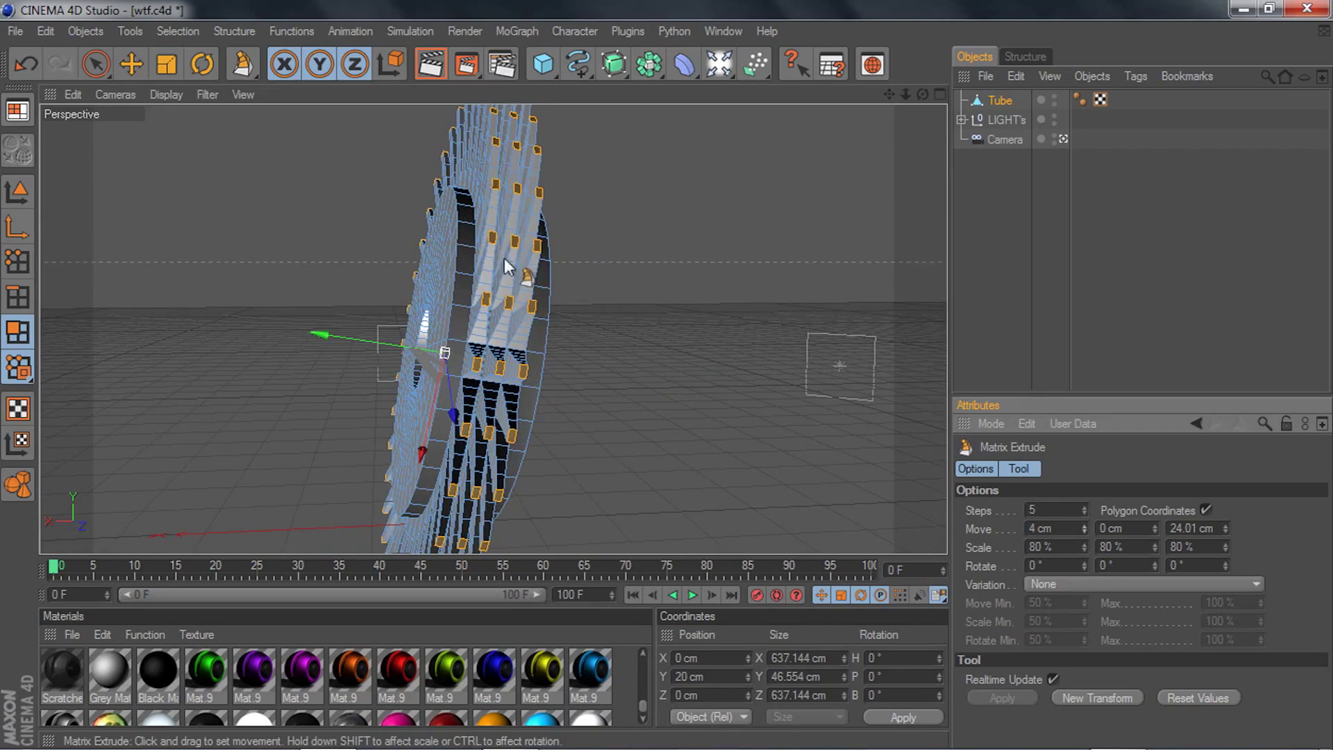
left_click(1085, 531)
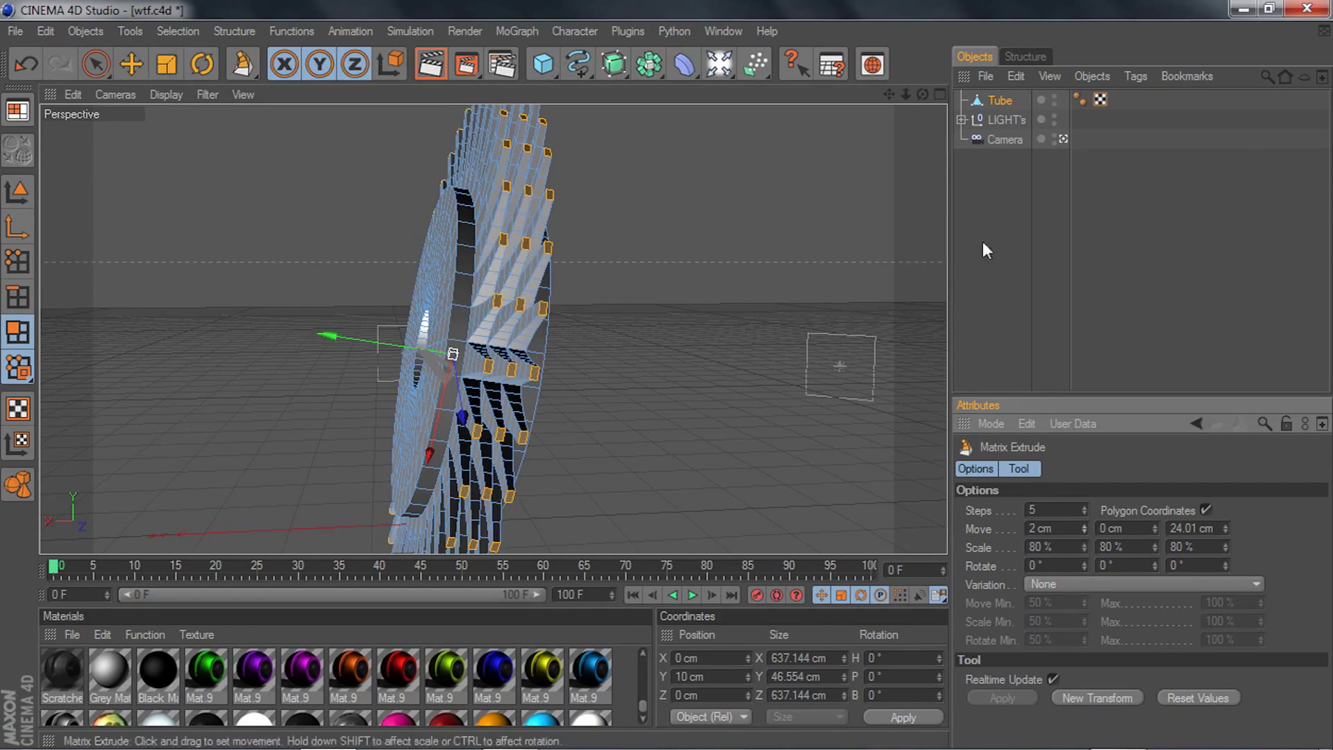
- Set the Matrix Extrude's scale to 150% in X and 95% in Y, and its move to 8 cm in Y and 30.01 cm in Z
left_click_drag(922, 95, 1084, 522)
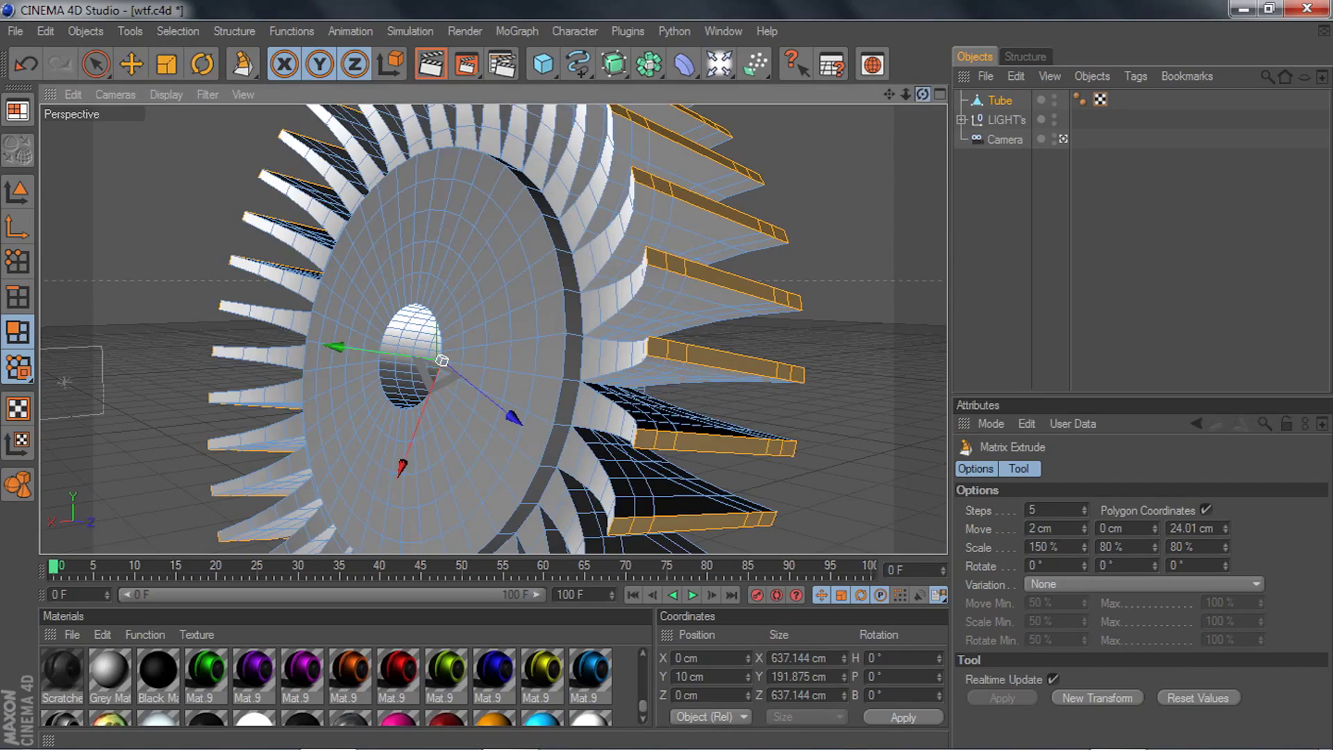
left_click_drag(921, 94, 953, 169)
left_click_drag(1225, 528, 1225, 514)
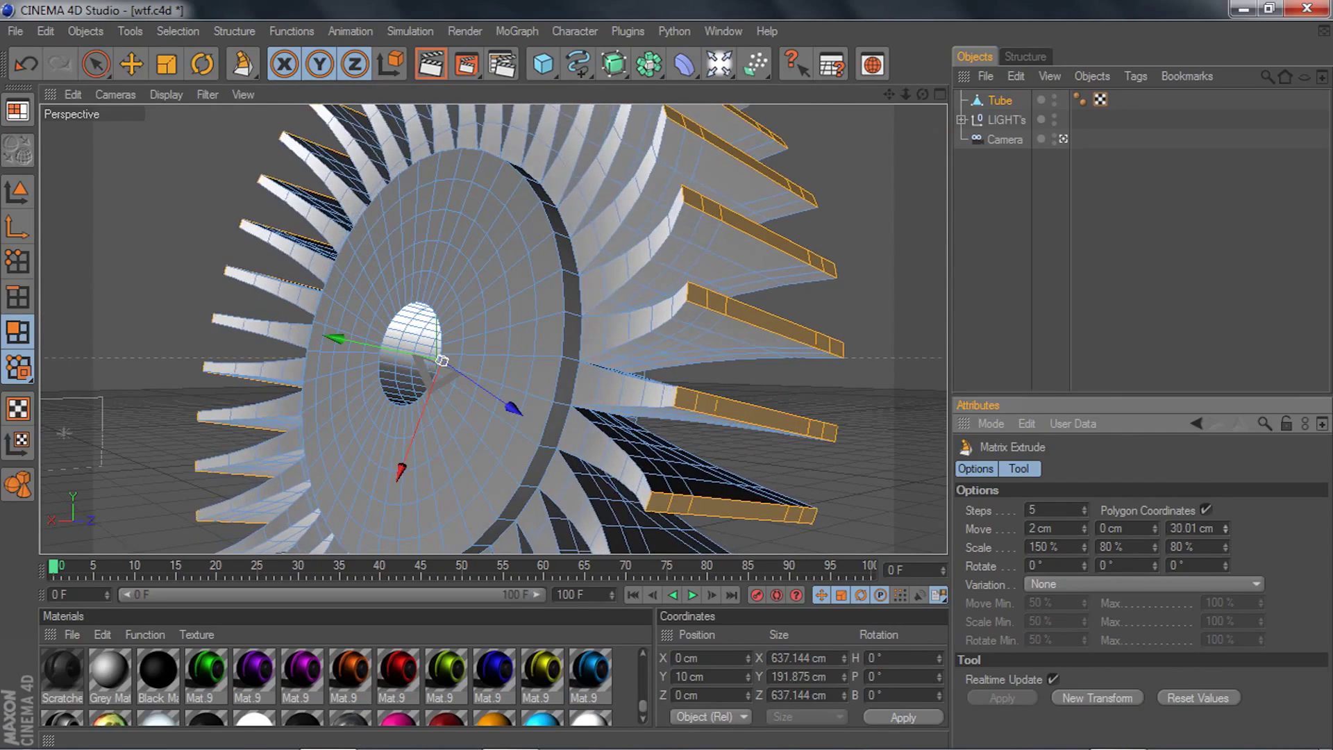
left_click_drag(1156, 547, 1154, 520)
left_click_drag(790, 351, 816, 307, "alt")
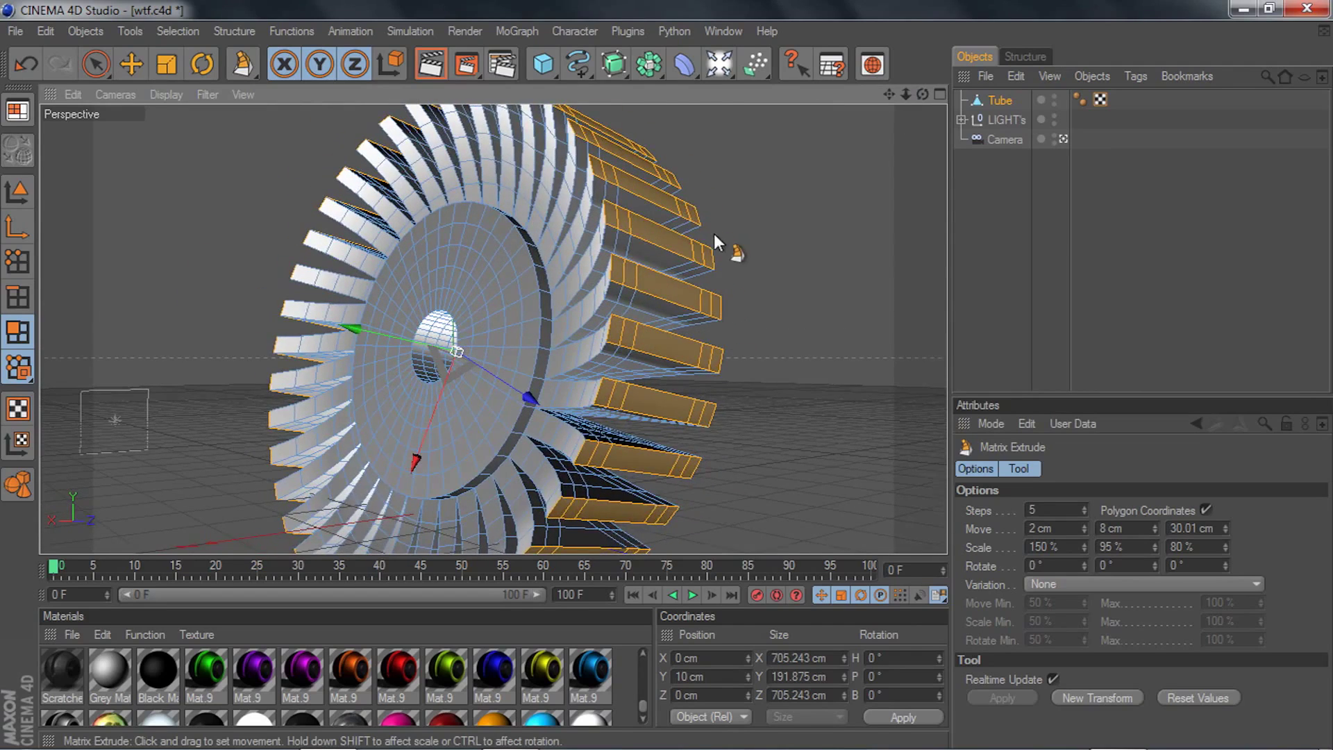
- Select the narrow rim loop beside the blades together with the front disc's outermost ring loop
scroll(717, 239, "up", 5)
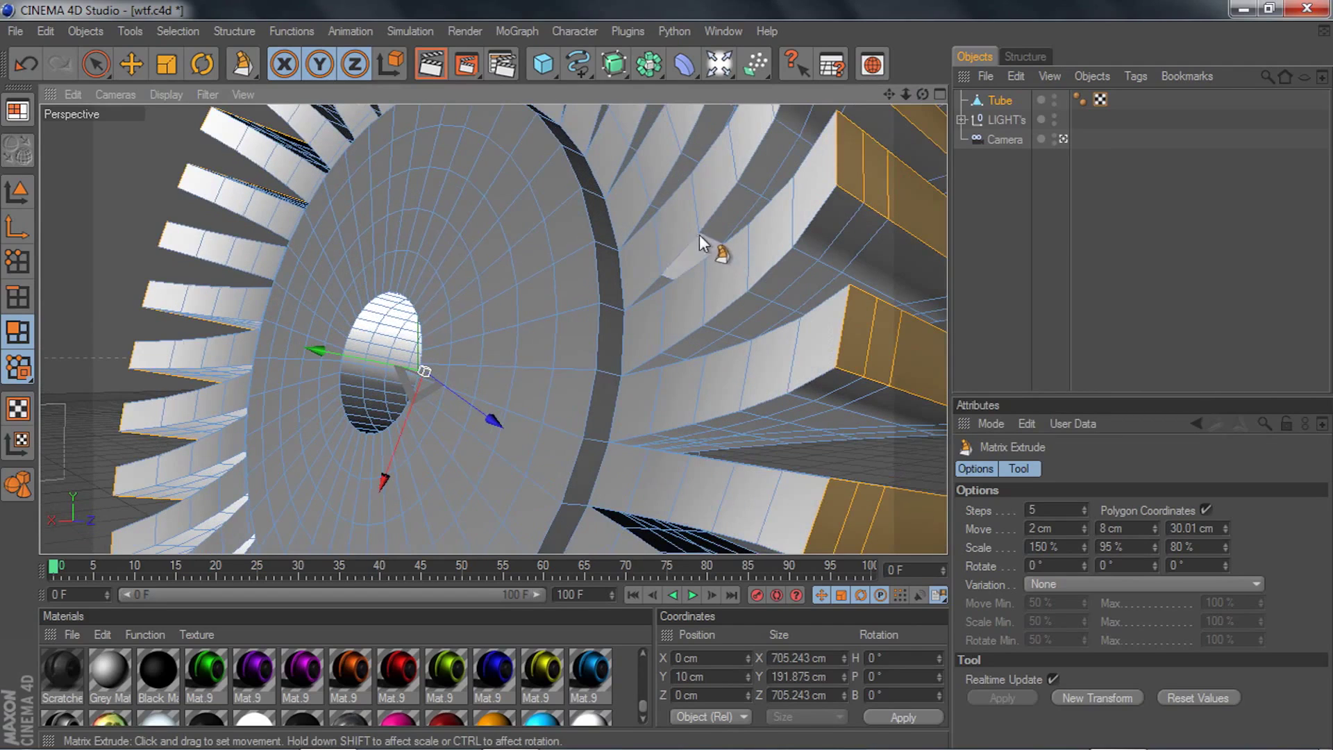
key("u")
key("l")
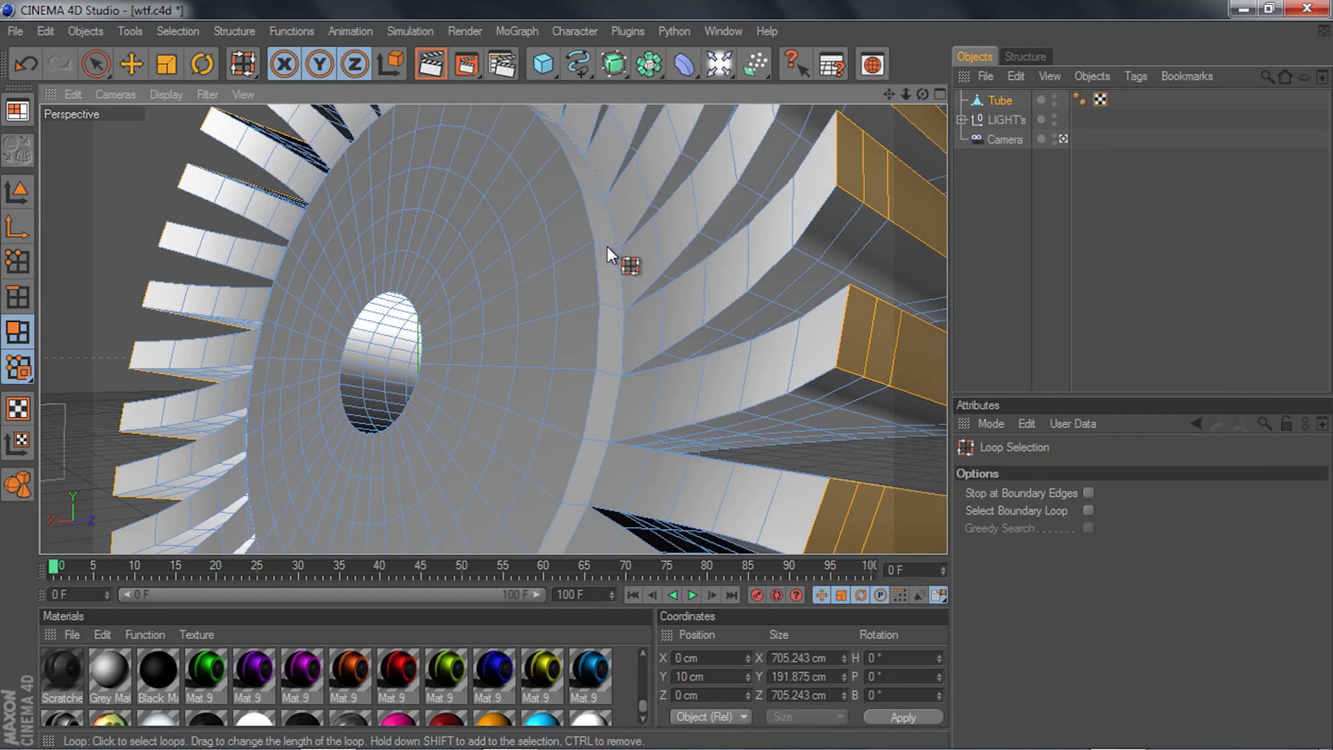
left_click(607, 246)
left_click(579, 254, "shift")
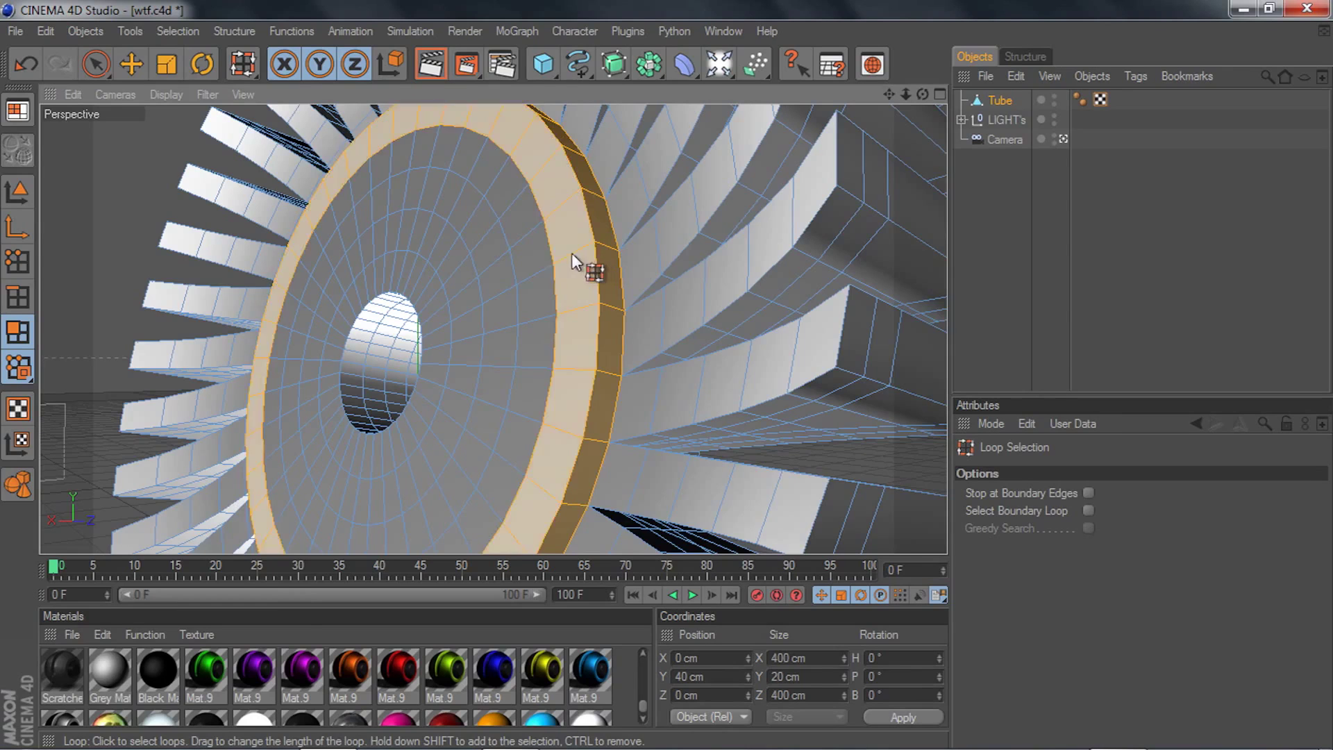
- Smooth Shift the selected rim and front ring loops outward to form raised bands
left_click_drag(586, 271, 119, 295, "alt")
right_click(120, 295)
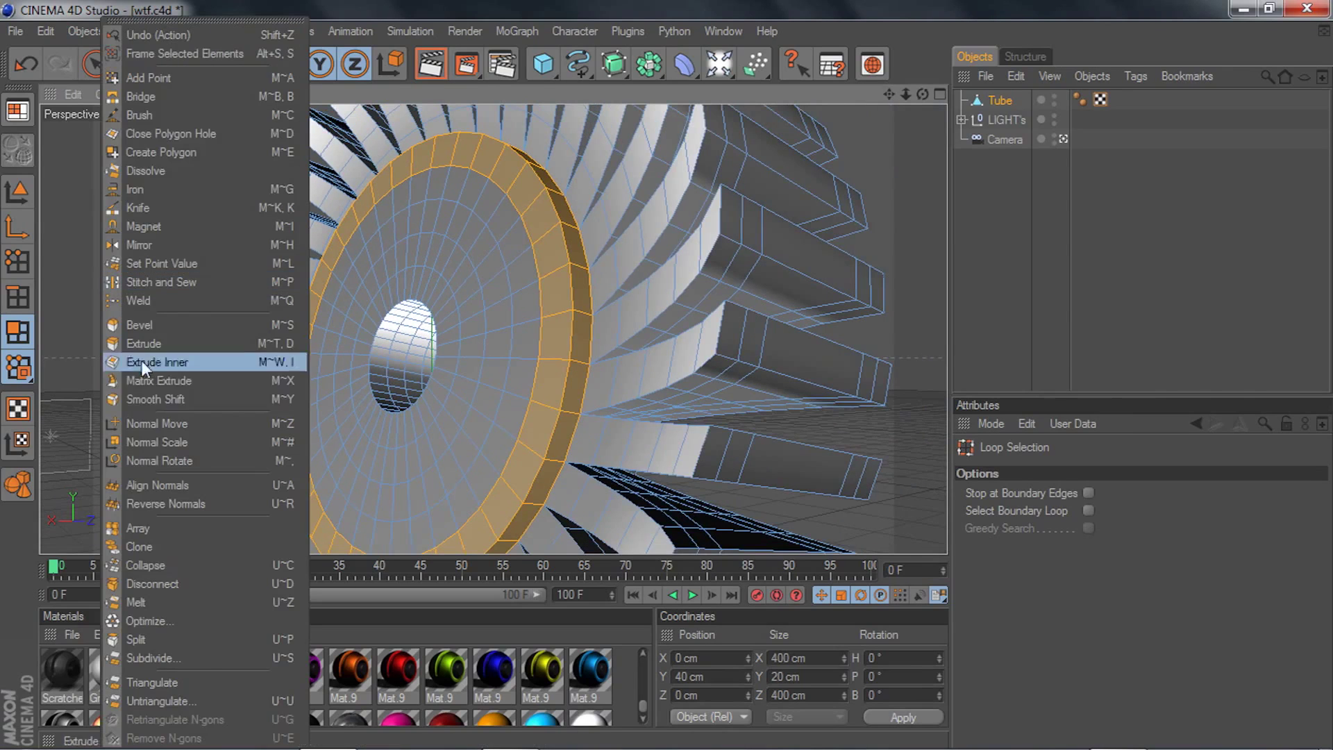
left_click(156, 398)
right_click(107, 240)
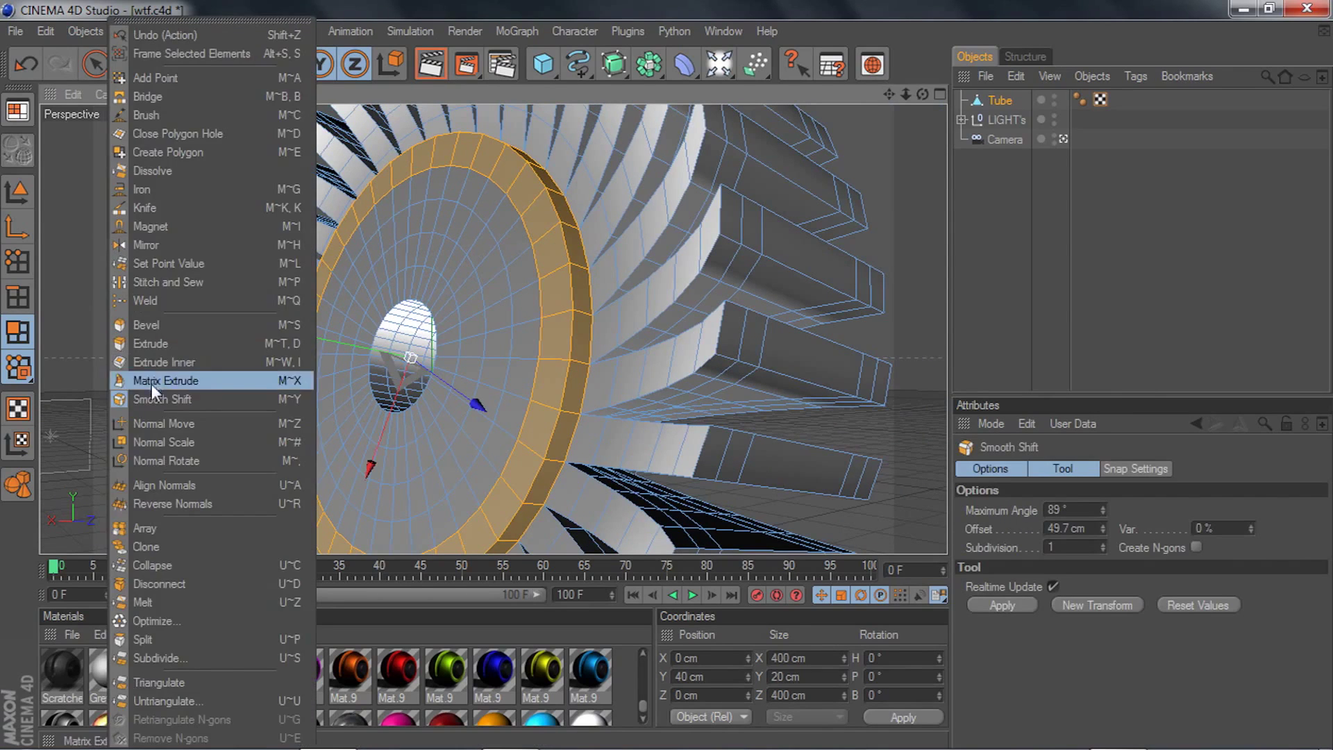
left_click(152, 384)
left_click_drag(411, 358, 403, 356)
- Add the groove loop between the two raised bands to the selection and Smooth Shift them all outward by 10.4 cm
key("u")
key("l")
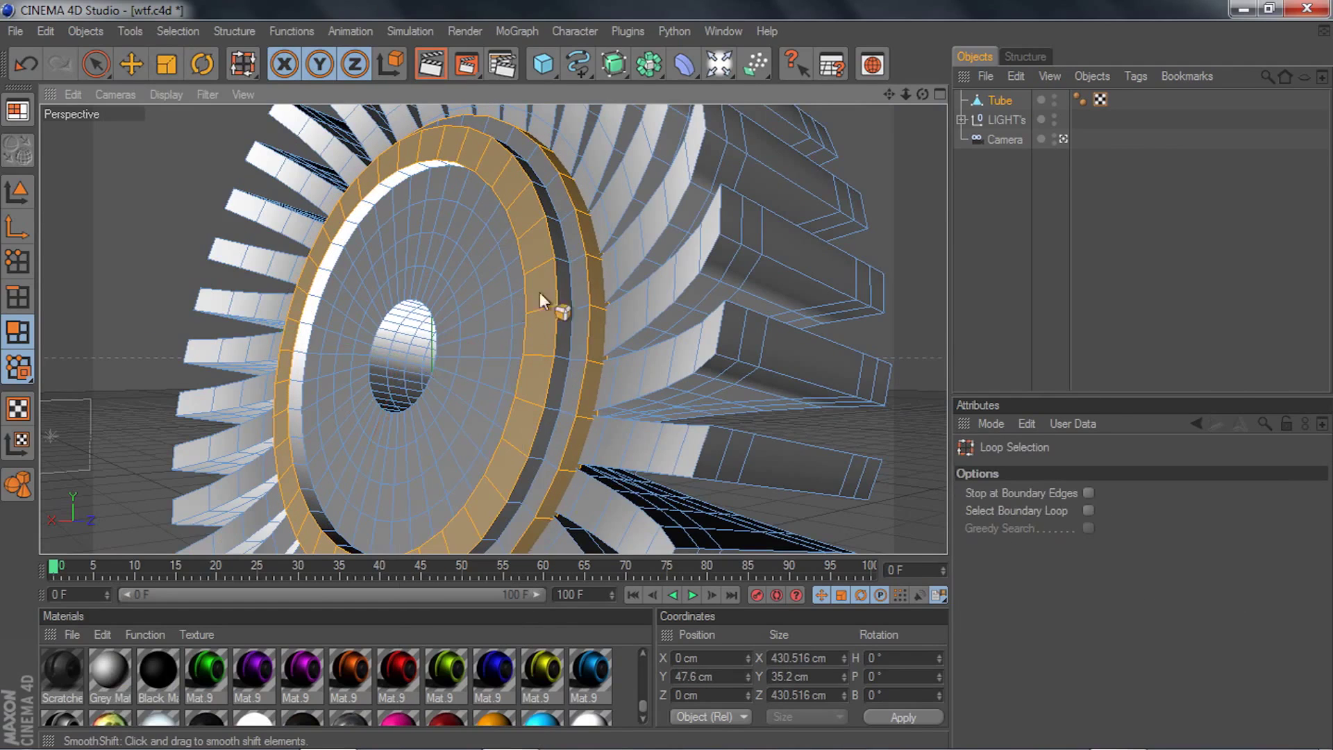
left_click(558, 259, "shift")
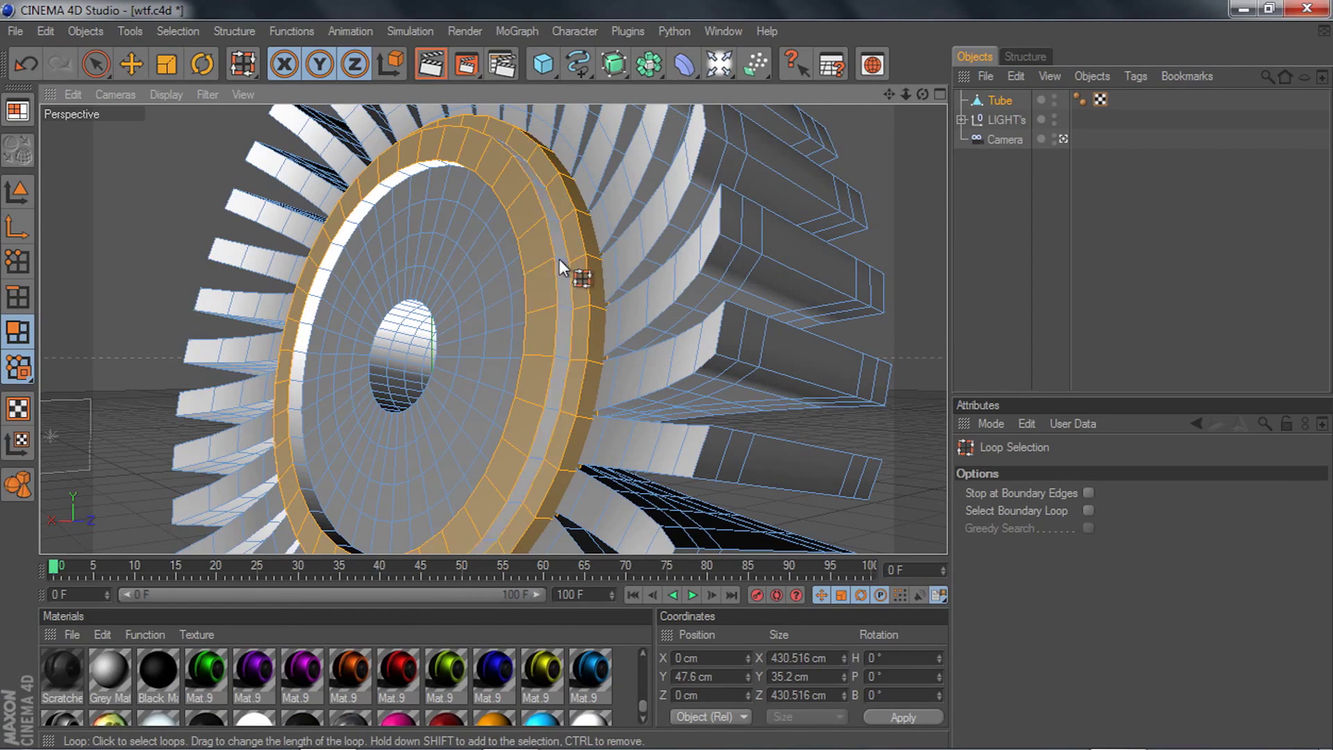
right_click(65, 268)
left_click(136, 377)
left_click_drag(387, 354, 398, 355)
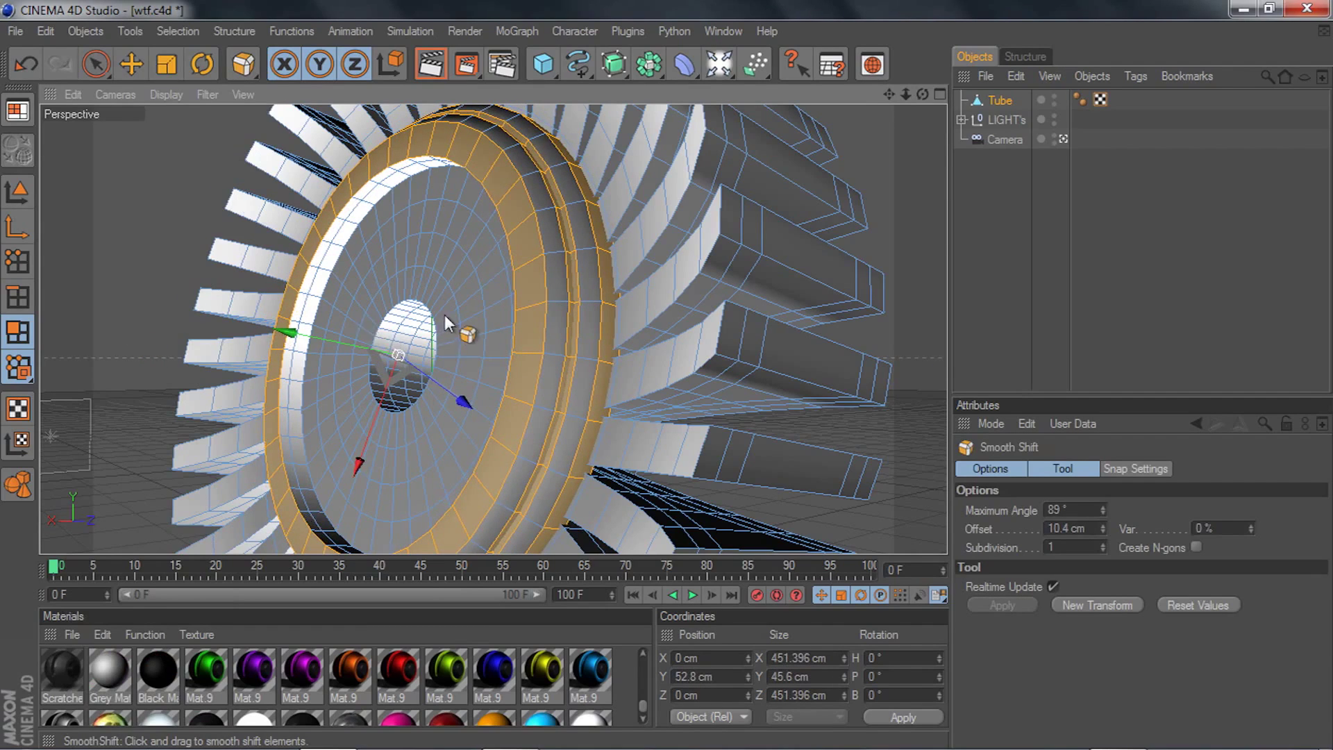
- Select the narrow rim loop directly beside the large blades and Matrix Extrude it outward in 5 steps
scroll(444, 314, "up", 3)
scroll(627, 317, "down", 1)
key("u")
key("l")
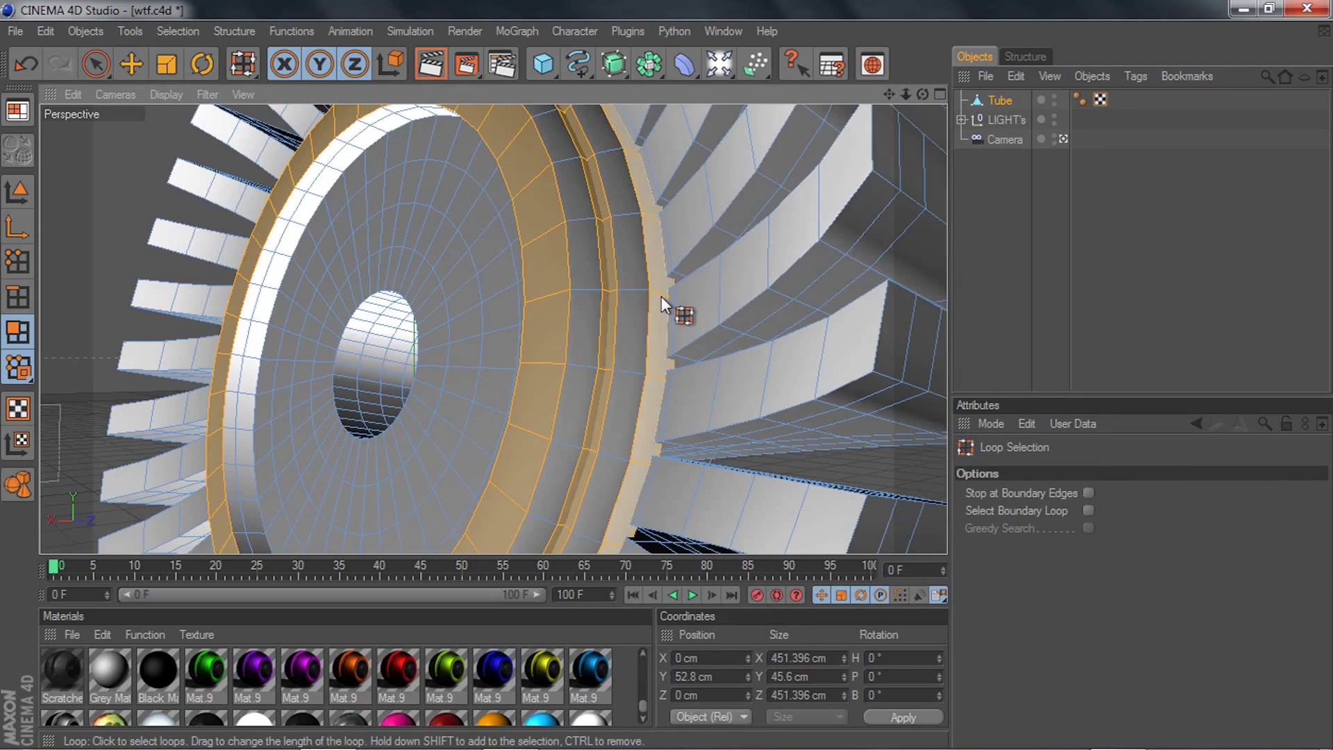
left_click(661, 296)
mouse_move(923, 94)
left_mouse_down()
mouse_move(885, 104)
mouse_move(923, 95)
left_mouse_up()
right_click(133, 286)
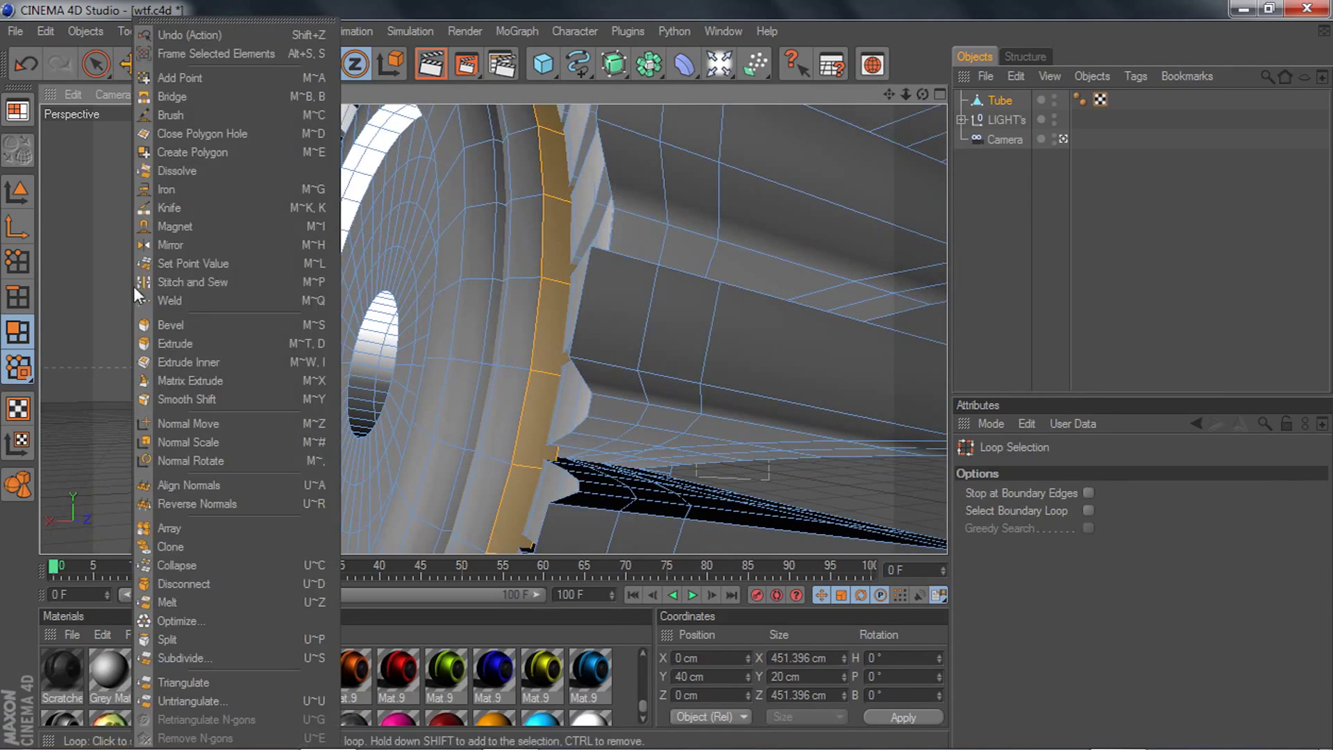
left_click(188, 382)
scroll(143, 341, "down", 2)
left_click_drag(143, 341, 228, 340)
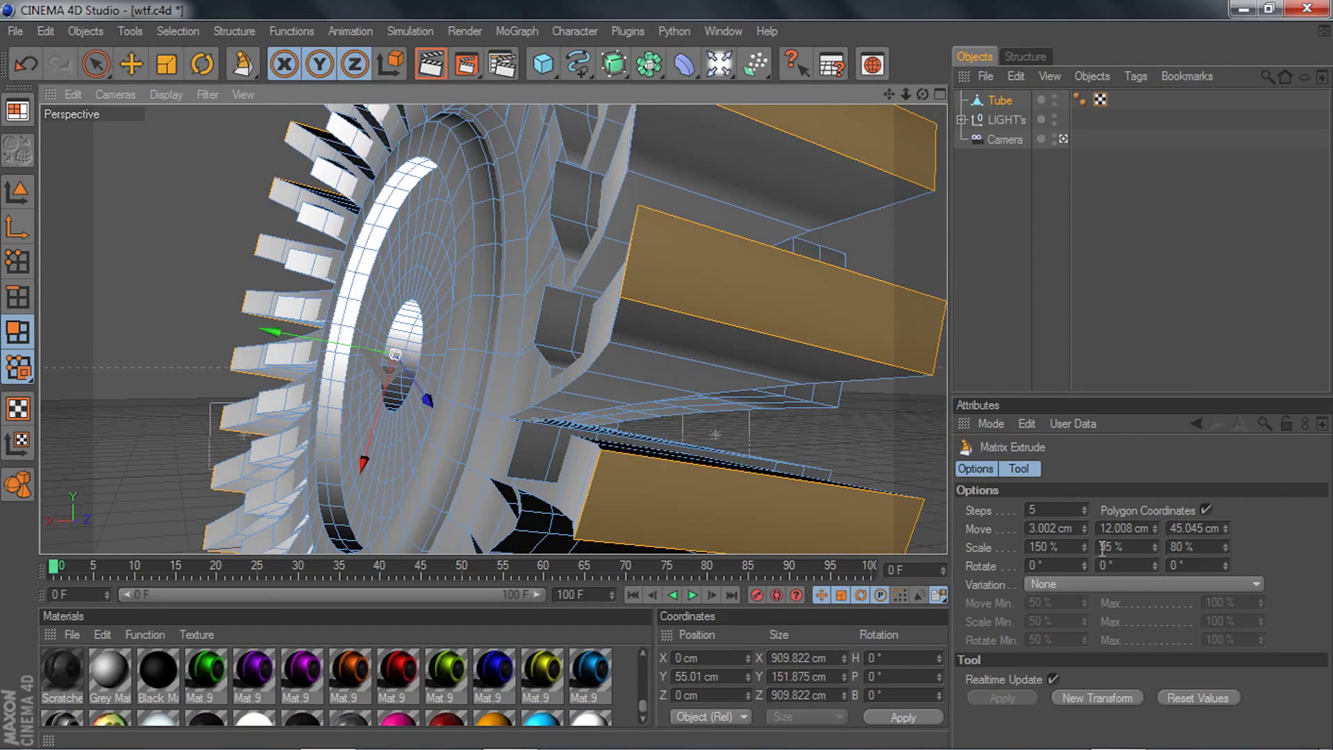
- Set the Matrix Extrude's scale to 131% in X and 72% in Y, and its move to -0.992 cm in Y and 12.045 cm in Z
left_click_drag(1088, 553, 1158, 580)
left_click_drag(906, 95, 1049, 389)
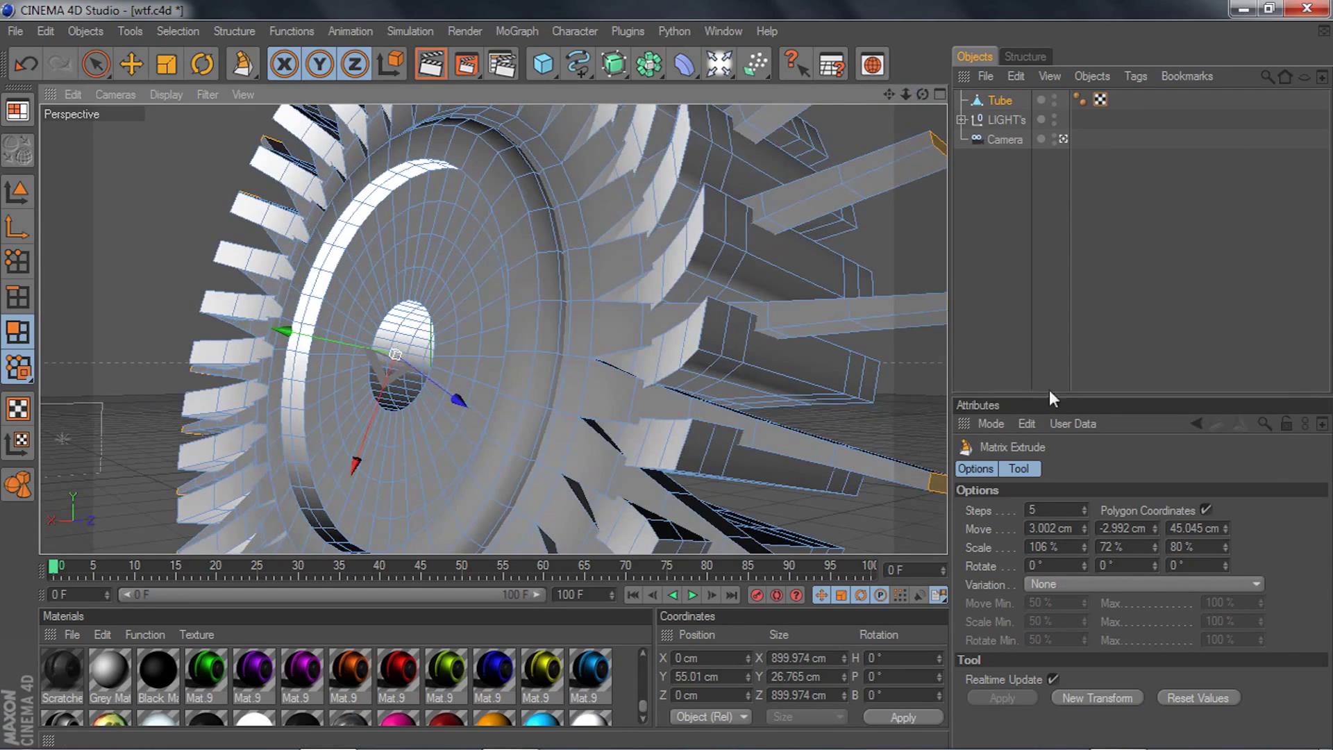
mouse_move(1222, 534)
left_mouse_down()
mouse_move(1226, 557)
mouse_move(1228, 529)
left_mouse_up()
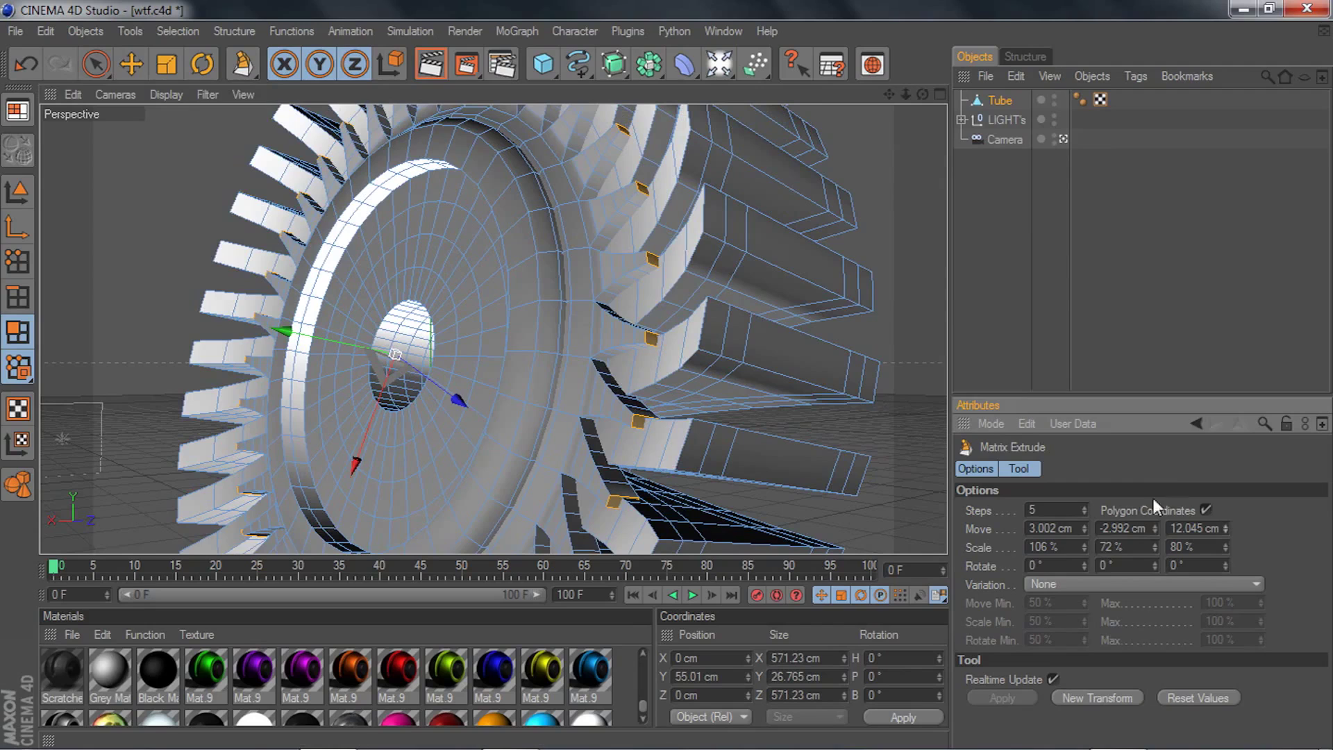
left_click_drag(1086, 544, 1085, 526)
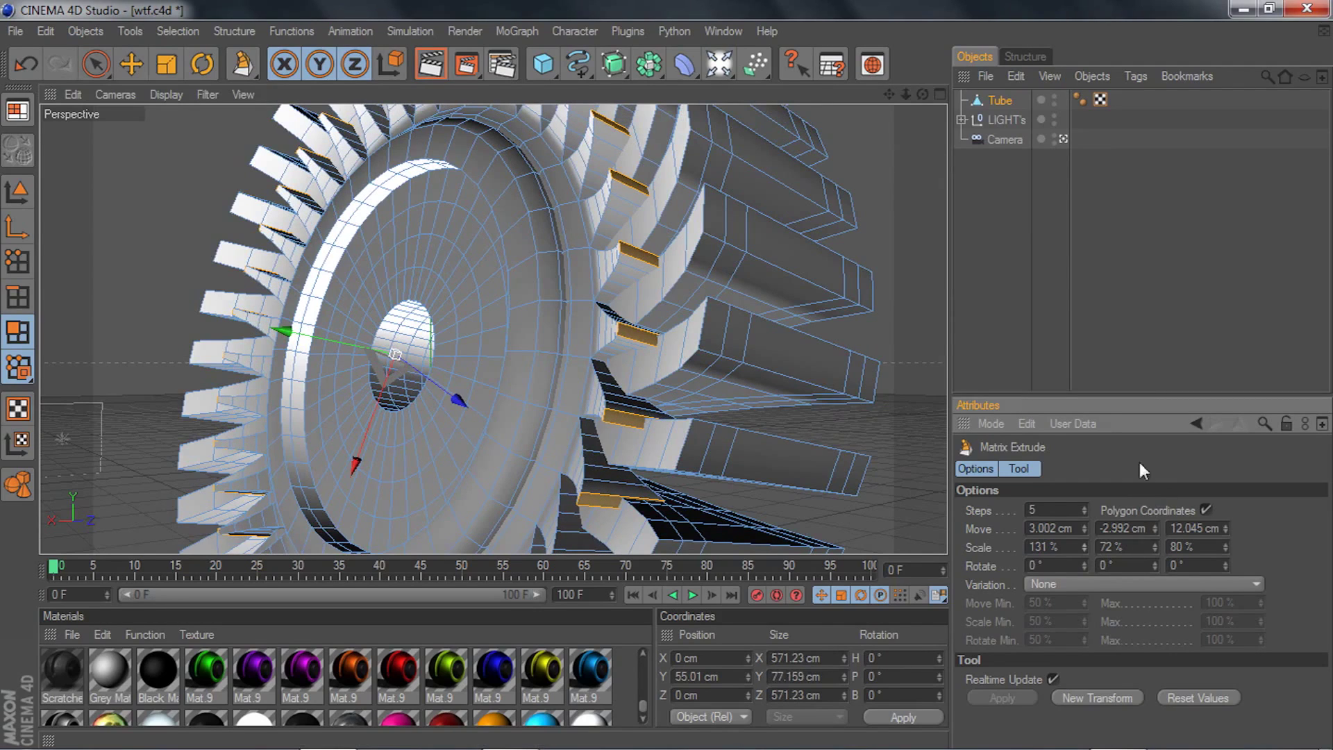
left_click(1154, 525)
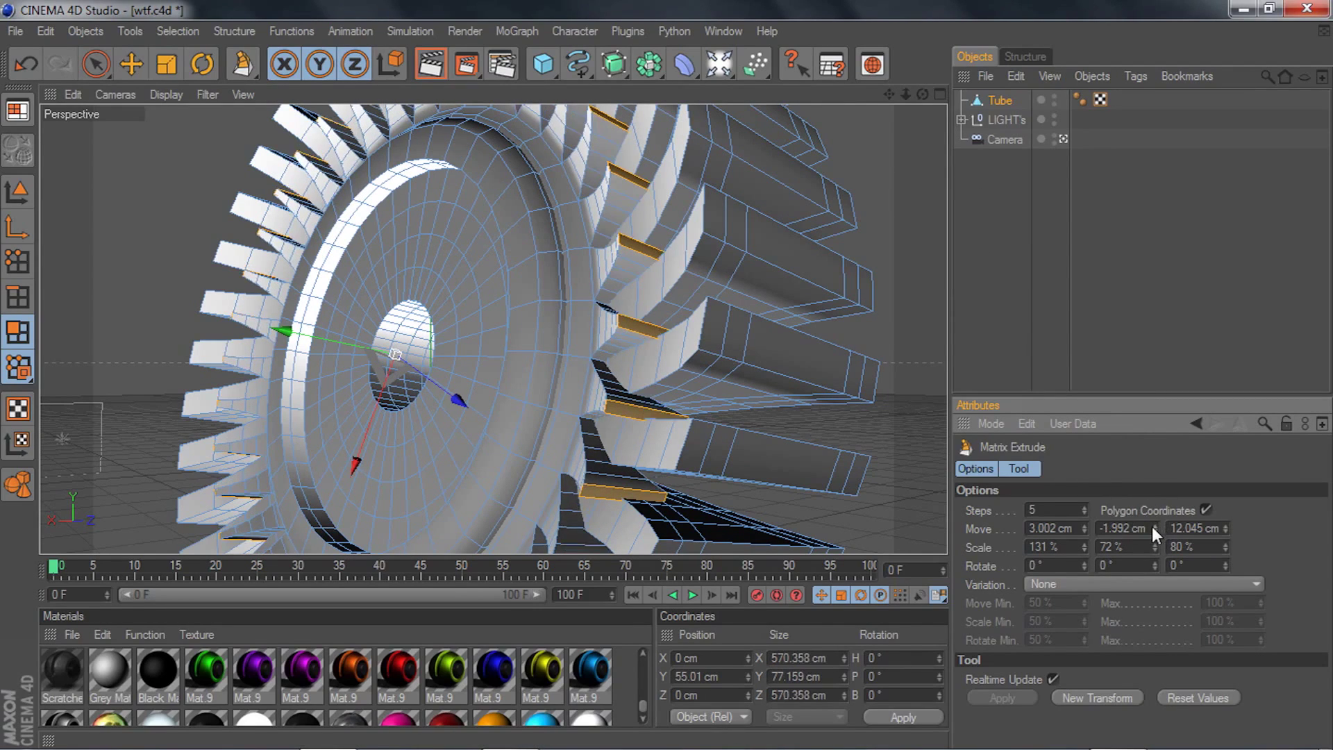
left_click(1154, 525)
- Inset the end faces of the new small blades slightly with Extrude Inner and Smooth Shift them outward by 3.6 cm
left_click_drag(922, 94, 705, 338)
right_click(898, 300)
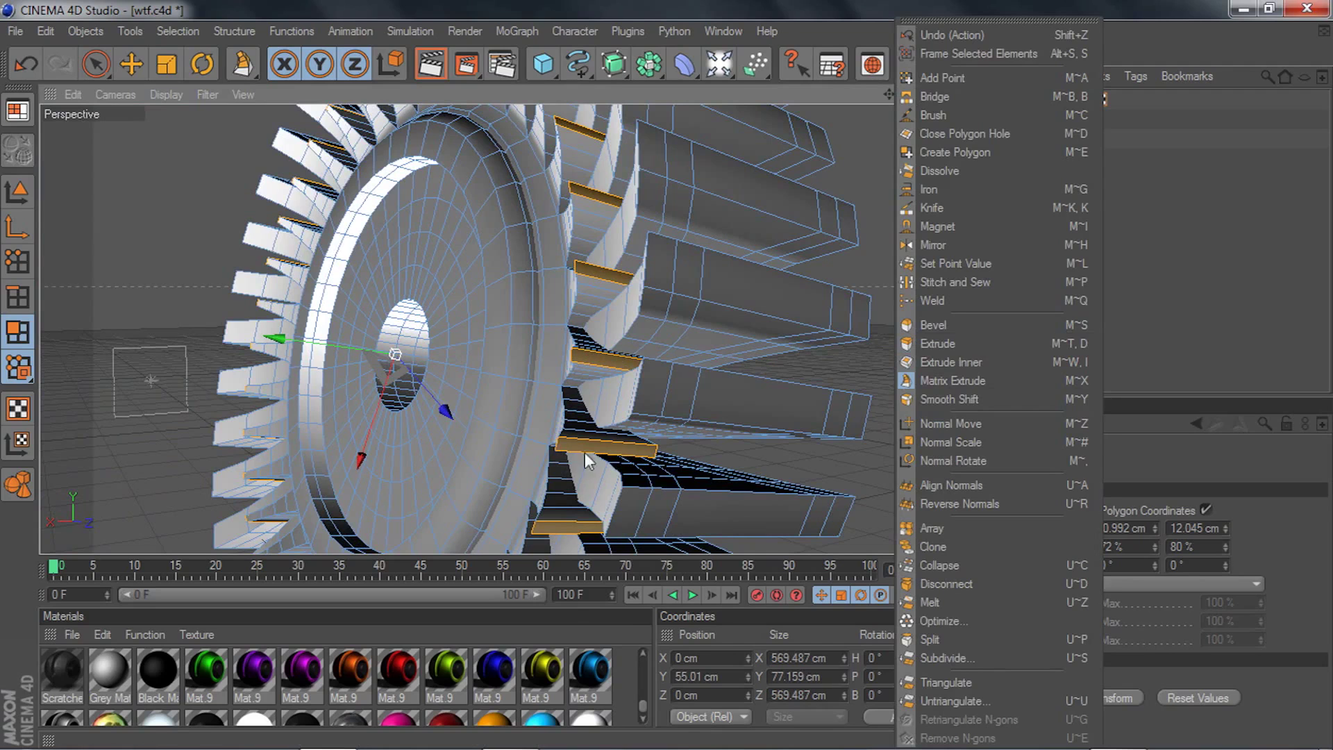
left_click(950, 365)
scroll(875, 335, "up", 3)
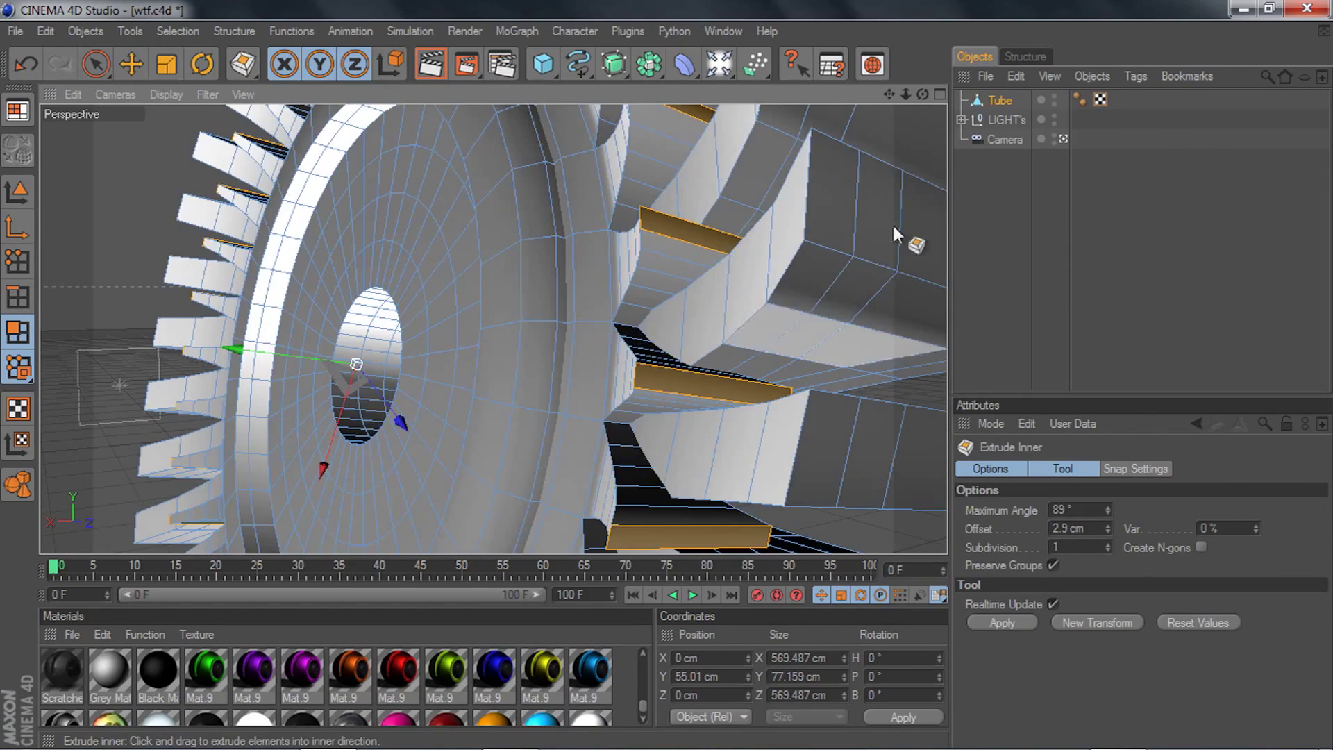
left_click_drag(888, 93, 823, 171)
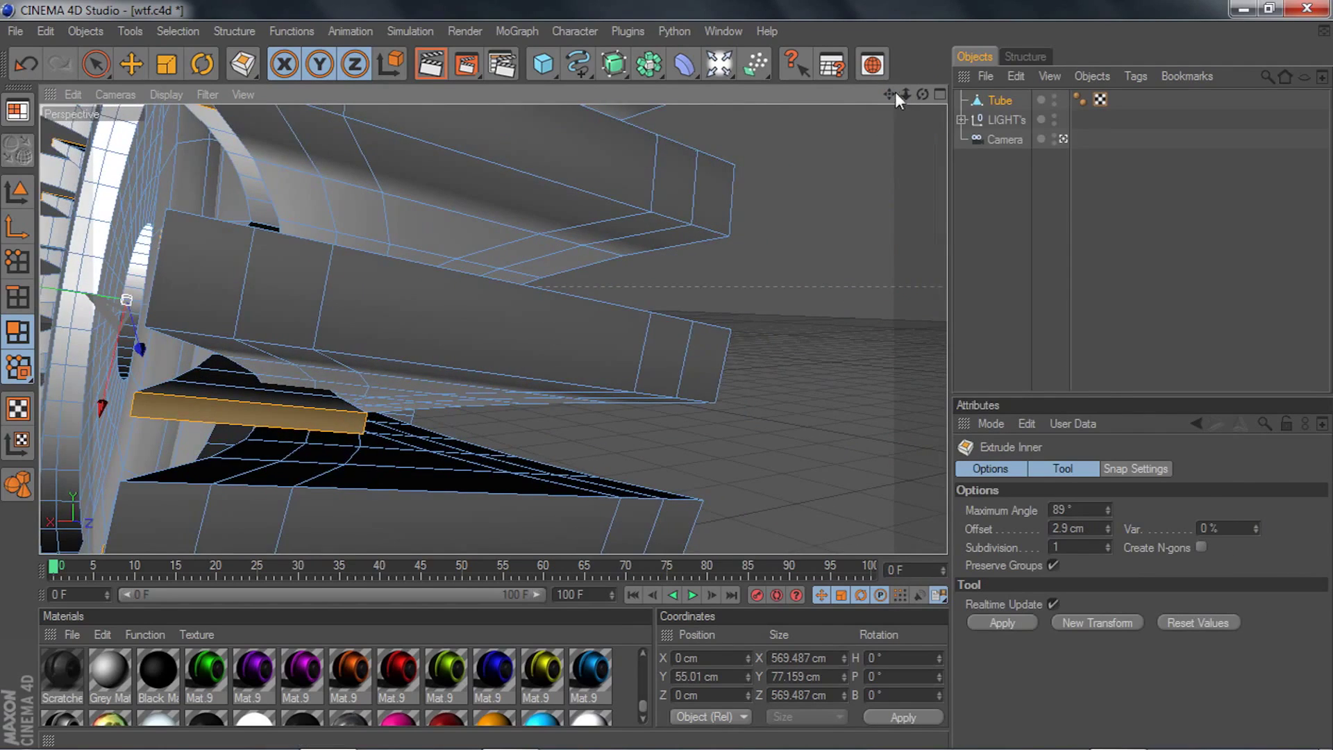
left_click_drag(894, 93, 930, 78)
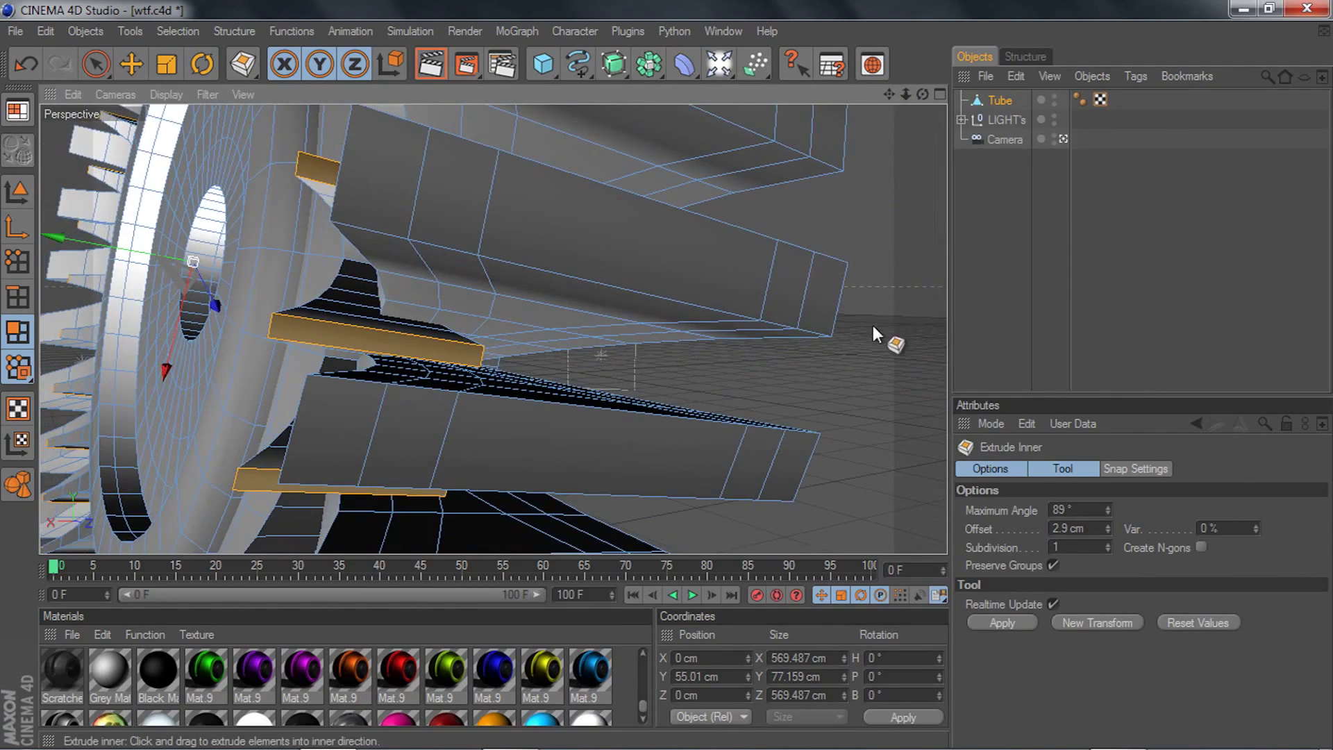
left_click_drag(873, 334, 892, 334)
right_click(871, 381)
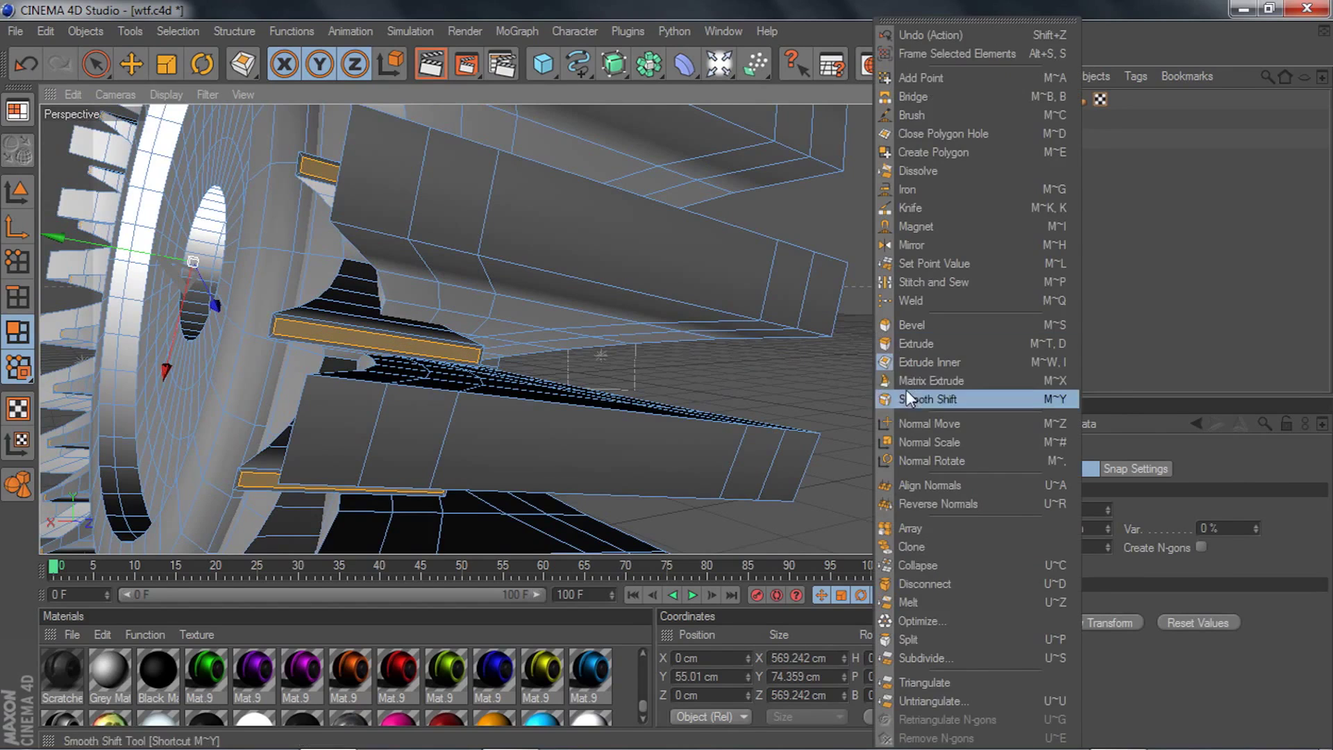
left_click(910, 392)
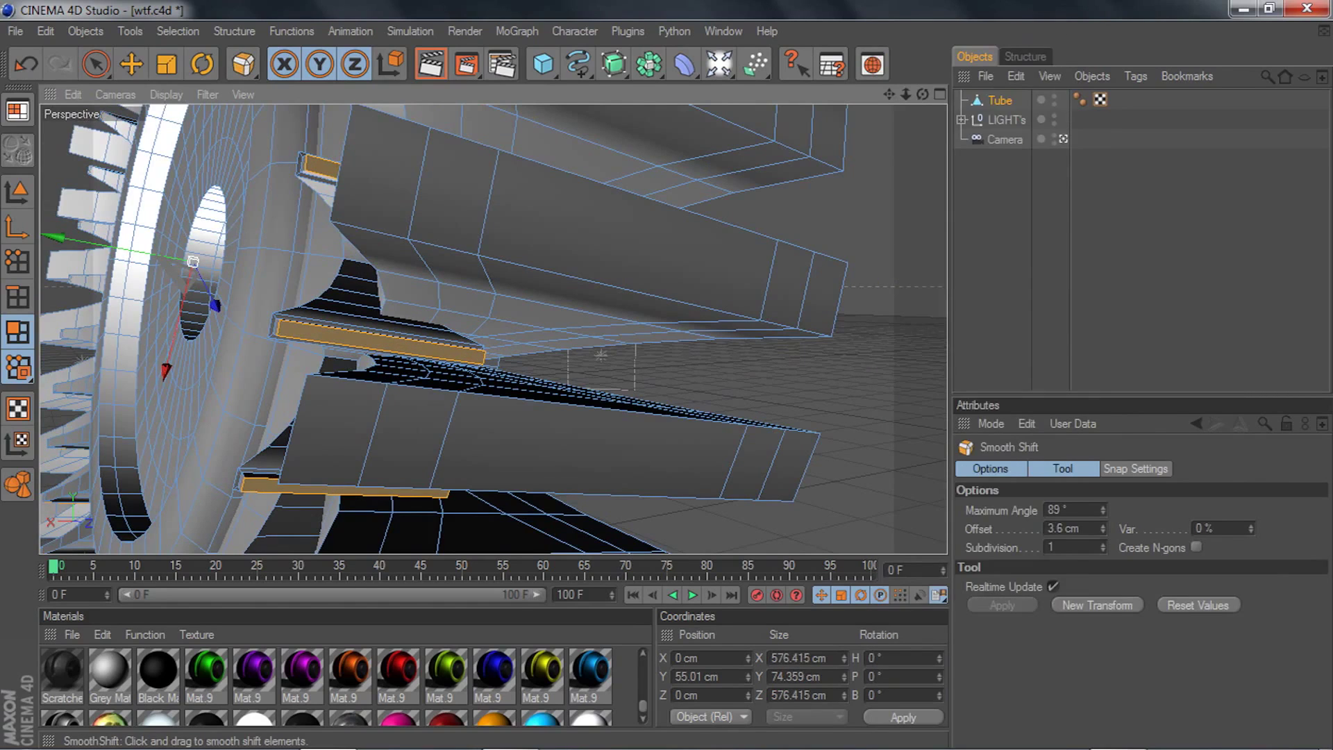
- Inset the small blades' end faces by another 1 cm and Smooth Shift them outward by 3.7 cm
right_click(867, 382)
left_click(906, 359)
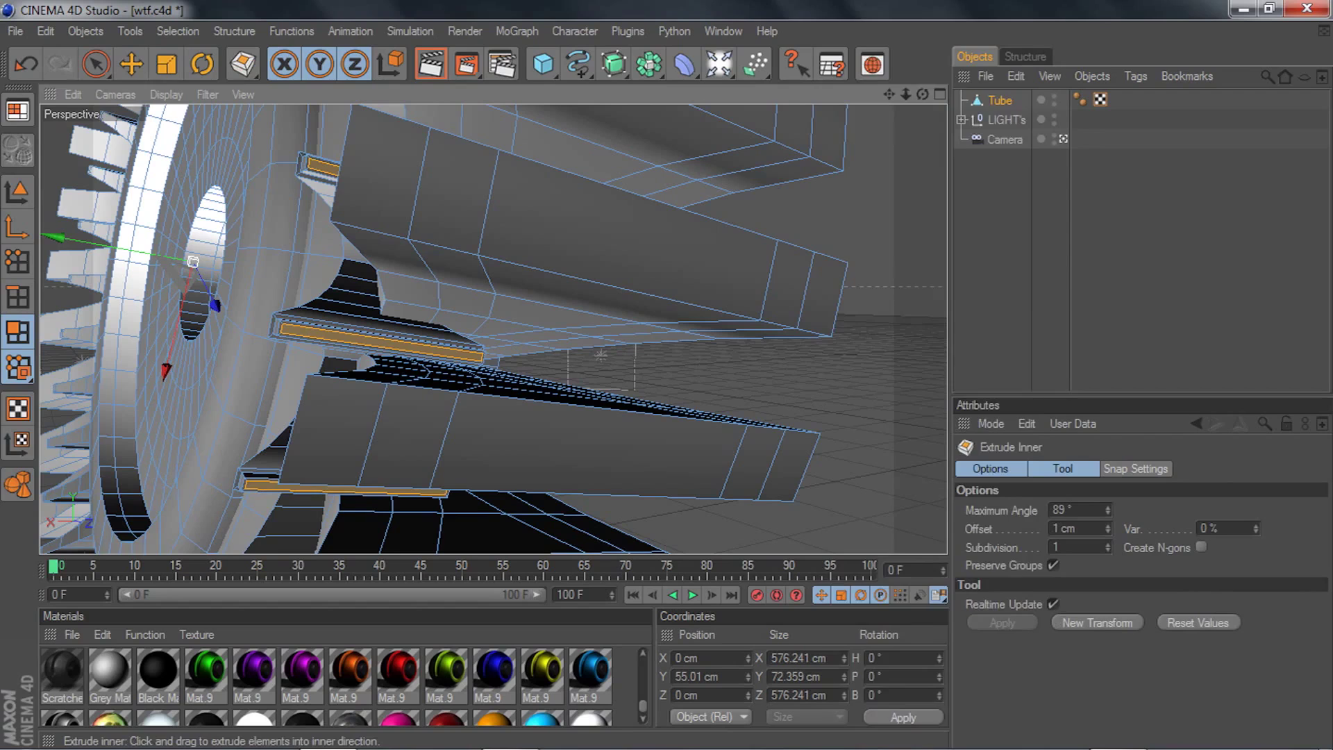
right_click(826, 364)
left_click(862, 401)
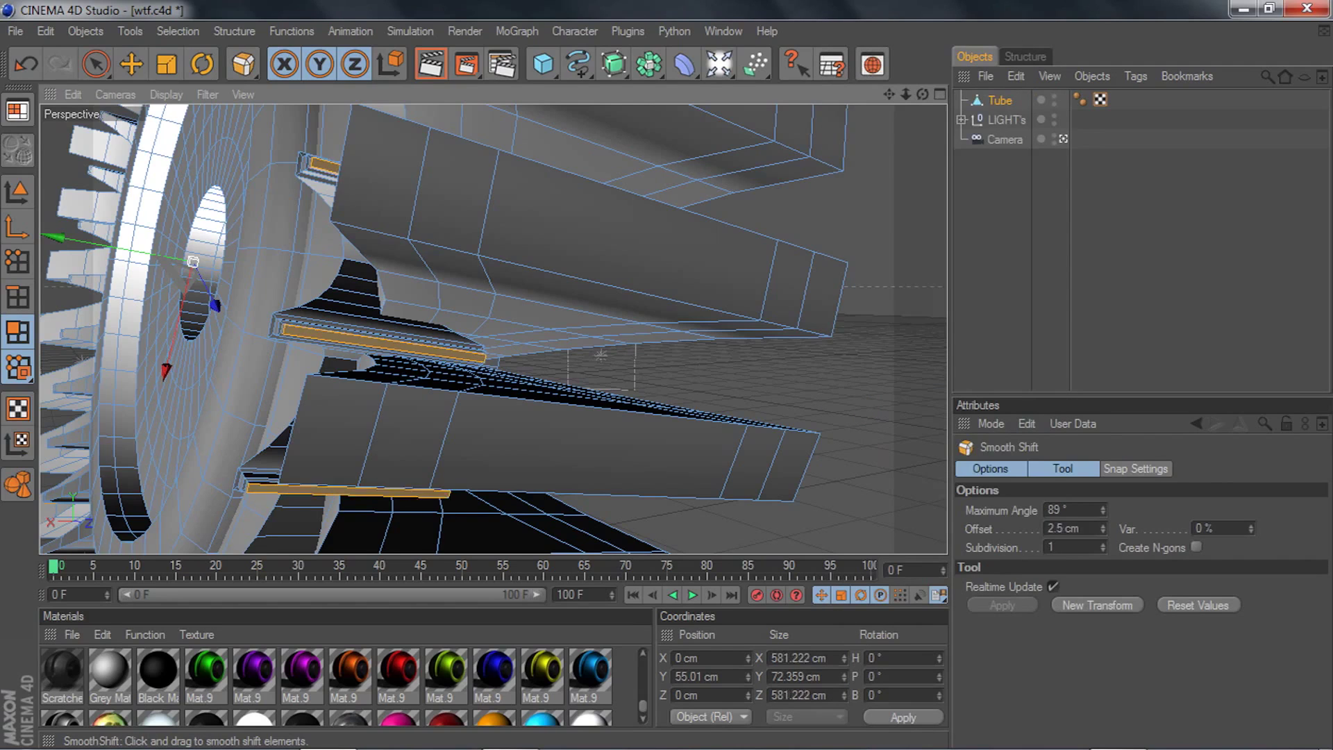
- Inset the small blades' end faces once more and Smooth Shift them outward by 4 cm as the last tier
right_click(840, 394)
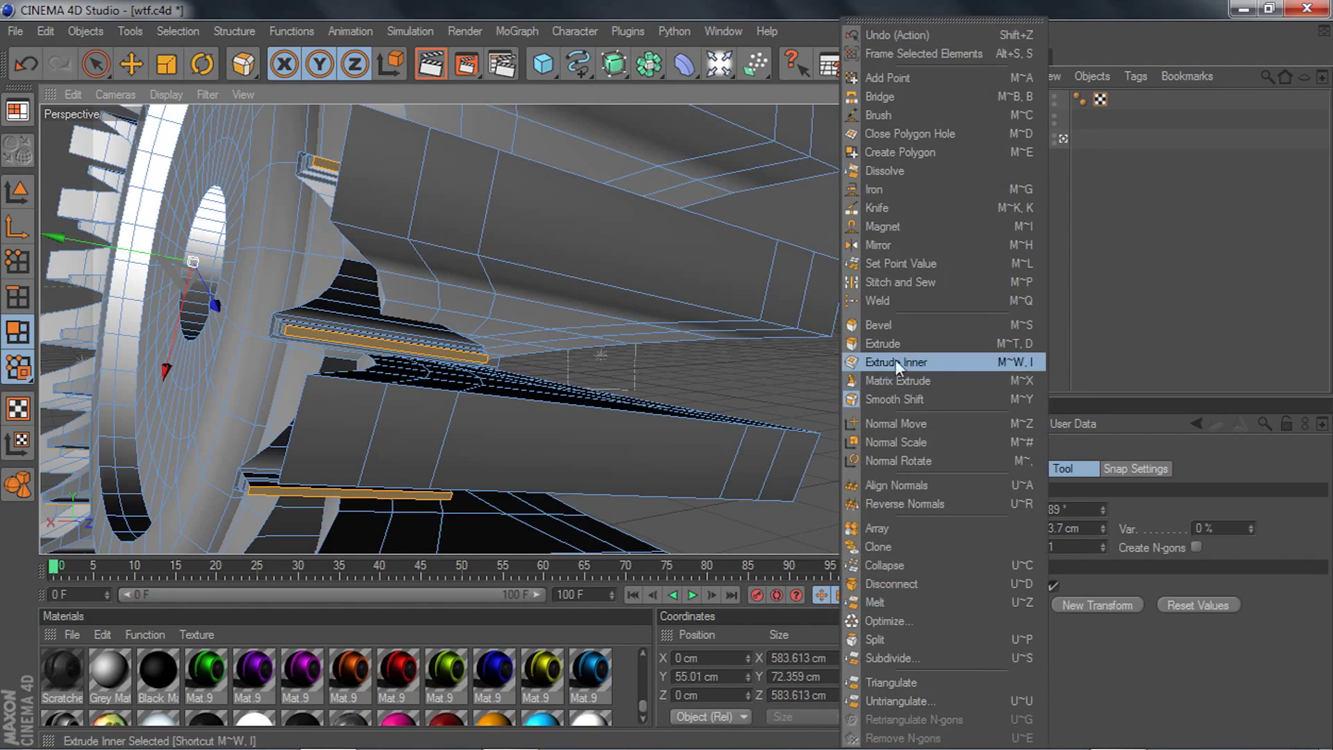
left_click(895, 363)
right_click(872, 363)
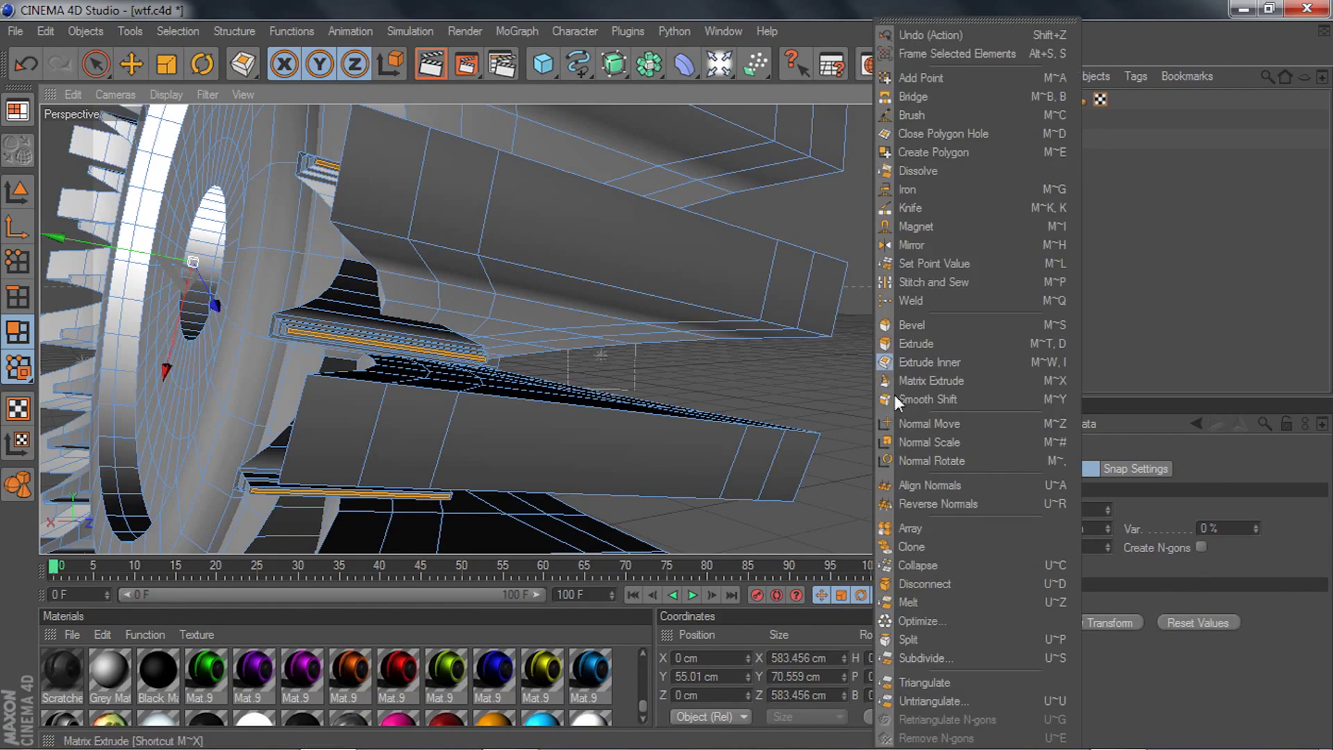
left_click(902, 391)
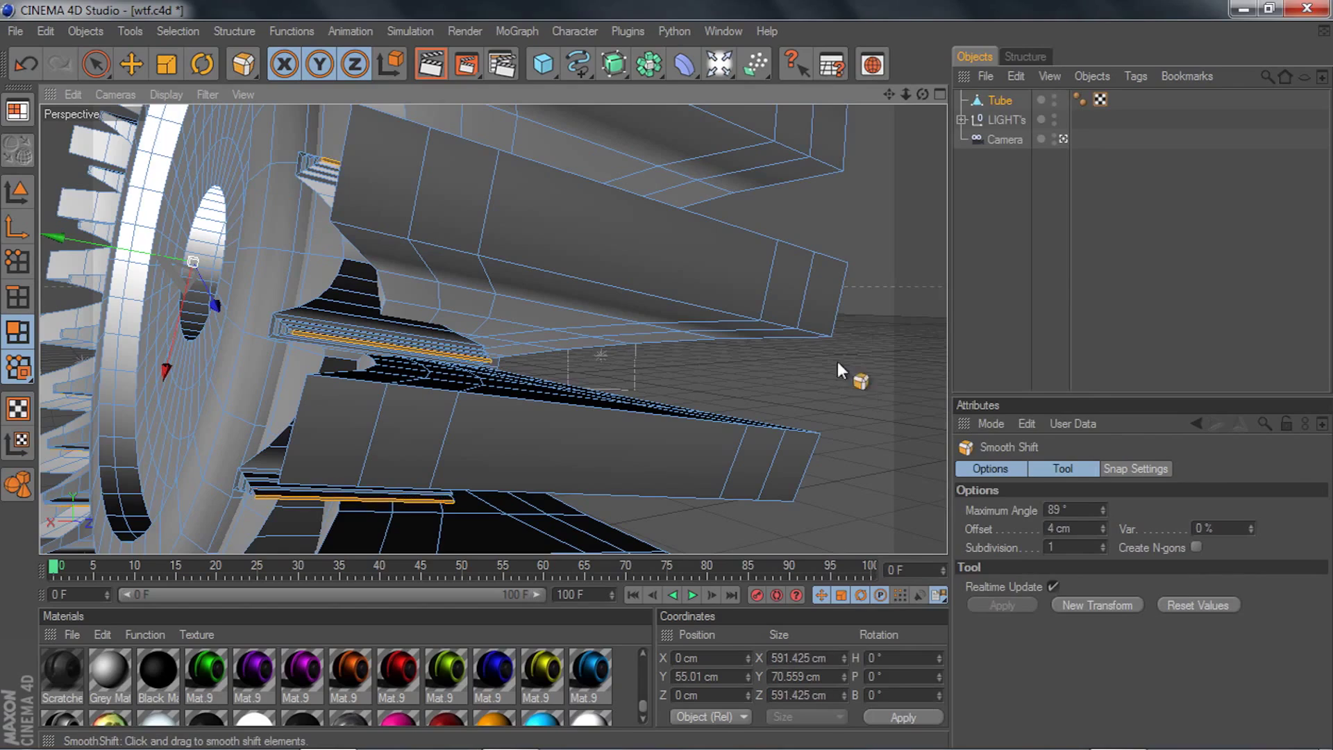
- Select the three outer ring loops of the recessed front disc, leaving out the ring around the central hole
left_click_drag(838, 363, 817, 290, "alt")
left_click_drag(927, 95, 1122, 196)
key("u")
key("l")
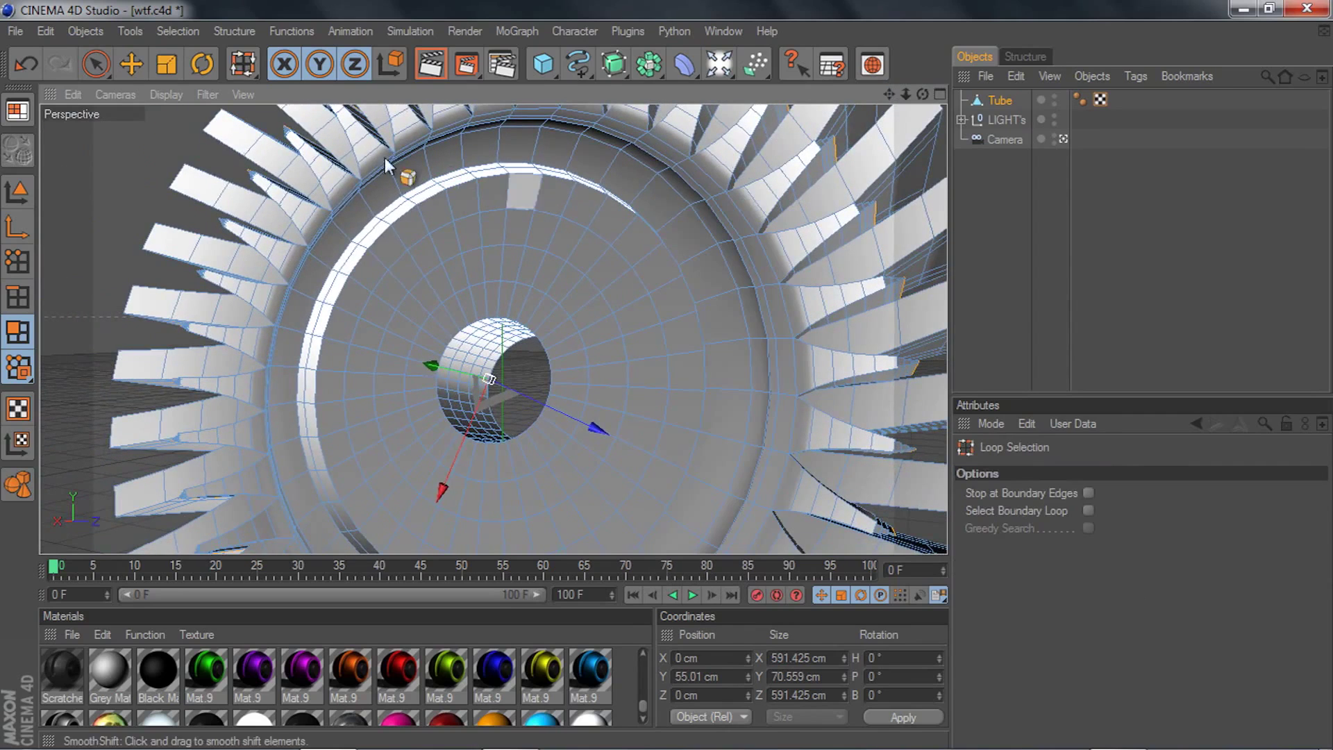
left_click(379, 250)
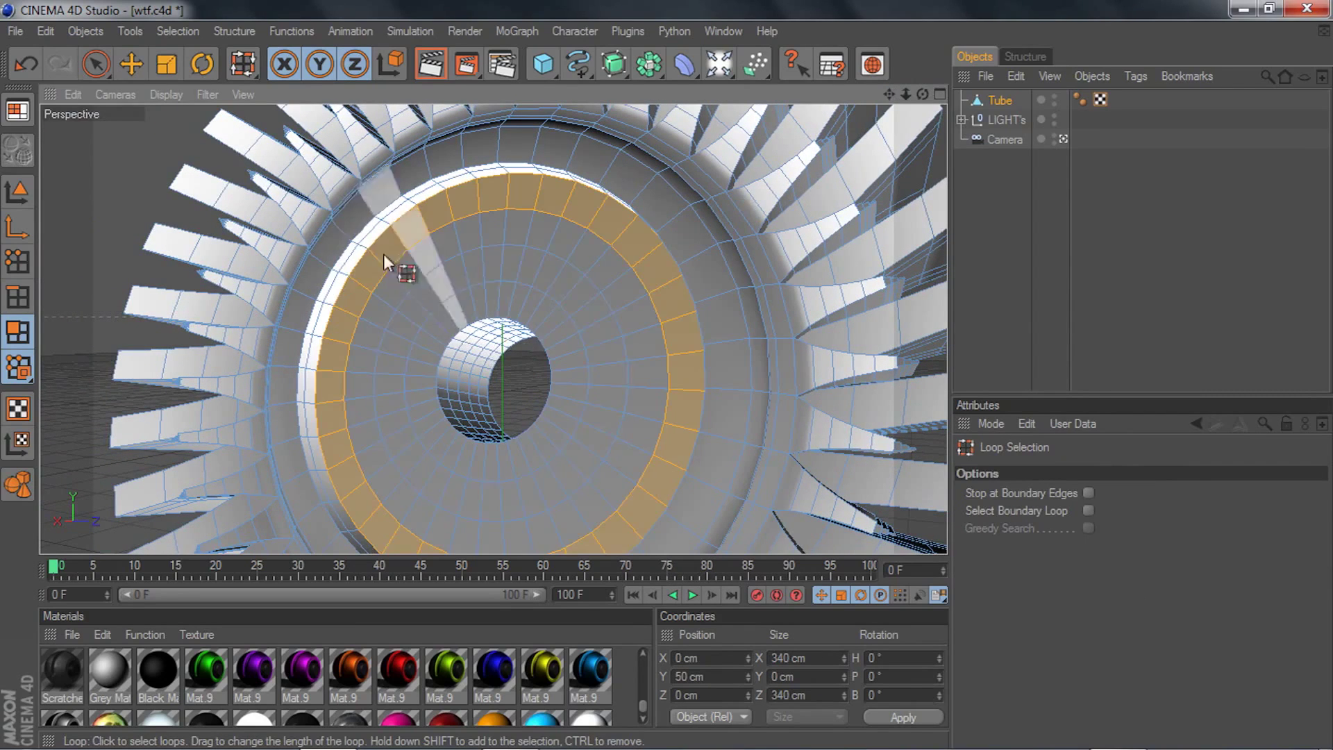
left_click(395, 284, "shift")
left_click(410, 323, "shift")
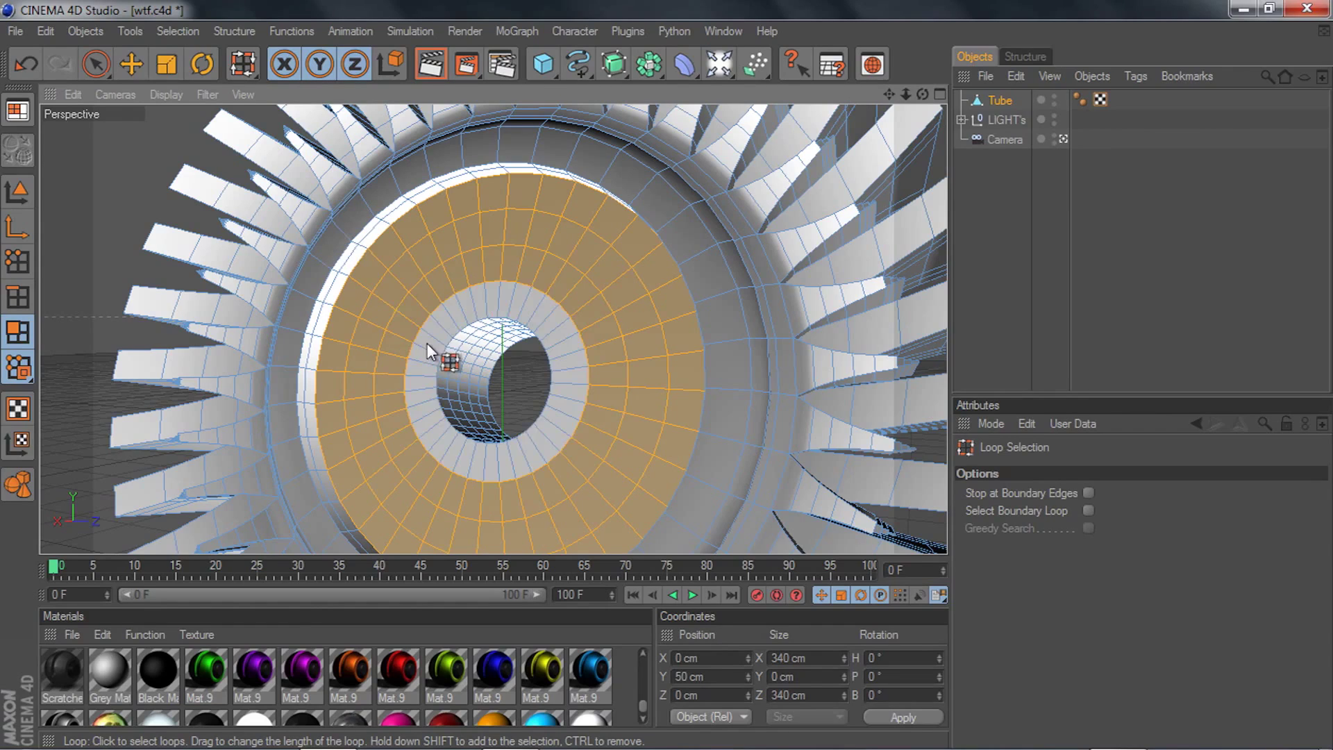
- Matrix Extrude the three disc rings with 91% X scale and a move of 1.804 cm in X, 6.204 cm in Y and 3.939 cm in Z
right_click(90, 224)
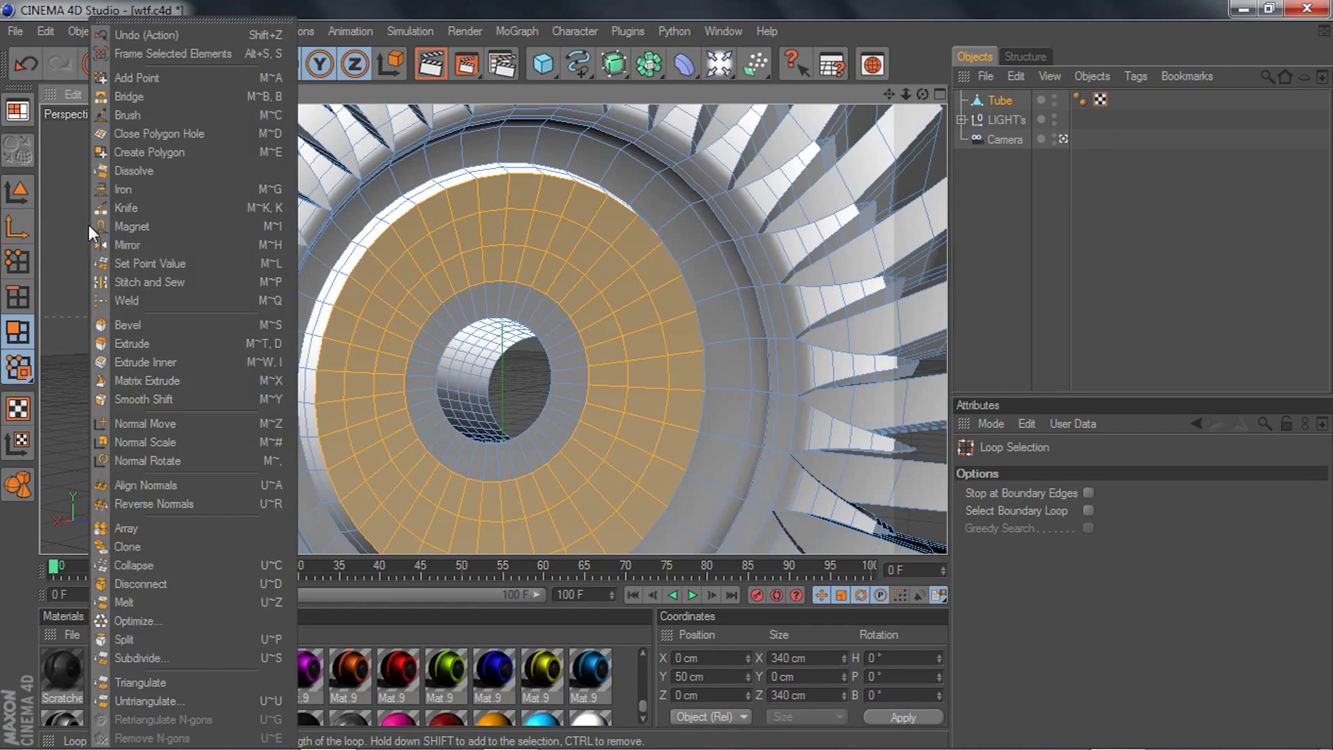
left_click(152, 381)
left_click_drag(492, 379, 472, 375)
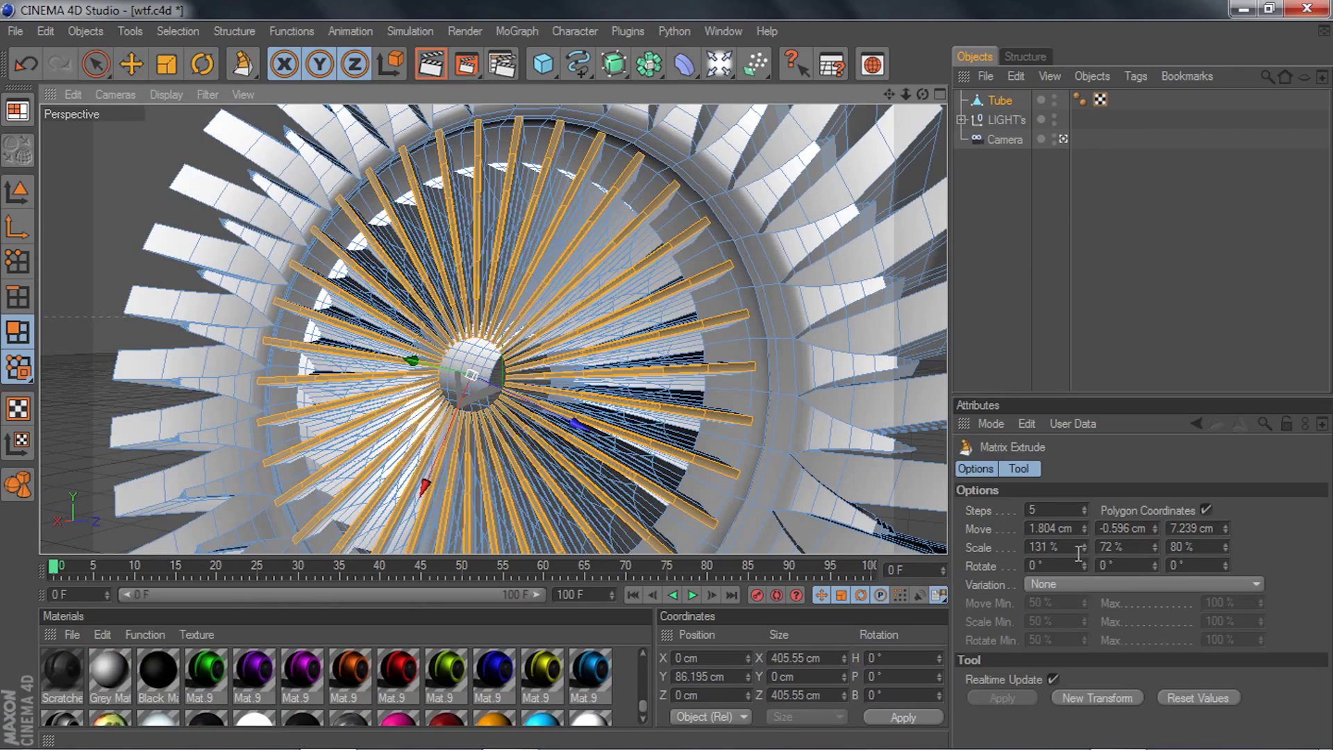
left_click_drag(1084, 547, 1084, 585)
left_click_drag(1224, 533, 1224, 566)
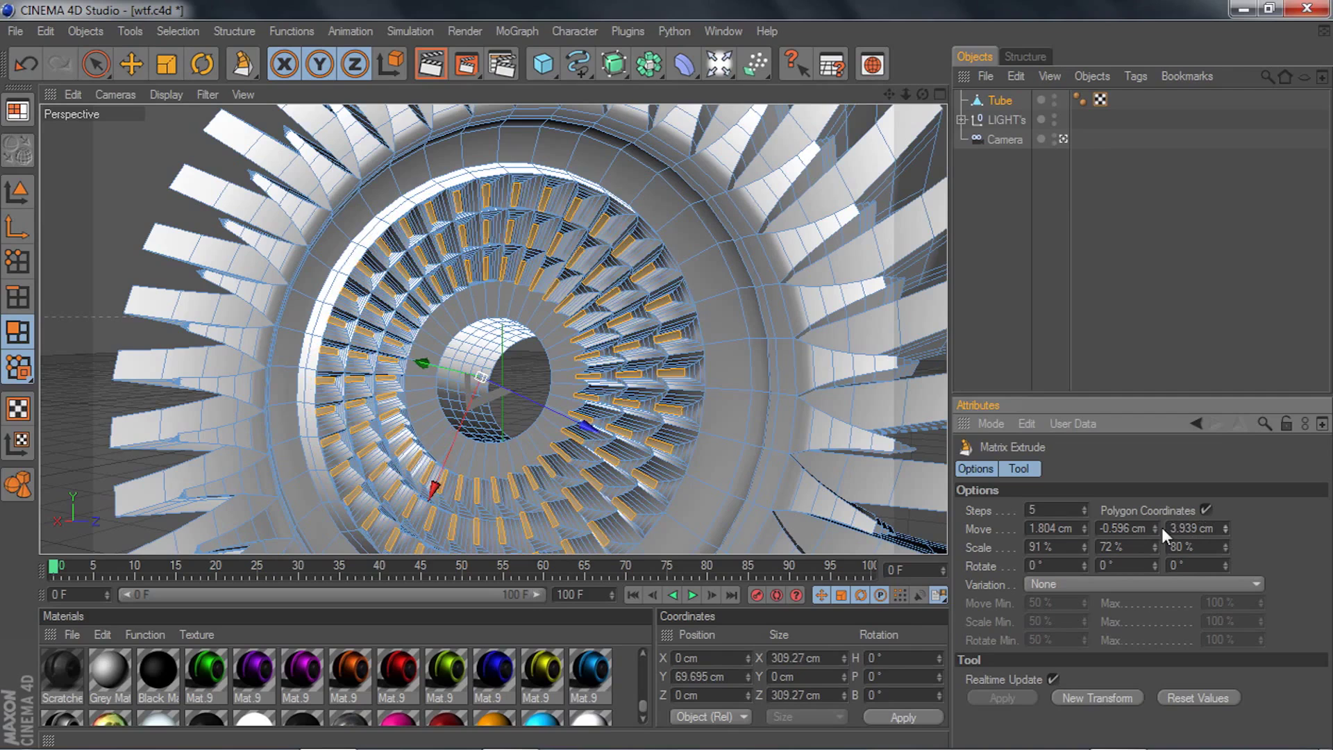
left_click_drag(1155, 528, 1155, 470)
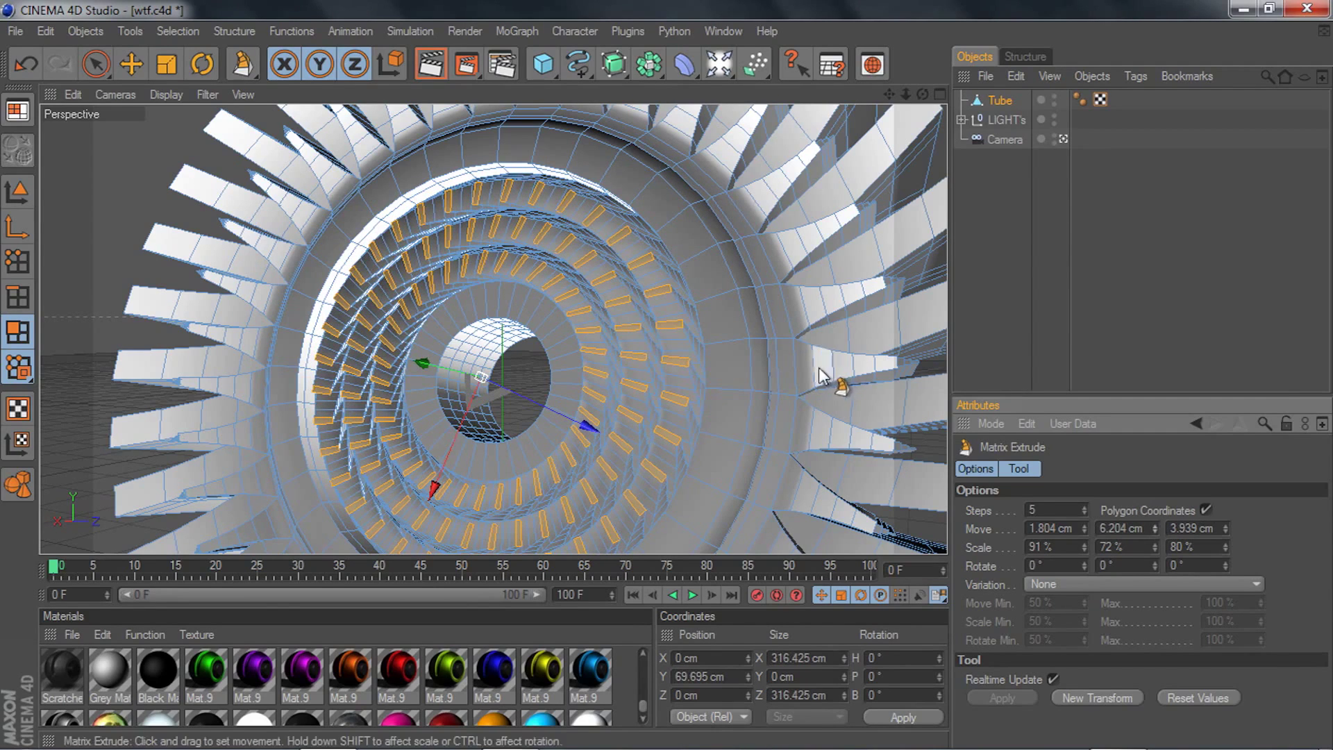
- Add a polygon loop near the front edge of the central hole's inner wall to the selected small blade tips
left_click_drag(922, 94, 1111, 94)
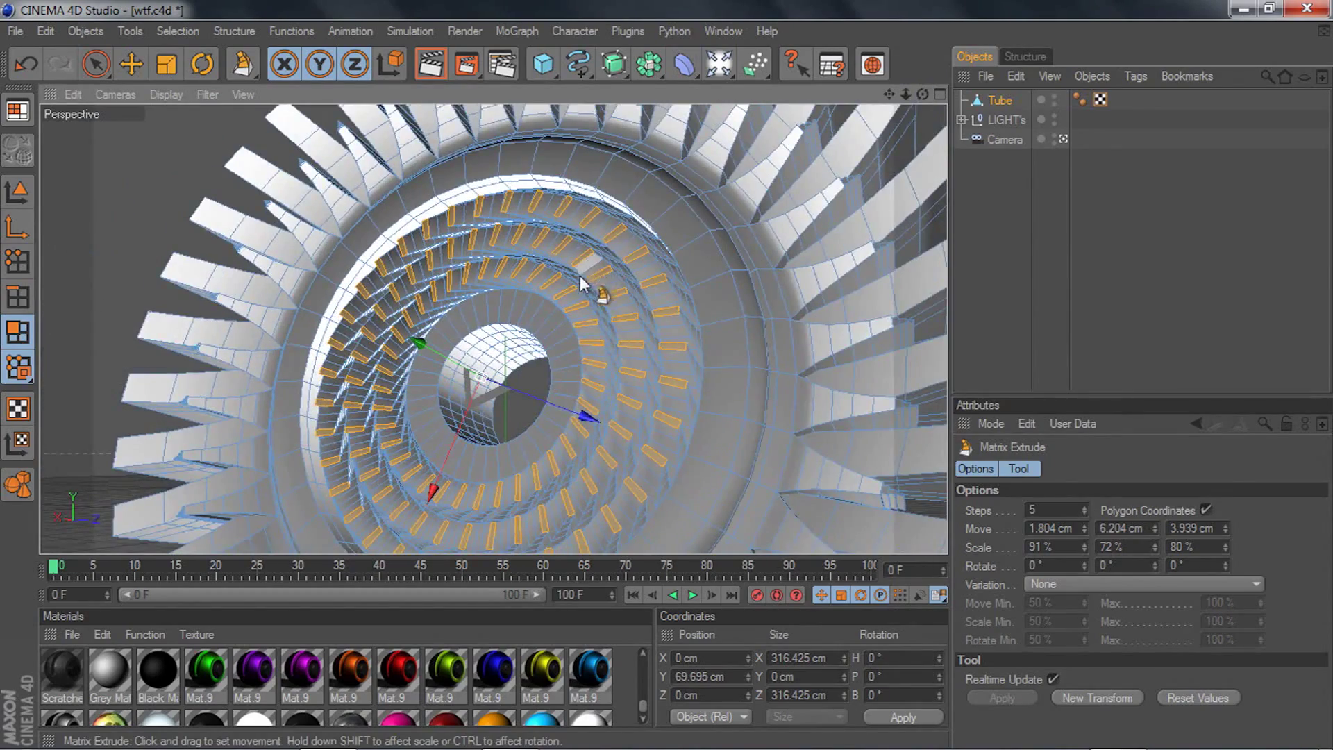
scroll(582, 285, "up", 5)
key("u")
key("l")
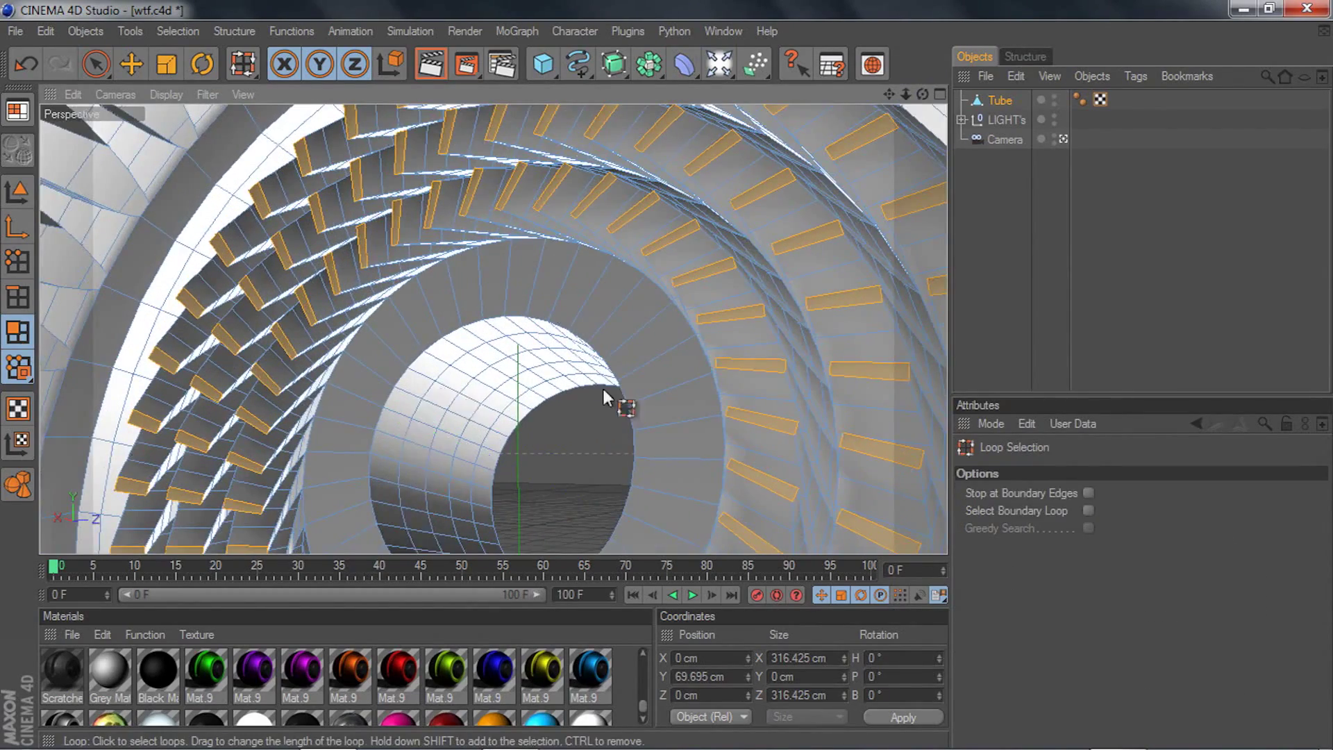
scroll(602, 385, "down", 5)
left_click_drag(923, 90, 794, 209)
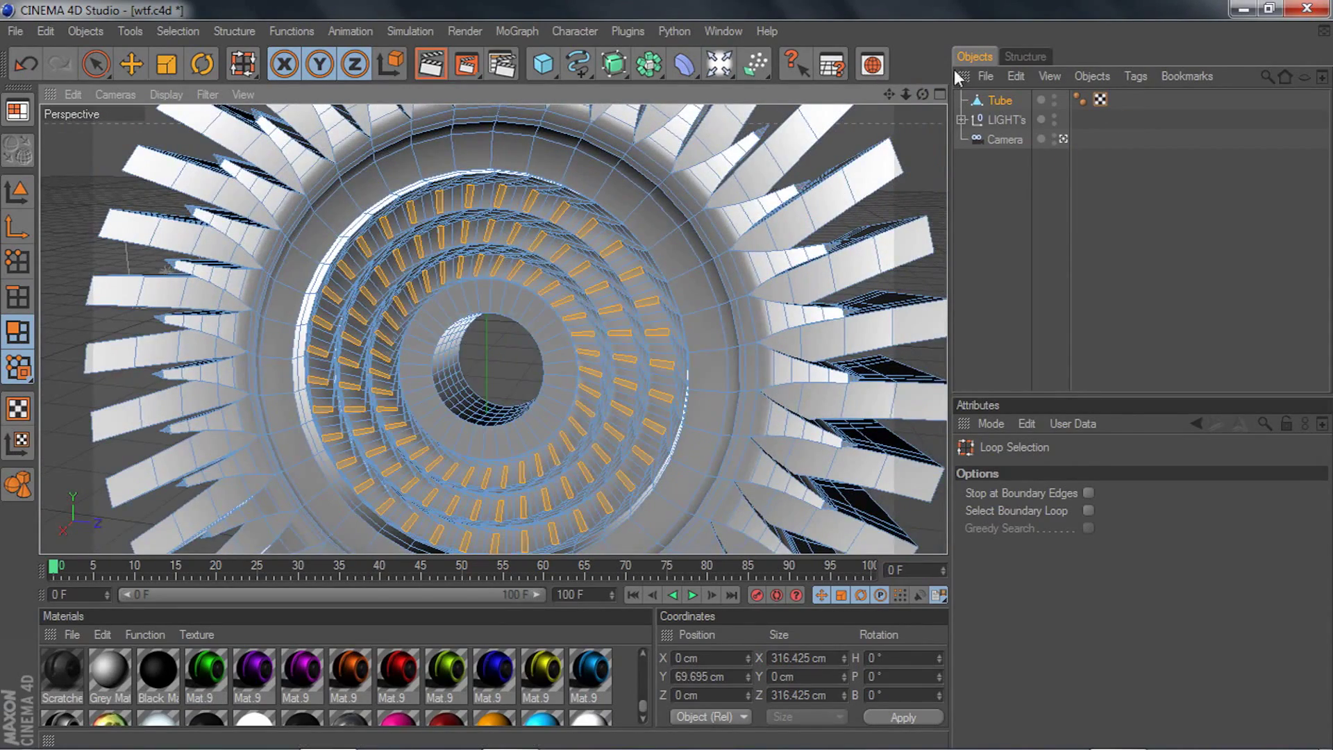
left_click_drag(922, 93, 951, 81)
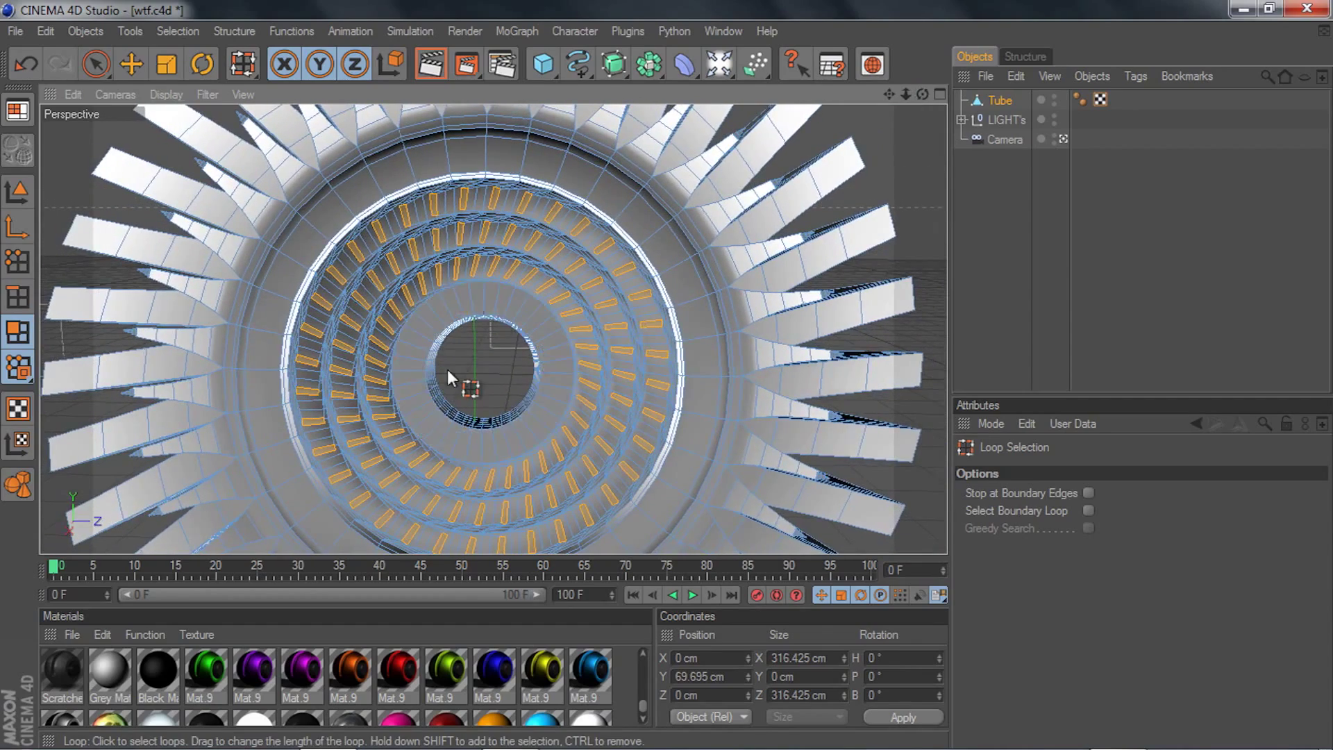
scroll(451, 380, "up", 5)
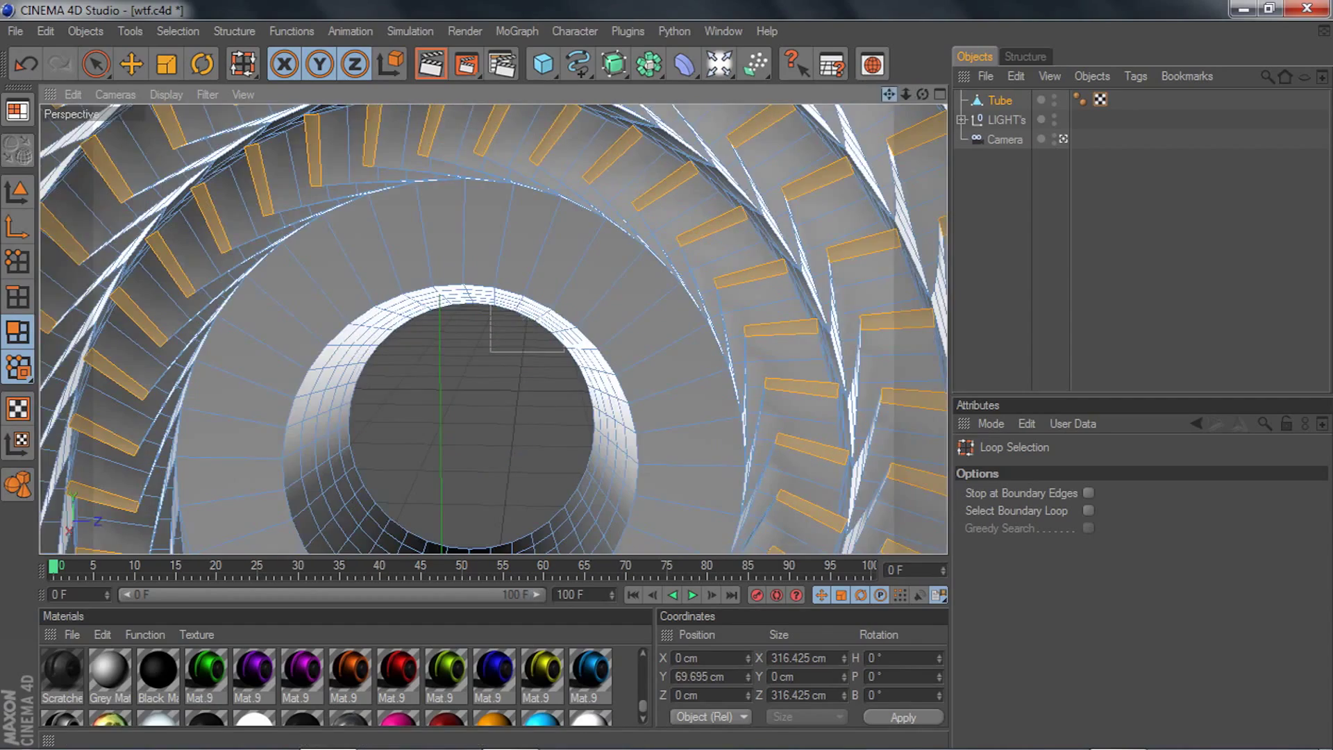
left_click_drag(889, 94, 868, 70)
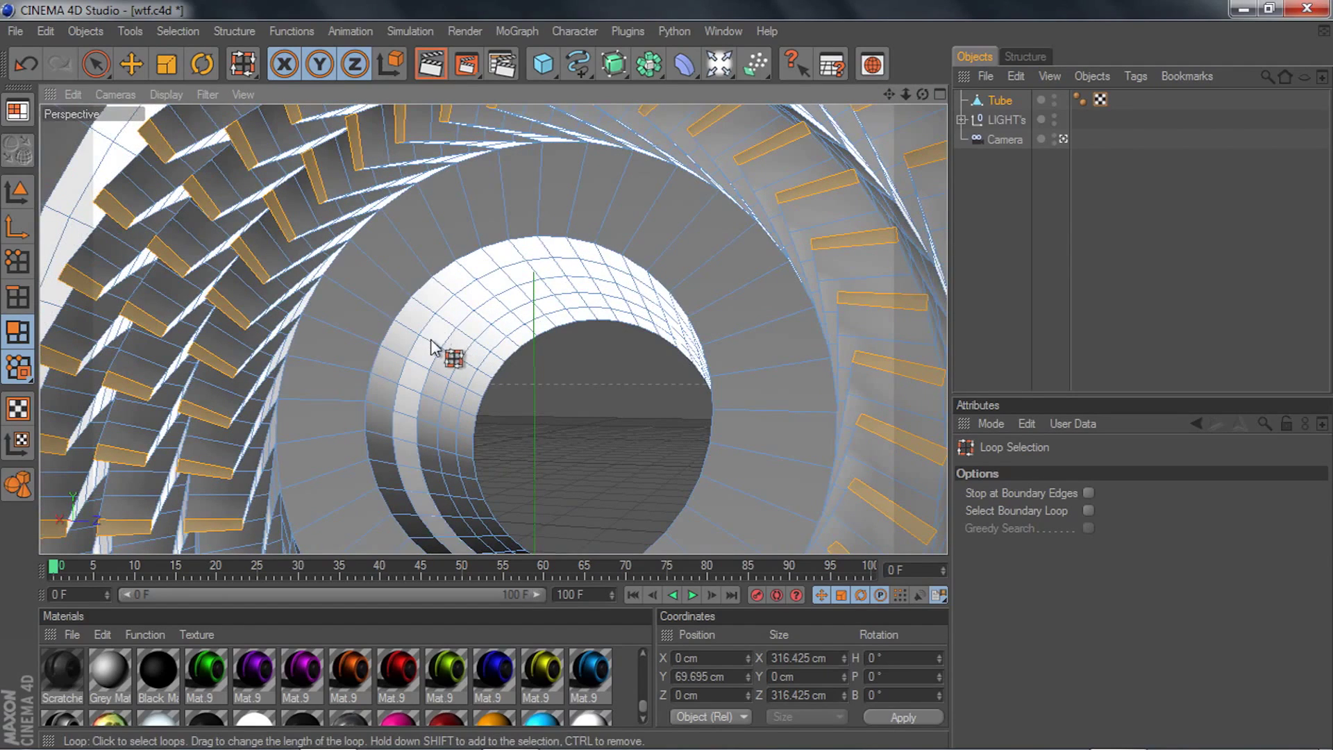
left_click(430, 347)
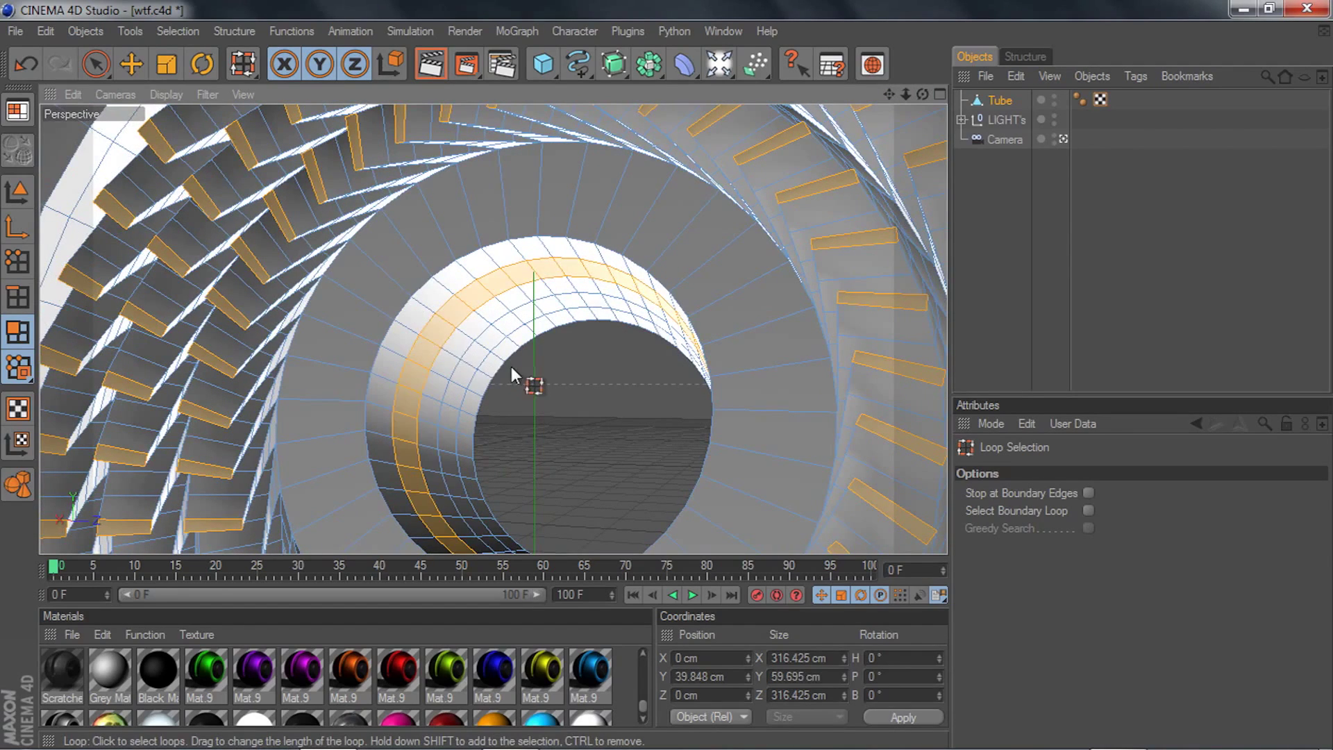
- Try to Smooth Shift the loops of the central hole's inner wall together with the small blade tips by 54 cm
scroll(512, 368, "down", 3)
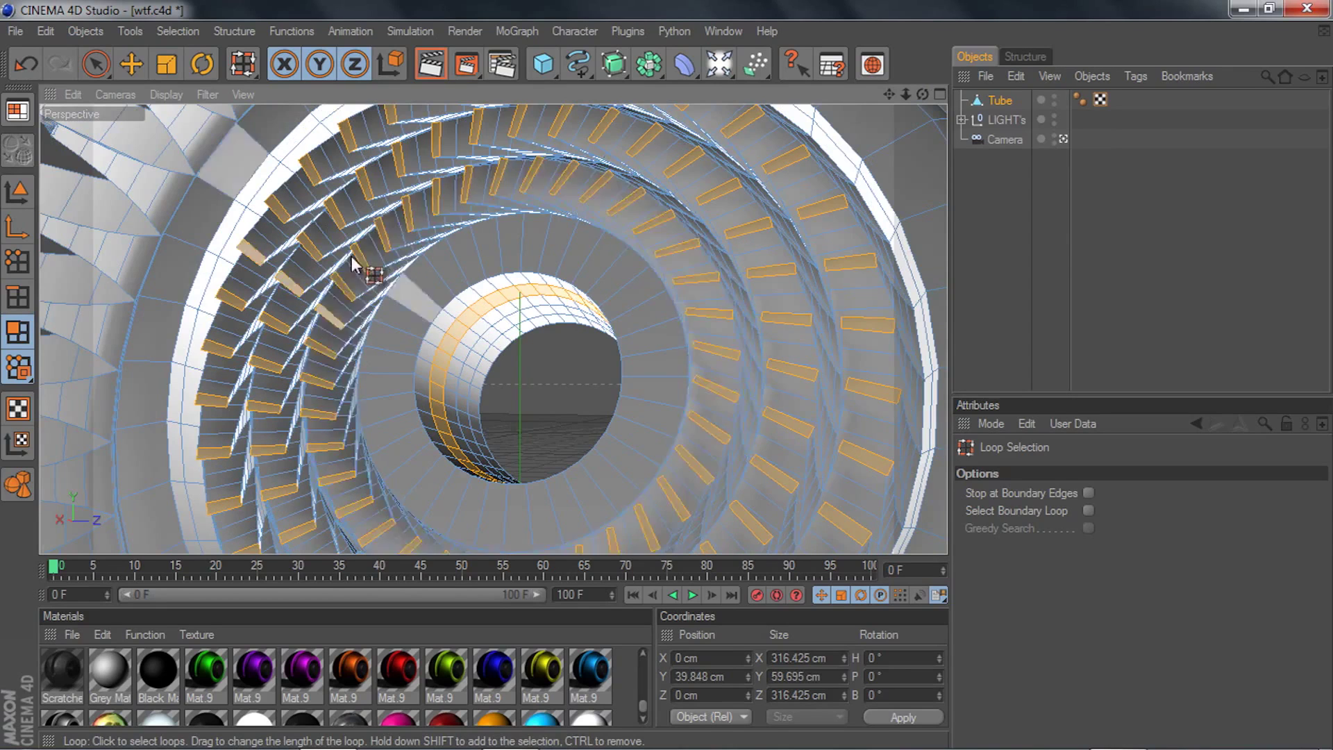
left_click(455, 350)
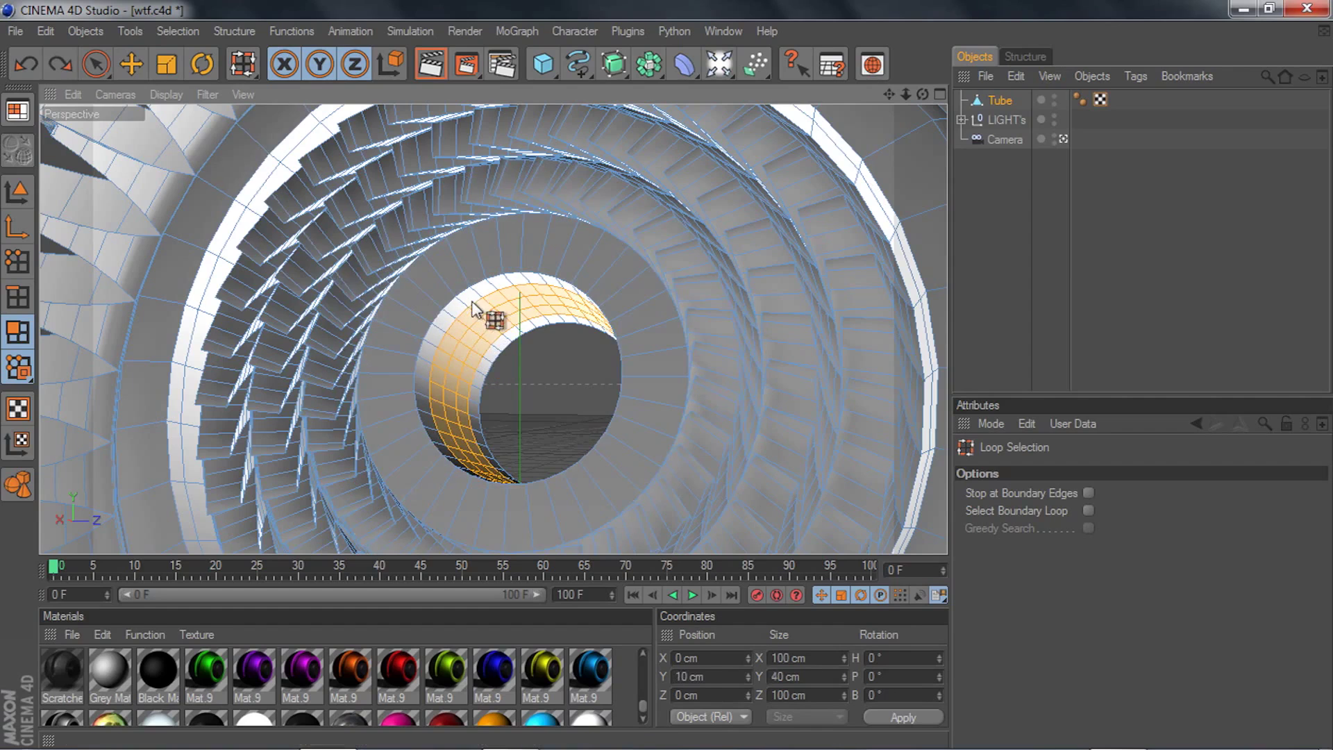
key("ctrl+z")
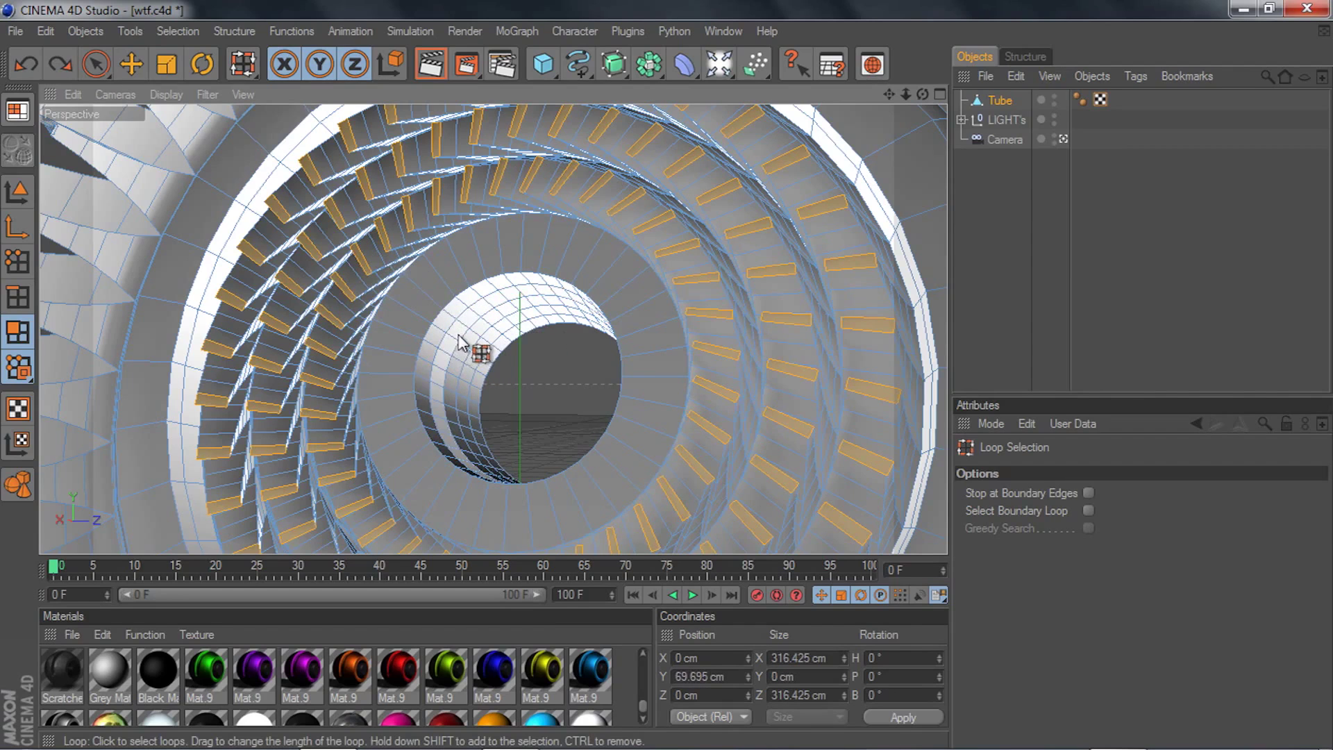
left_click(468, 352, "shift")
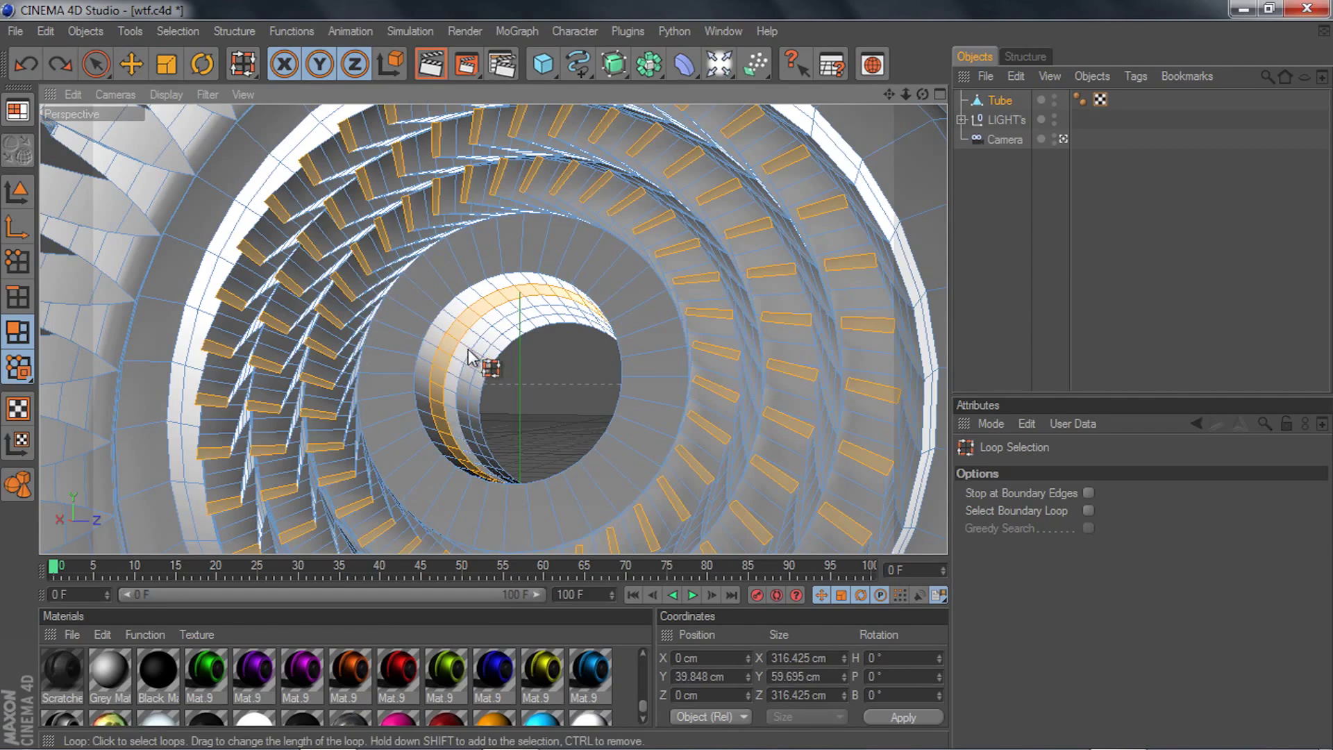
right_click(140, 301)
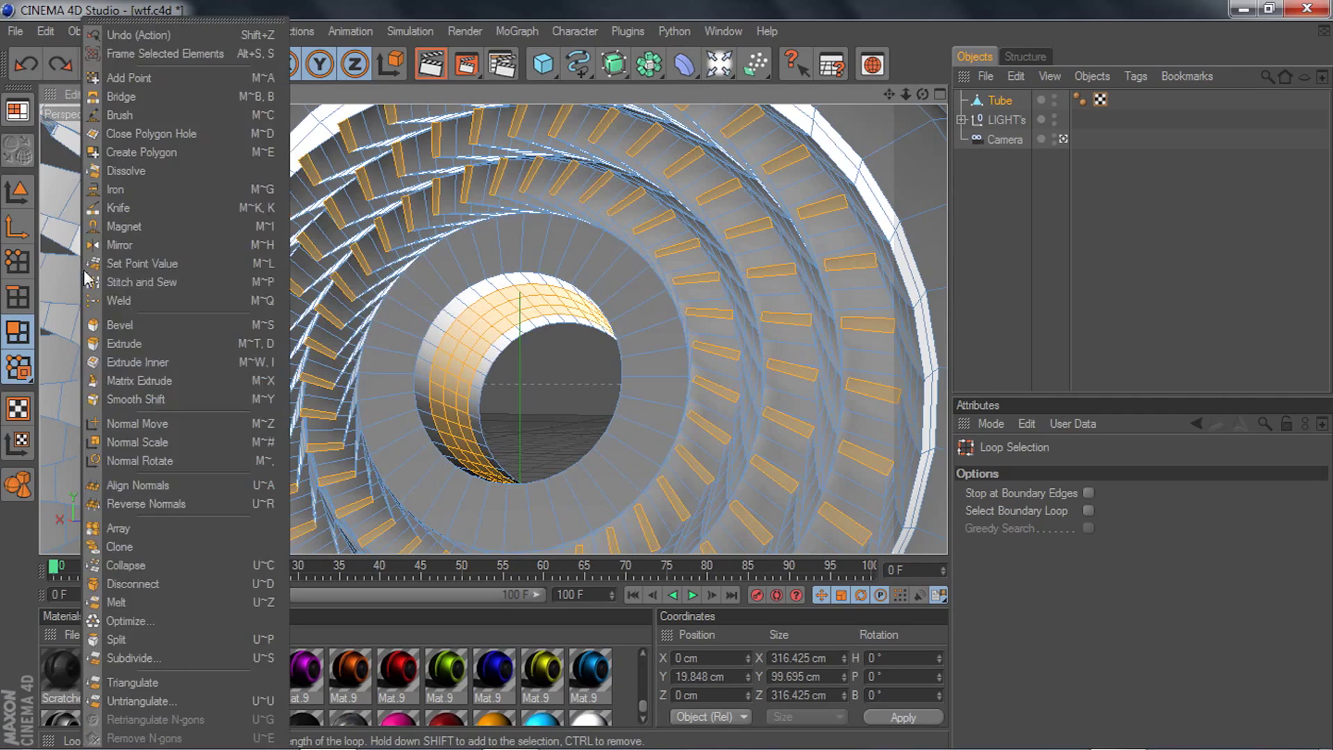
left_click(144, 395)
left_click_drag(552, 389, 611, 390)
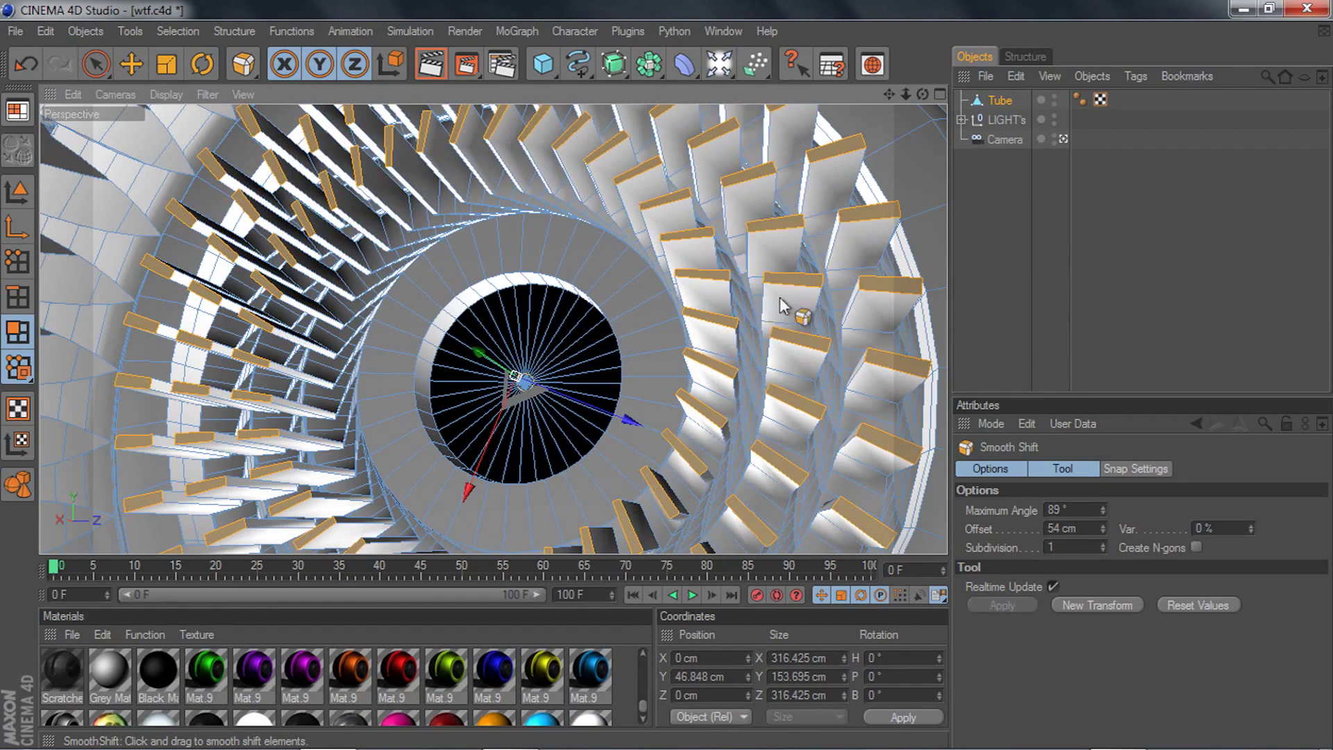
key("ctrl+z")
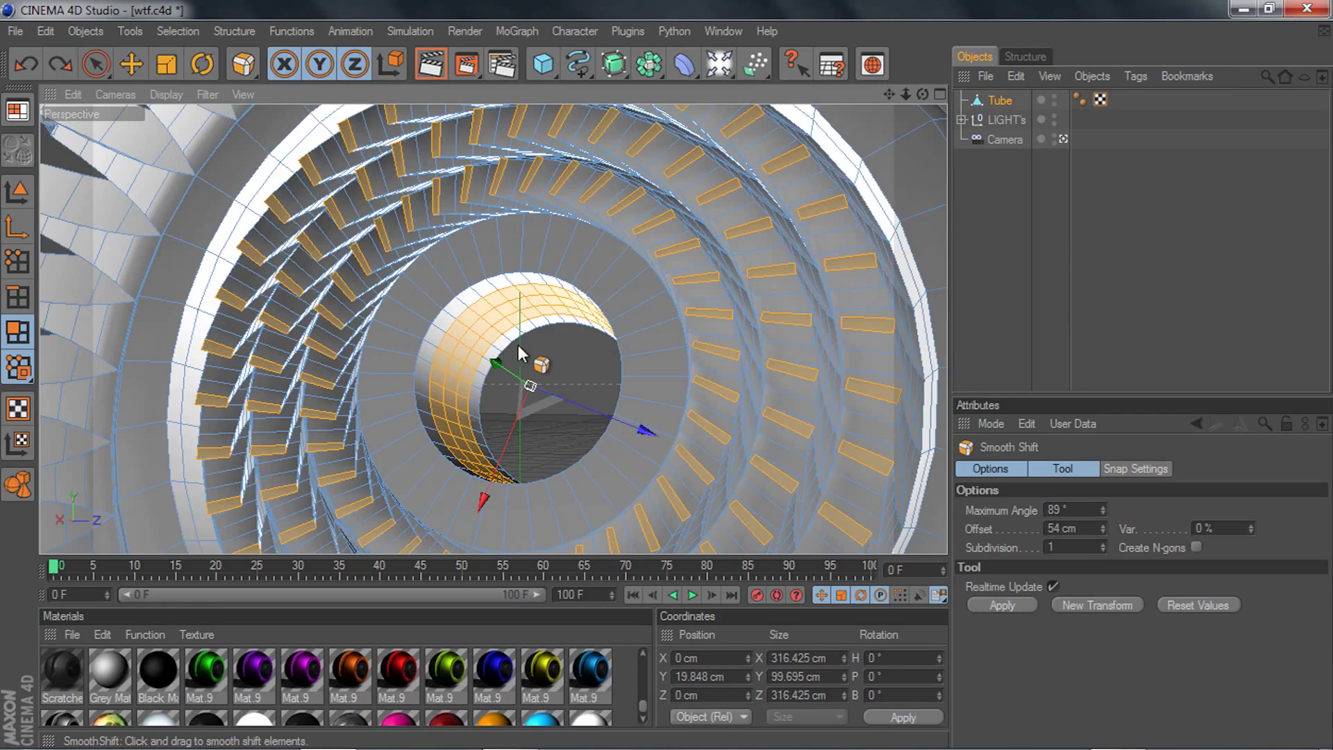
key("ctrl+z")
- Select only the middle loops of the central hole's inner wall and Smooth Shift them inward by 49.7 cm to close the hole
key("u")
key("l")
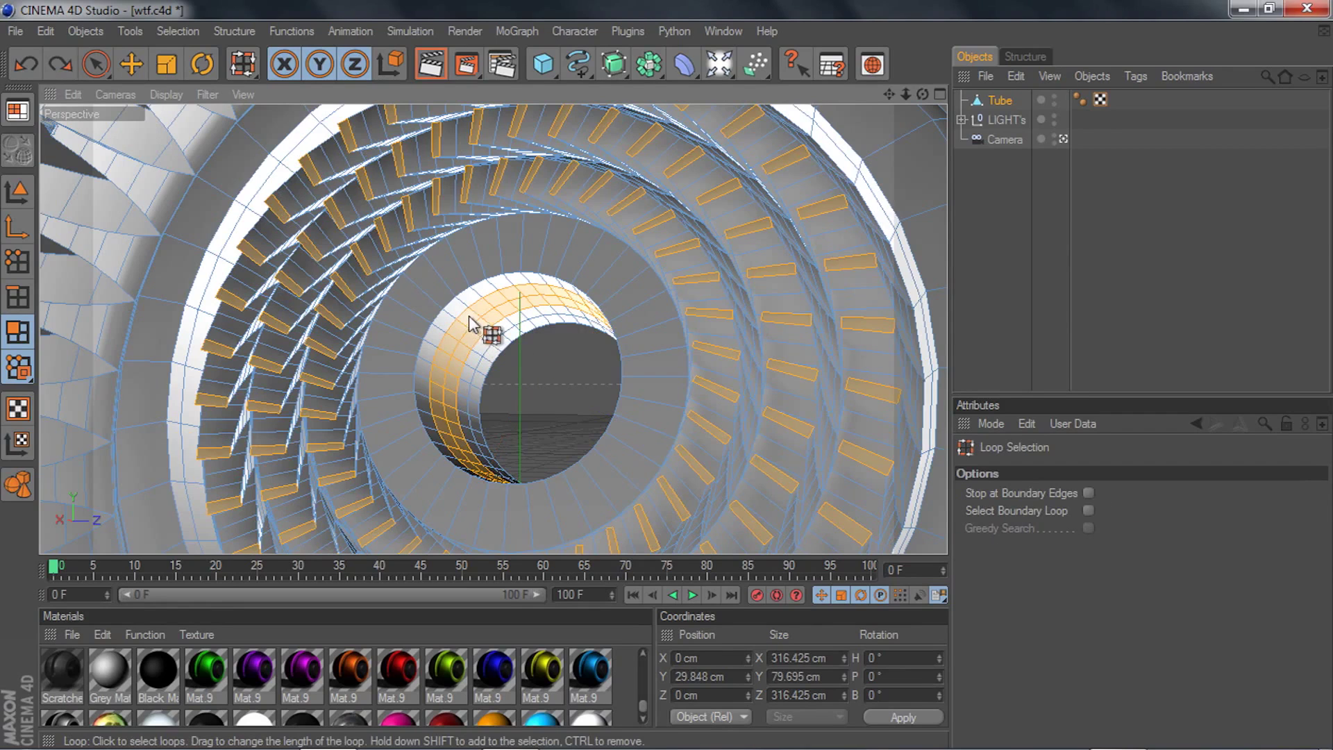
left_click(473, 323)
left_click(491, 342, "shift")
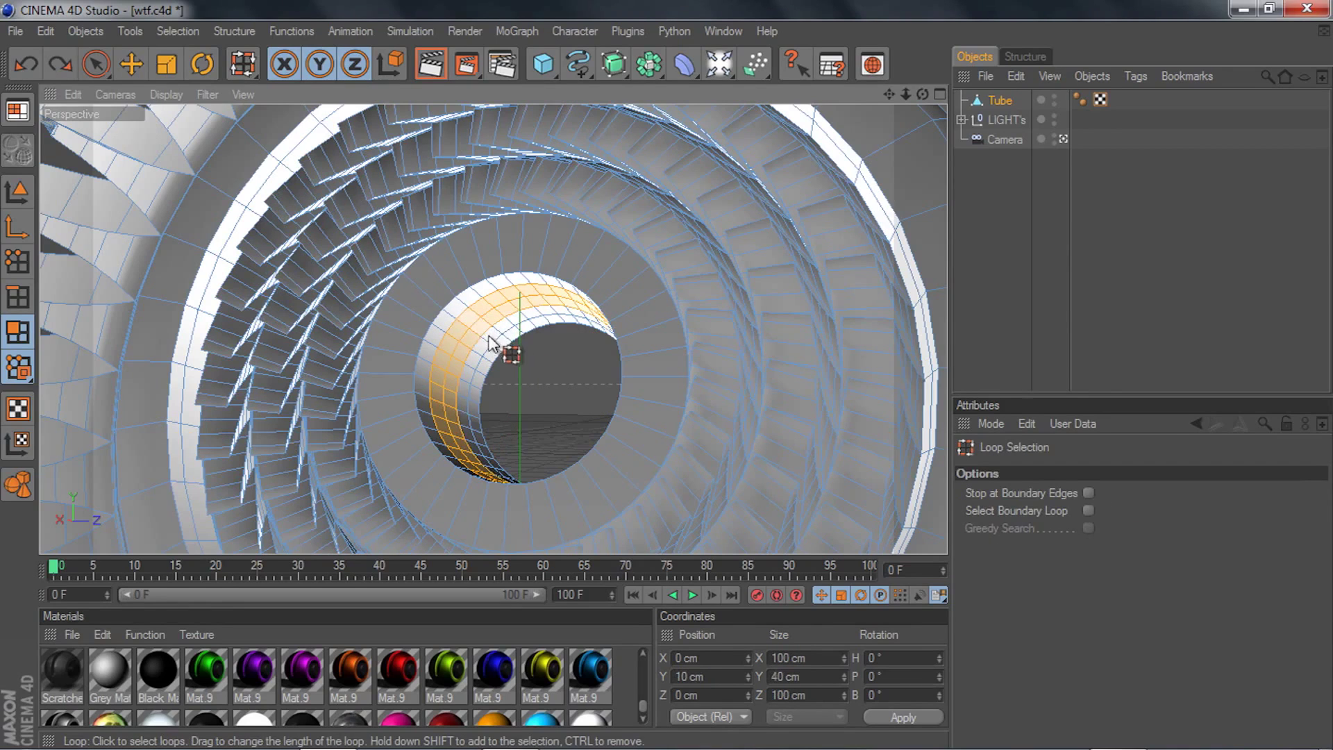
right_click(562, 344)
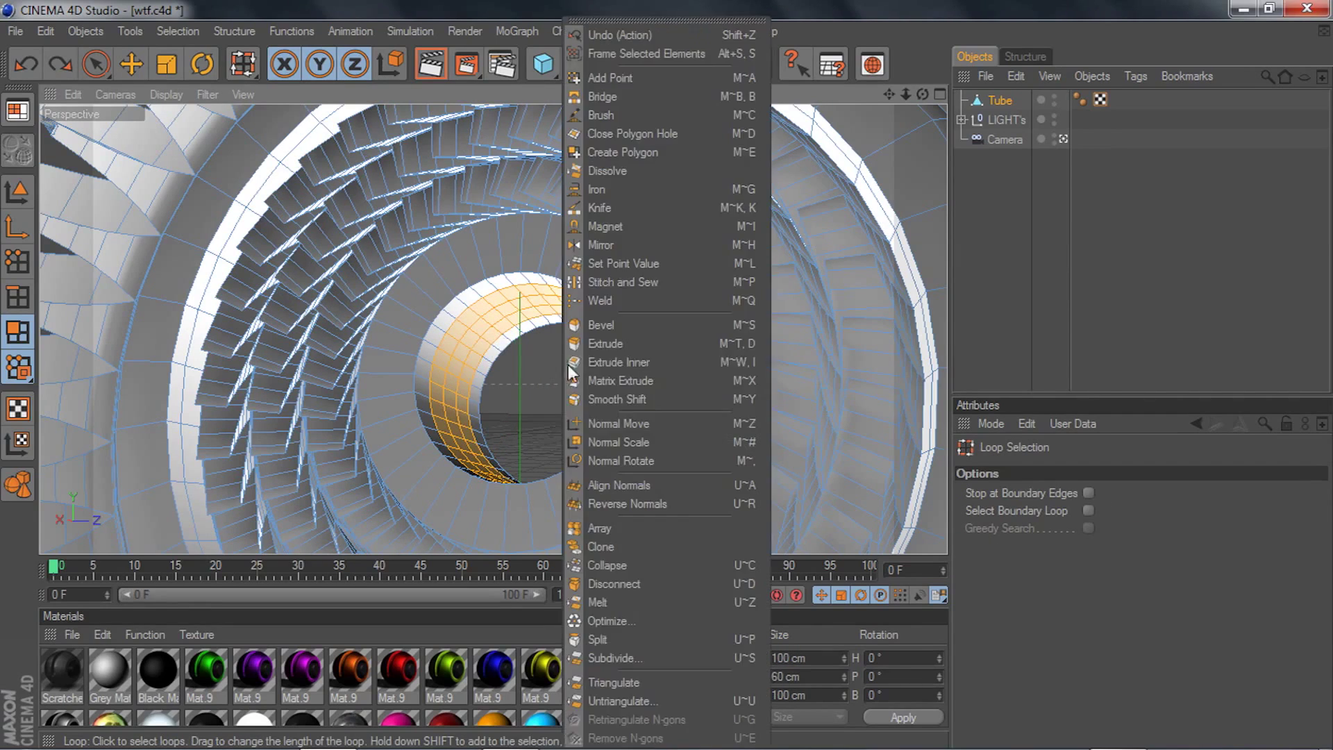
left_click(613, 398)
left_click_drag(560, 352, 509, 389)
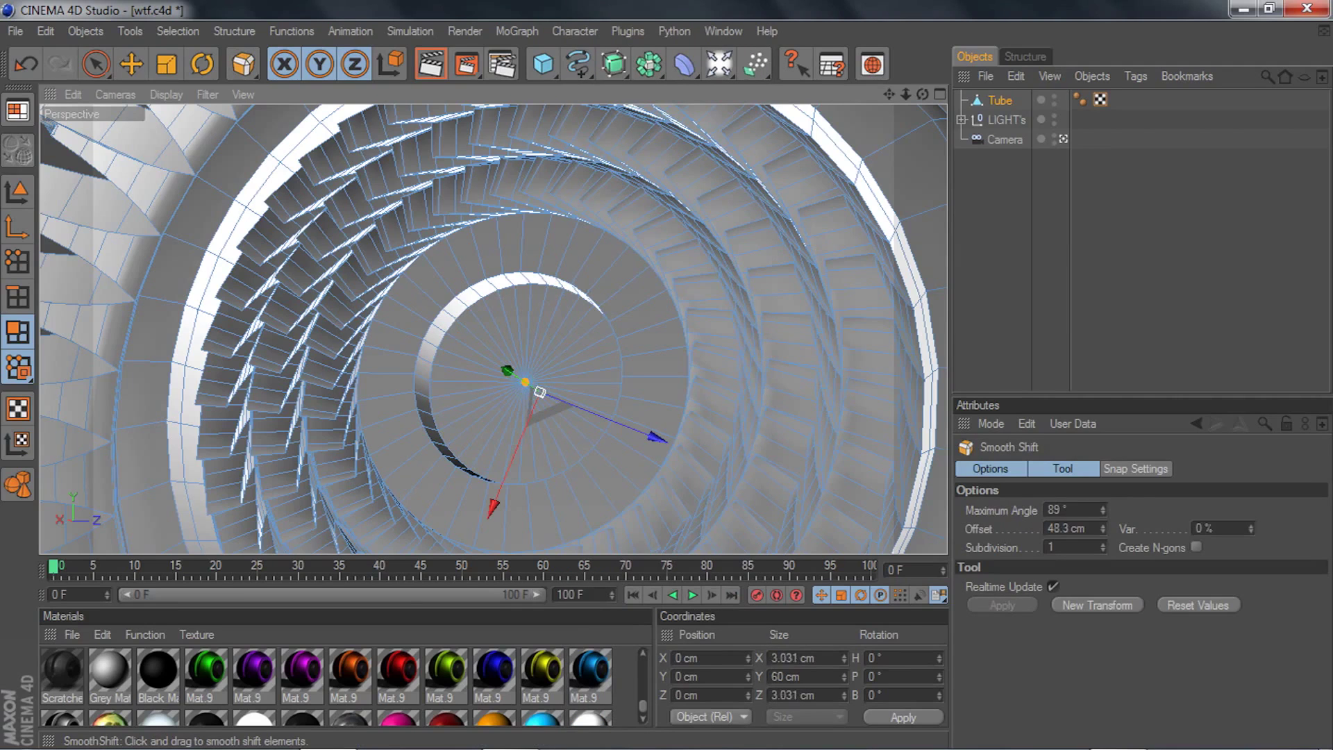
left_click_drag(569, 357, 400, 361, "alt")
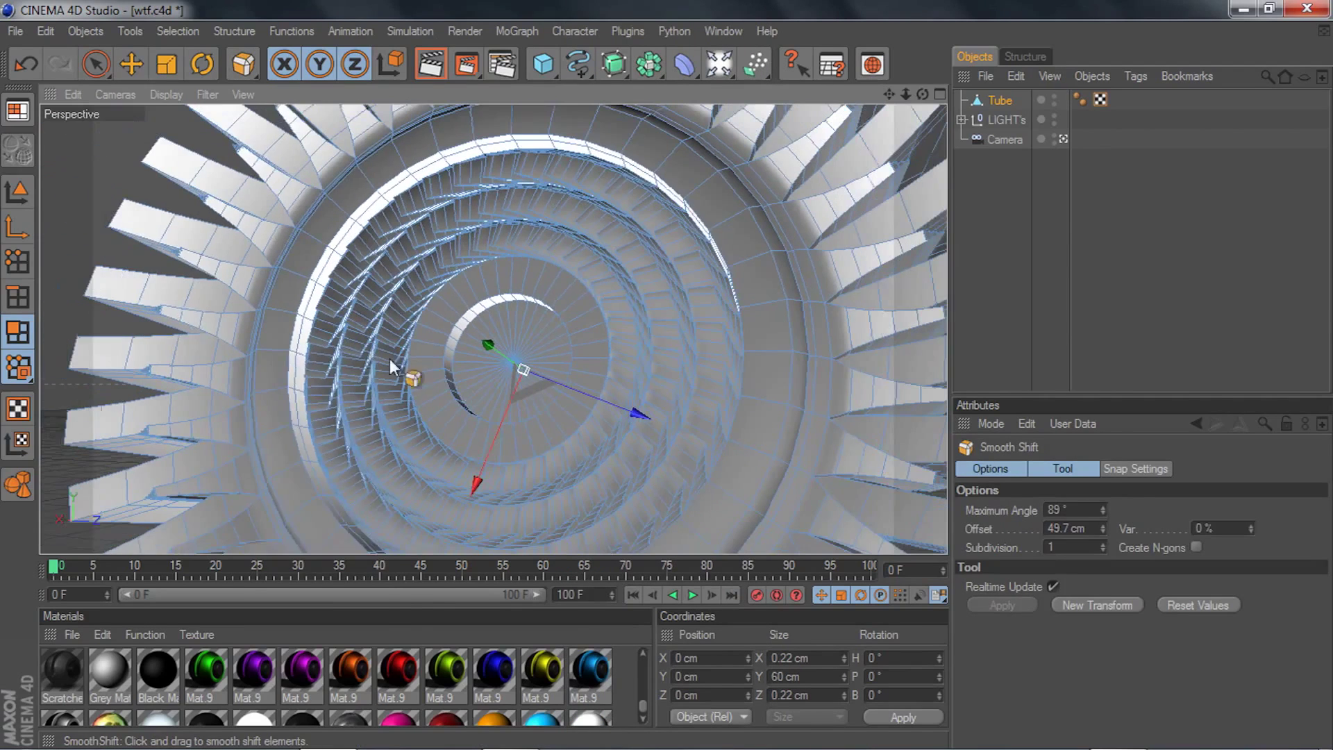
key("u")
key("l")
right_click(119, 267)
left_click(146, 381)
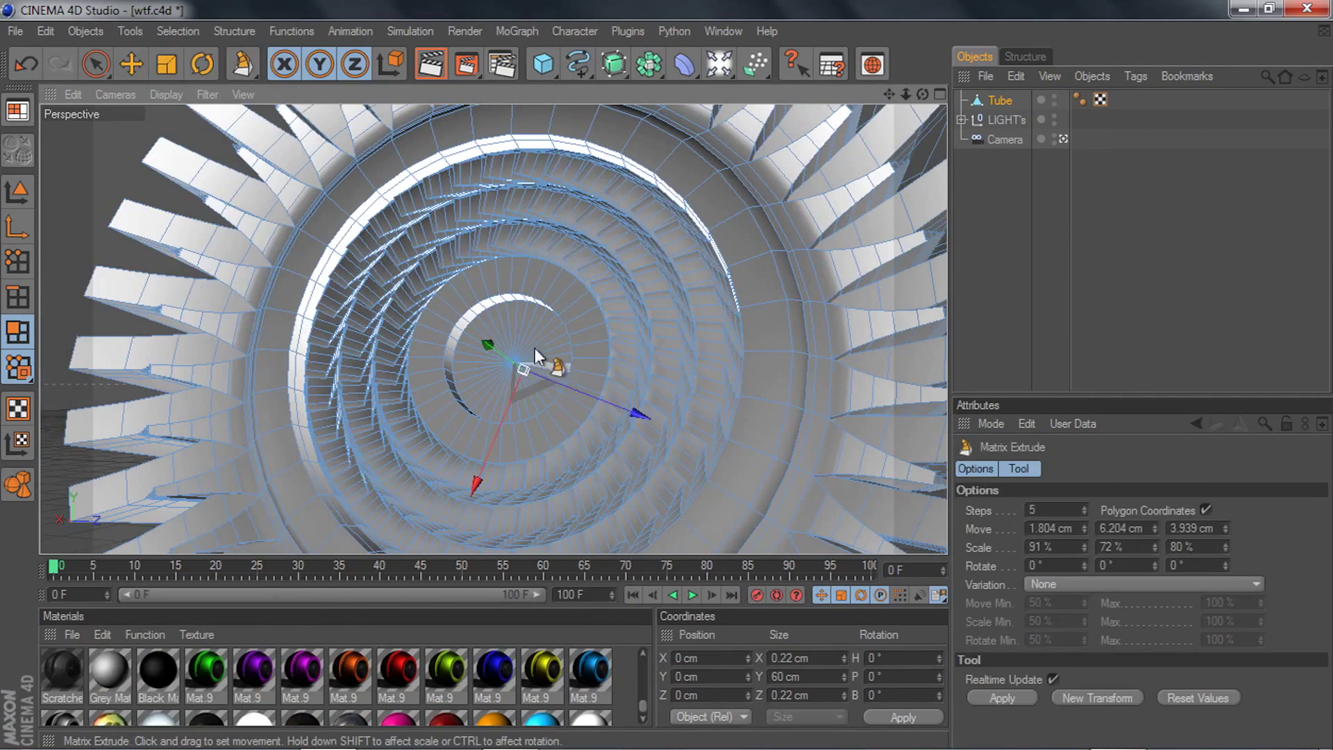
- Select the disc closing the central hole and Matrix Extrude it in 5 steps with a move of 1.626, 5.59 and 3.549 cm
key("u")
key("l")
left_click(511, 336)
right_click(125, 379)
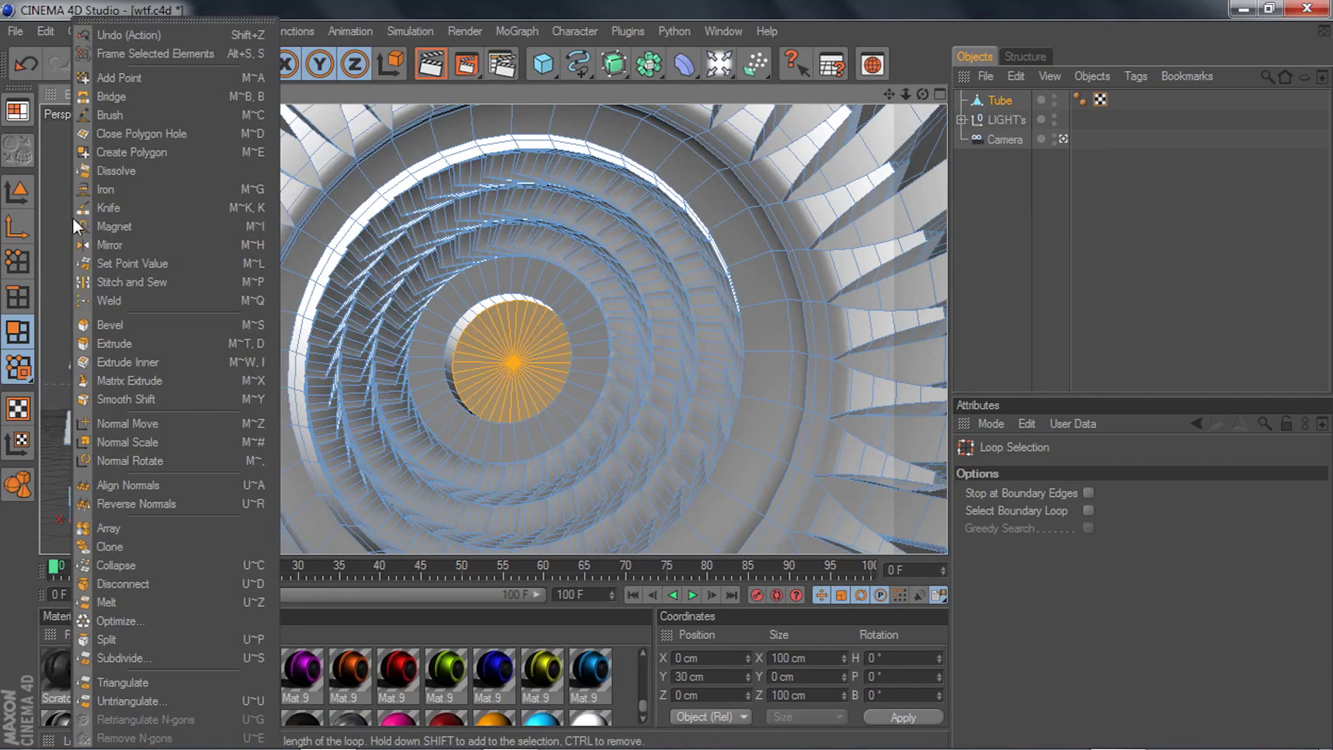
left_click(128, 380)
left_click_drag(93, 248, 184, 247)
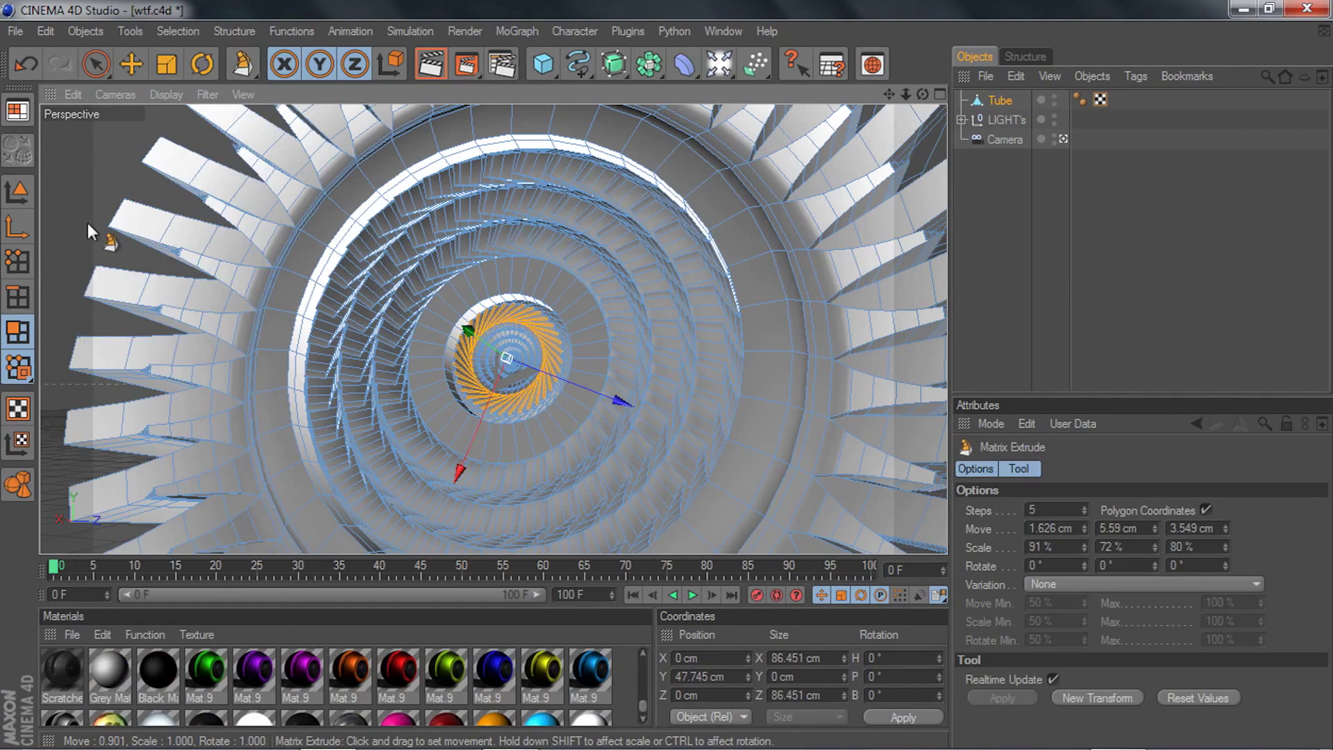
key("ctrl+z")
- Select the flat ring around the closed central hole and inset it with Extrude Inner
key("u")
key("l")
left_click(447, 290)
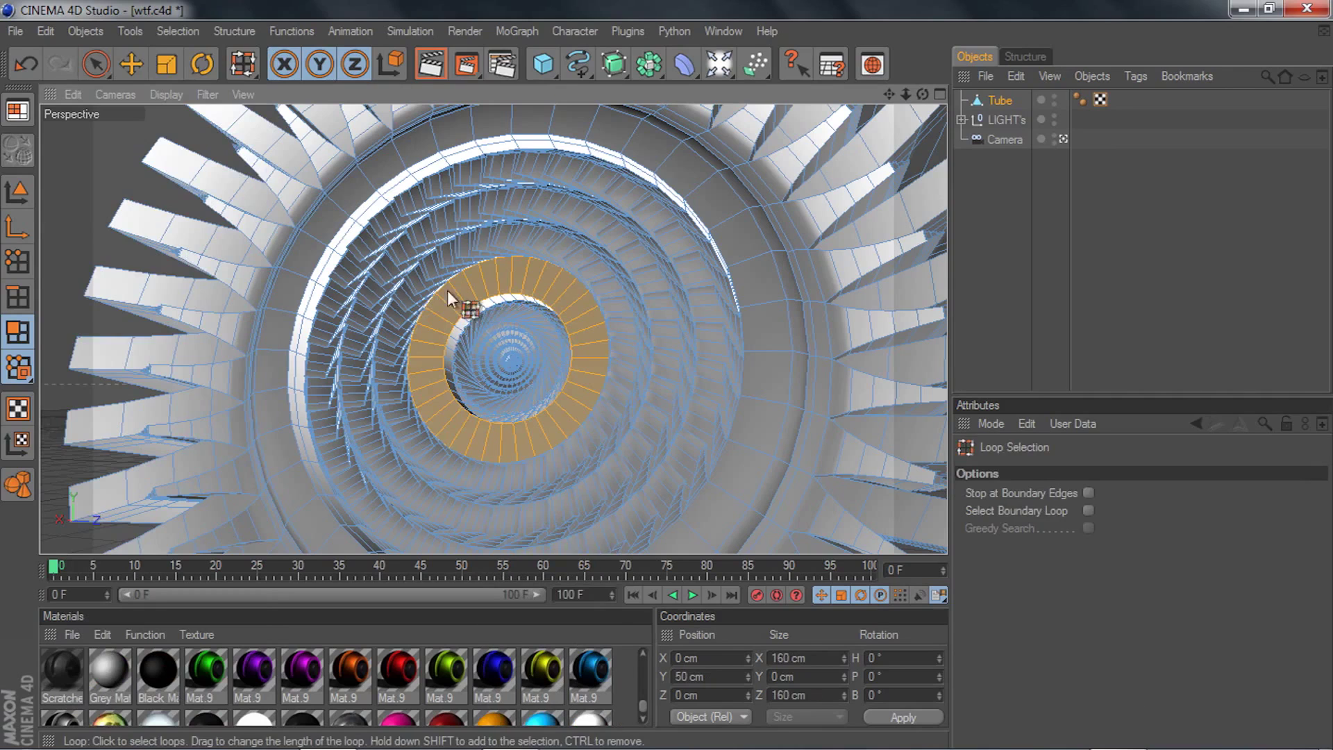
right_click(56, 211)
left_click(118, 368)
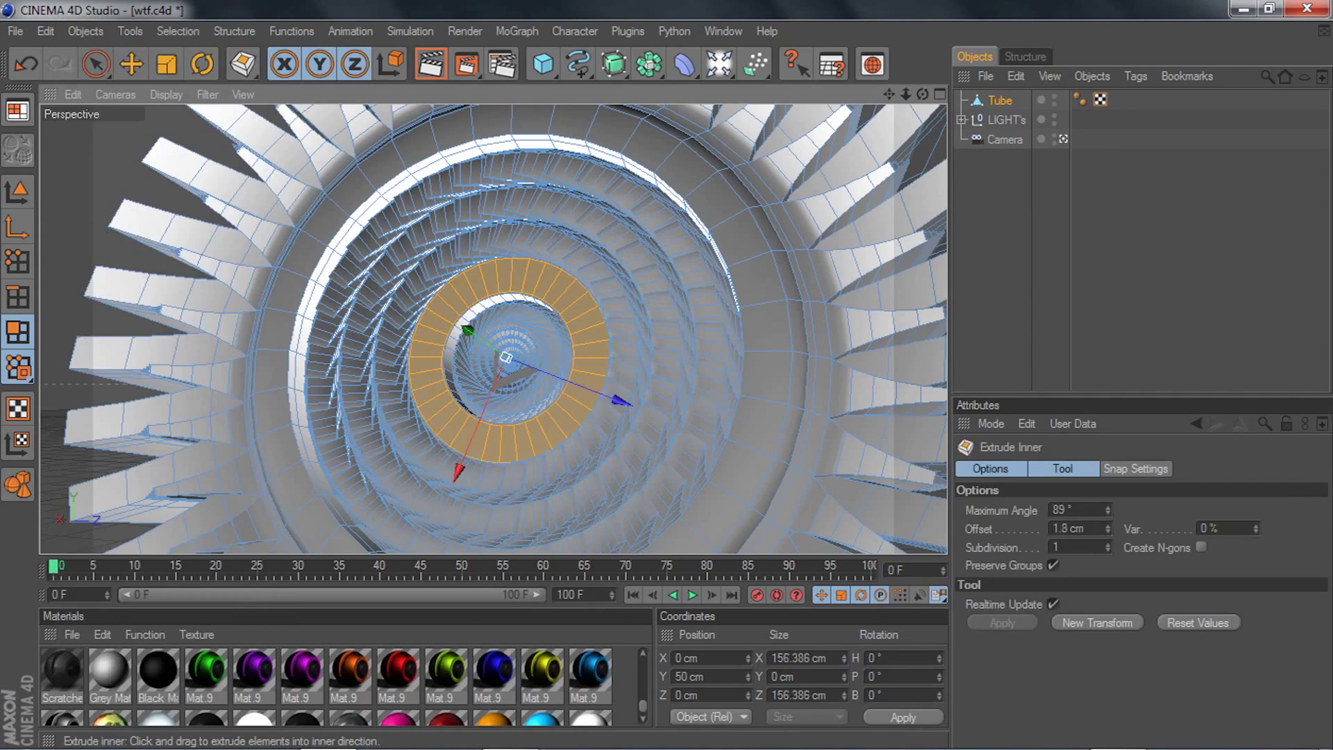
- Matrix Extrude the inset ring in 5 steps with a move of 0.489 cm in X, 1.682 cm in Y and 1.068 cm in Z
right_click(83, 229)
left_click(126, 348)
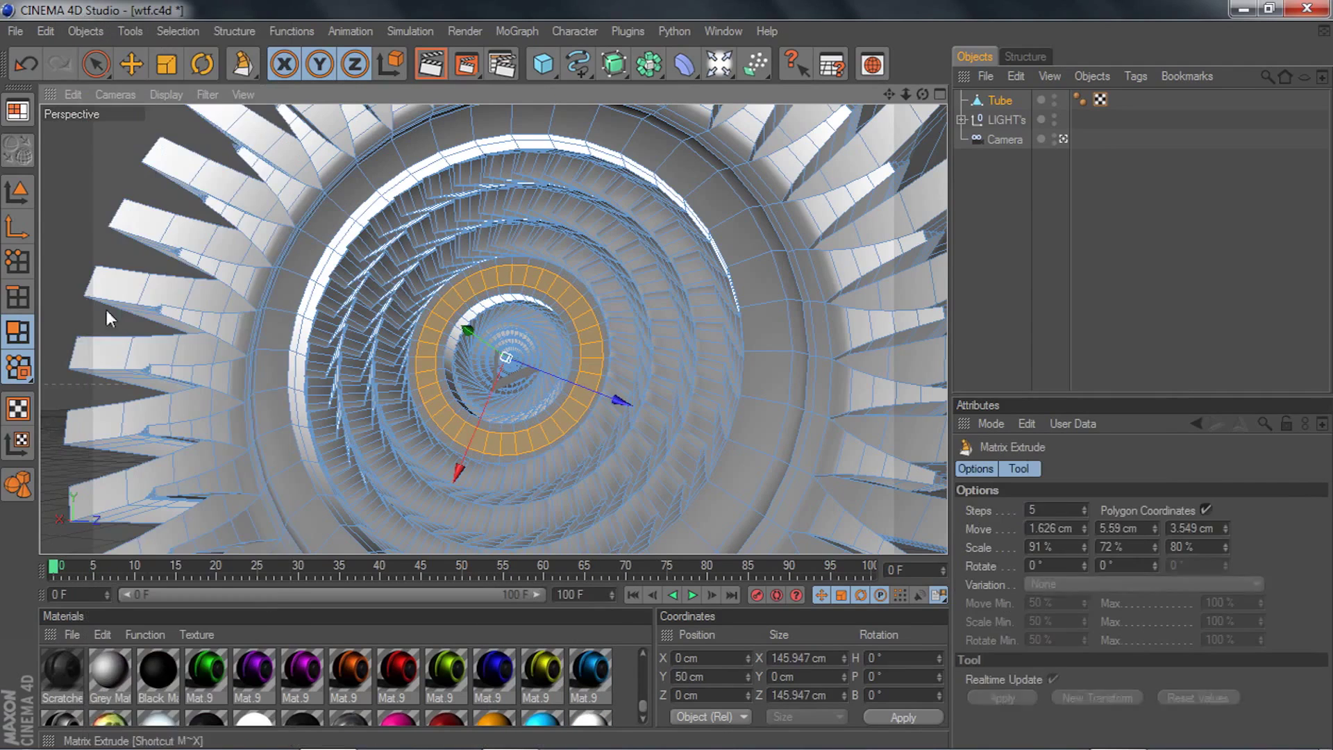
mouse_move(106, 310)
left_mouse_down()
mouse_move(150, 310)
mouse_move(114, 310)
left_mouse_up()
scroll(452, 217, "down", 6)
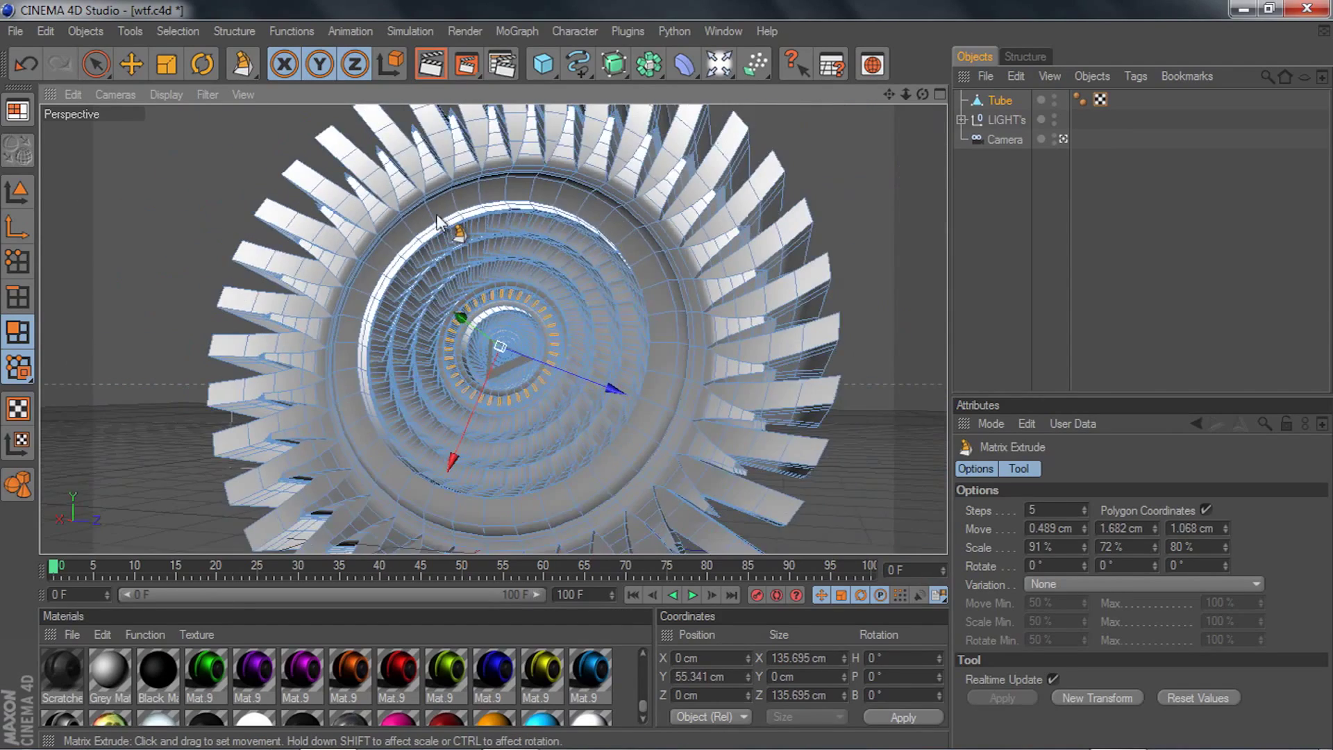
scroll(520, 285, "up", 3)
left_click_drag(922, 94, 847, 132)
right_click(894, 219)
left_click(902, 93)
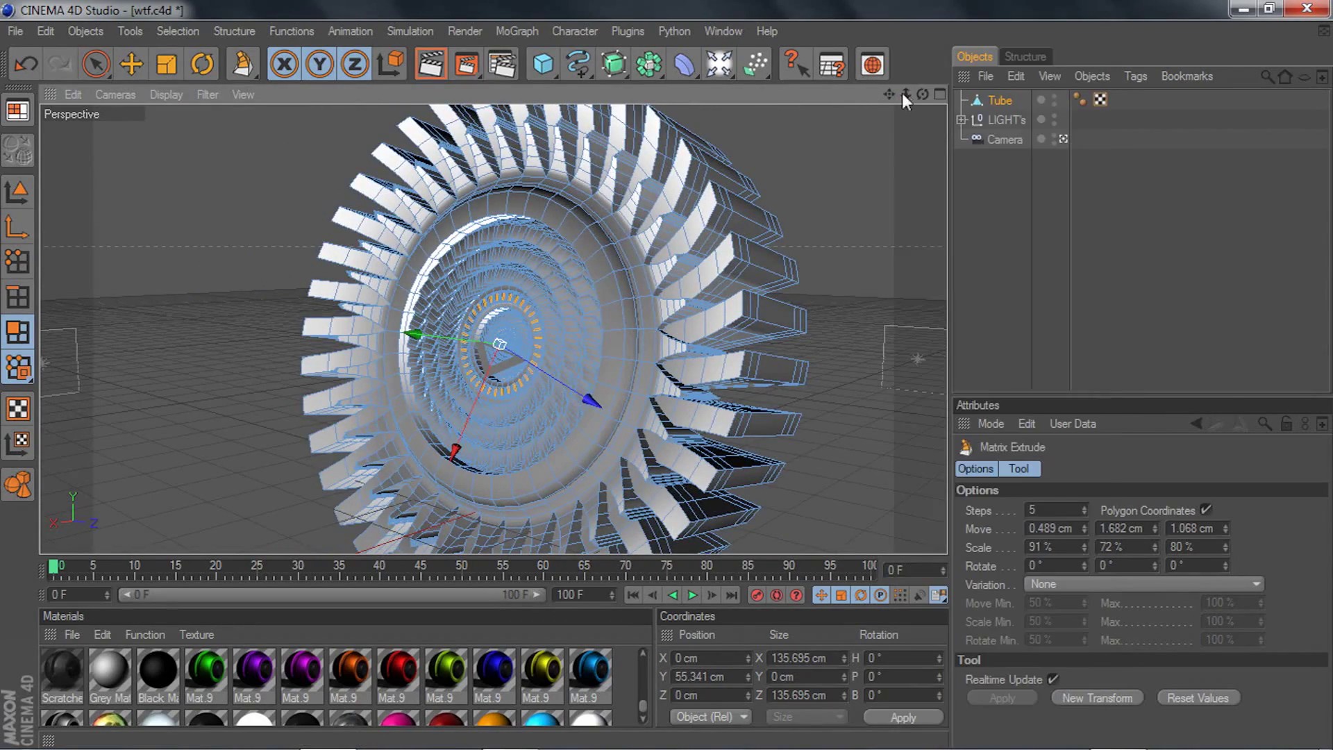
mouse_move(922, 94)
left_mouse_down()
mouse_move(940, 98)
mouse_move(845, 80)
mouse_move(930, 96)
mouse_move(913, 97)
left_mouse_up()
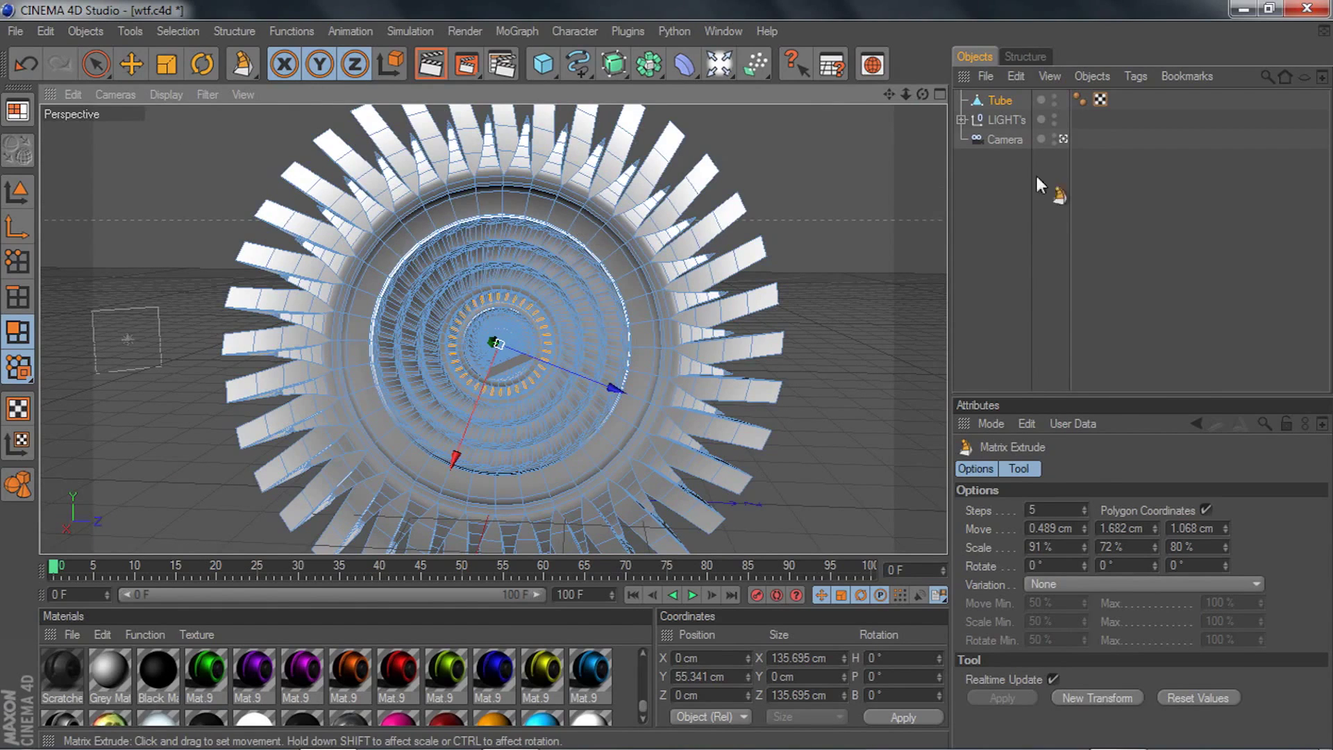
- Try the red Mat.9 material on the whole Tube, and remove it again
left_click(989, 103)
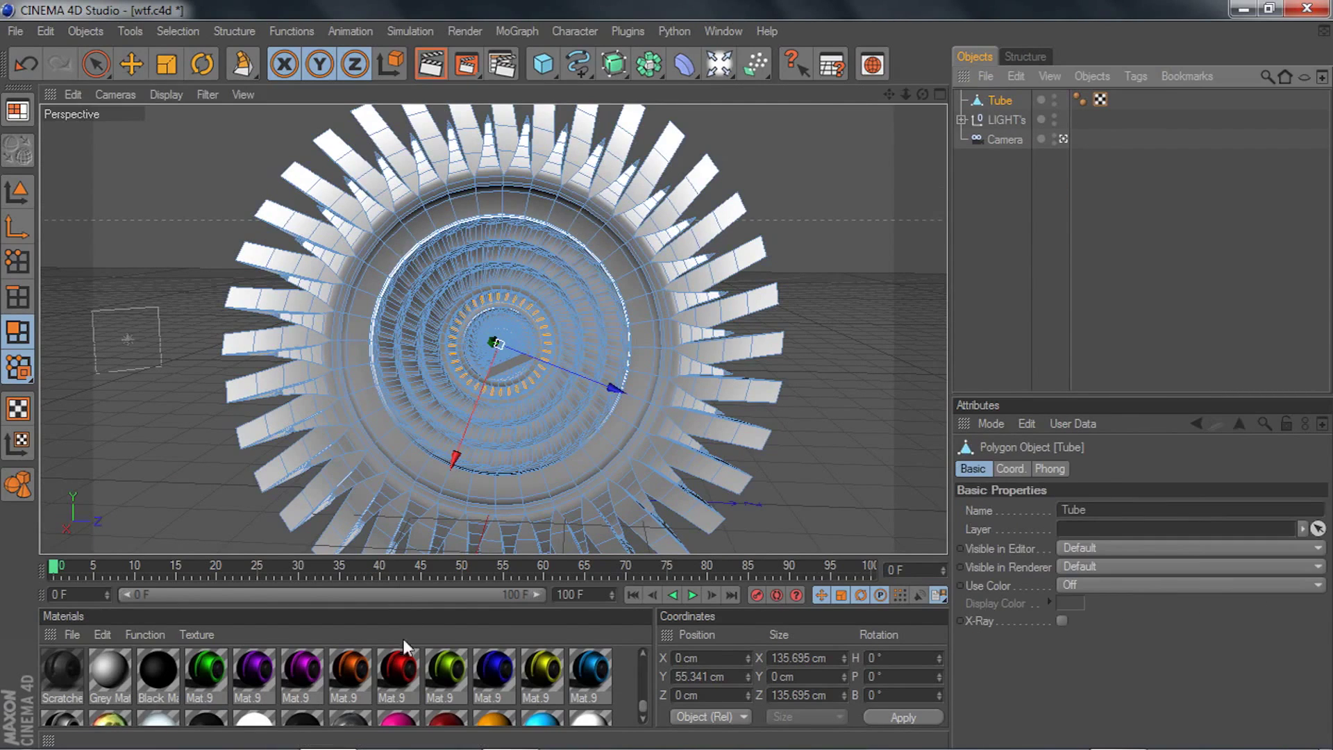
left_click_drag(402, 661, 1022, 191)
left_click_drag(998, 99, 1000, 100)
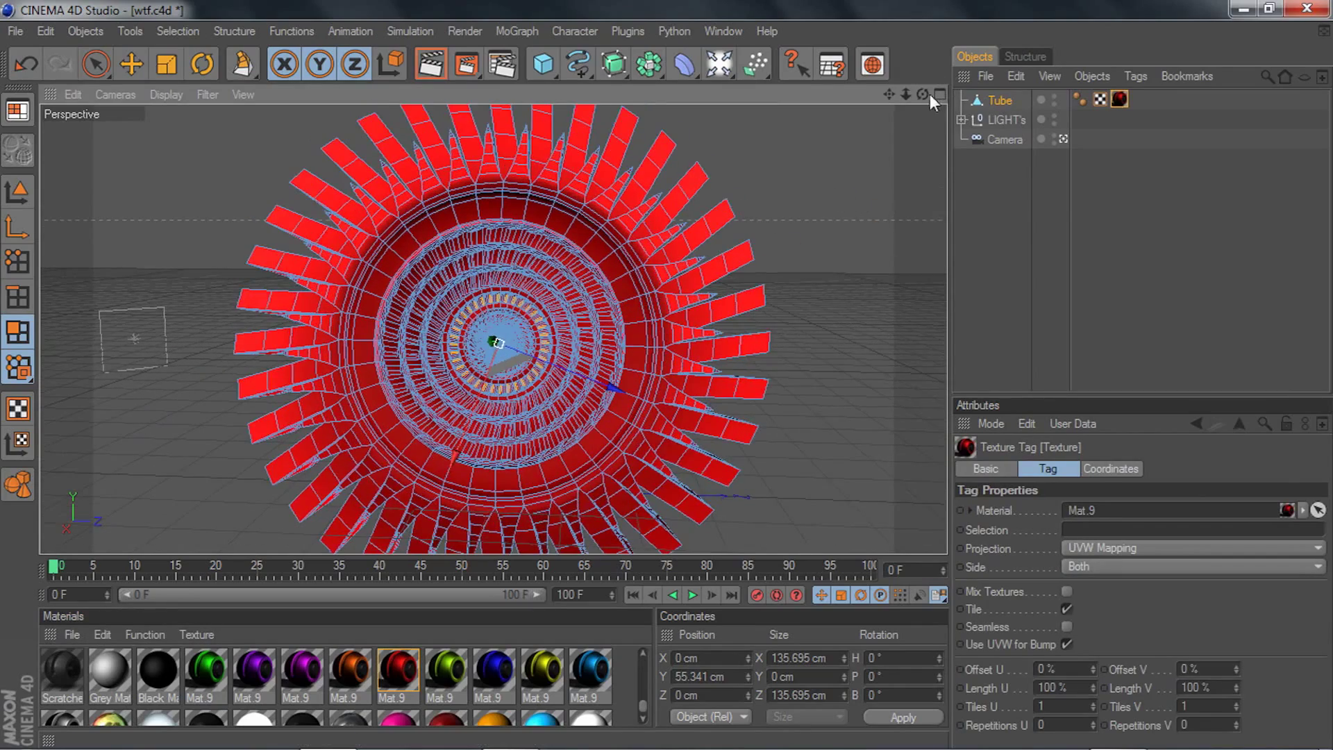
mouse_move(923, 93)
left_mouse_down()
mouse_move(896, 104)
mouse_move(844, 87)
mouse_move(916, 83)
left_mouse_up()
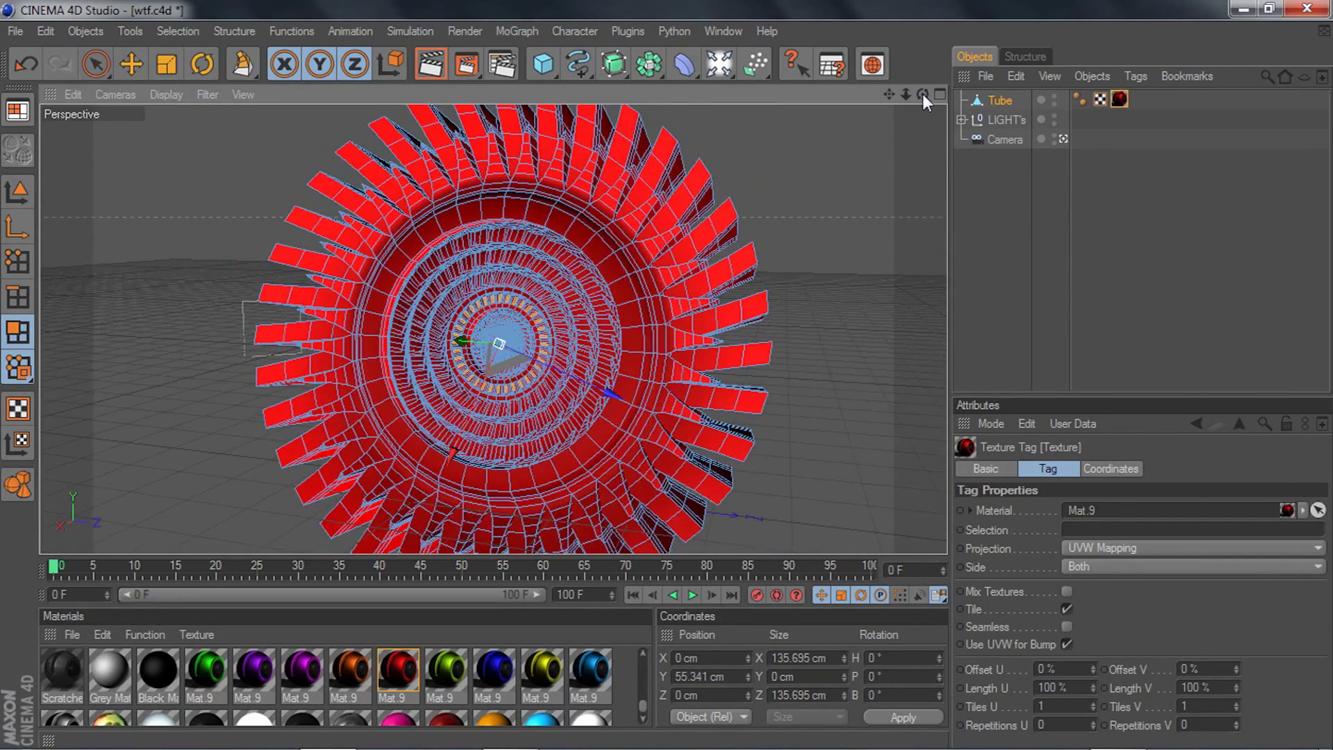
key("Delete")
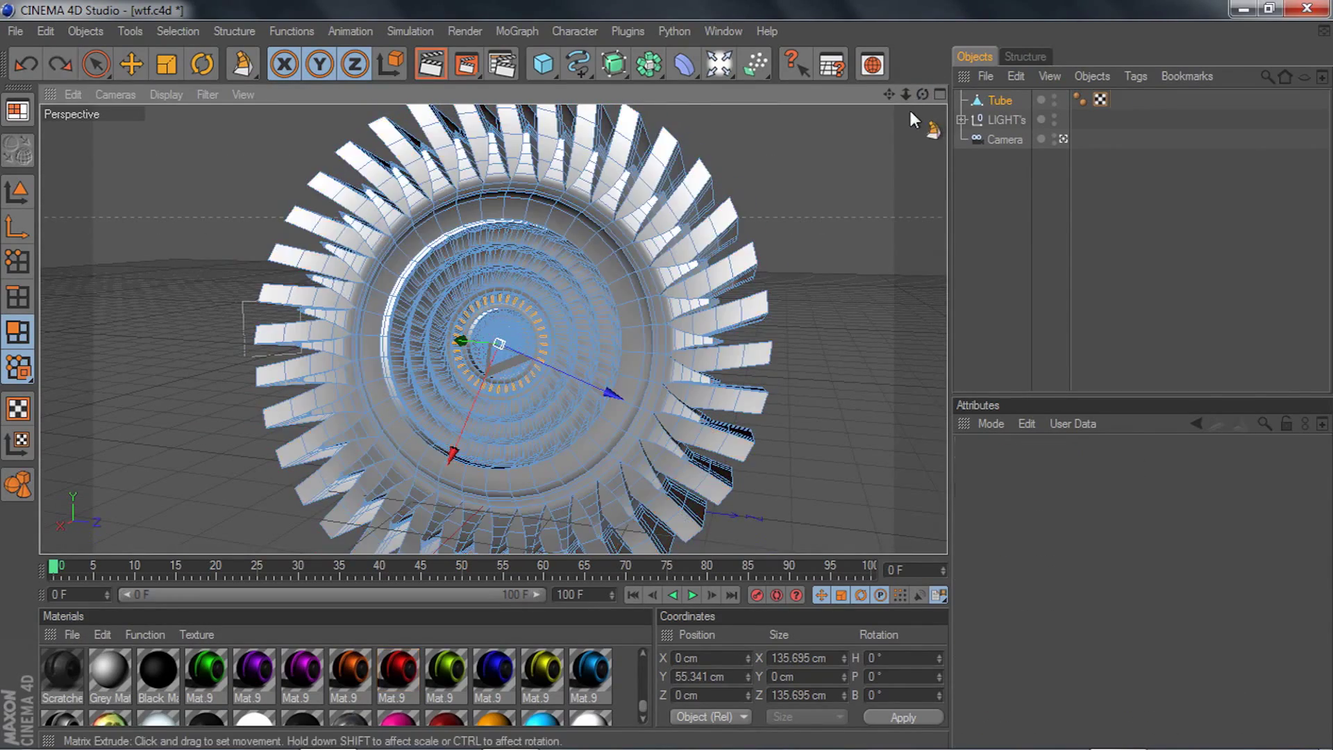
- Try applying the red Mat.9 material to only the three rings of small blades in the recessed disc
left_click(997, 101)
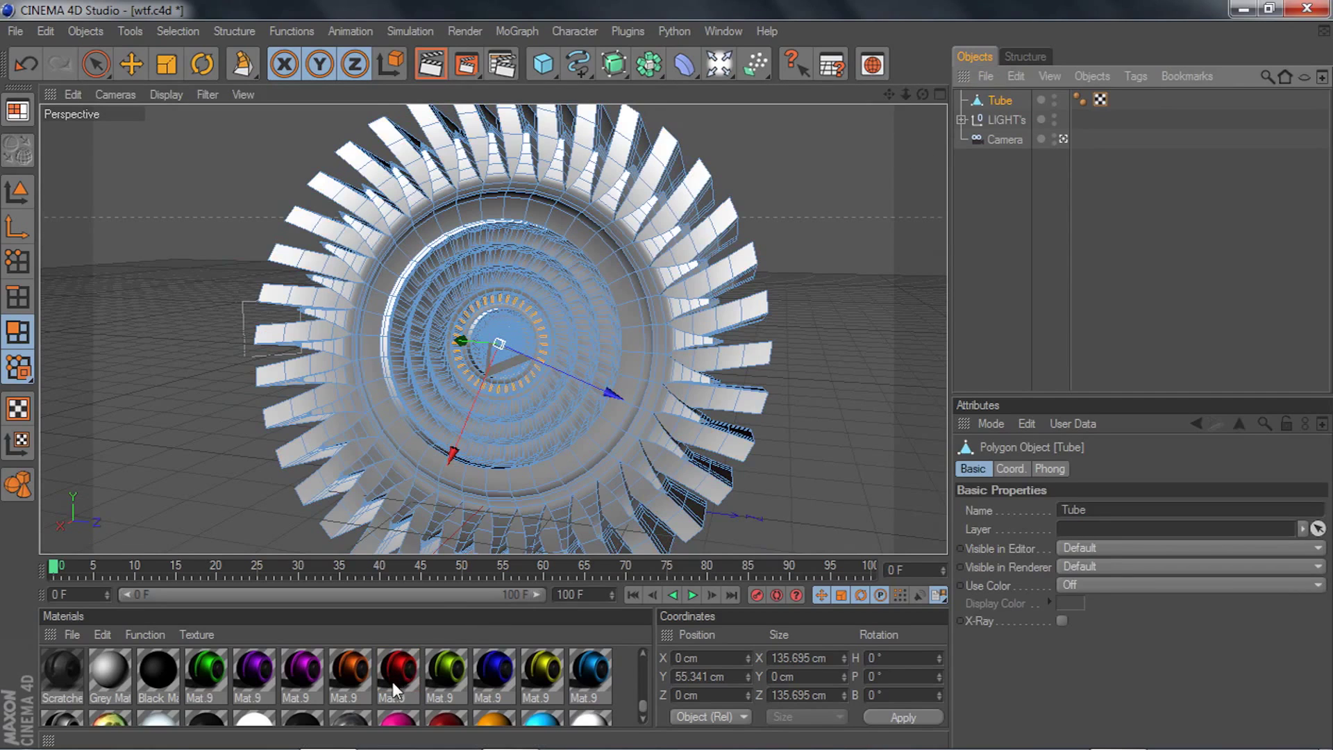
key("u")
key("l")
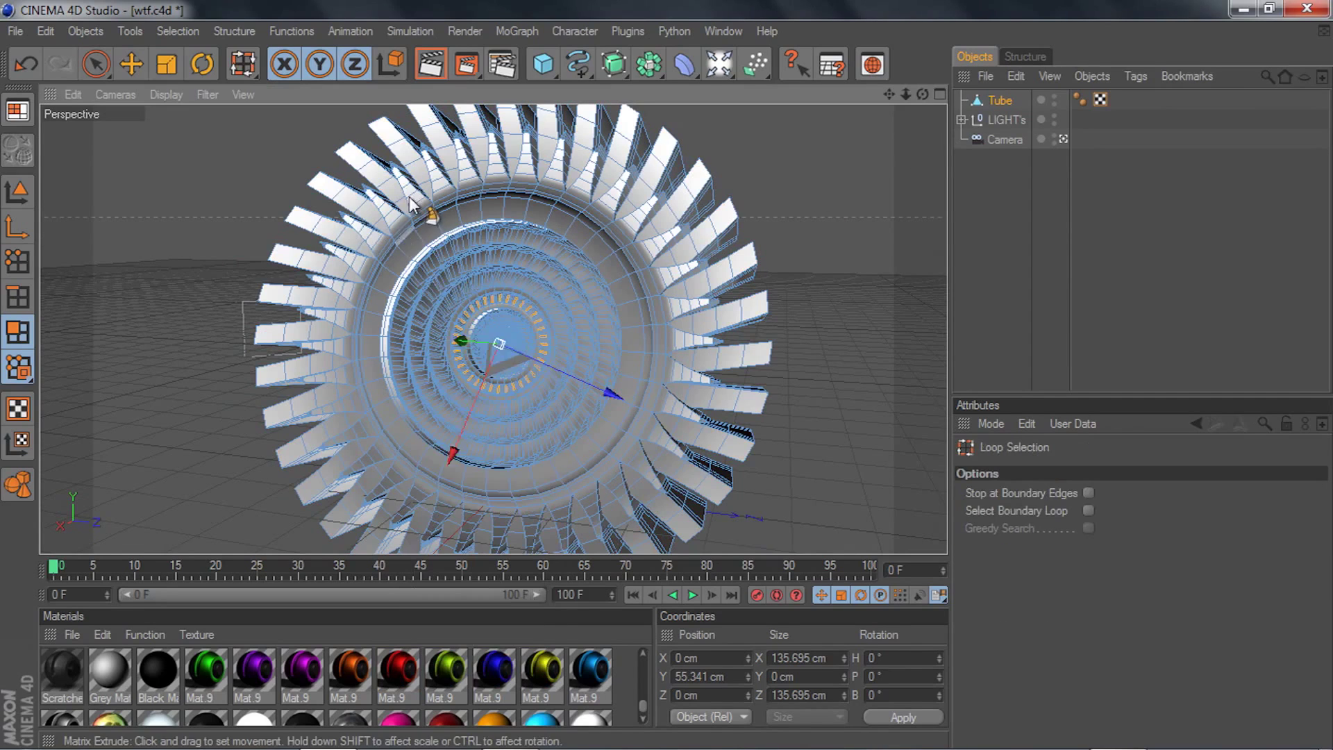
left_click(442, 253)
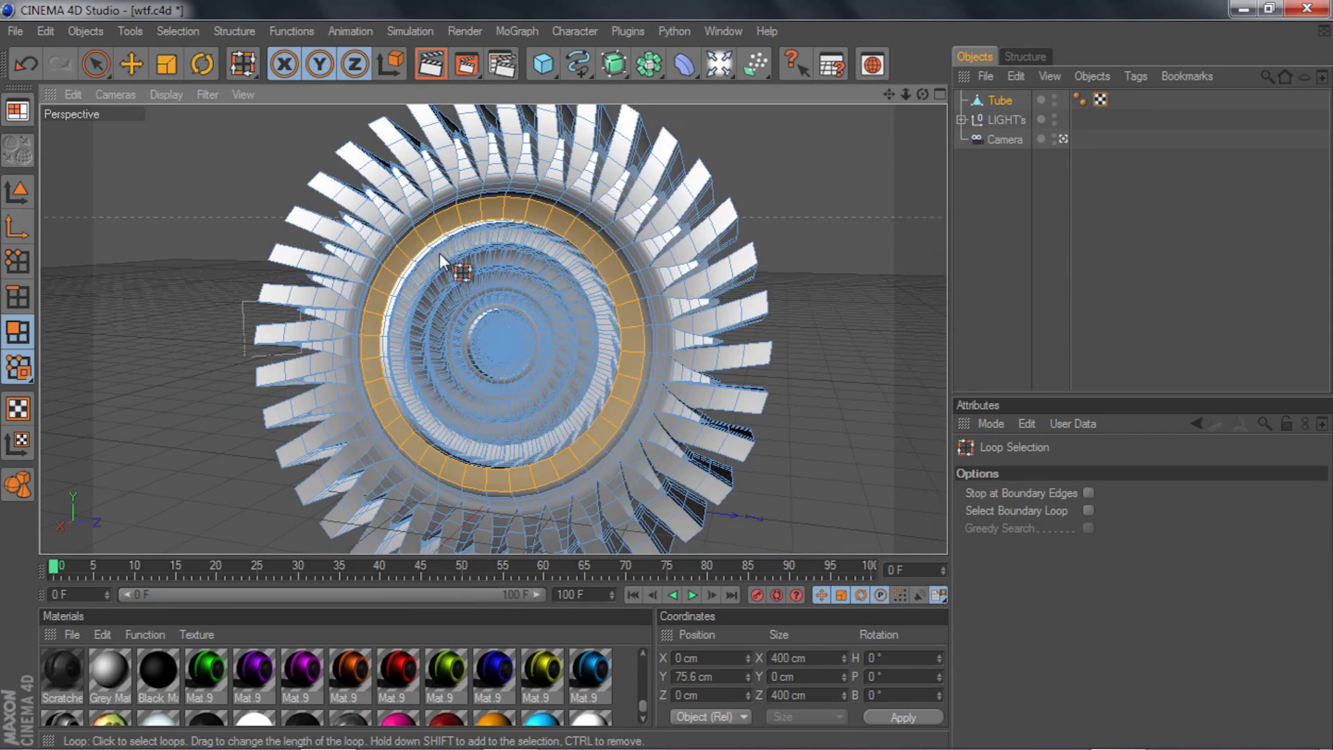
left_click(442, 263)
left_click(464, 273, "shift")
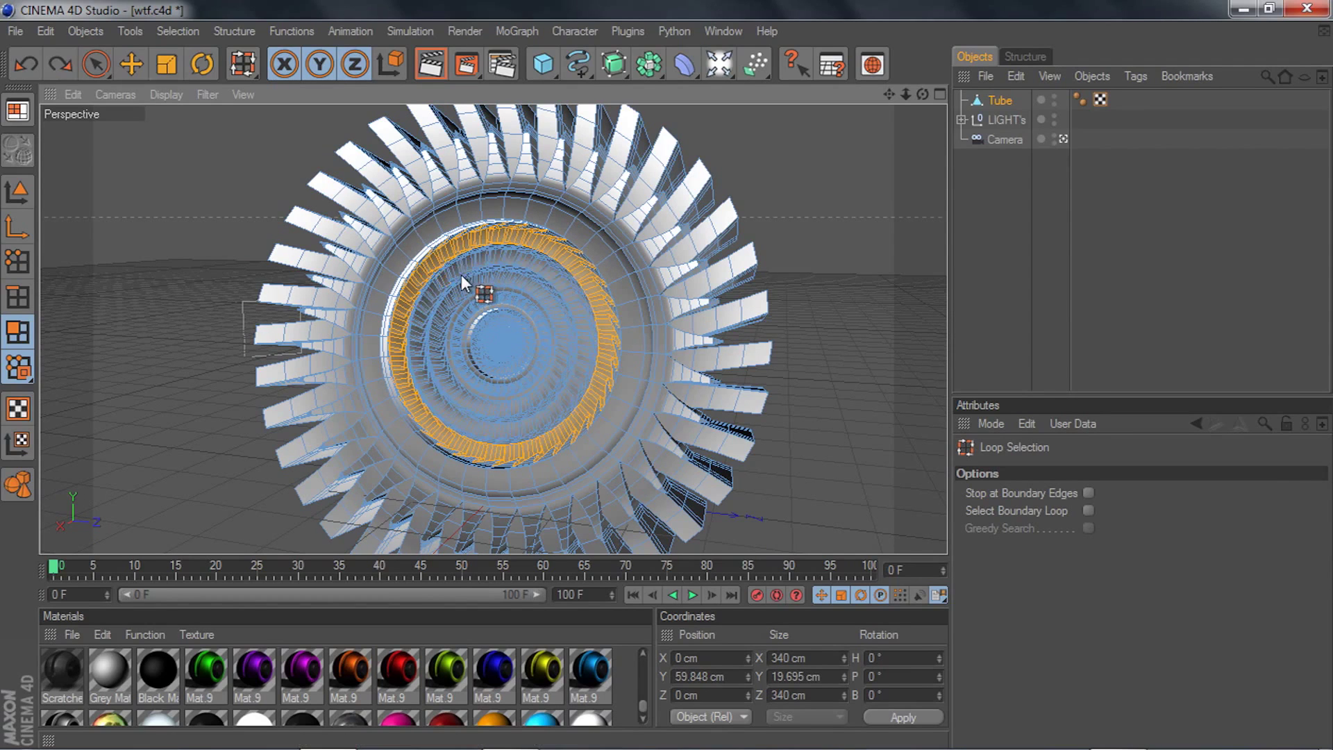
left_click(465, 286, "shift")
left_click_drag(405, 670, 432, 342)
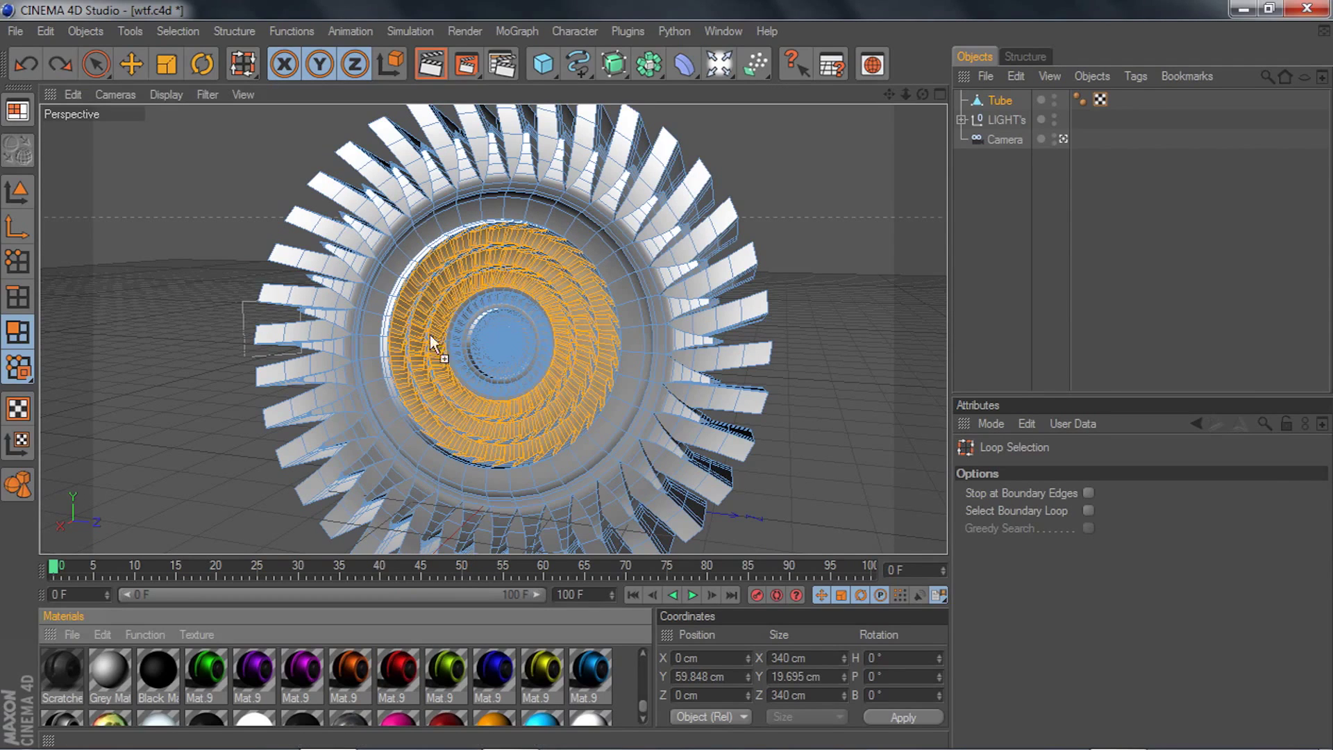
left_click_drag(440, 290, 444, 288)
key("ctrl+z")
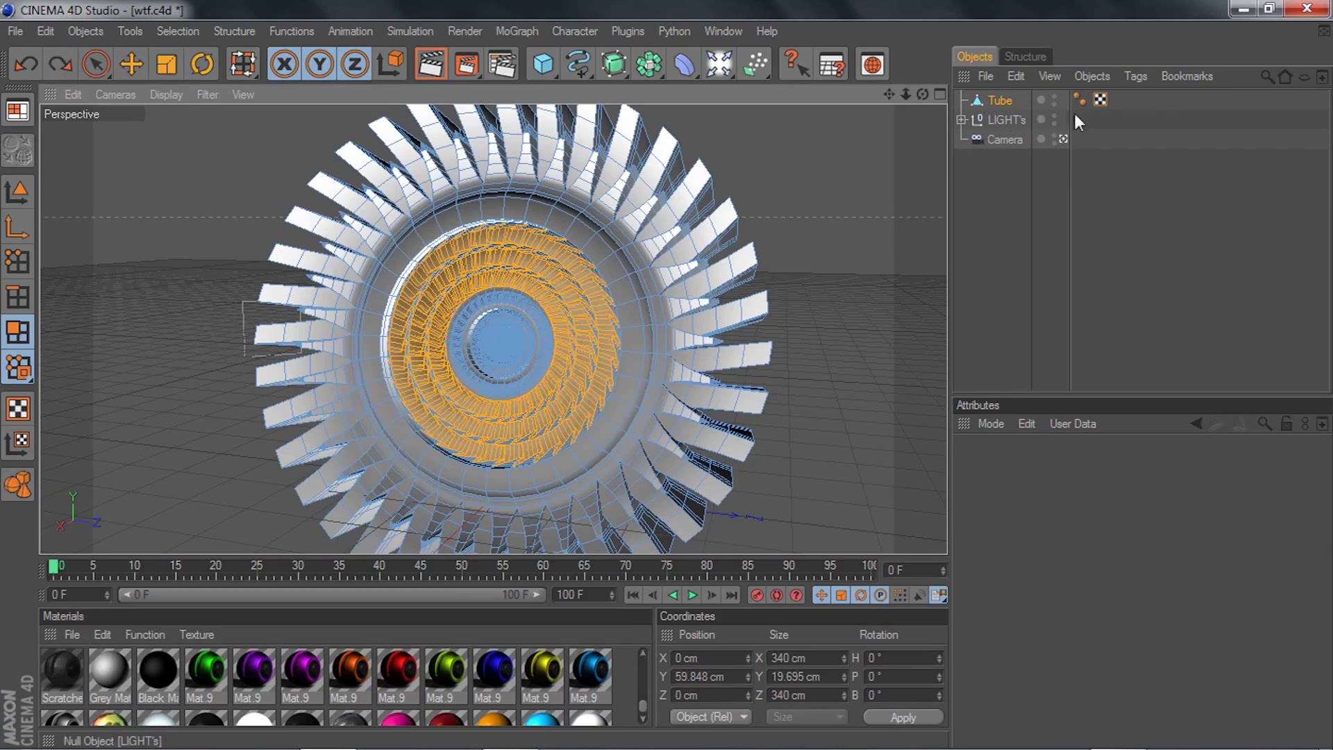
- Select the flat ring bordering the recessed disc together with the three rings of small blades inside it
scroll(714, 266, "up", 3)
left_click_drag(921, 95, 911, 94)
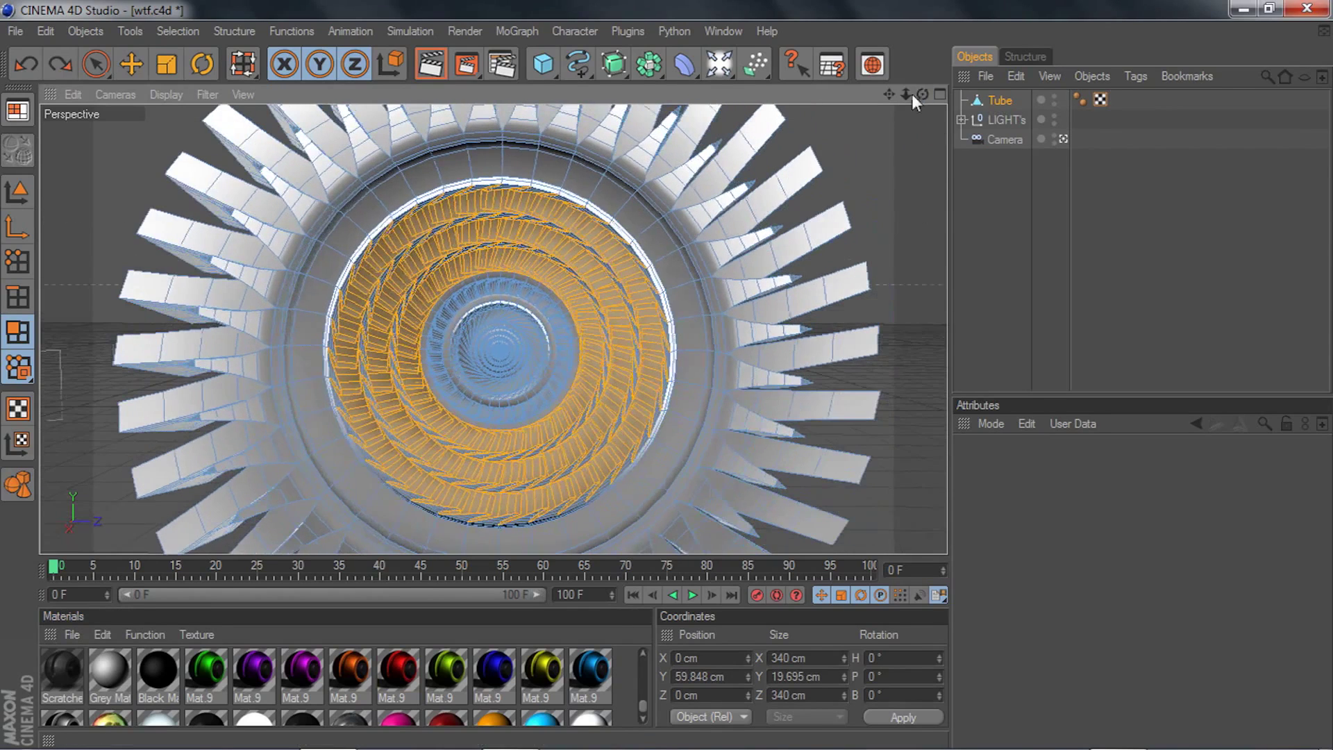
left_click(388, 207)
left_click(387, 209)
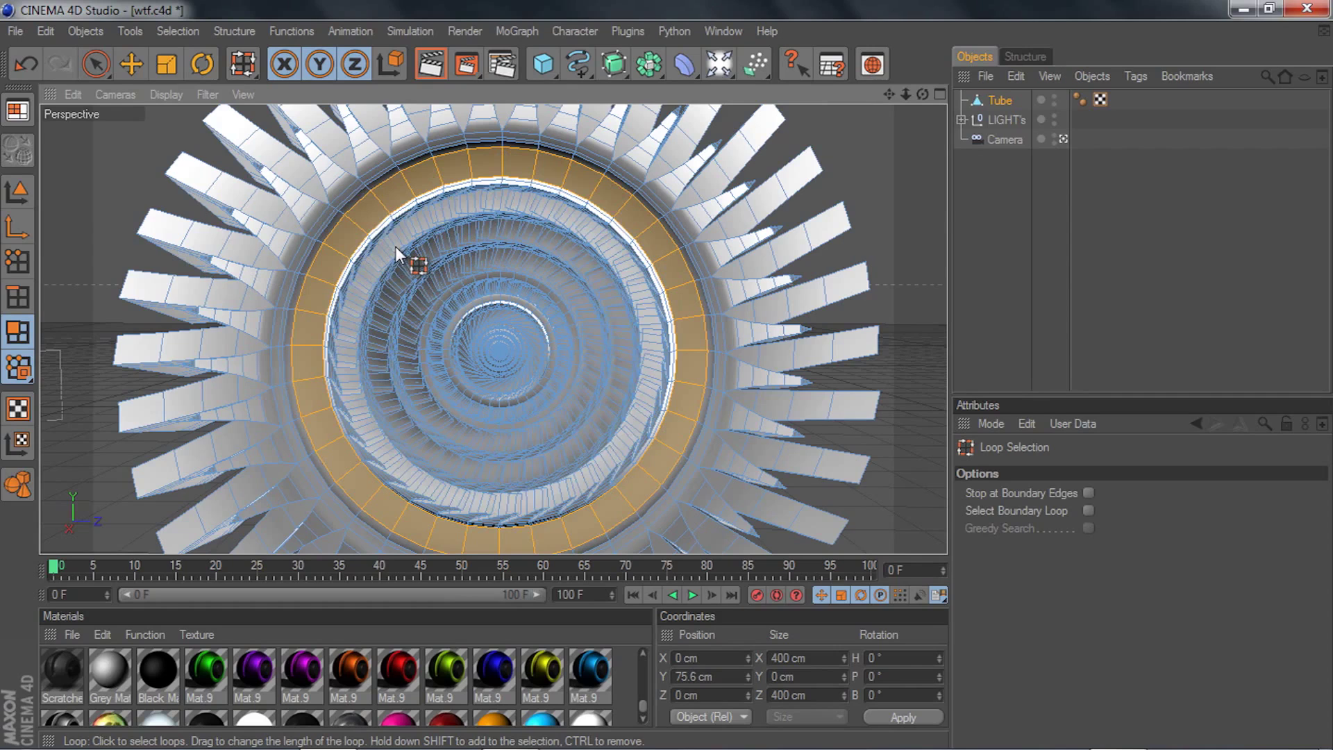
left_click(407, 268, "shift")
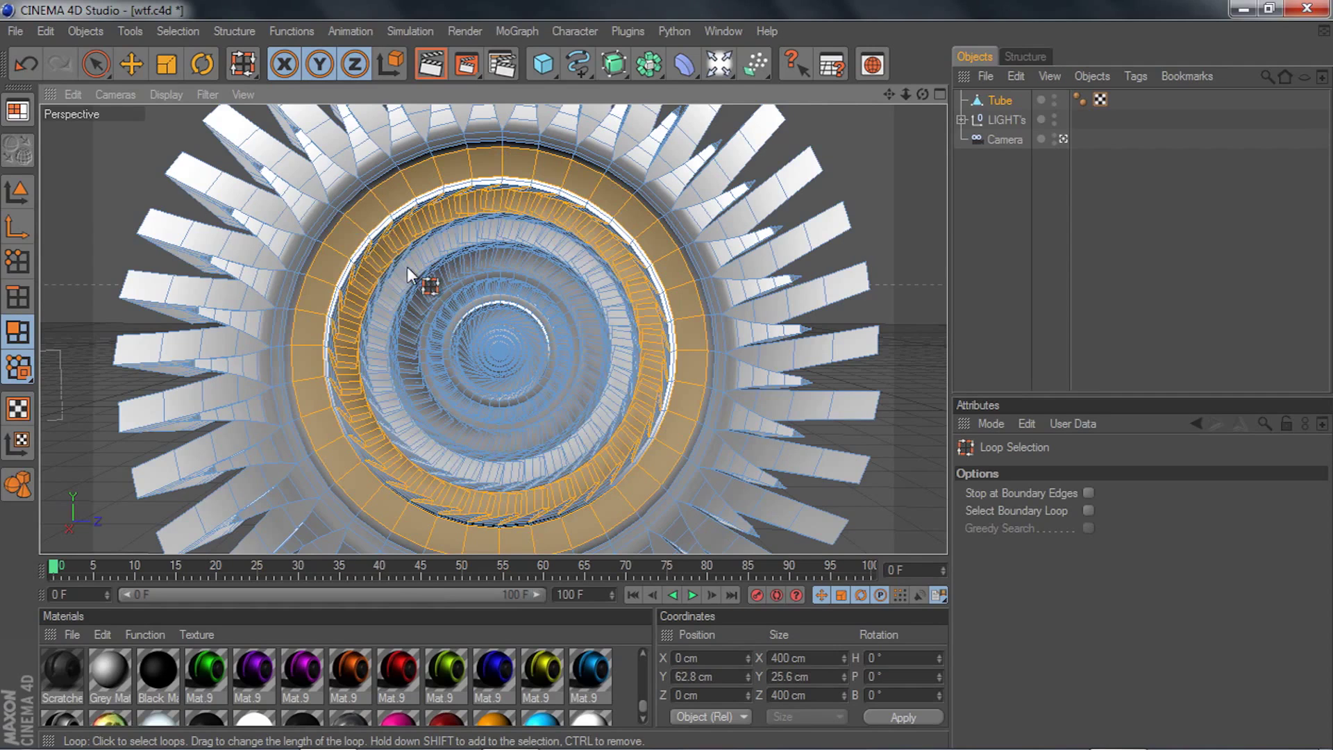
left_click_drag(407, 267, 434, 287, "shift")
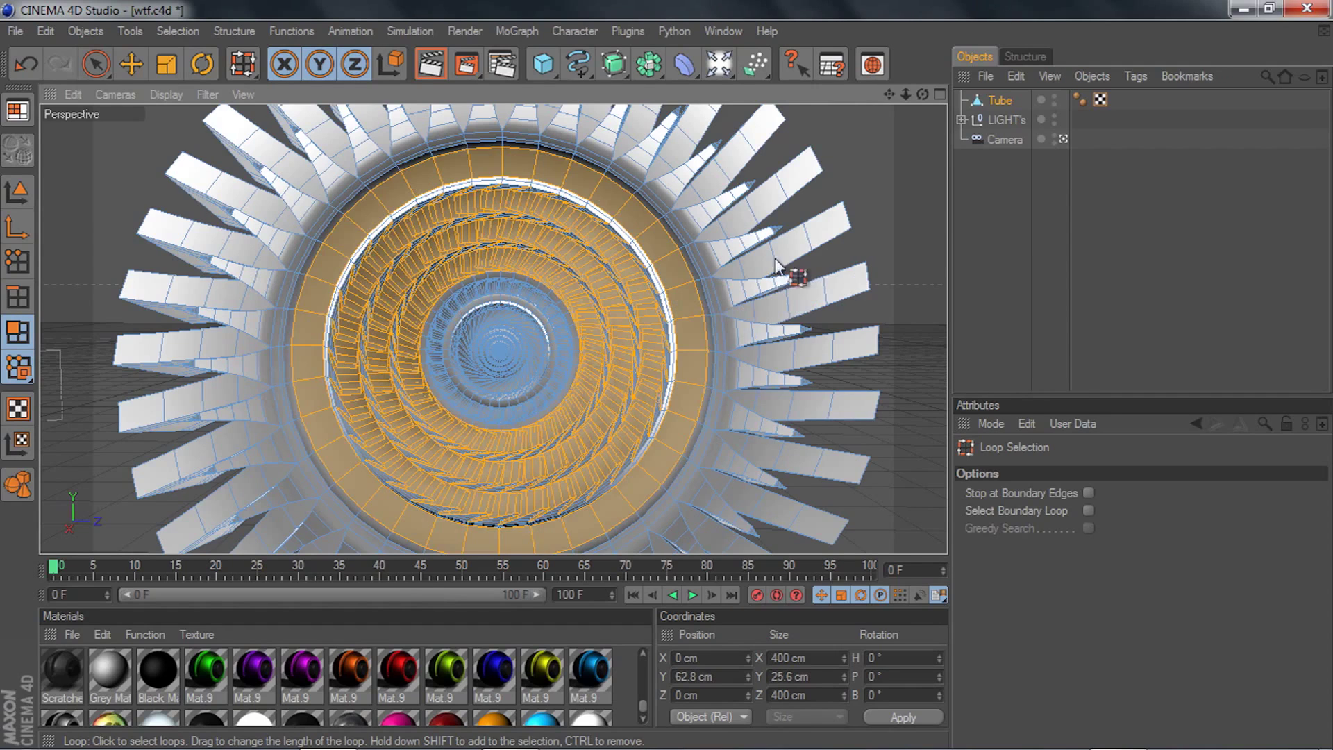
- Add every second large outer blade around the wheel's rim to the ring selection with Loop Selection
left_click(720, 249, "shift")
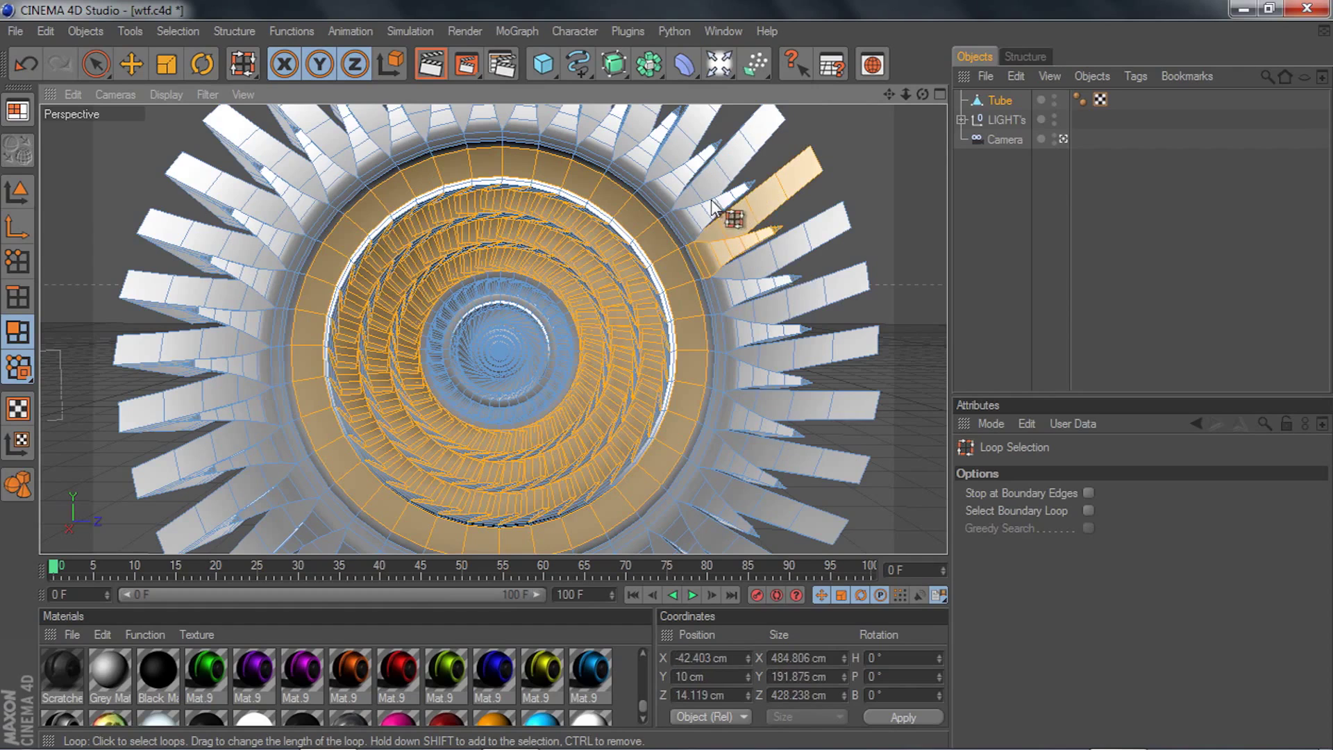
left_click(676, 184, "shift")
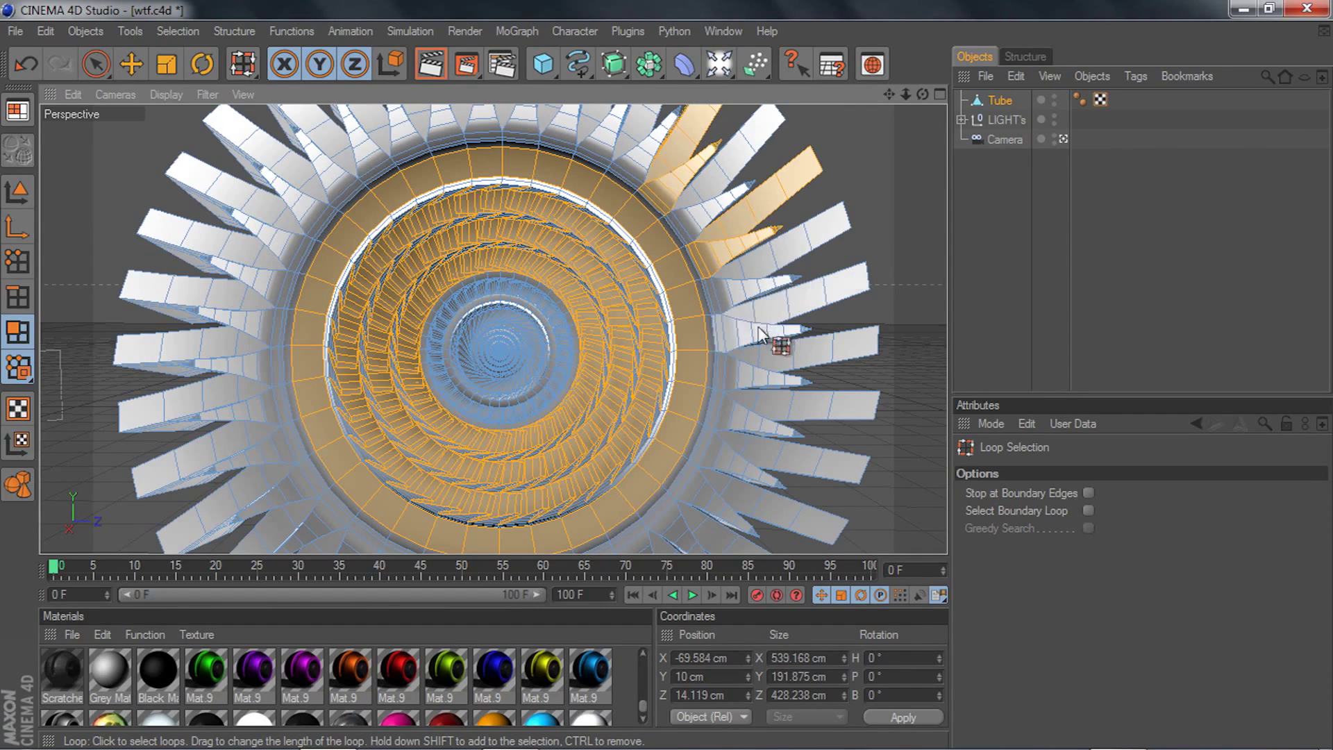
left_click(734, 339, "shift")
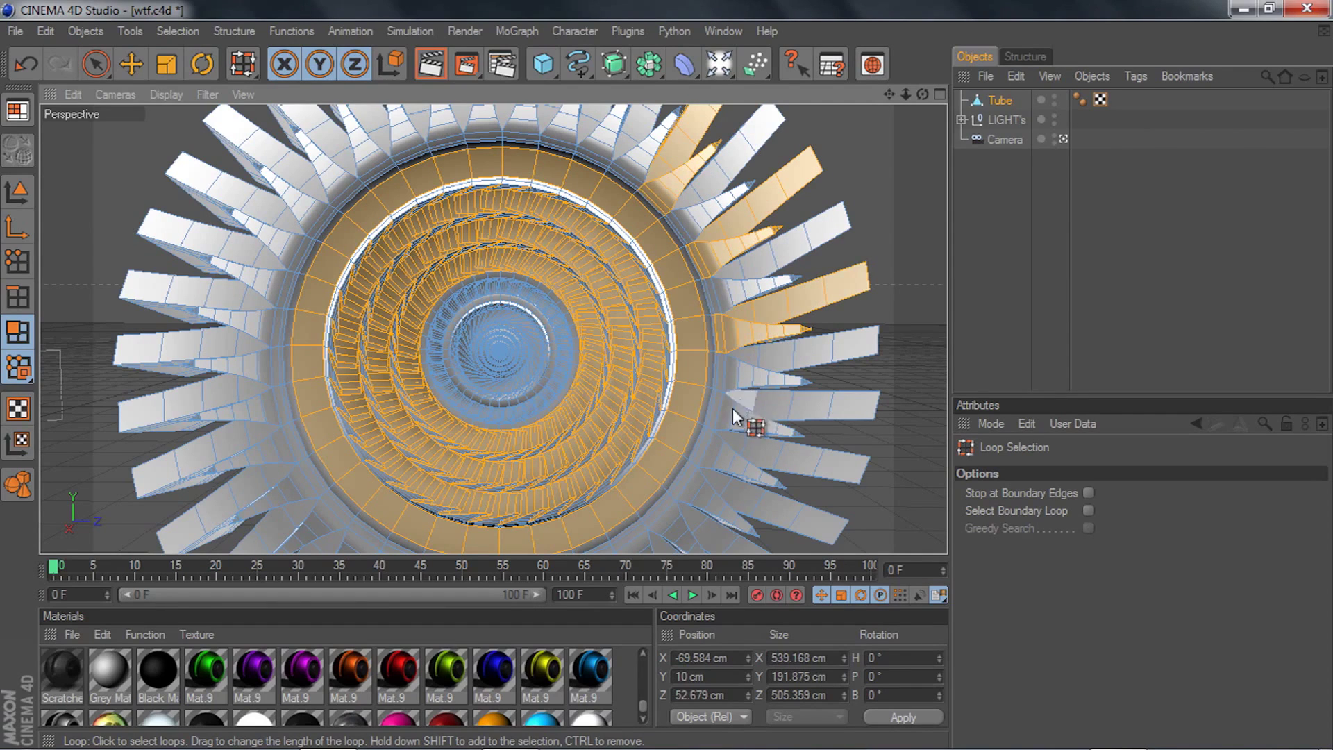
left_click(729, 415, "shift")
left_click(694, 502, "shift")
scroll(690, 473, "down", 2)
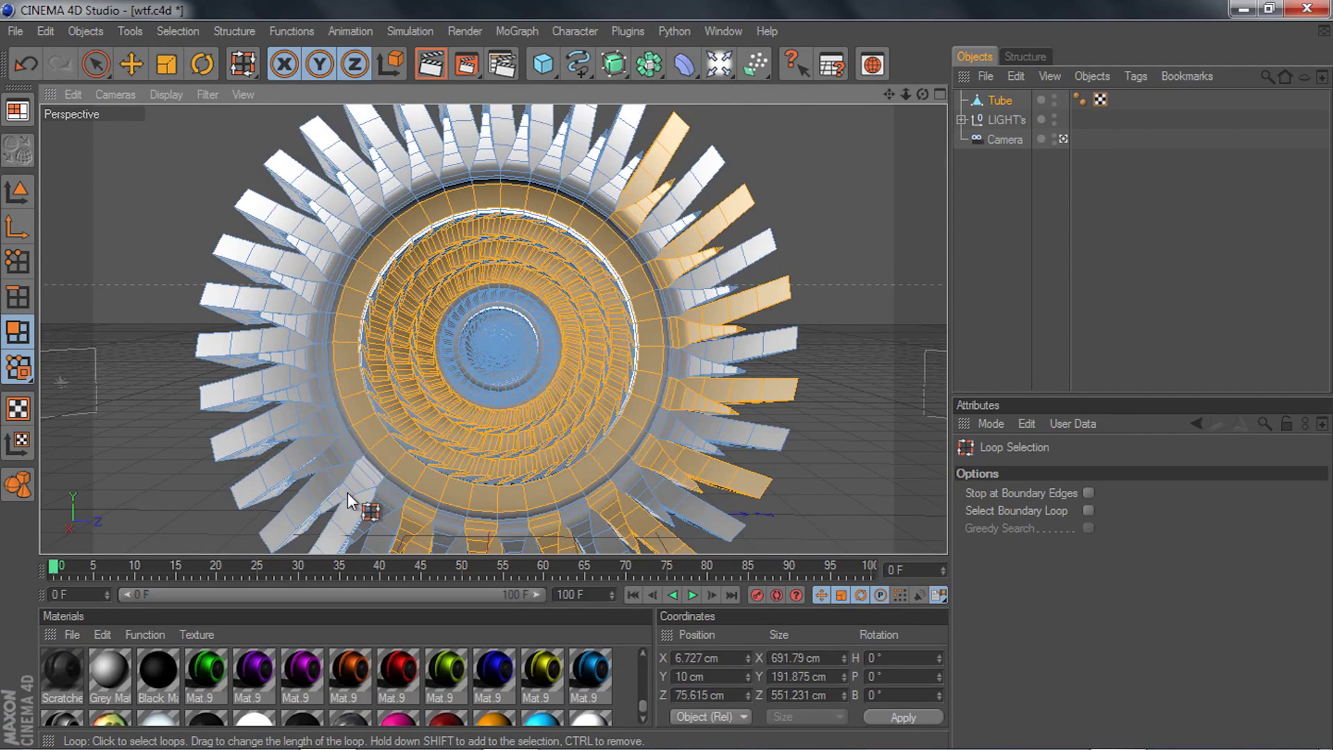
left_click(314, 421, "shift")
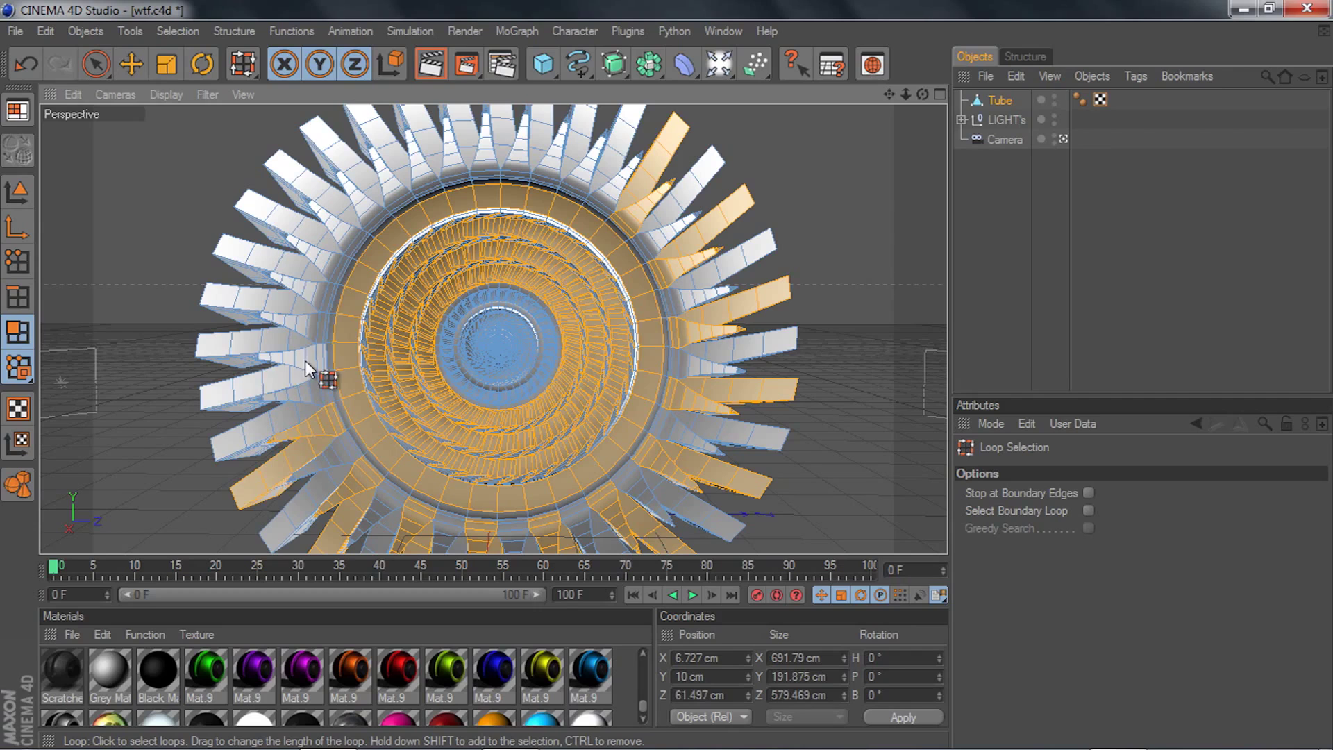
left_click(307, 368, "shift")
left_click(319, 289, "shift")
left_click(346, 243, "shift")
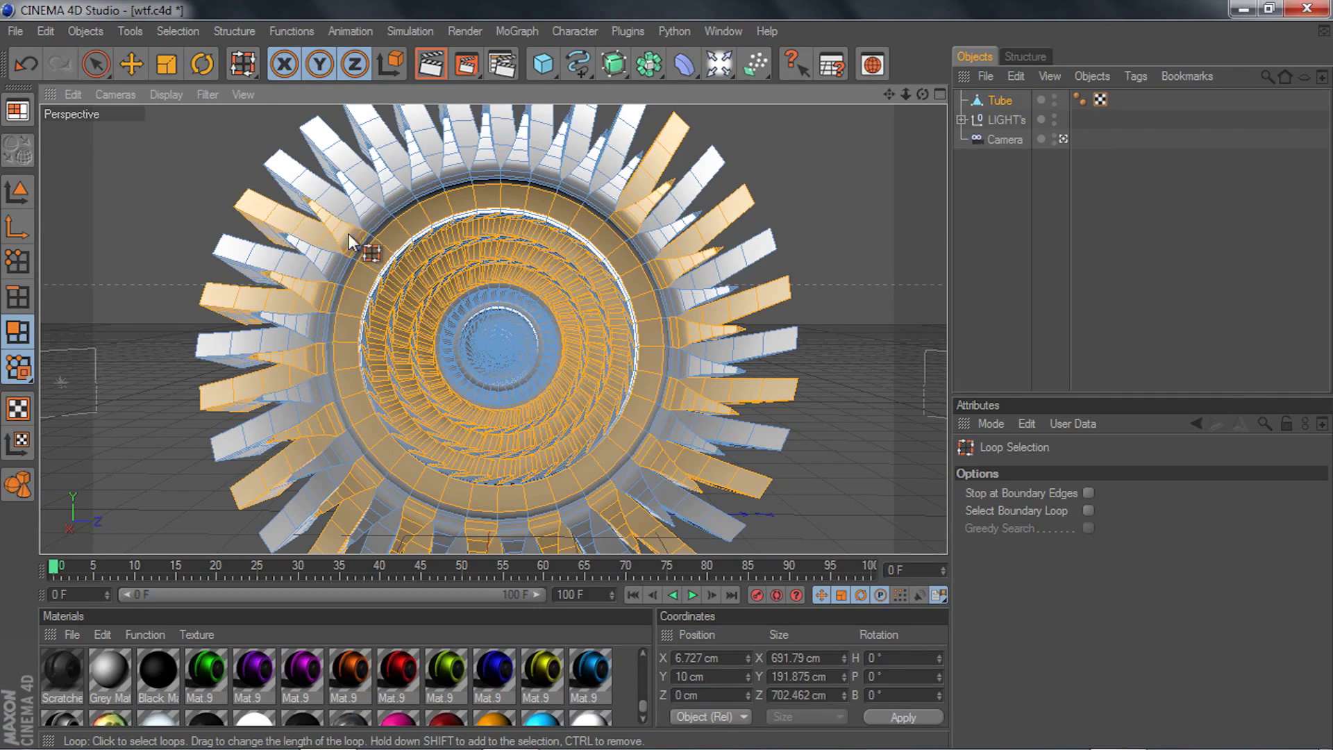
left_click(390, 194, "shift")
left_click(454, 170, "shift")
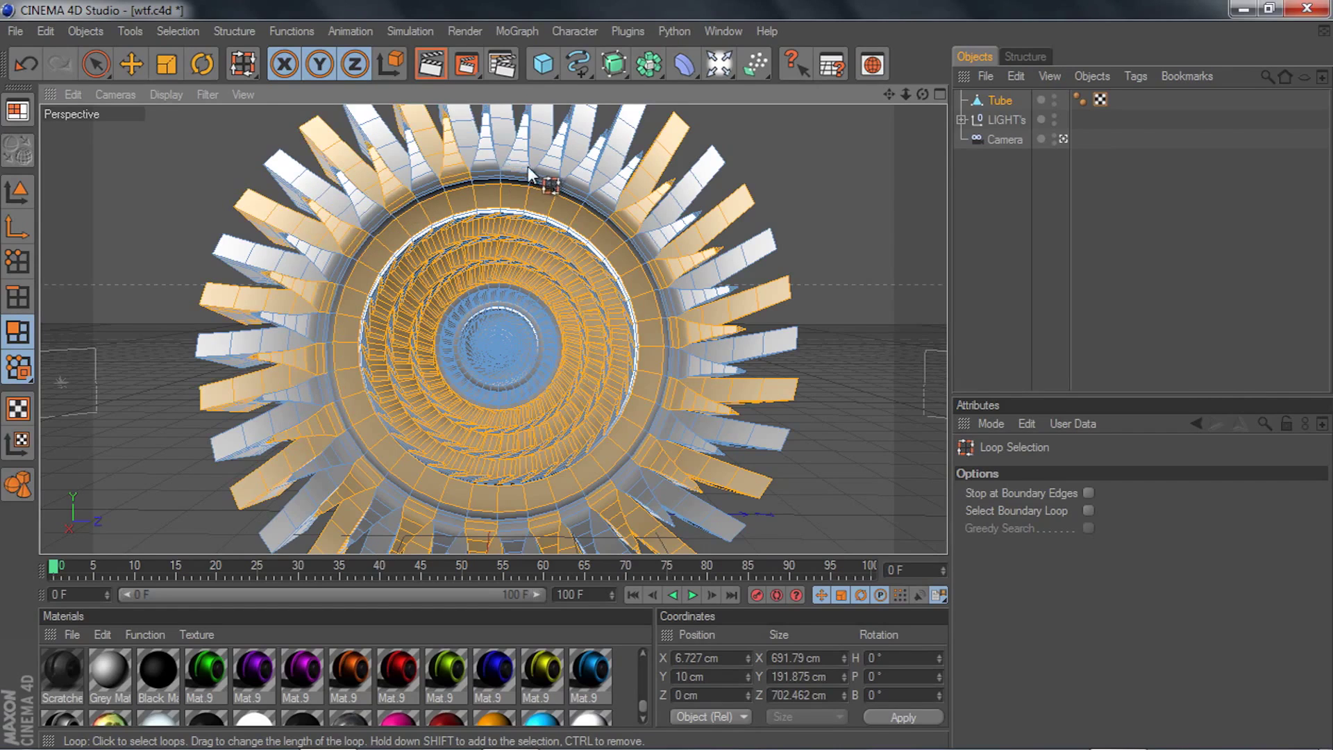
left_click(577, 179, "shift")
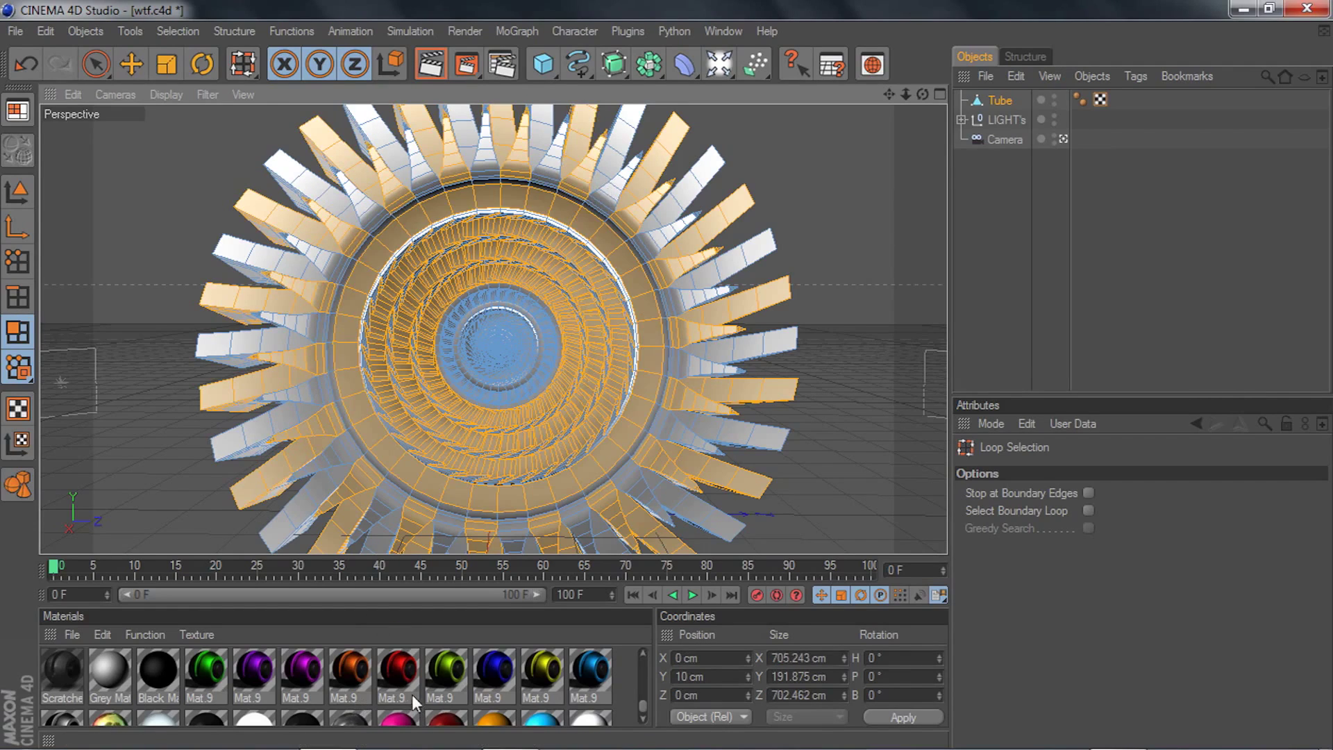
left_click_drag(576, 672, 558, 420)
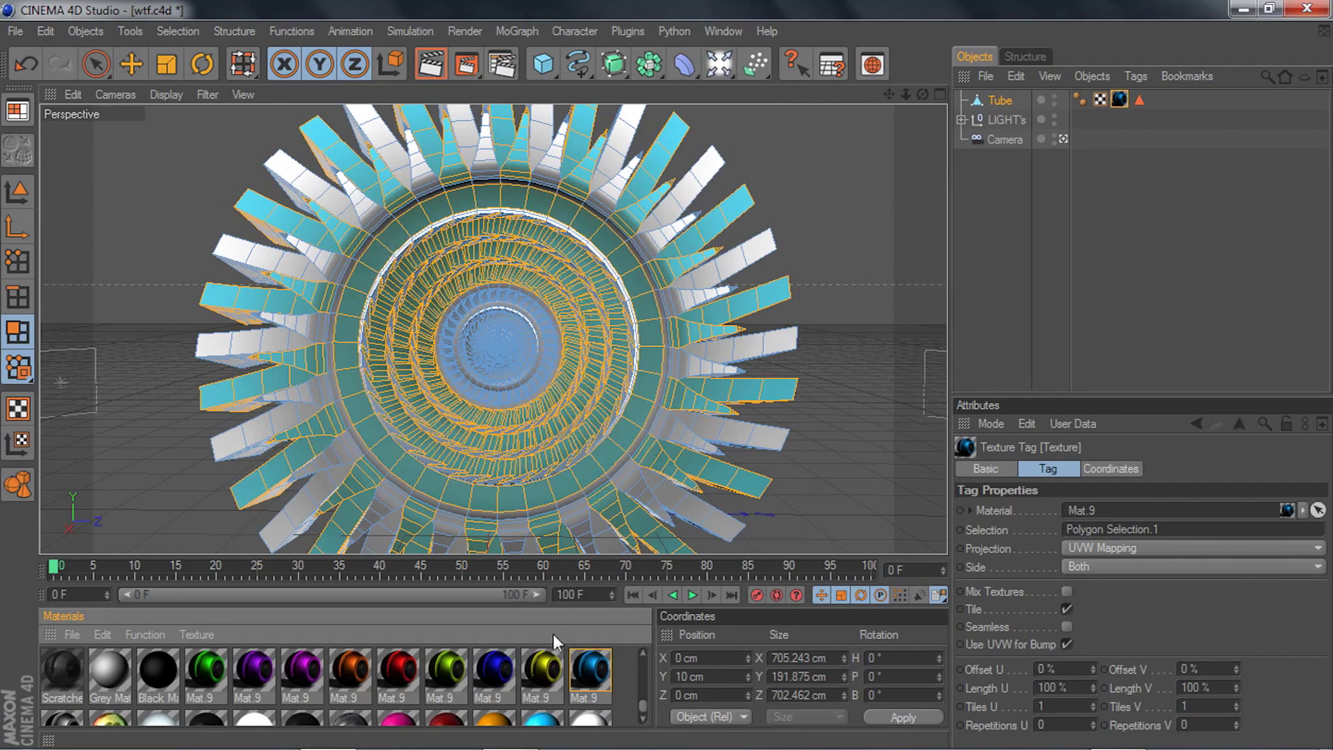
key("ctrl+z")
left_click_drag(593, 668, 754, 440)
key("ctrl+z")
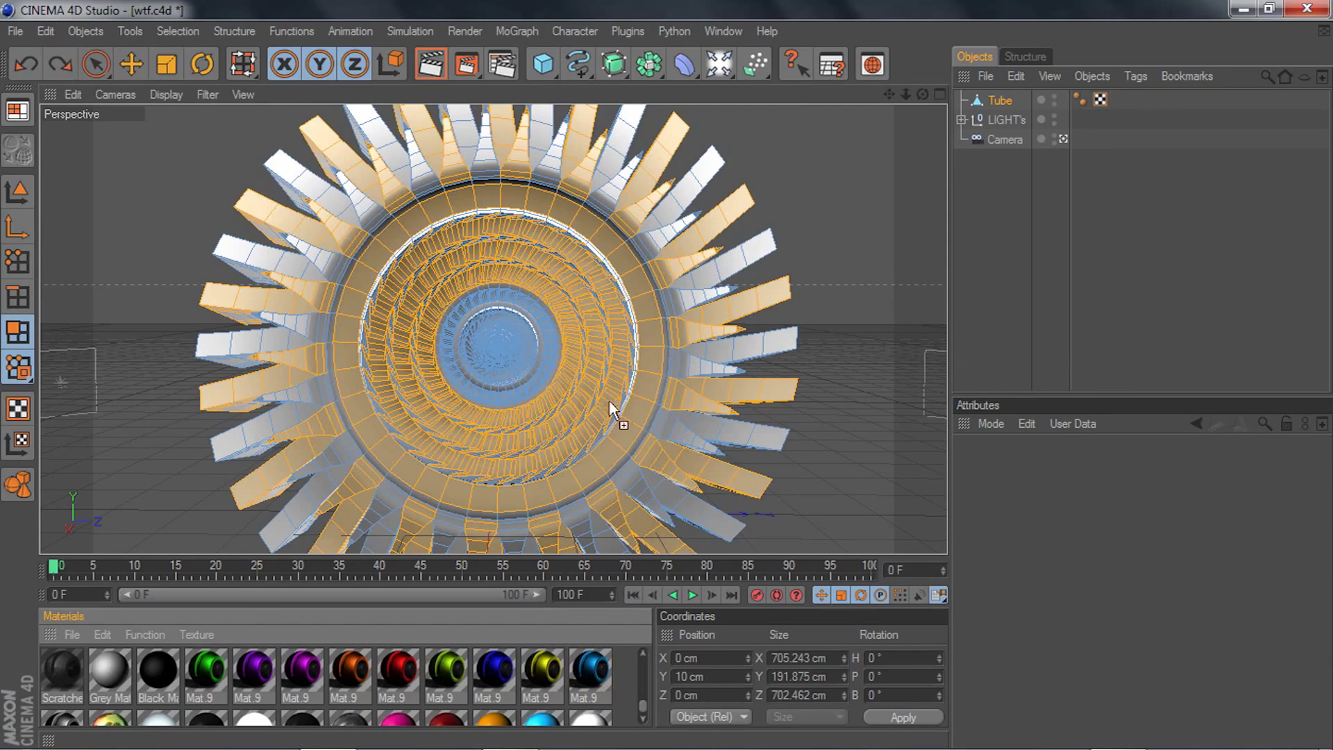
- Apply the light blue Mat.9 material to the selected rings and alternate outer blades, and inspect the wheel with the Tube deselected
left_click_drag(552, 386, 553, 386)
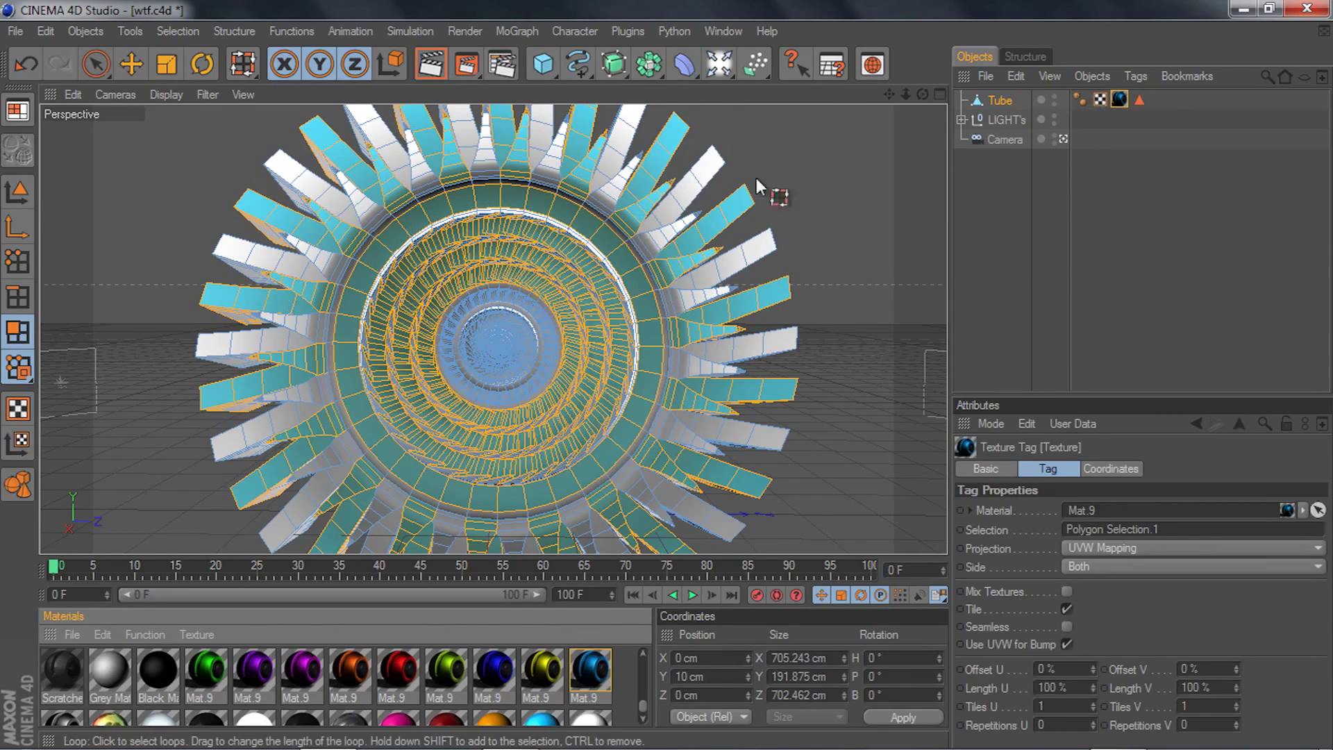
left_click_drag(922, 95, 868, 101)
left_click(1100, 101)
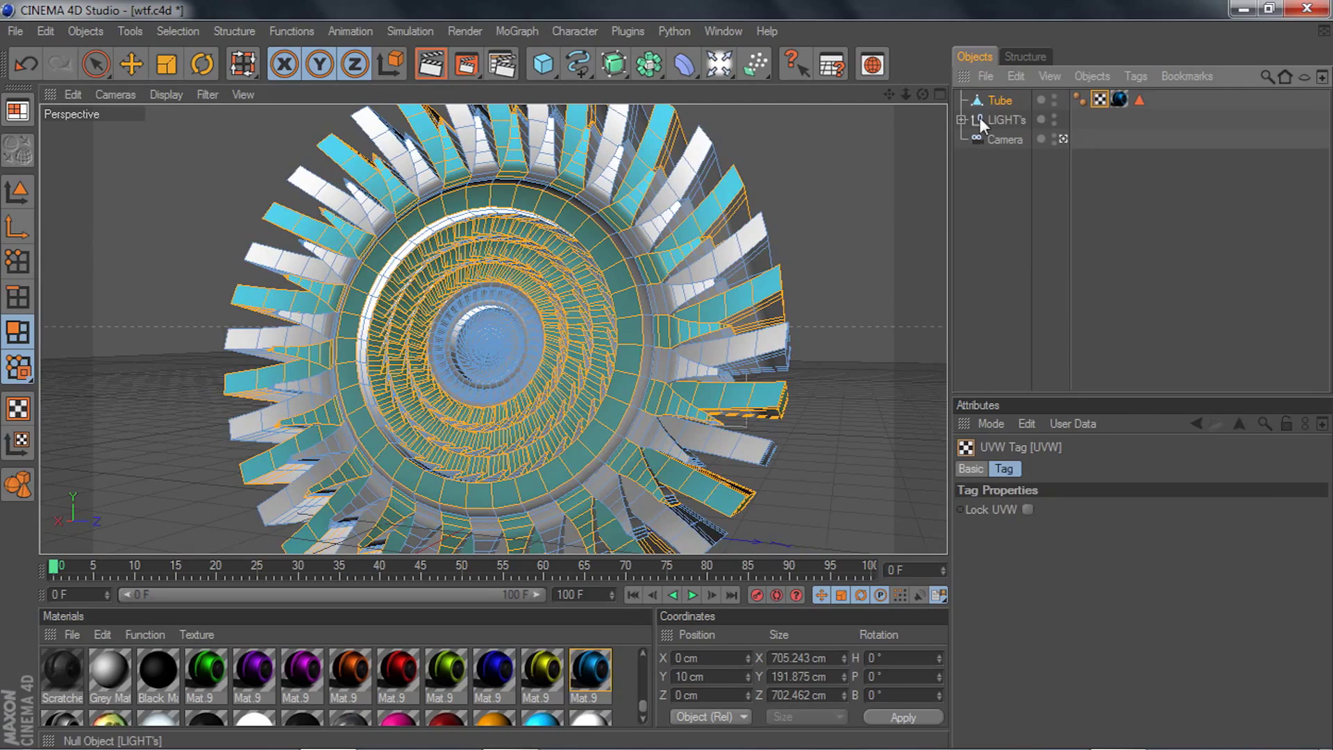
left_click(1005, 119)
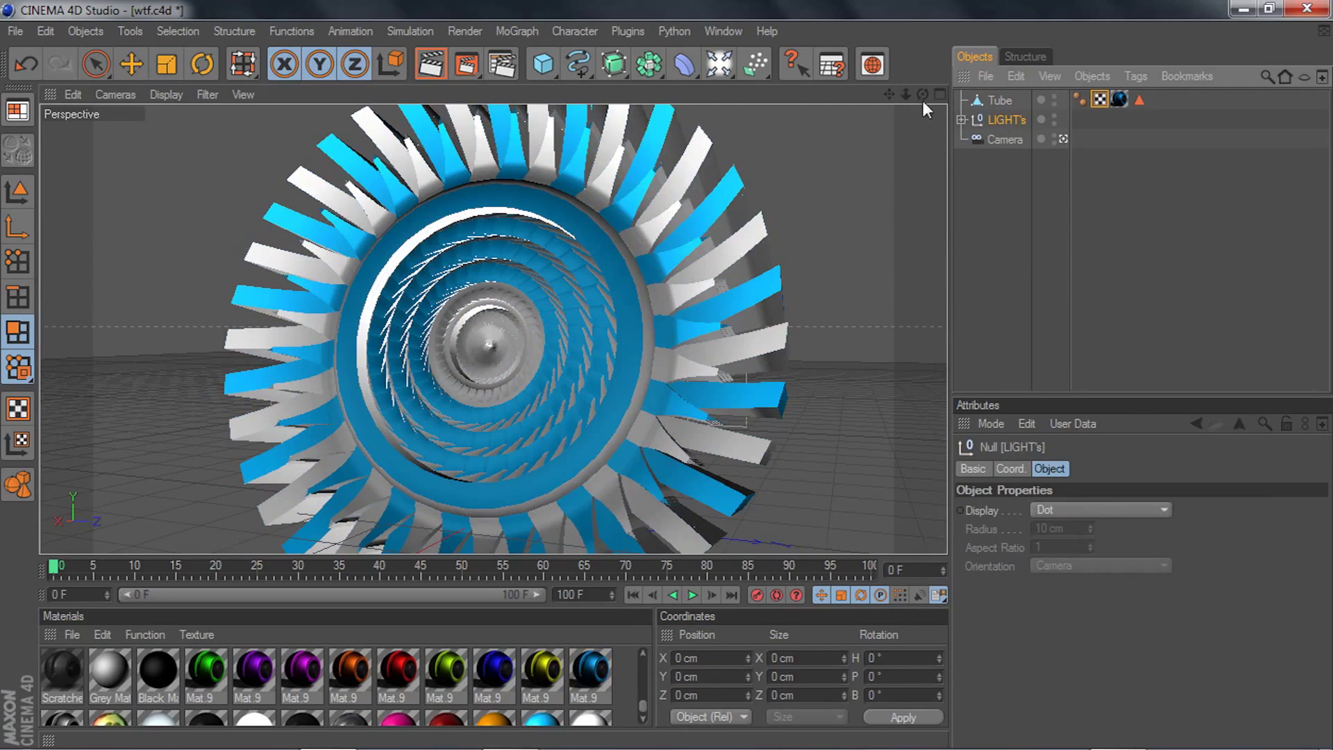
left_click(994, 104)
left_click(1101, 99)
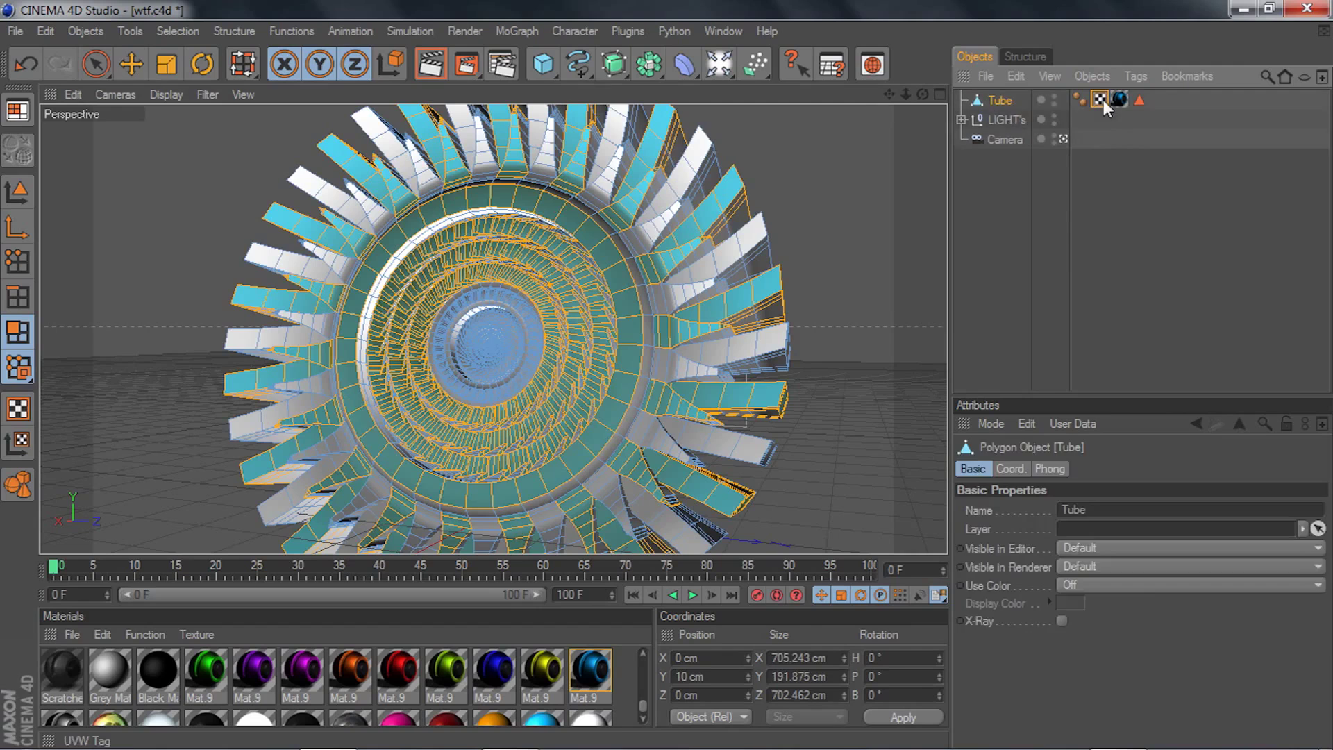
left_click(1013, 118)
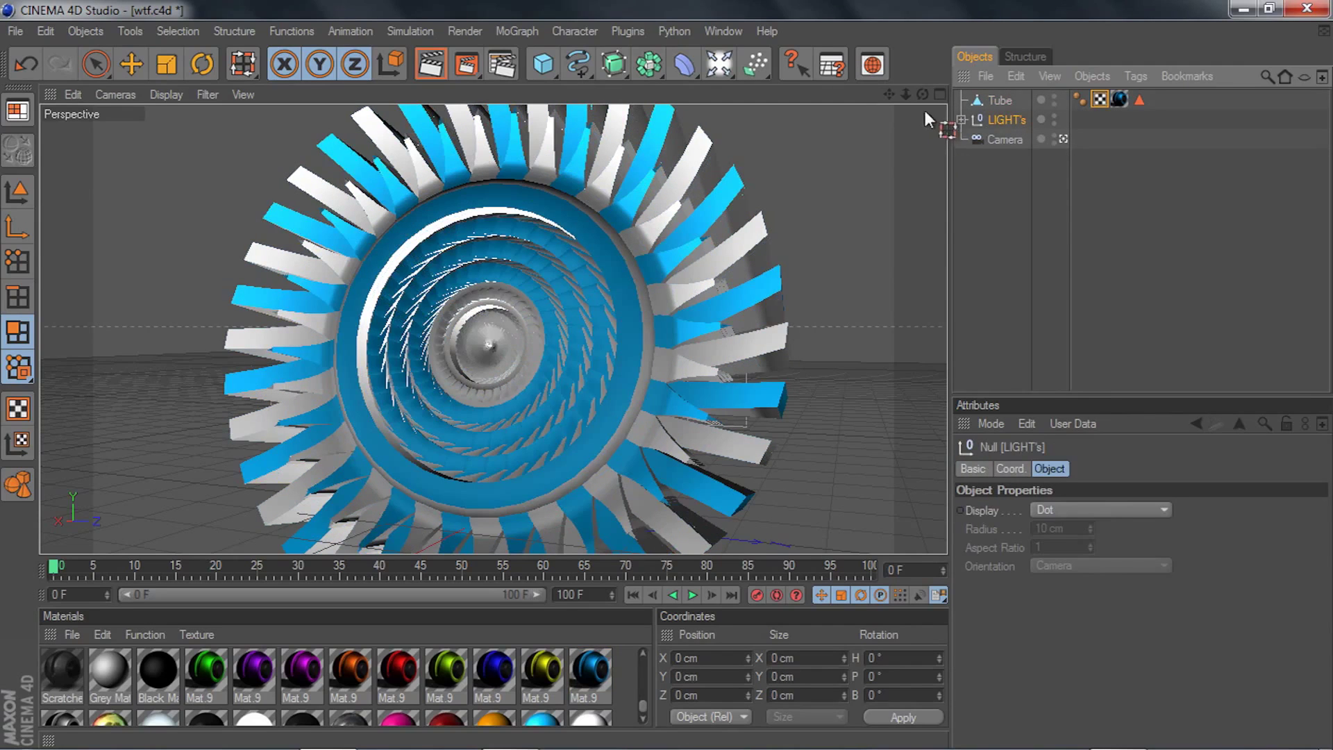
left_click(1000, 141)
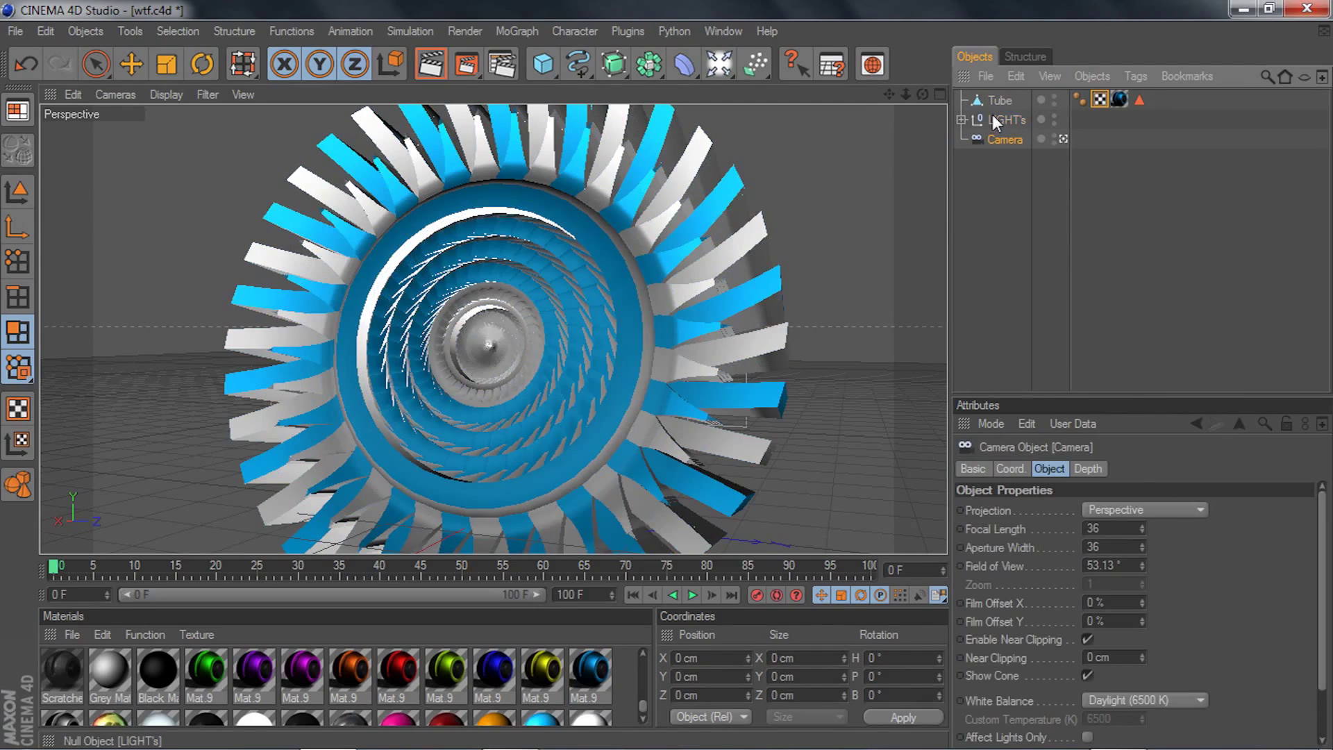
left_click(993, 116)
left_click_drag(922, 94, 791, 94)
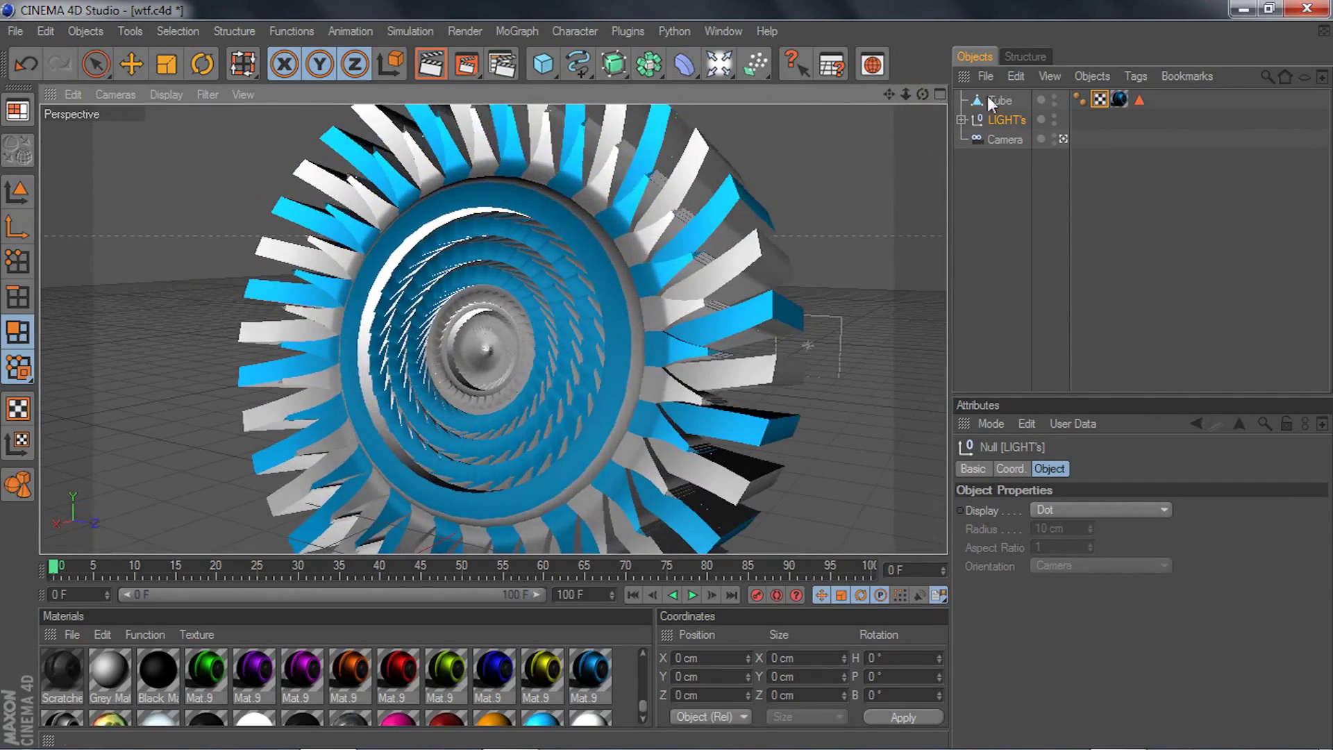
- Select the remaining uncoloured outer blades of the Tube around the whole rim with Loop Selection
left_click(987, 101)
key("u")
key("l")
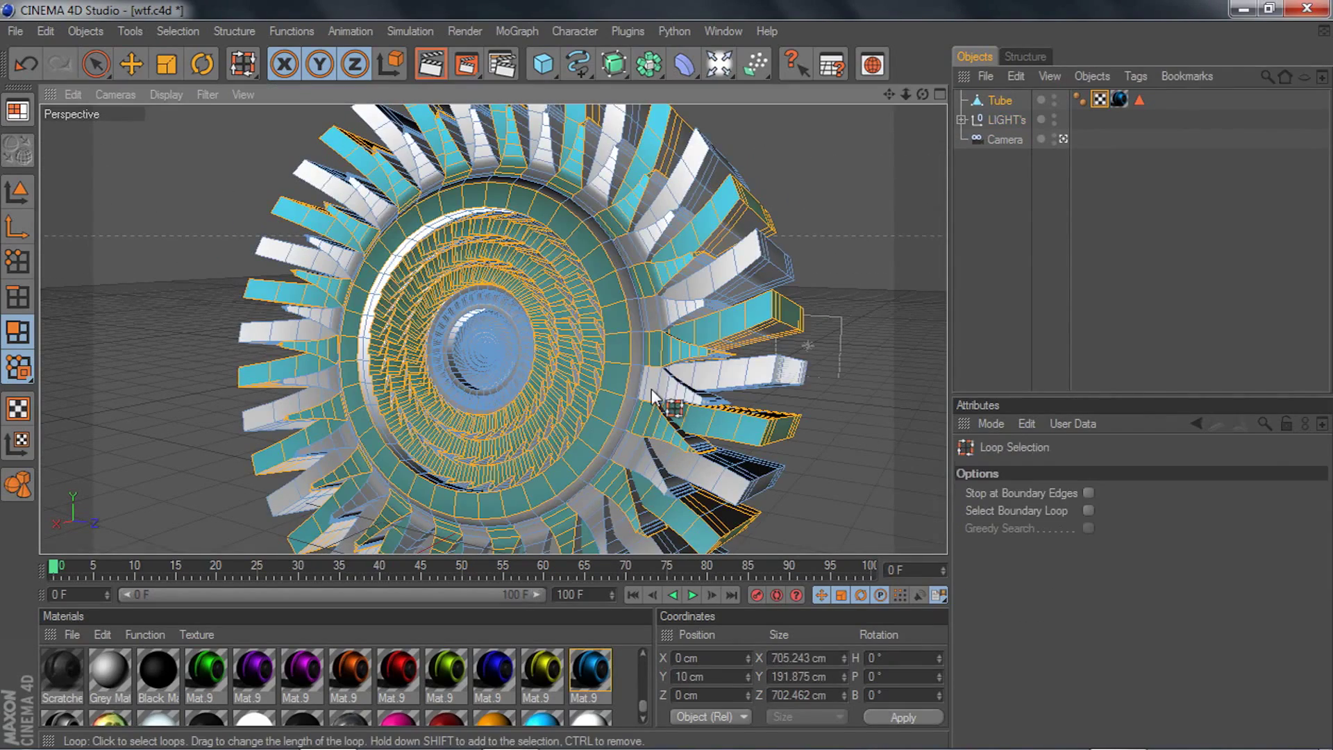
left_click(651, 392)
left_click(630, 447, "shift")
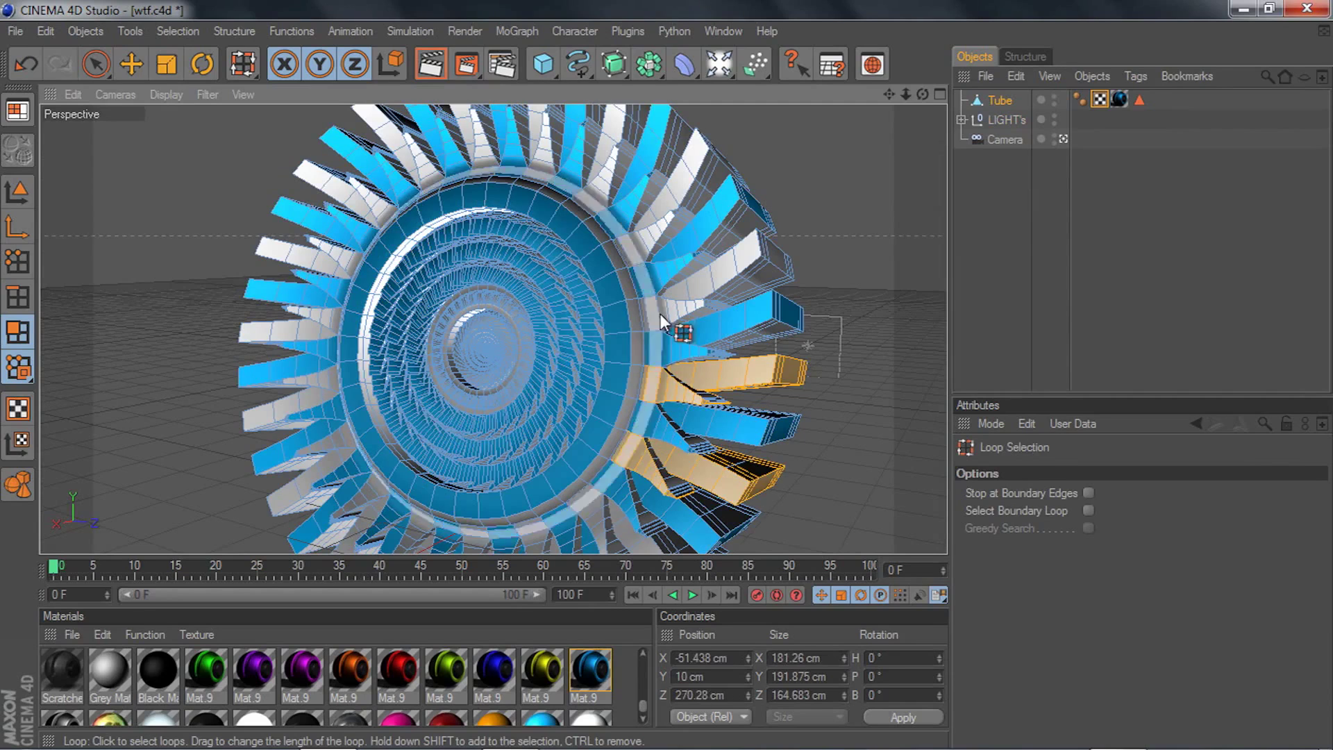
left_click(660, 313, "shift")
left_click_drag(637, 233, 616, 196)
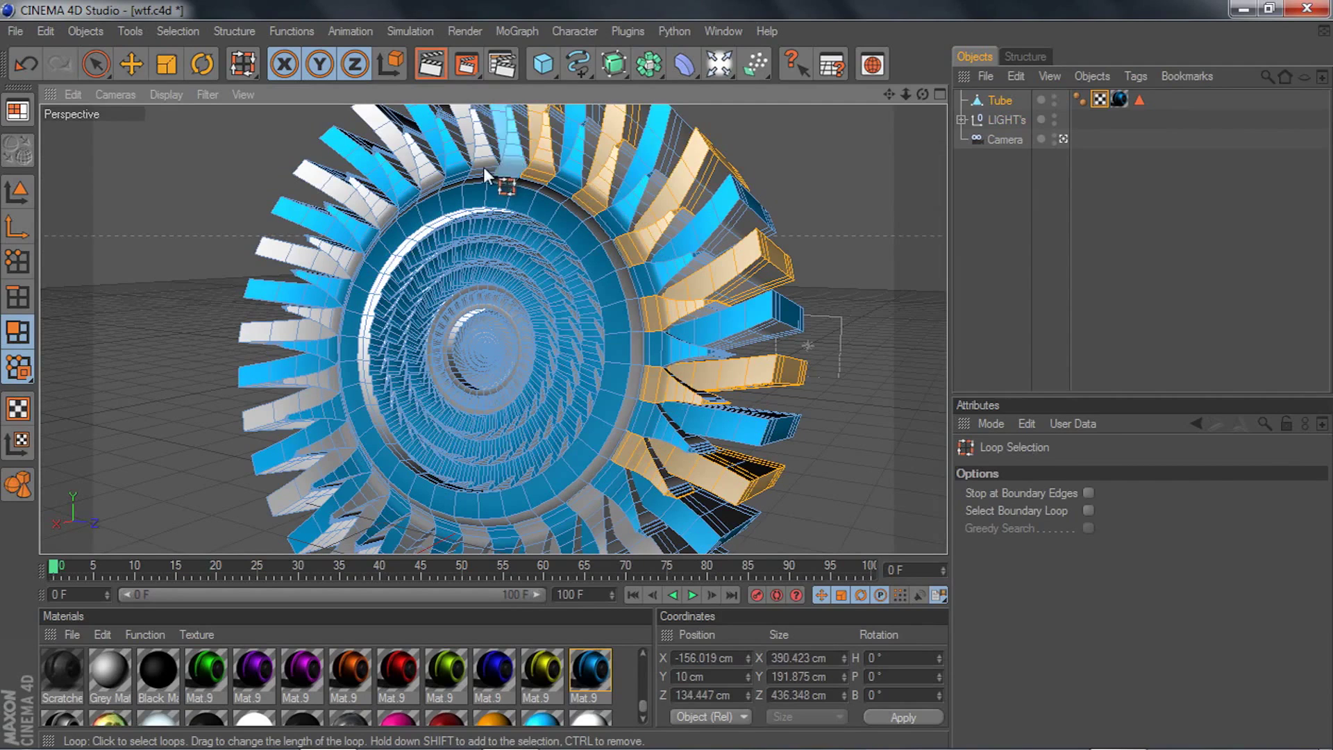
mouse_move(380, 210)
left_mouse_down()
mouse_move(327, 315)
mouse_move(335, 443)
mouse_move(367, 493)
mouse_move(419, 528)
left_mouse_up()
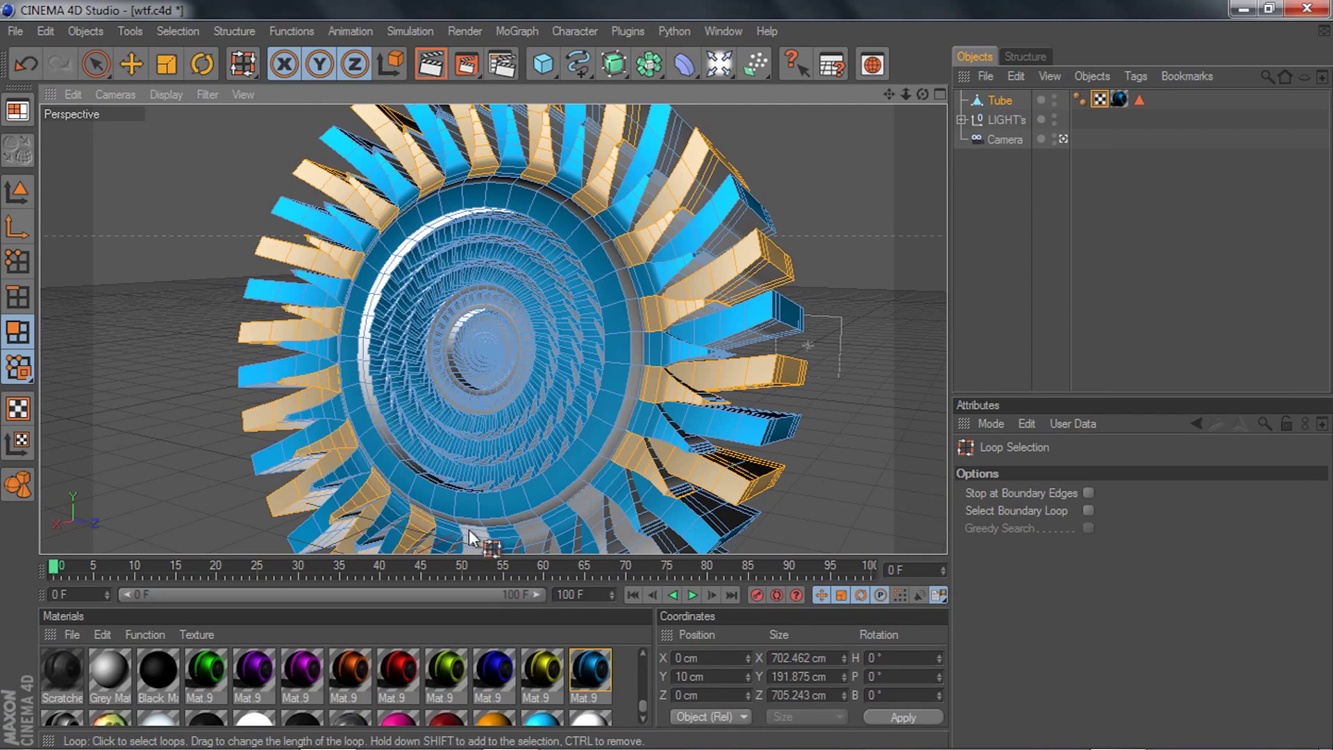
mouse_move(530, 528)
left_mouse_down()
mouse_move(577, 502)
mouse_move(560, 507)
left_mouse_up()
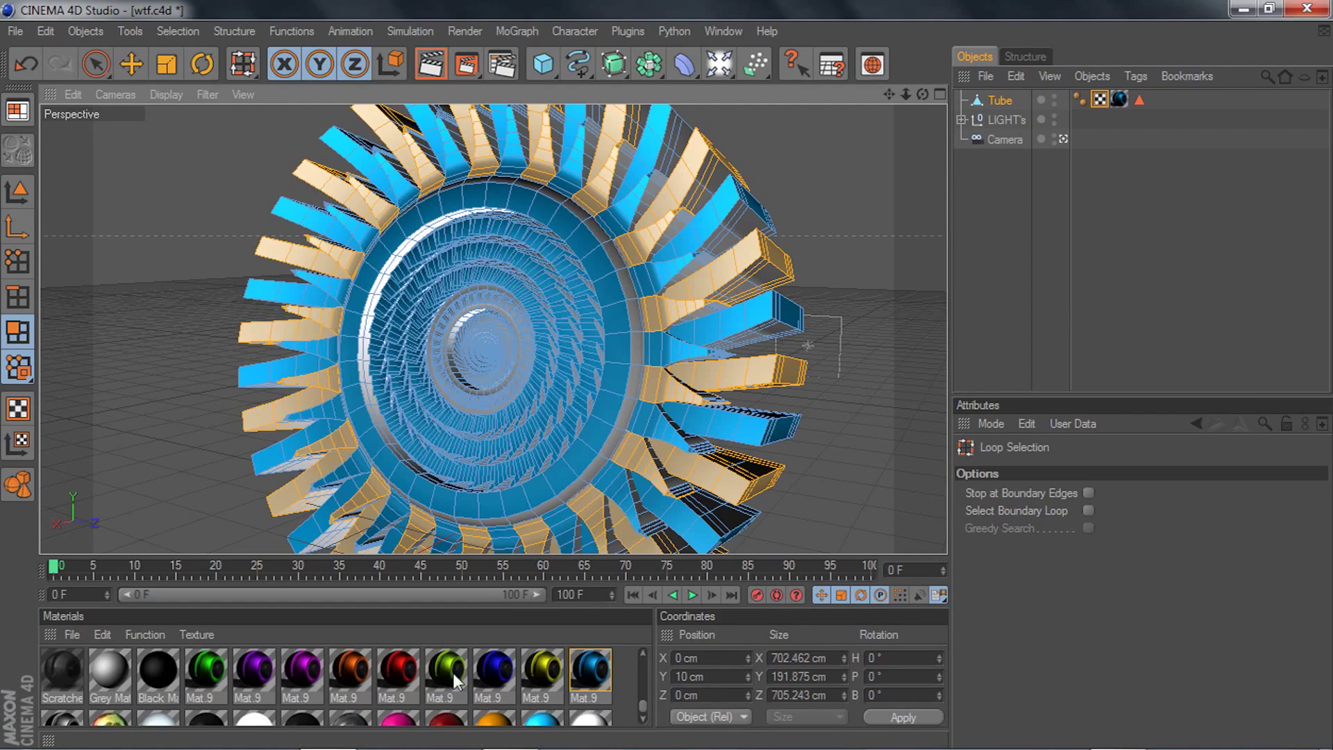
- Apply the bright green Mat.9 material to the selected outer blades, and deselect the Tube to check the colouring
left_click_drag(459, 667, 681, 442)
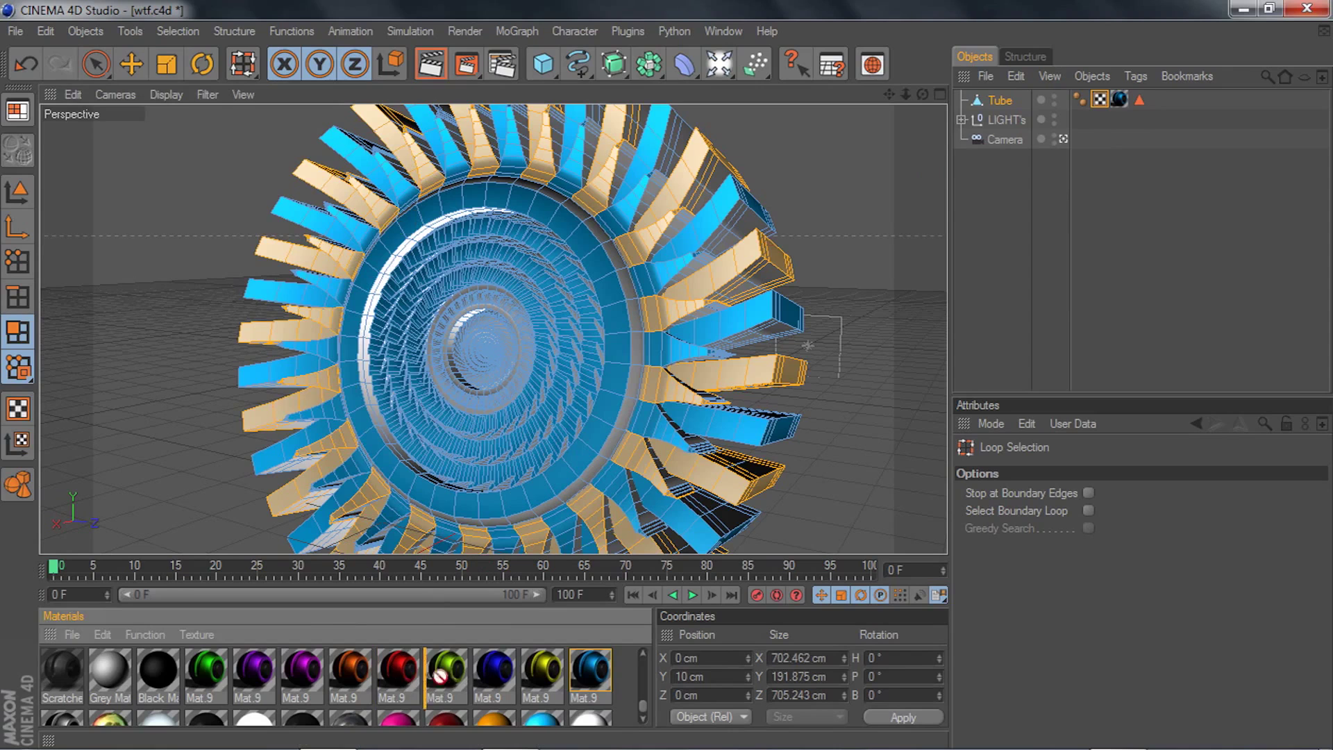
left_click_drag(197, 665, 398, 506)
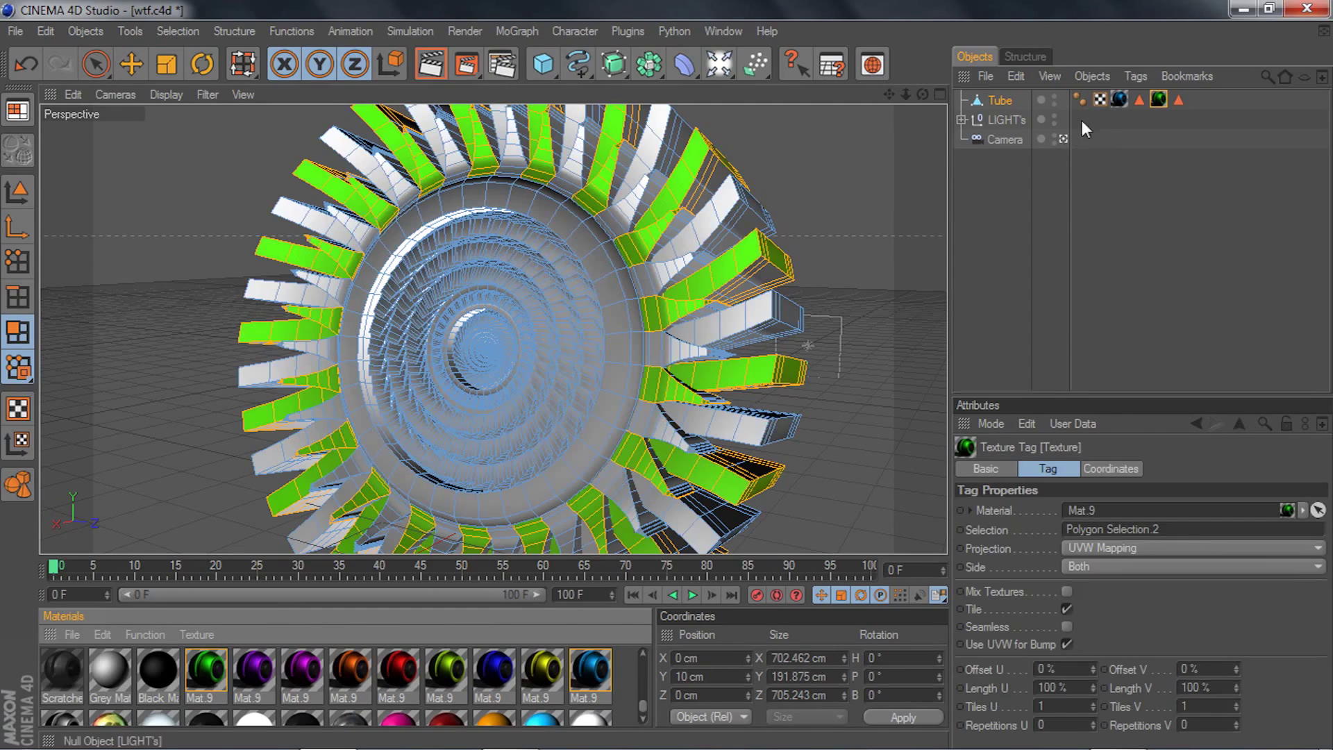
left_click(1100, 101)
left_click(1007, 122)
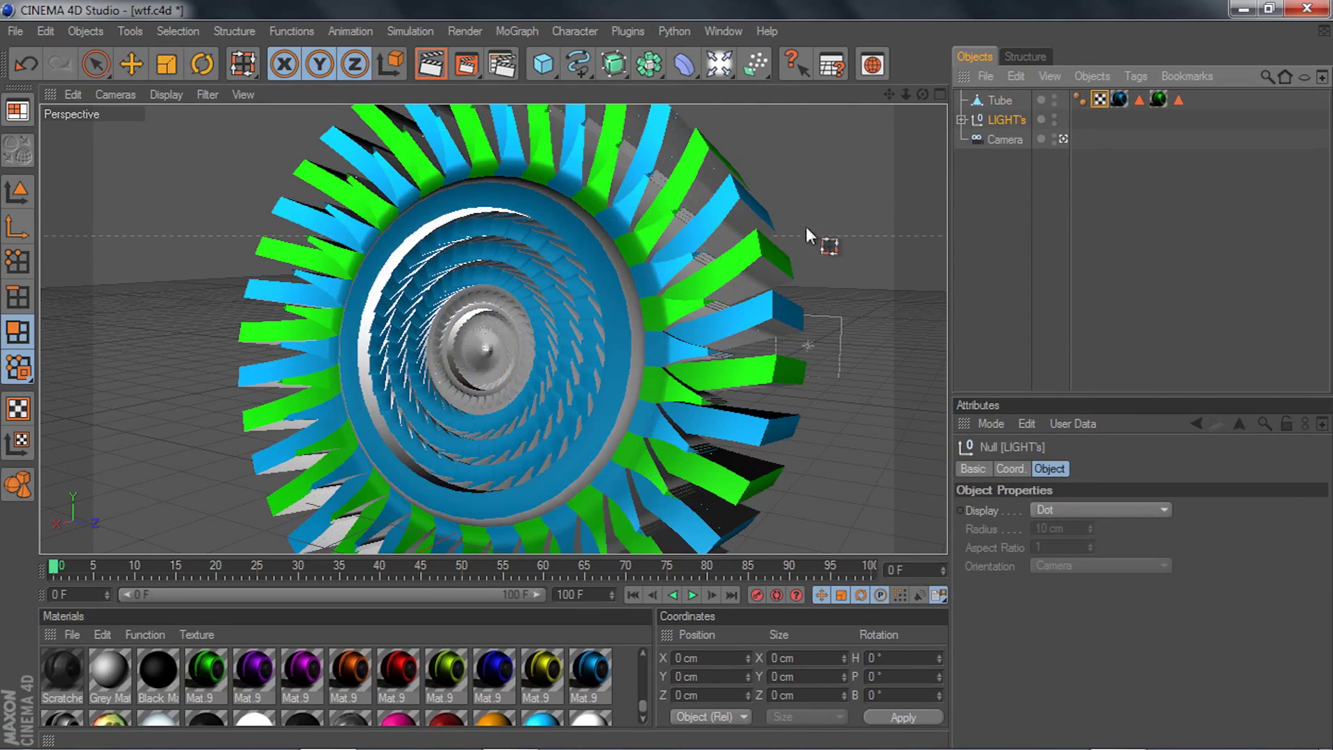
- Examine the blue and green wheel from several angles and distances with the Tube selected
left_click(1012, 100)
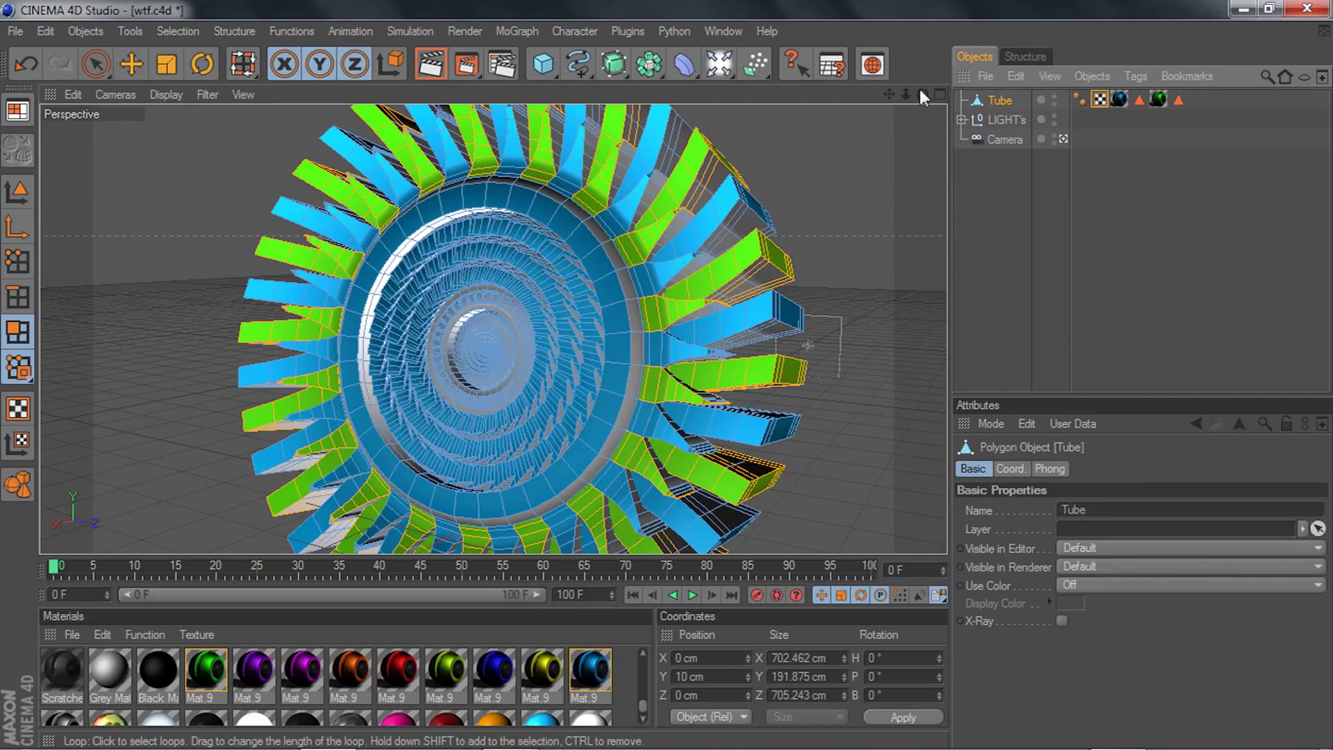
left_click_drag(923, 94, 719, 105)
left_click_drag(922, 94, 707, 94)
scroll(906, 153, "up", 3)
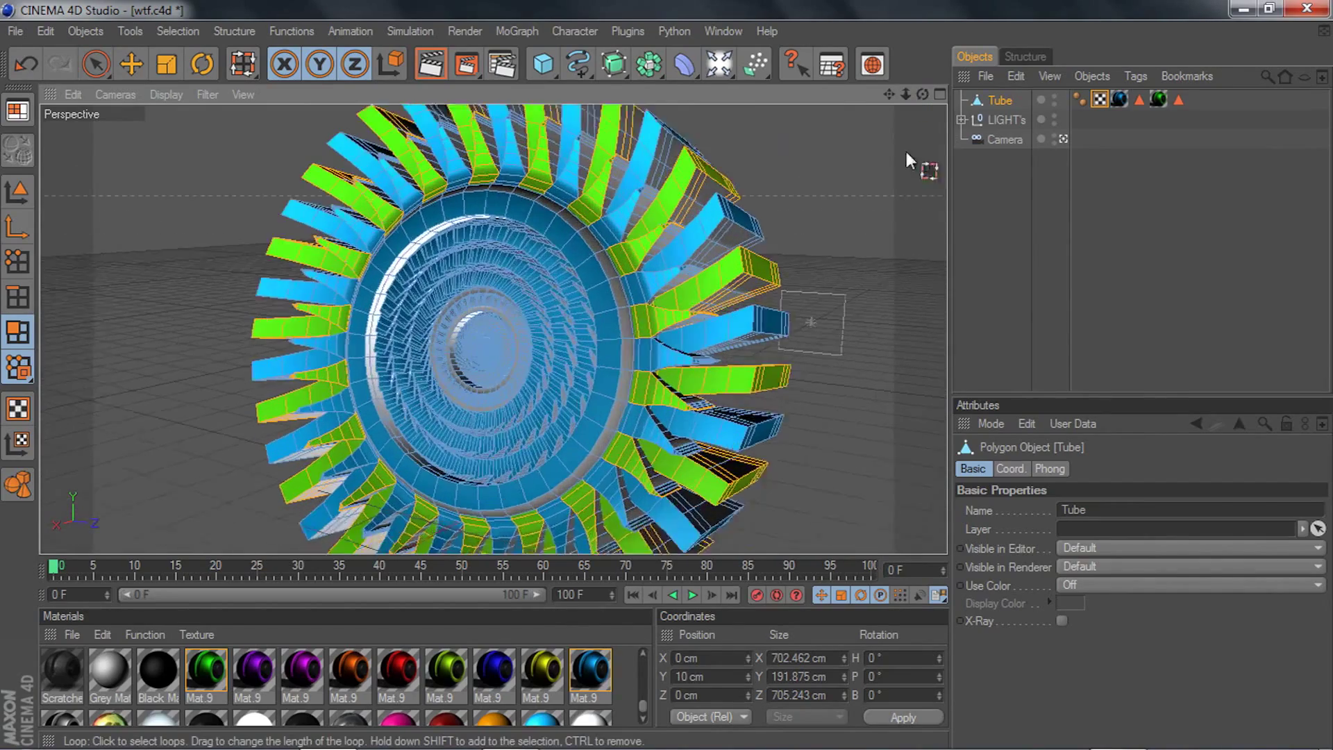
scroll(906, 151, "up", 1)
left_click_drag(923, 96, 1015, 79)
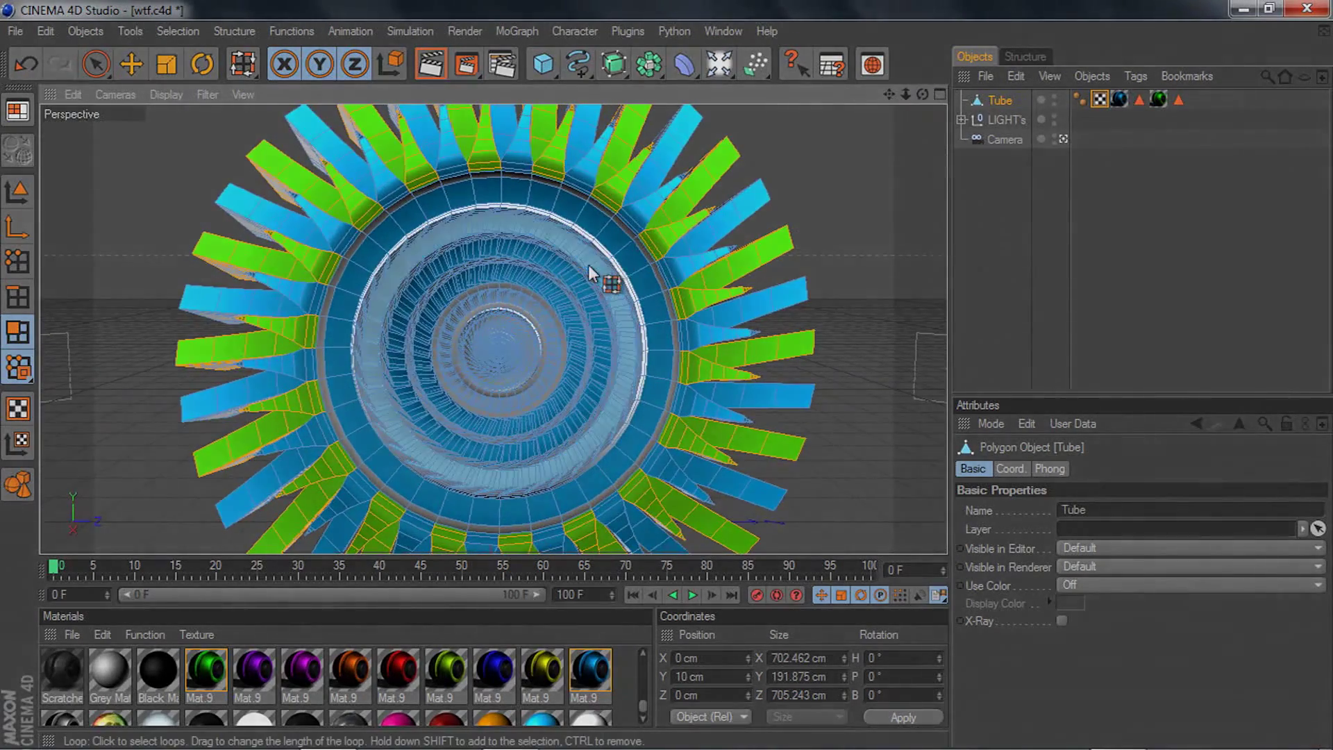
scroll(865, 127, "down", 2)
mouse_move(923, 93)
left_mouse_down()
mouse_move(934, 80)
mouse_move(913, 69)
left_mouse_up()
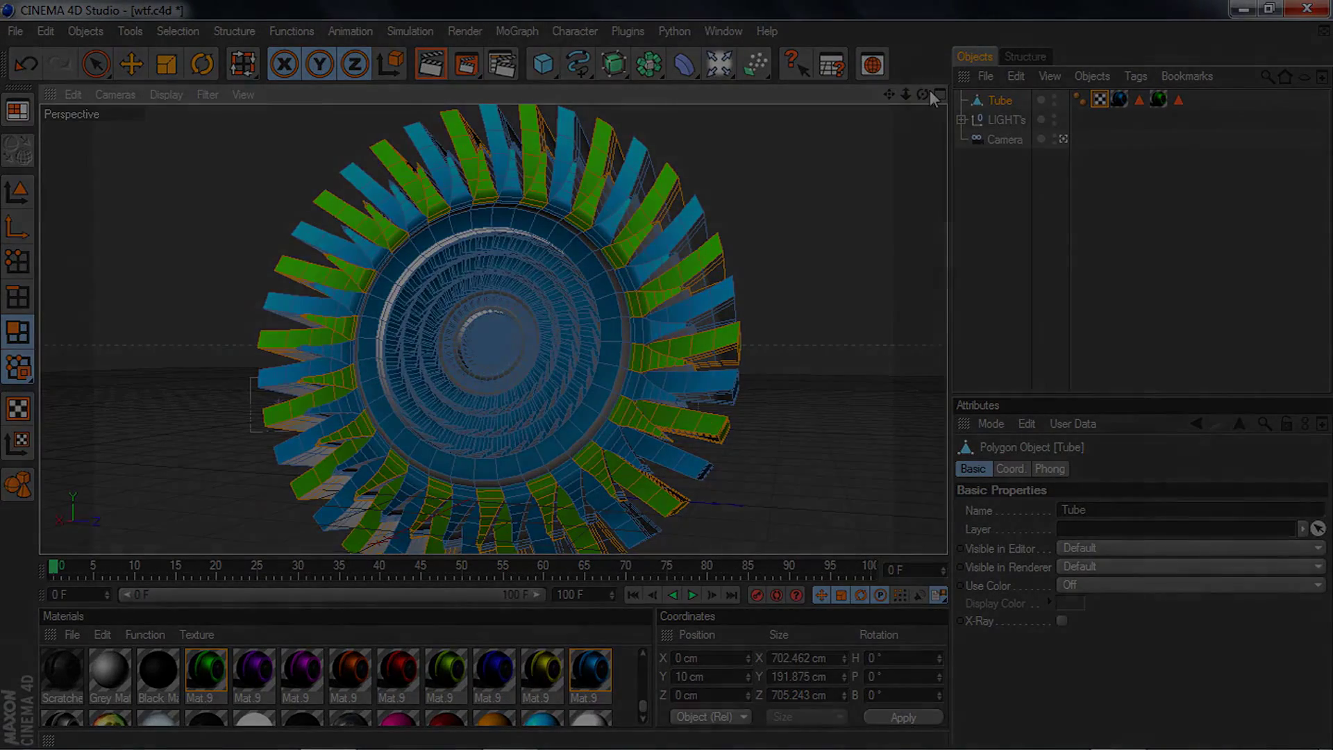